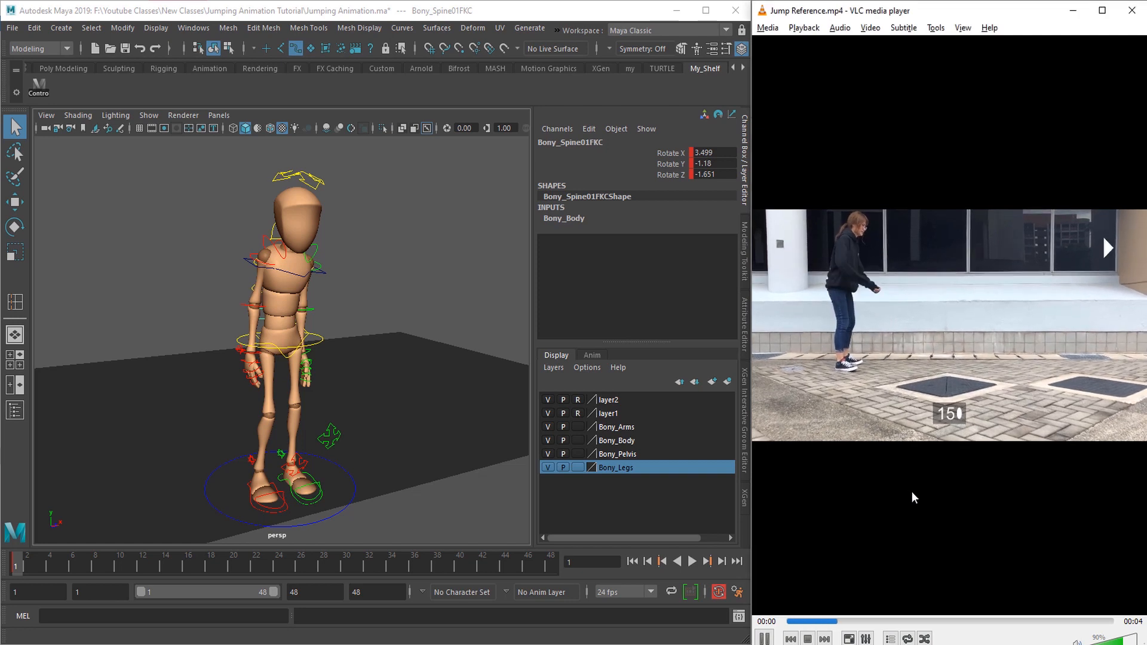
Step: Review the jump reference video in VLC from the standing pose at frame 8 to the arms-forward pose at frame 19
click(874, 382)
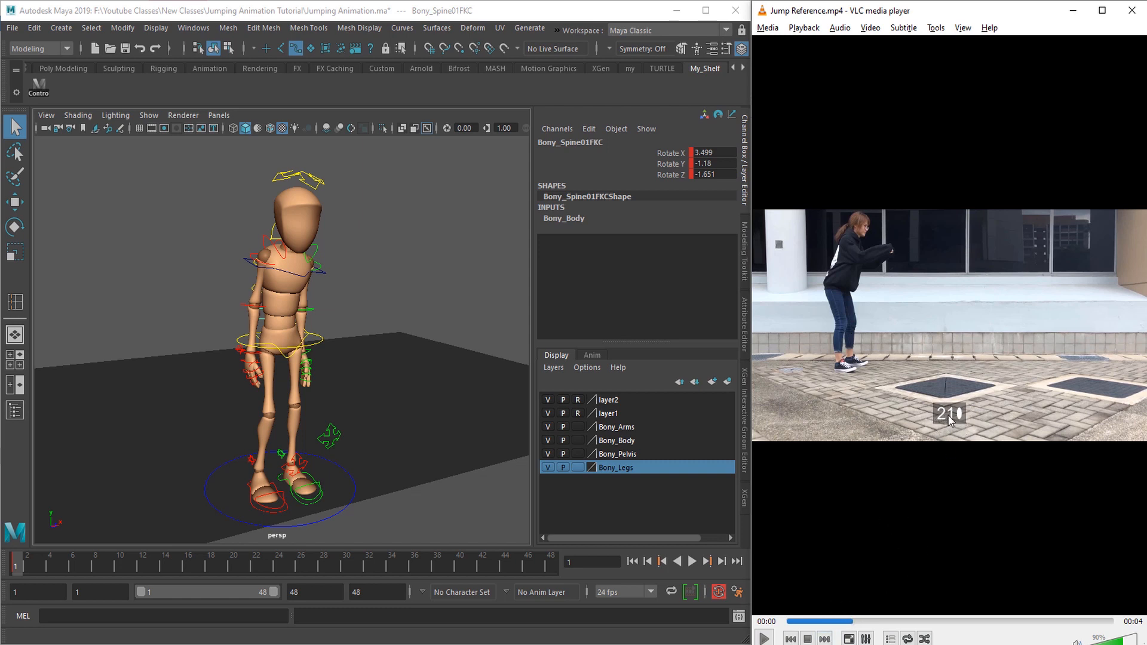
click(803, 622)
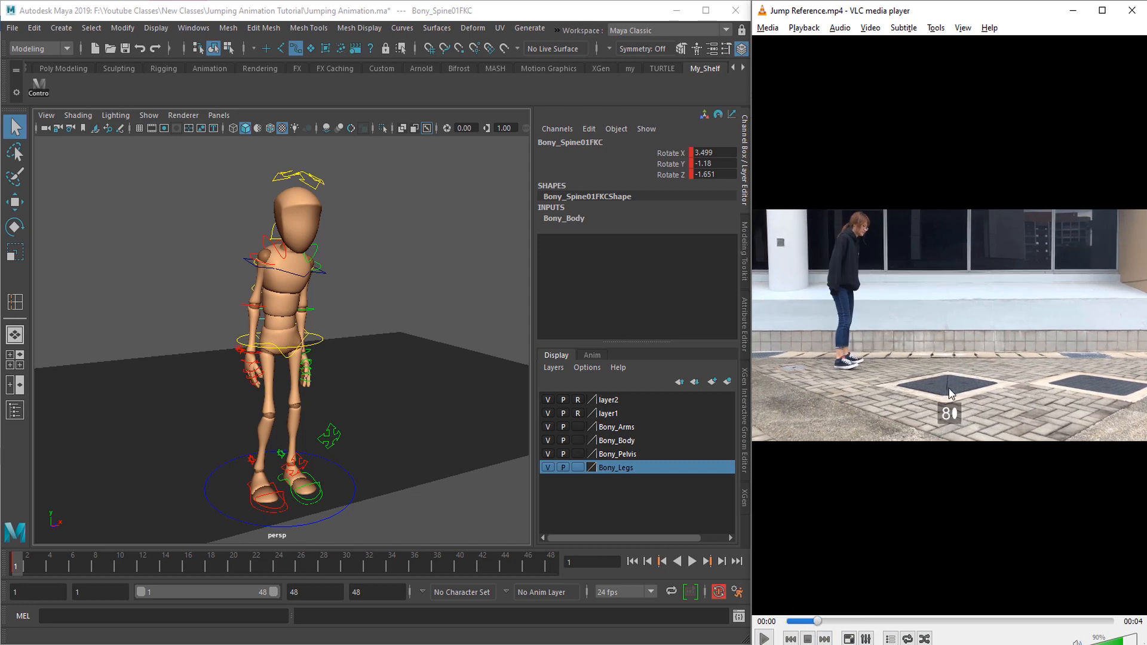
key(e)
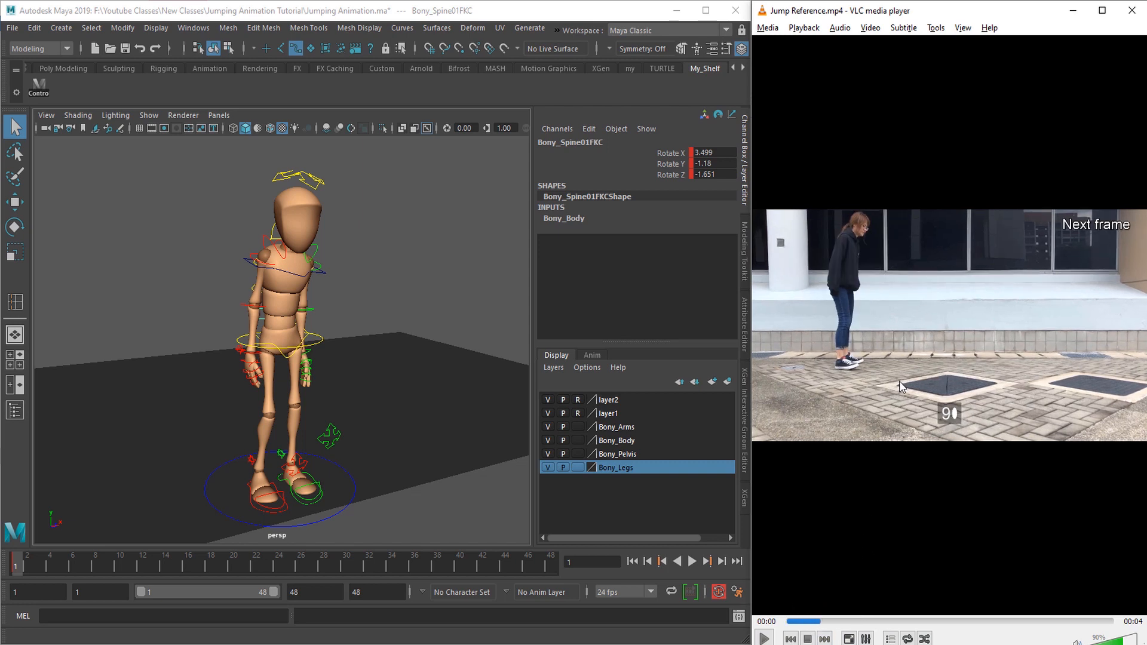
key(e)
key(e)
key(e)
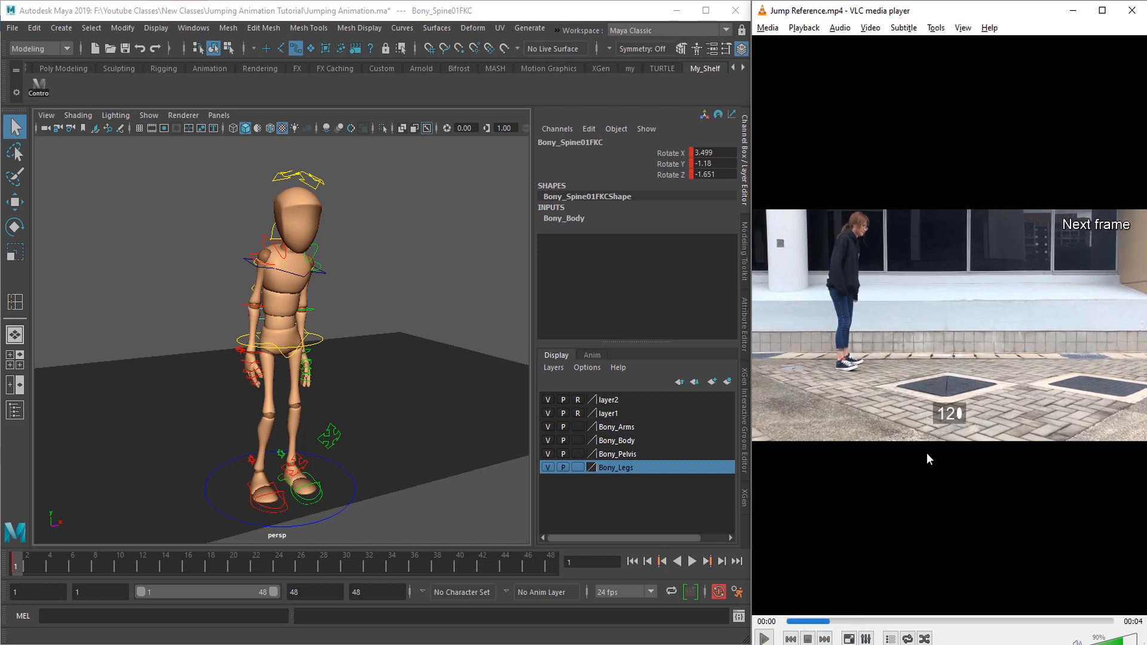
key(space)
key(space)
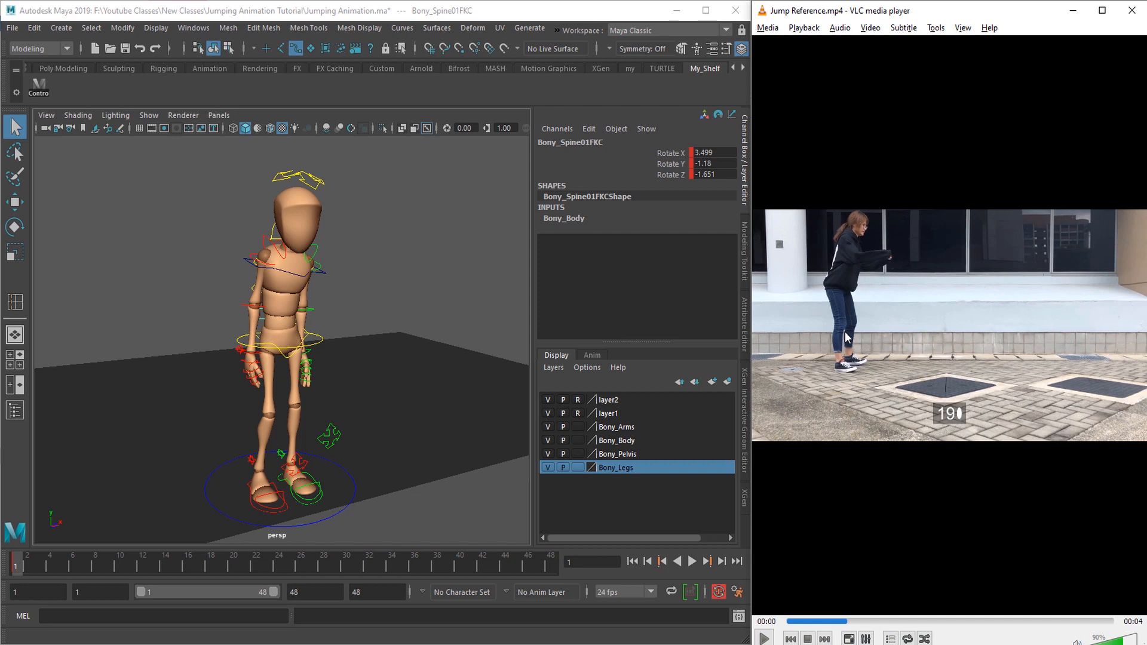
Step: Step through the reference video from frame 19 to frame 30 and study the body lowering into a crouch
key(e)
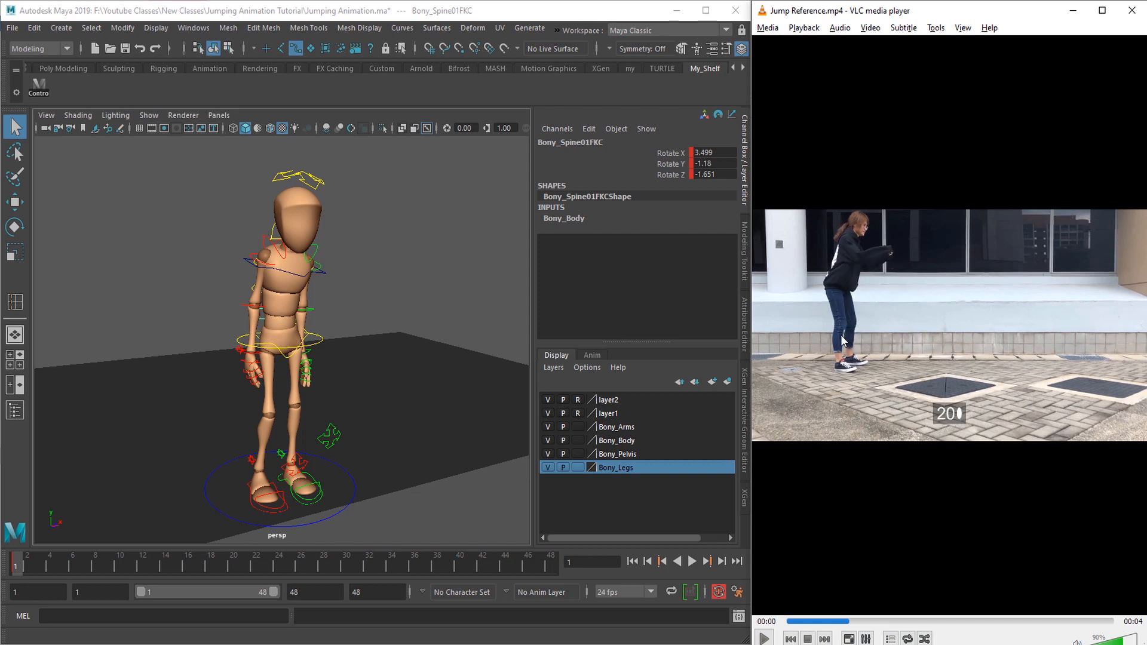
key(e)
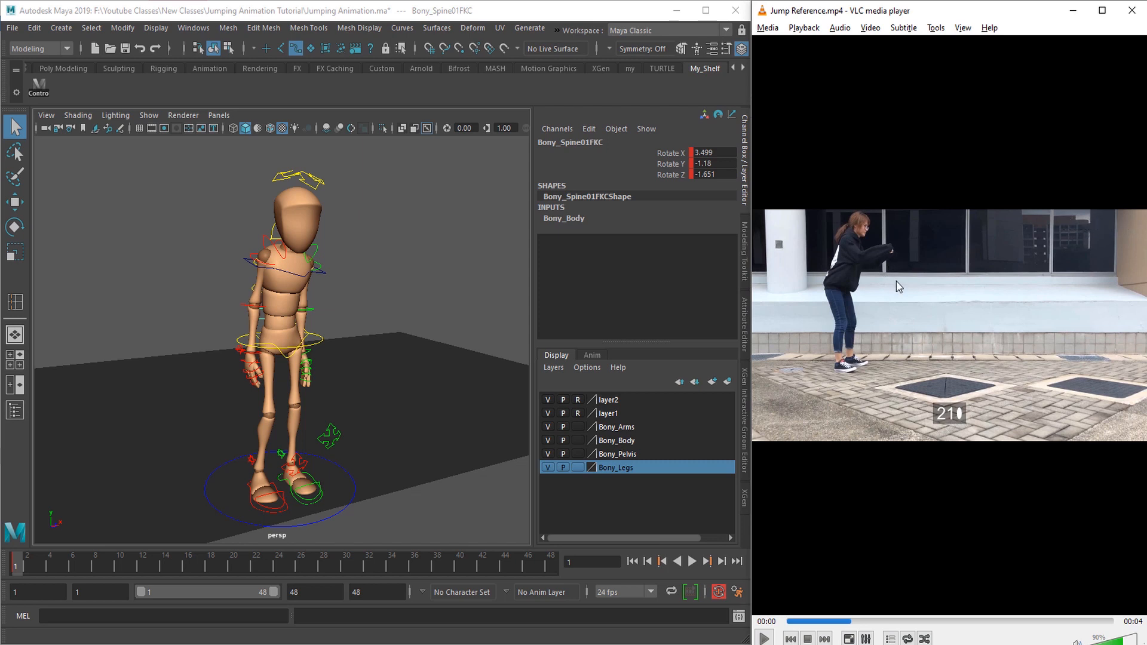
key(e)
key(e)
key(e)
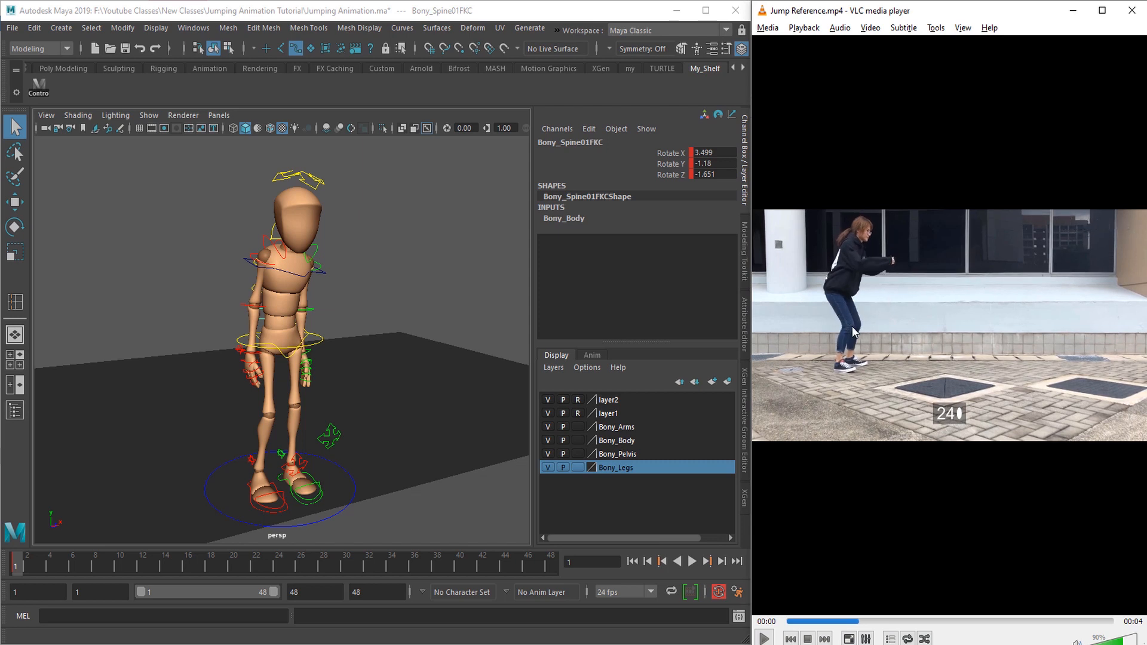
key(e)
key(e)
key(e)
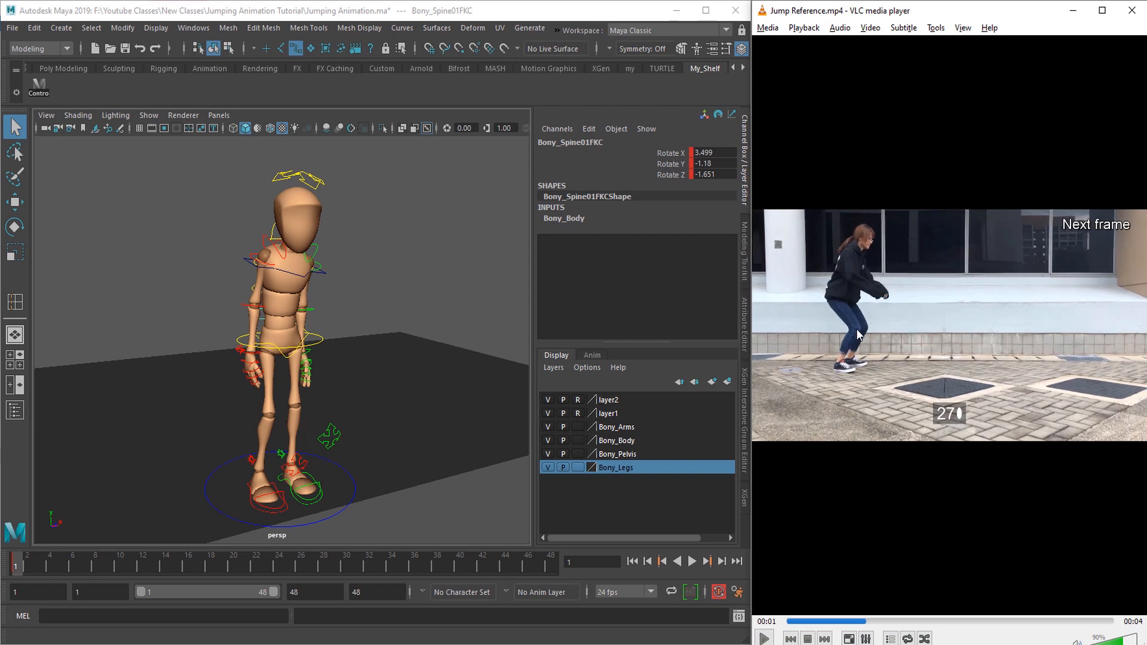
key(e)
key(e)
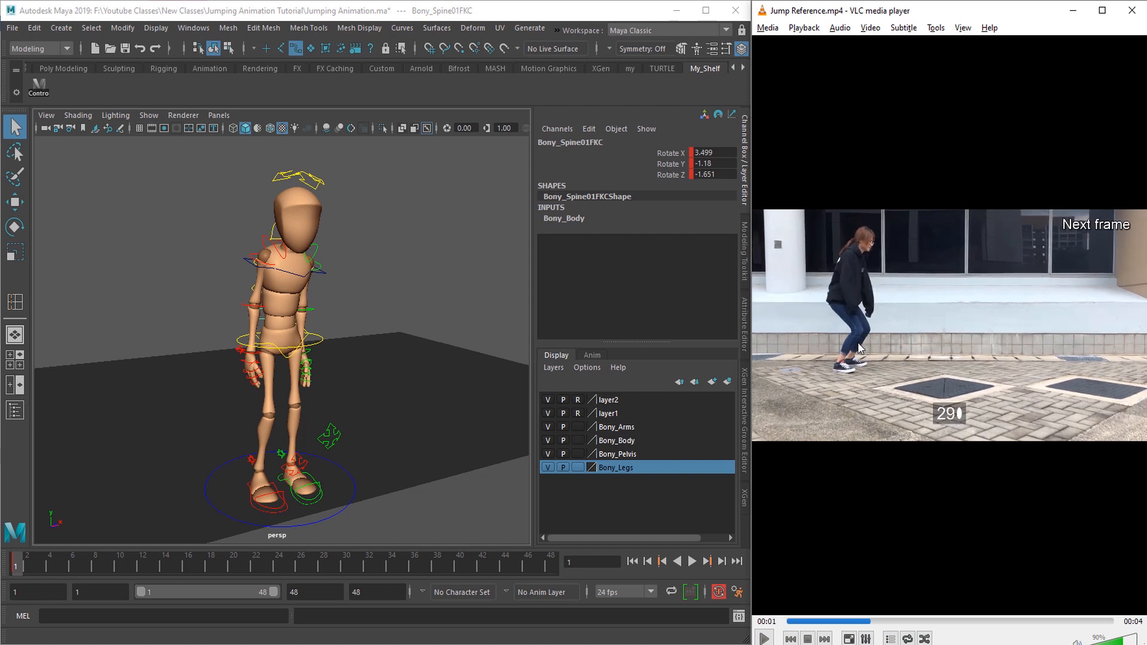
key(e)
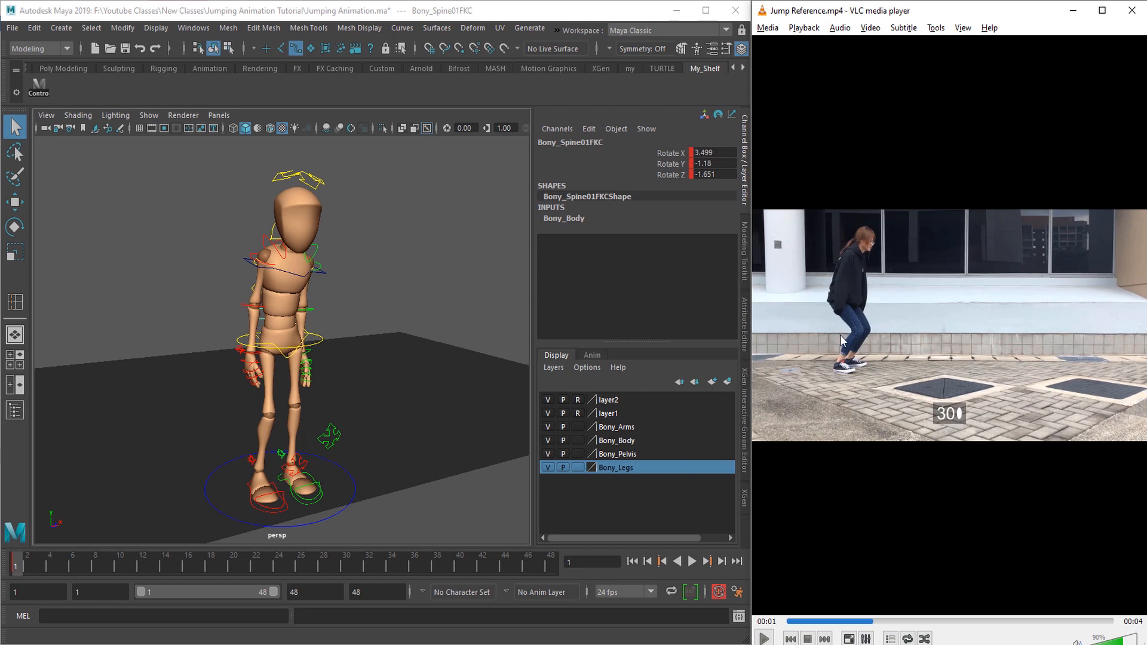
Step: Step through the reference video up to frame 38 and examine the arms swinging back behind the body
key(e)
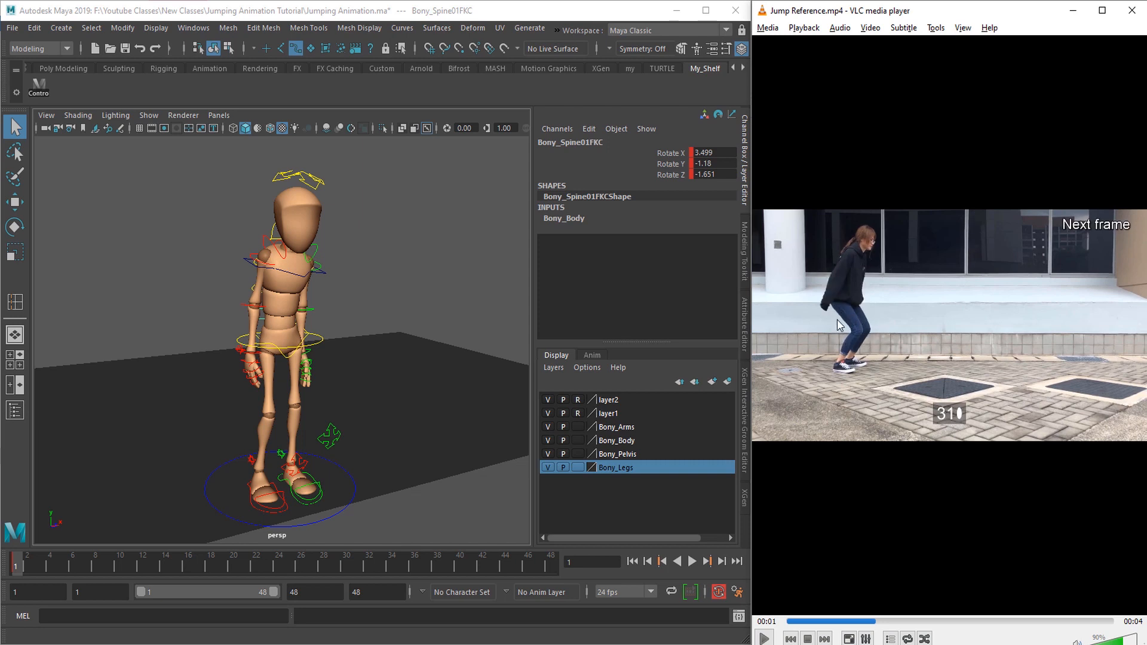
key(e)
key(e)
key(e)
key(e)
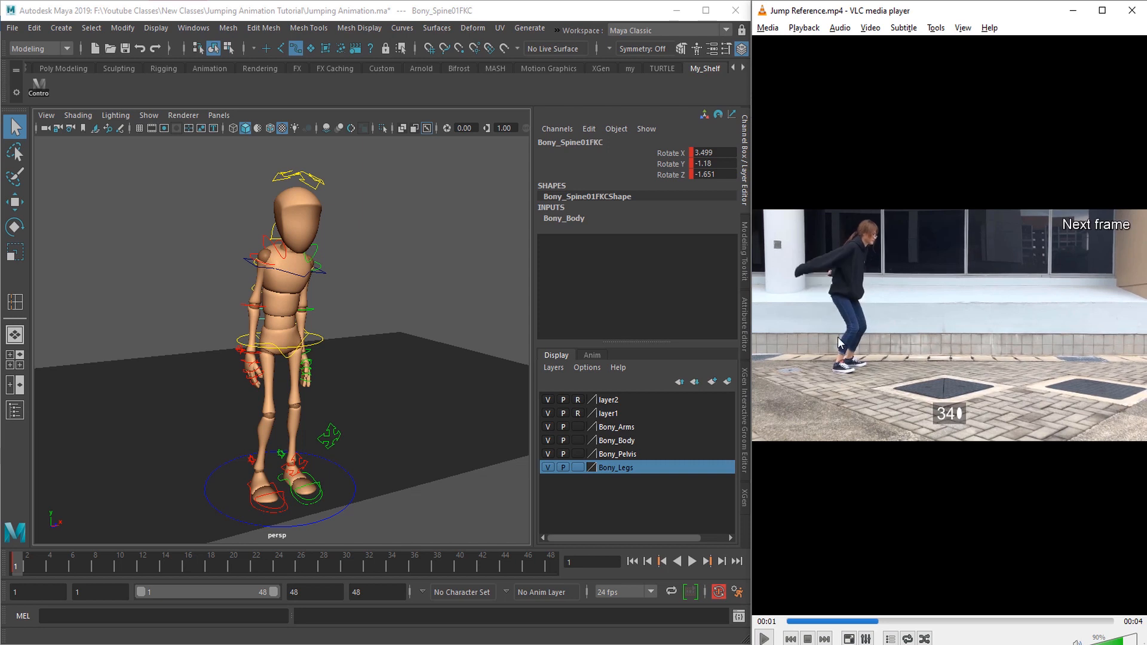
key(e)
key(e)
key(e)
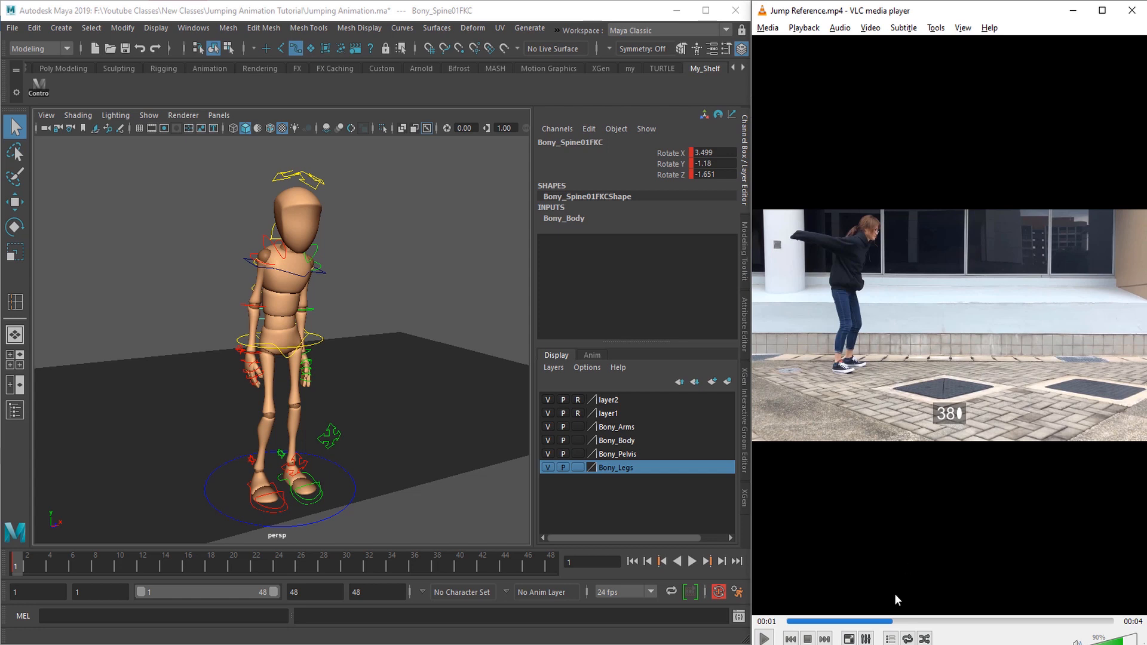
Step: Rewind the reference video to frame 8, then advance it to the arms-forward pose at frame 21
click(817, 625)
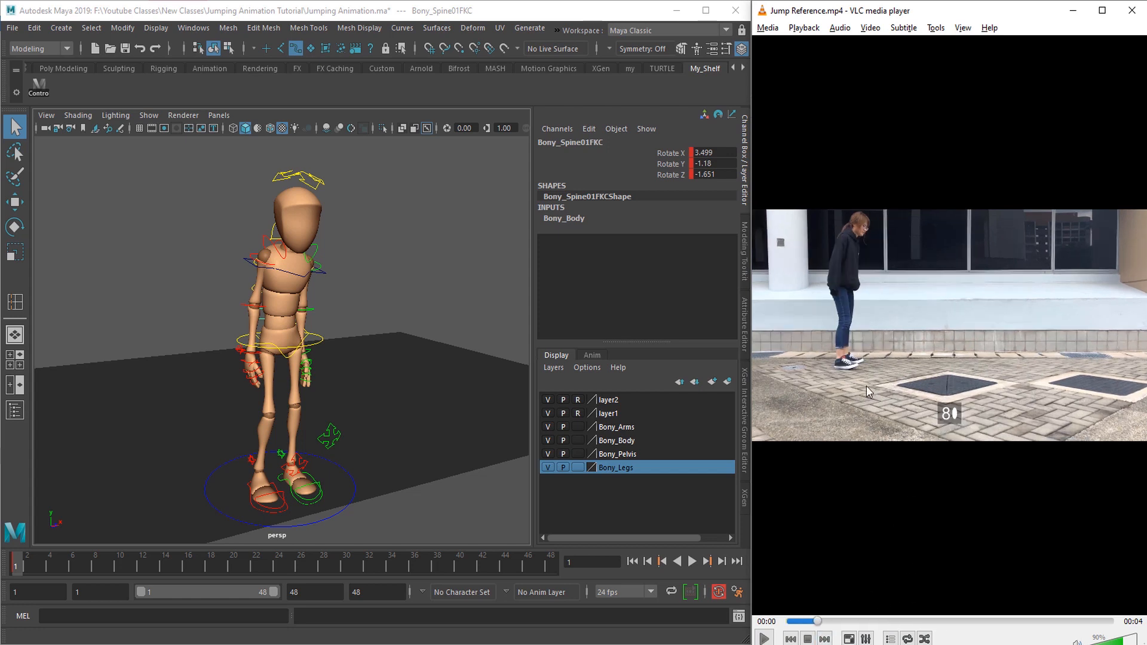
key(space)
key(e)
key(e)
key(e)
key(e)
key(e)
key(e)
key(e)
key(e)
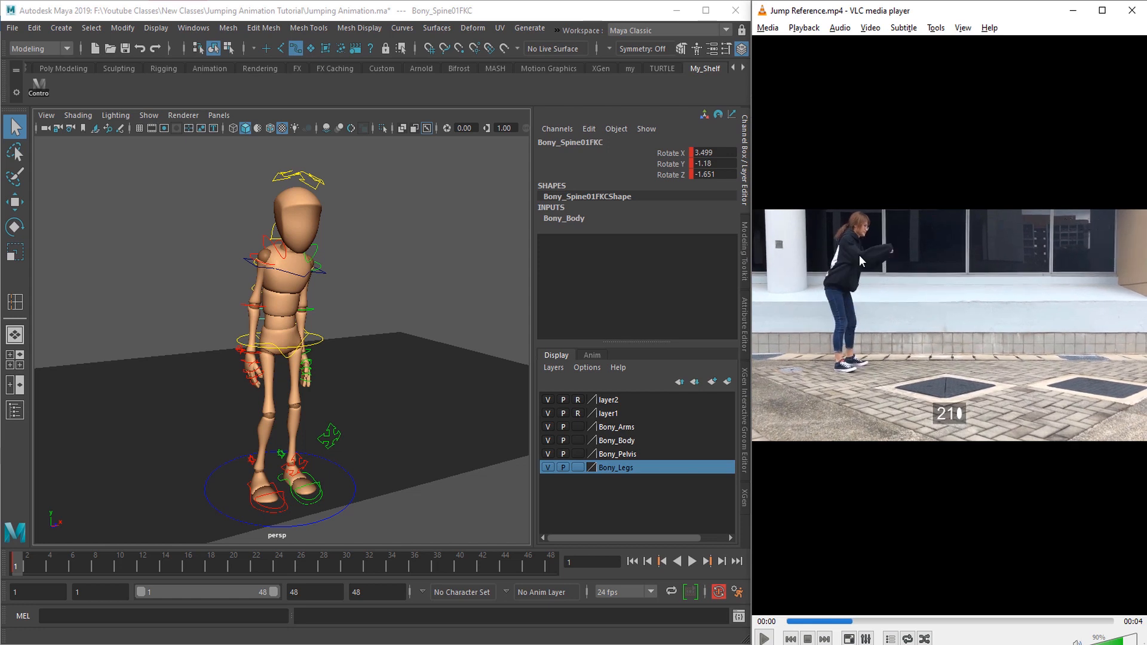
Step: Switch to Maya and set a key on all of the character's rig controls at frame 21
scroll(355, 477, down, 3)
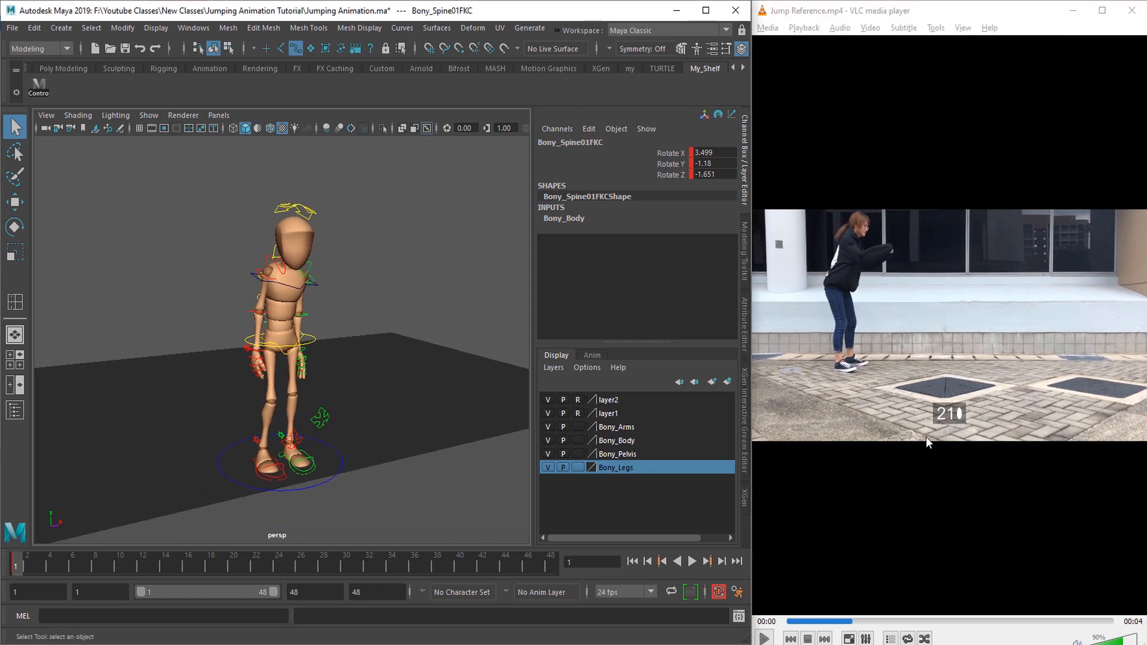
scroll(317, 441, down, 5)
alt+drag(317, 441, 294, 438)
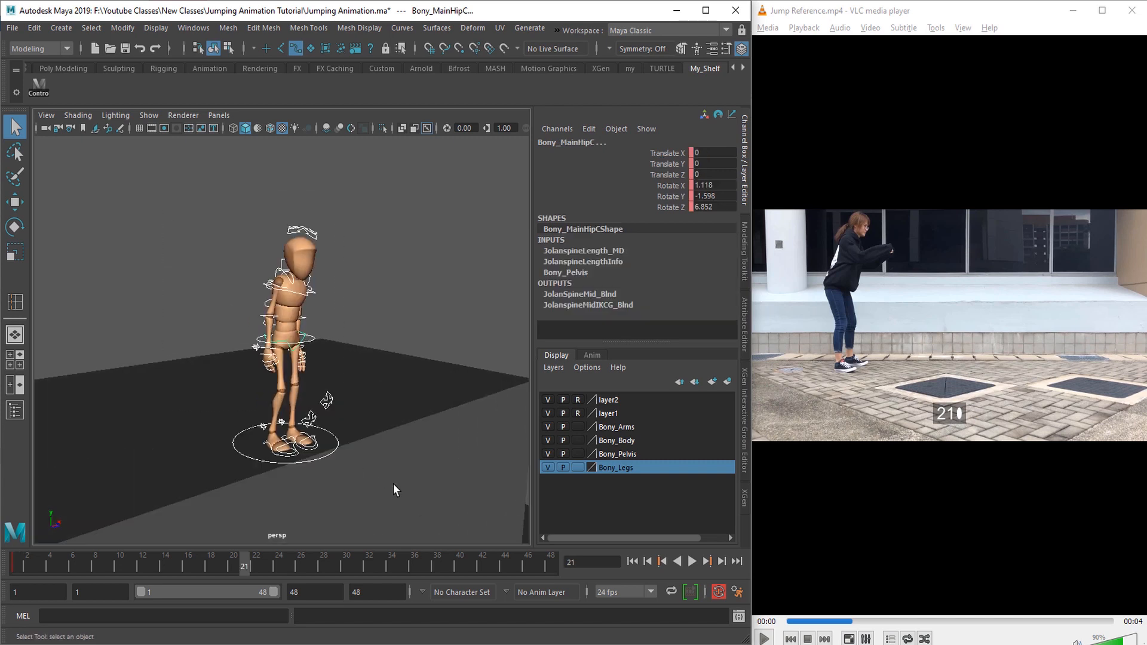
alt+drag(394, 483, 374, 484)
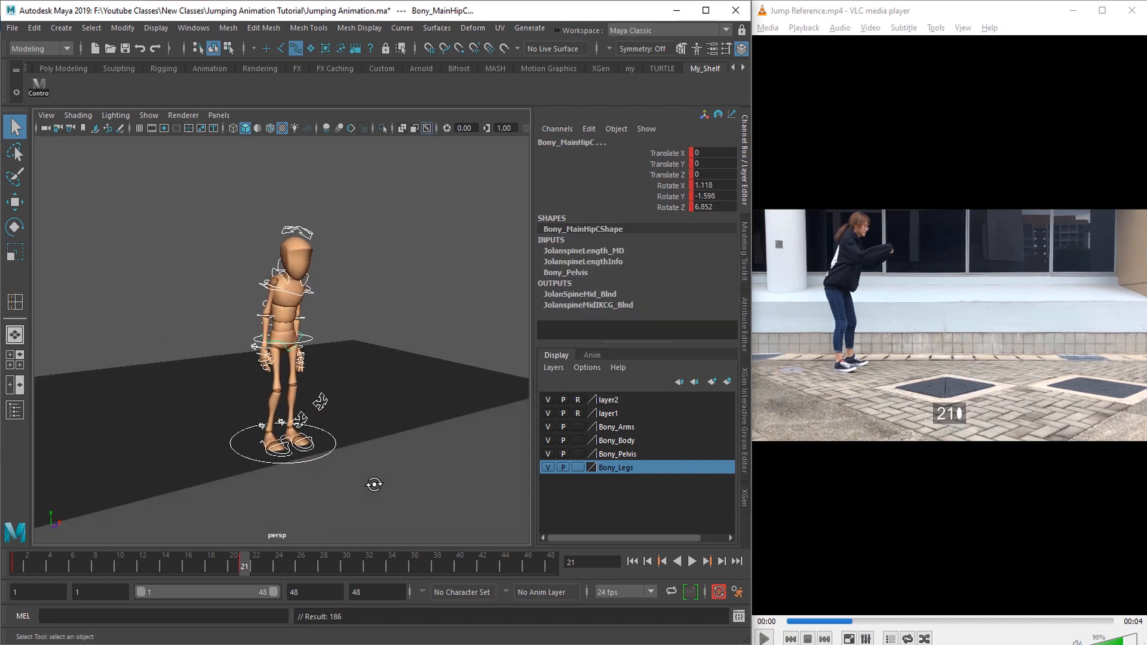
Step: Enlarge the perspective view and reposition the character's right knee control to line up with the left one at frame 21
scroll(361, 441, up, 1)
alt+drag(361, 441, 327, 445)
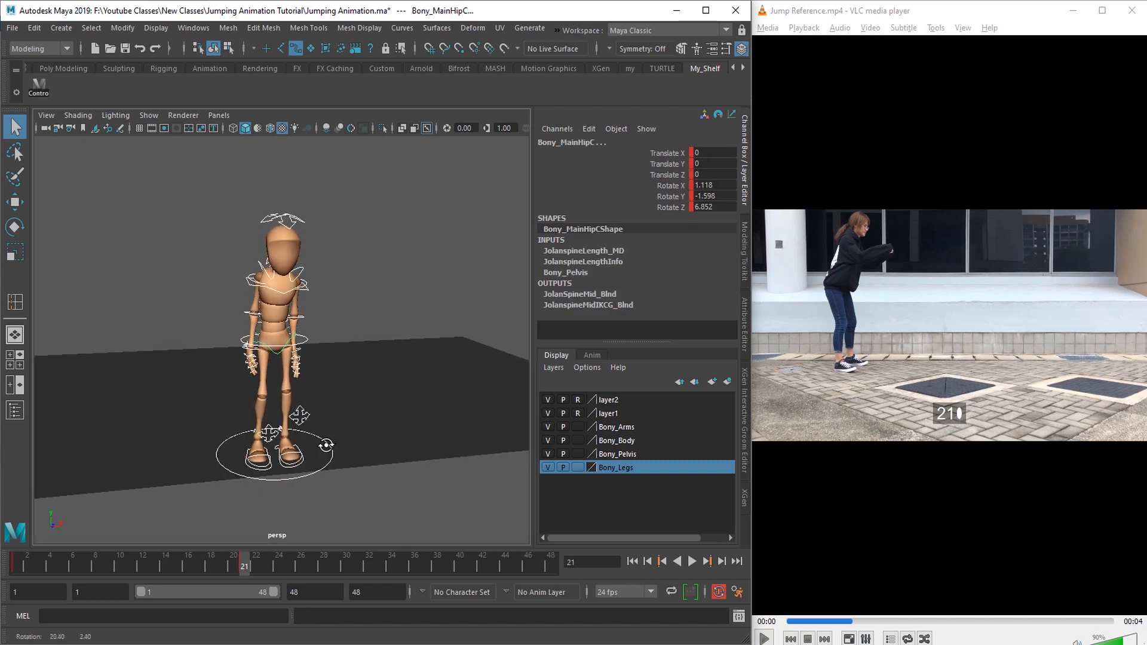
scroll(386, 446, up, 4)
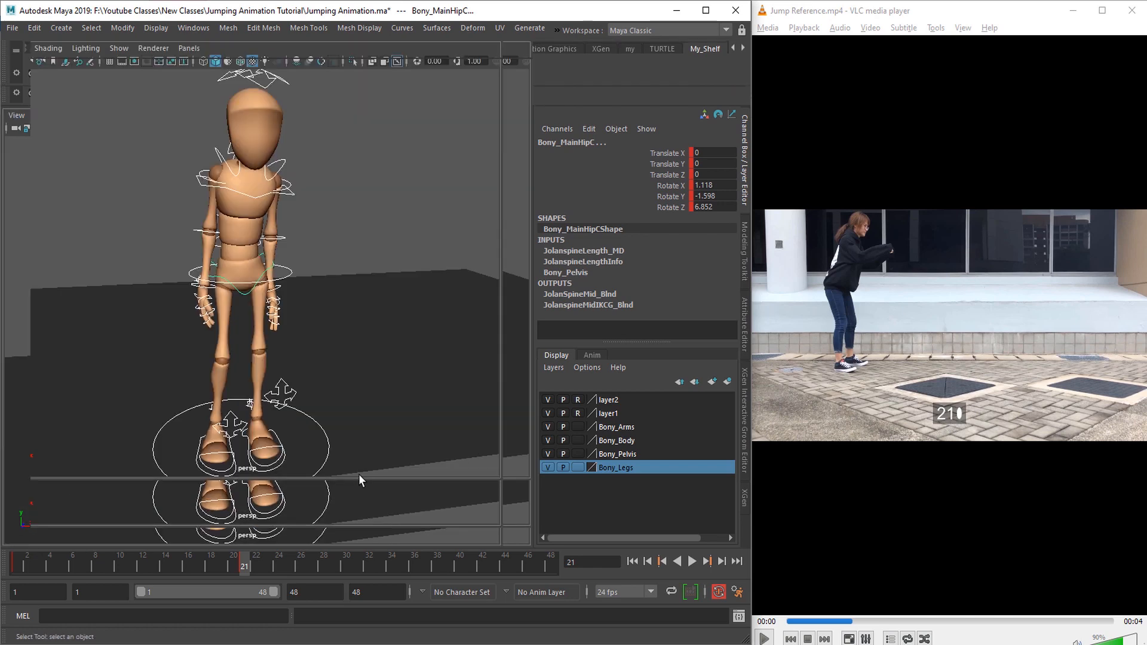
key(ctrl+space)
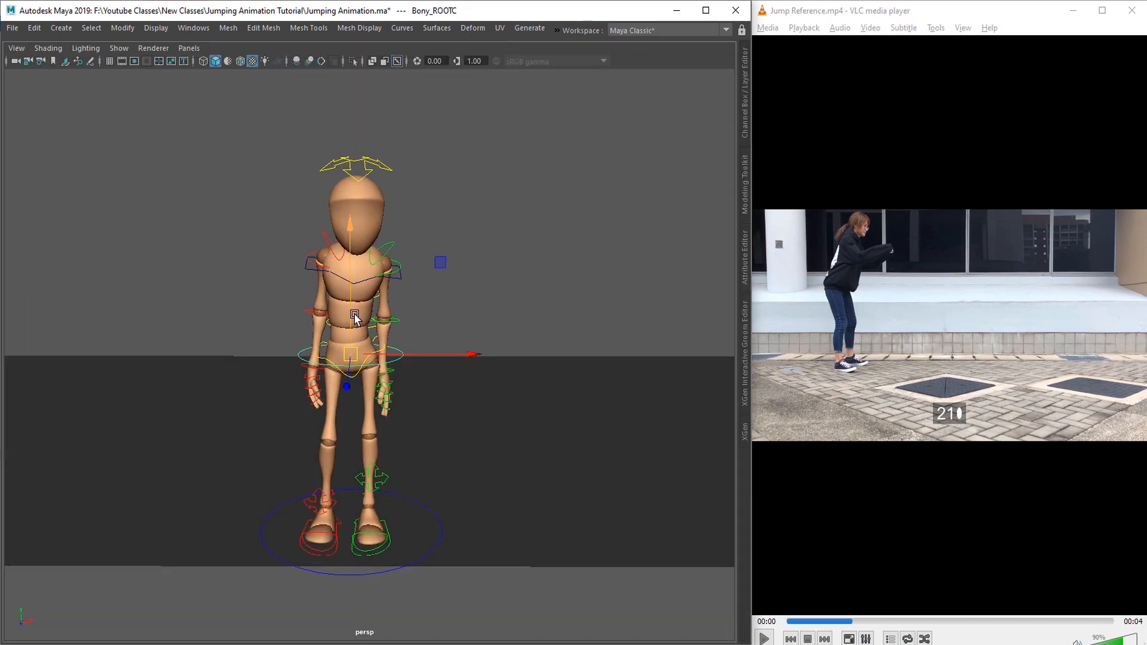
drag(354, 318, 351, 318)
alt+drag(379, 467, 382, 485)
key(q)
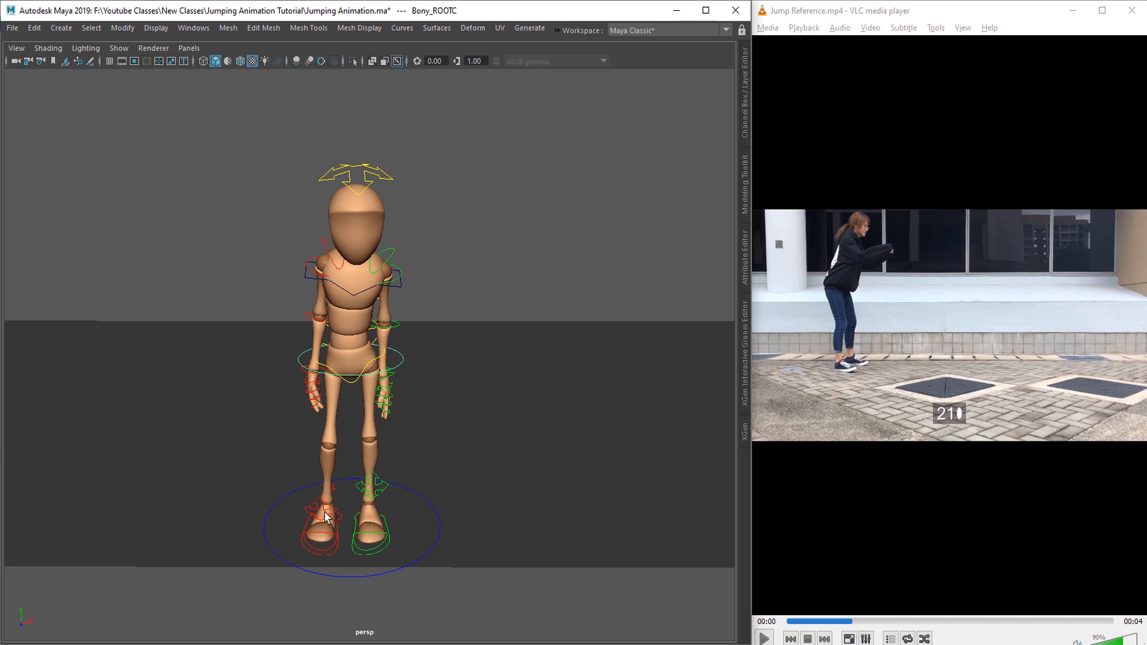
alt+drag(340, 523, 337, 518)
click(336, 516)
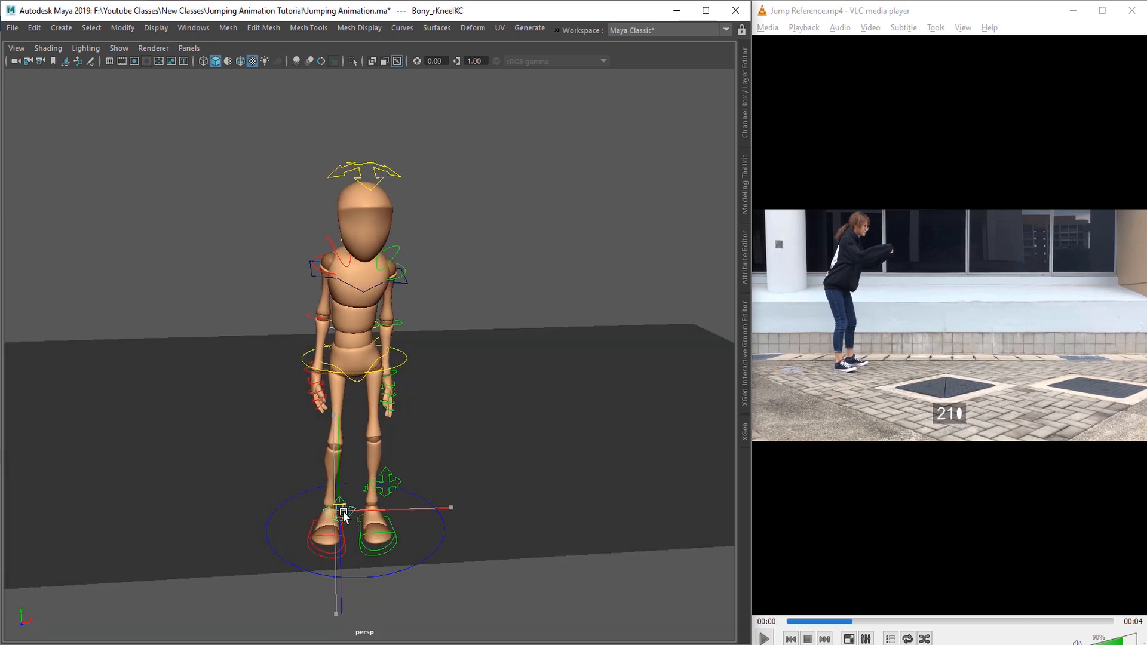
key(q)
alt+drag(412, 505, 332, 541)
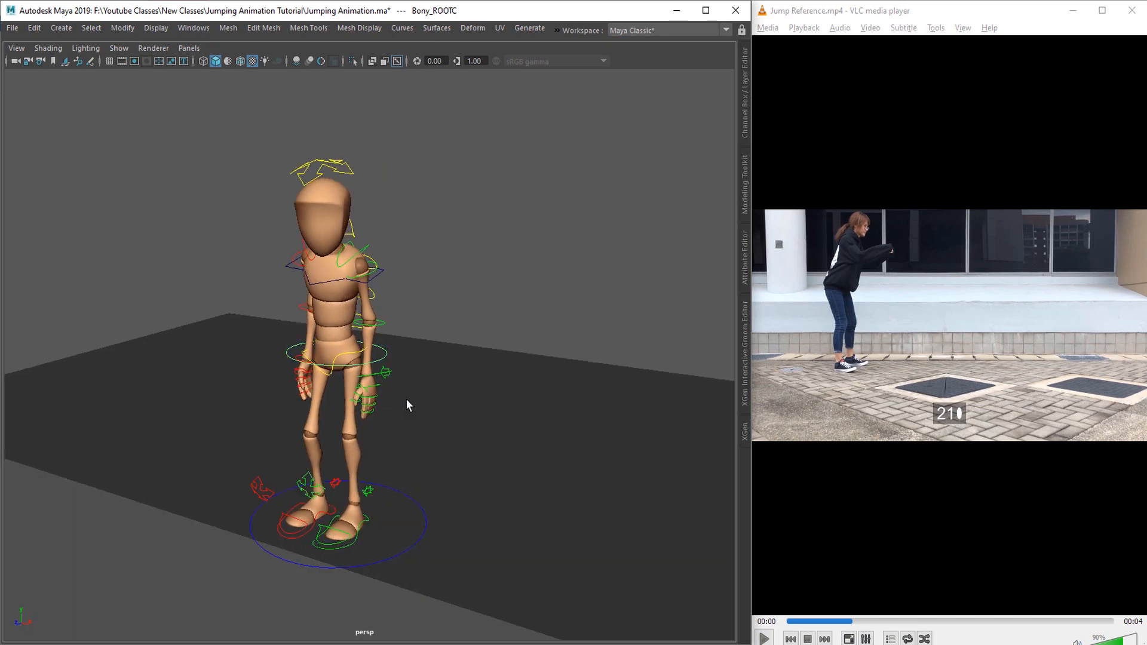
Step: Shift the character's root control along its depth axis to about -0.143 on Translate Z
alt+drag(406, 399, 345, 402)
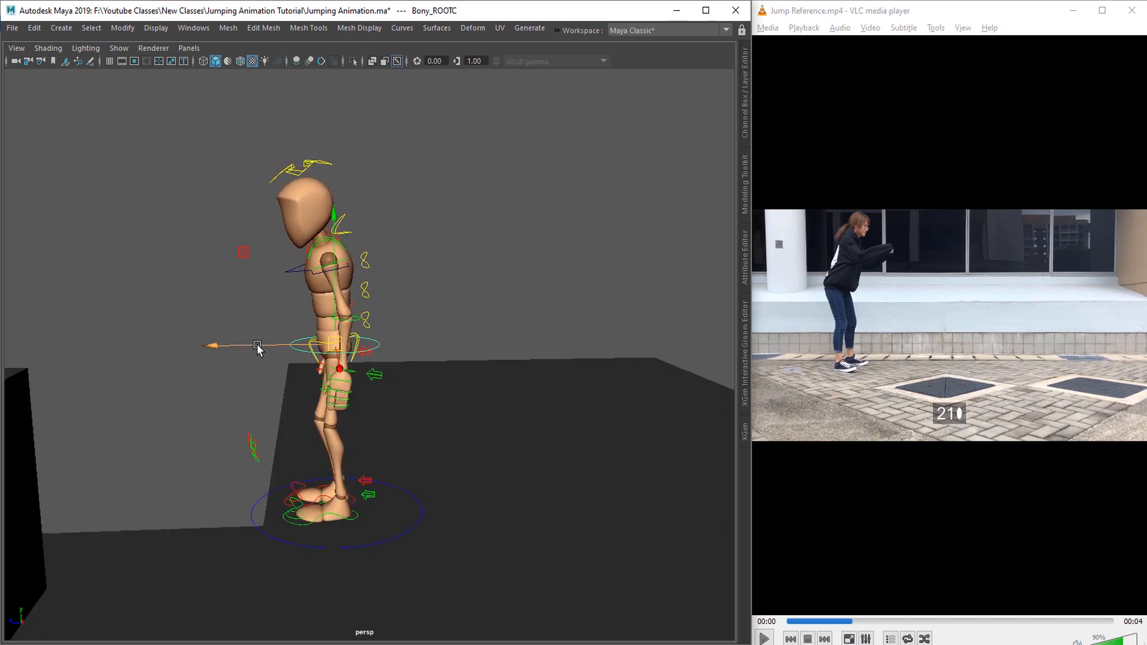
drag(258, 346, 404, 466)
key(e)
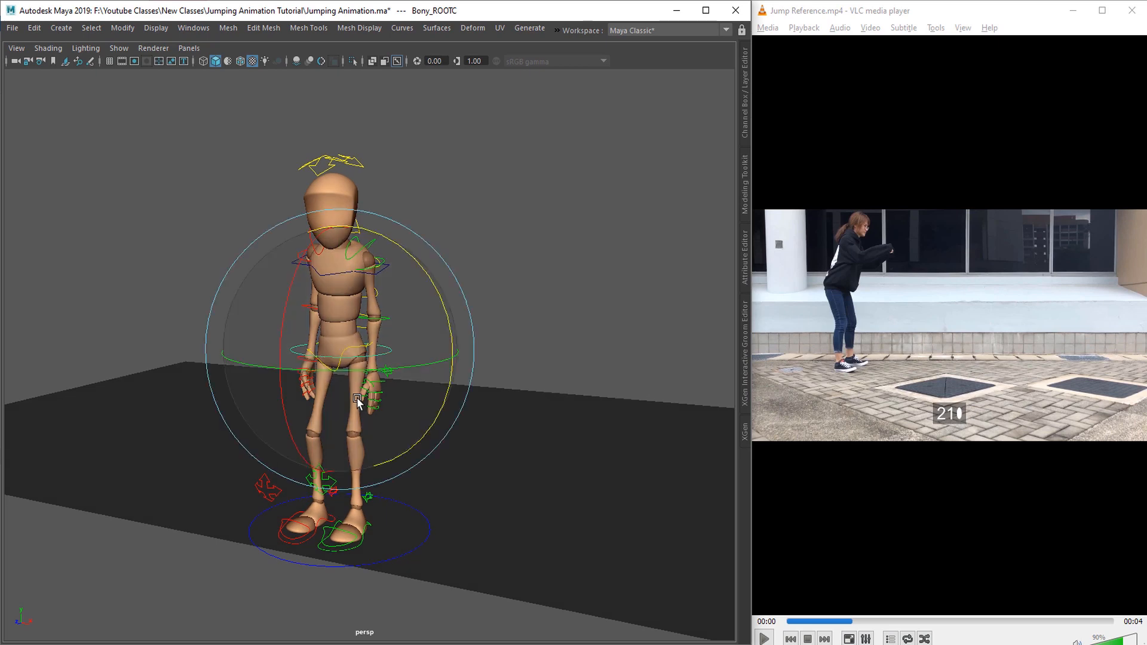
key(q)
alt+middle_drag(375, 407, 401, 470)
scroll(402, 470, up, 4)
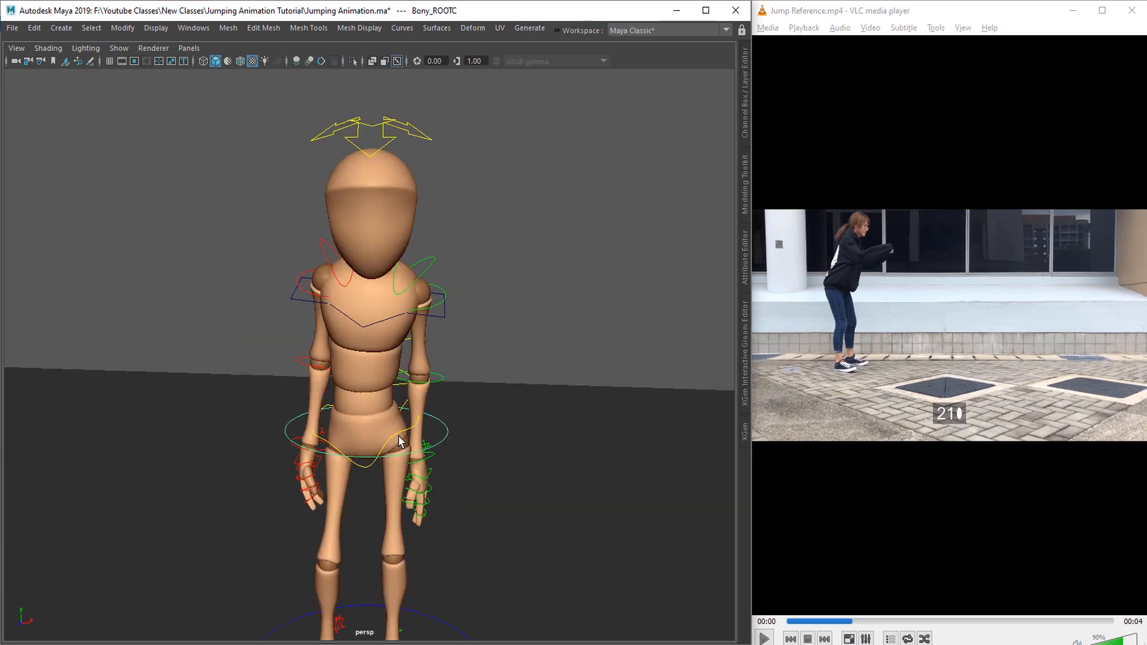
Step: Restore the full interface layout and reset the main hip control's Rotate X, Y and Z to 0
key(ctrl+space)
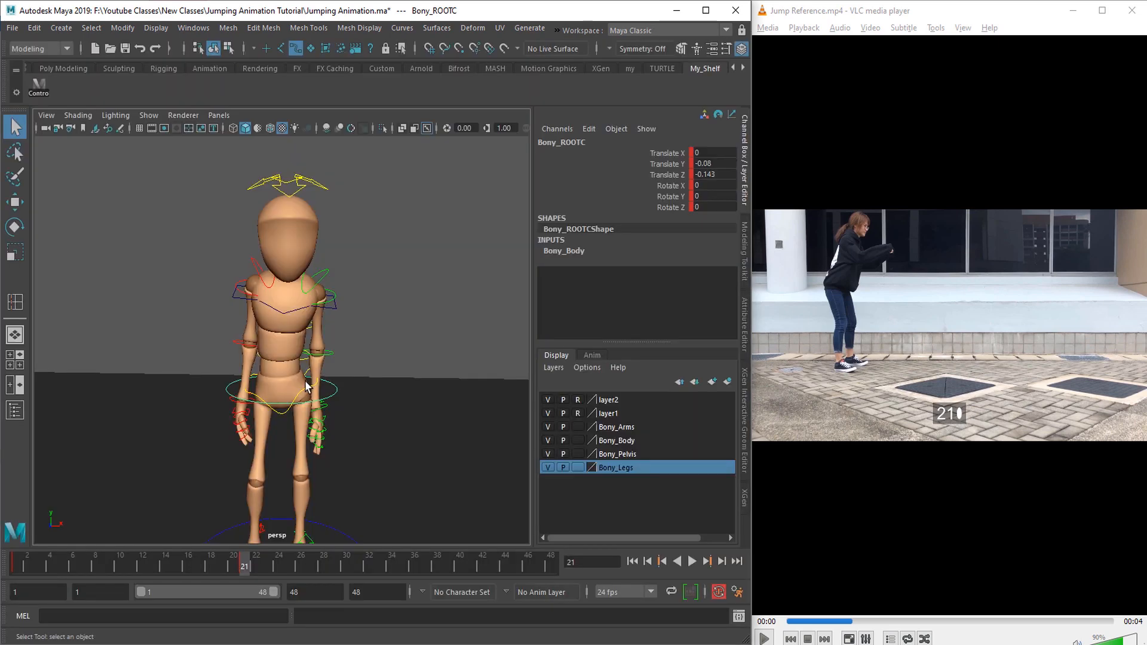
click(303, 391)
scroll(304, 388, up, 3)
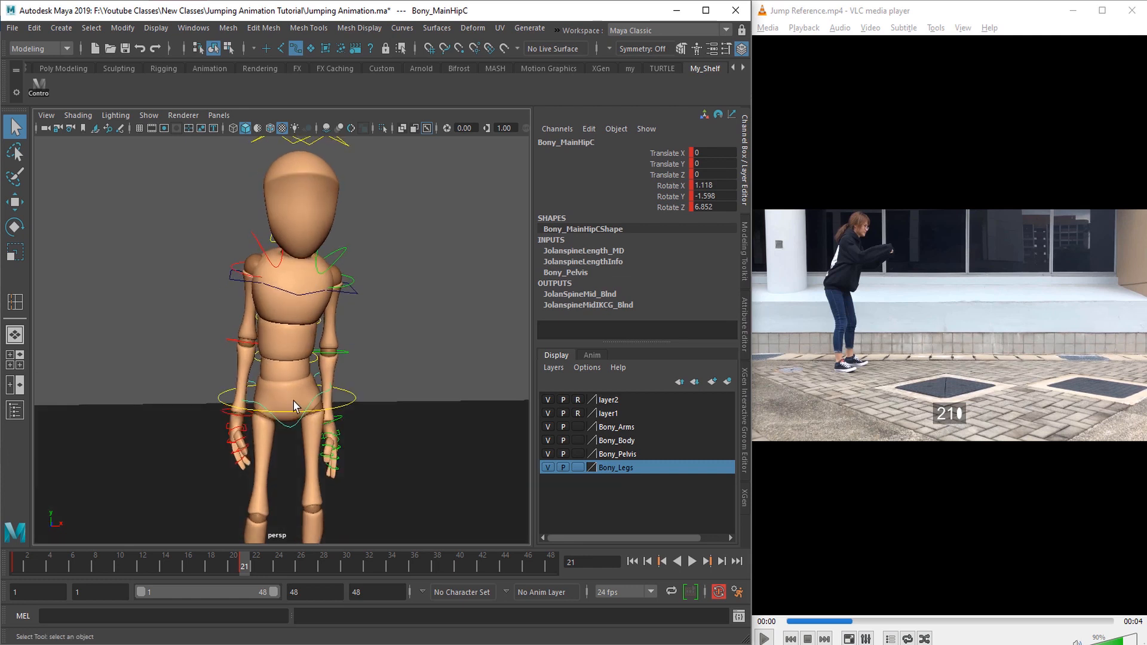
alt+drag(347, 451, 466, 443)
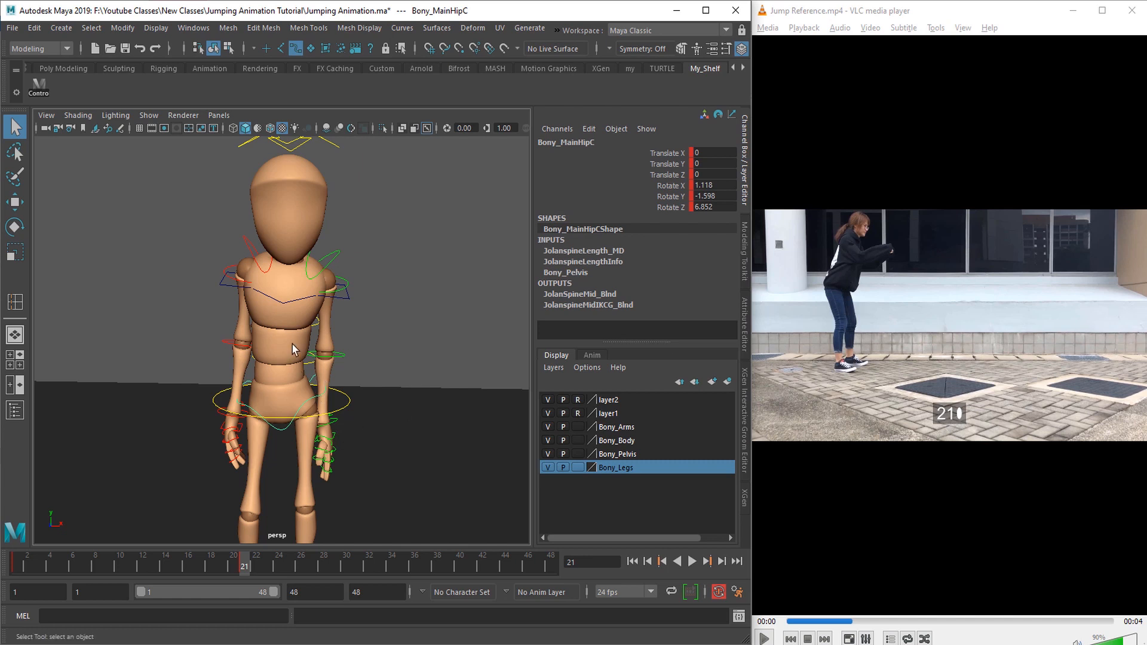
alt+drag(333, 439, 305, 382)
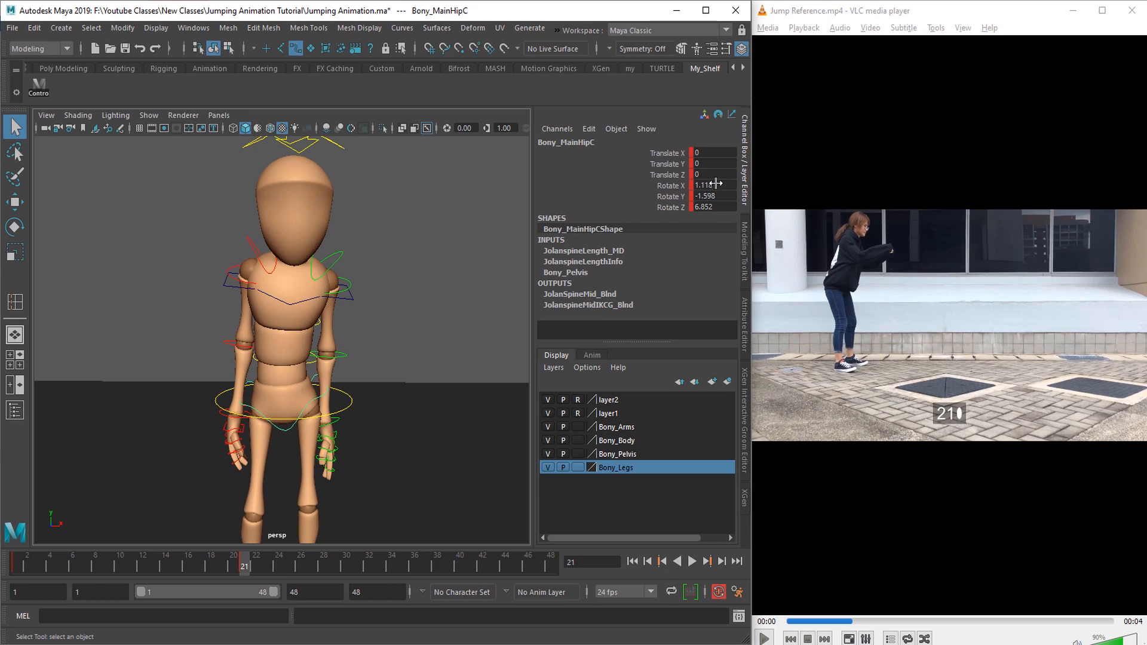
drag(716, 183, 713, 209)
key(Return)
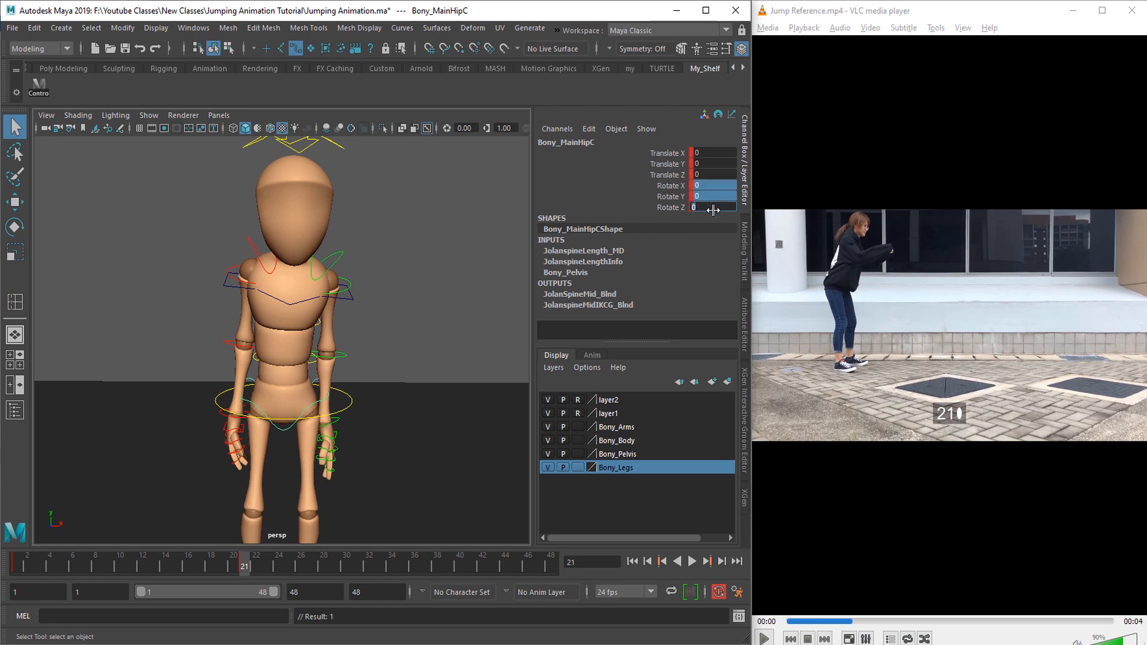
Step: Select the three spine FK controls along the back and set their Rotate X, Y and Z to 0
alt+drag(171, 399, 261, 366)
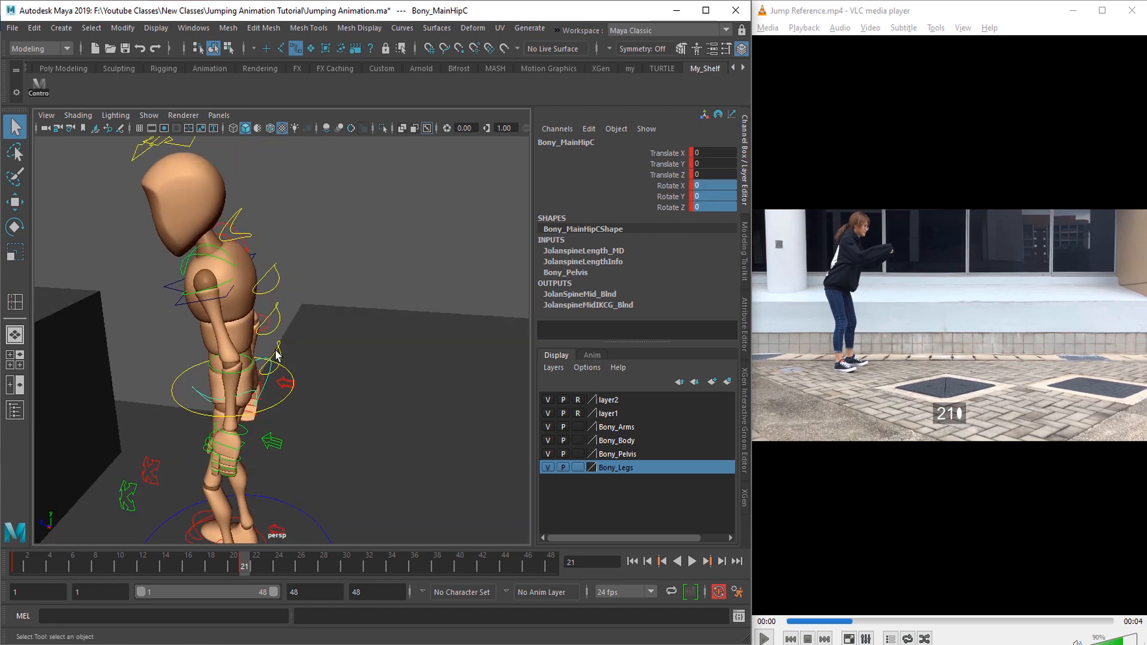
click(280, 327)
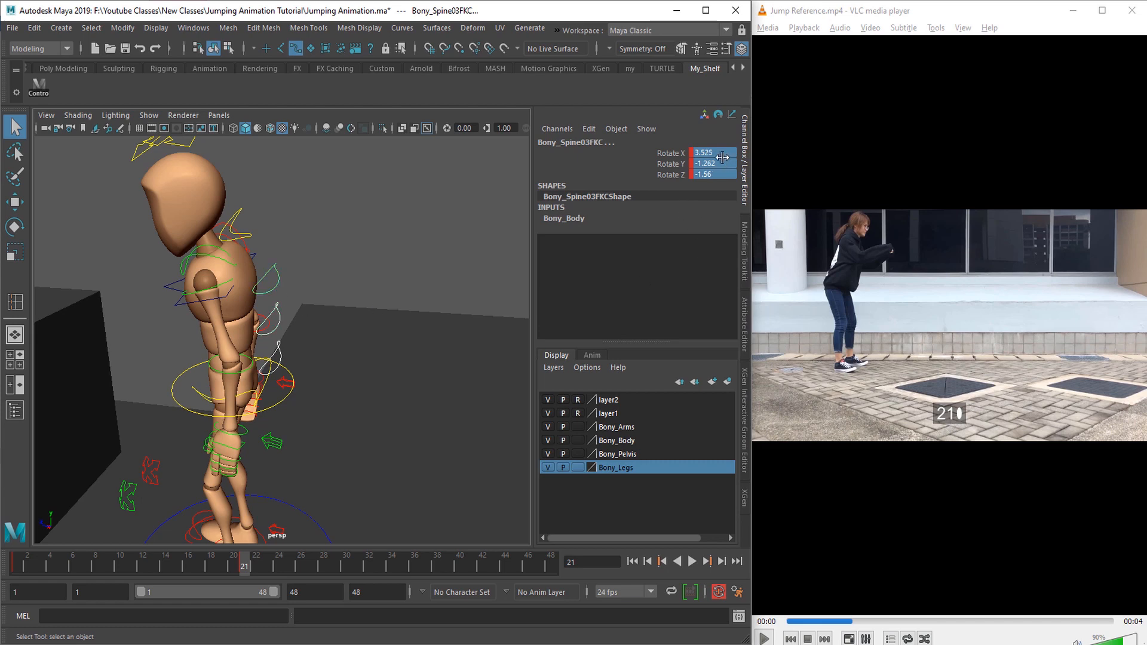
key(Return)
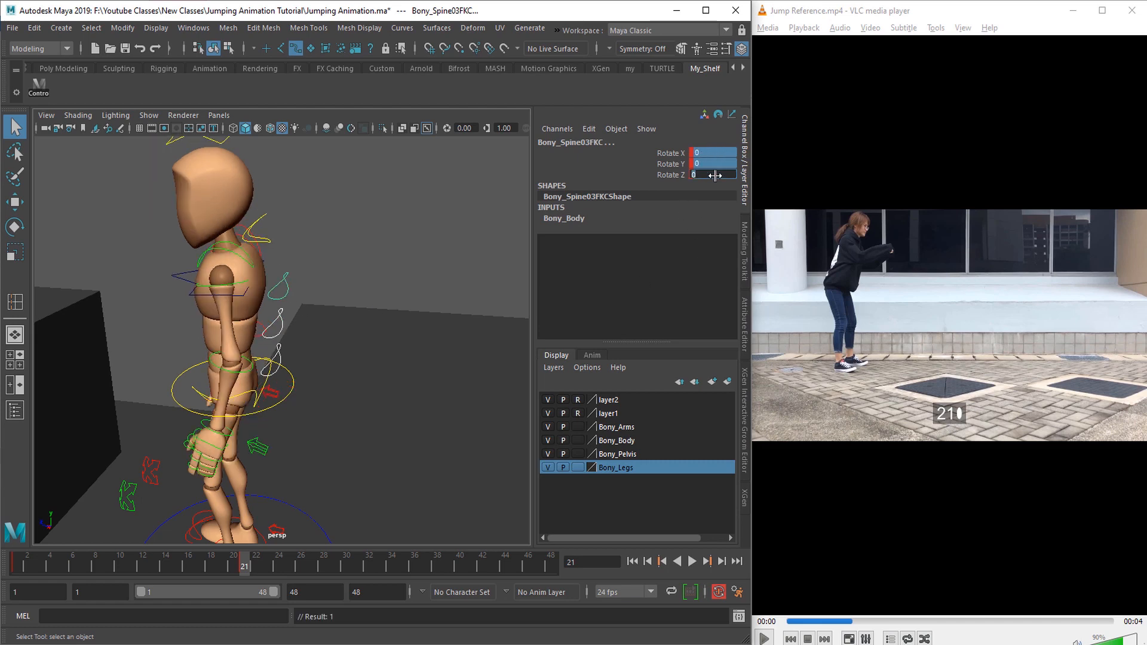
Step: Tilt the character's root control forward to about 7.16 on Rotate X
click(258, 413)
alt+drag(185, 445, 277, 434)
key(e)
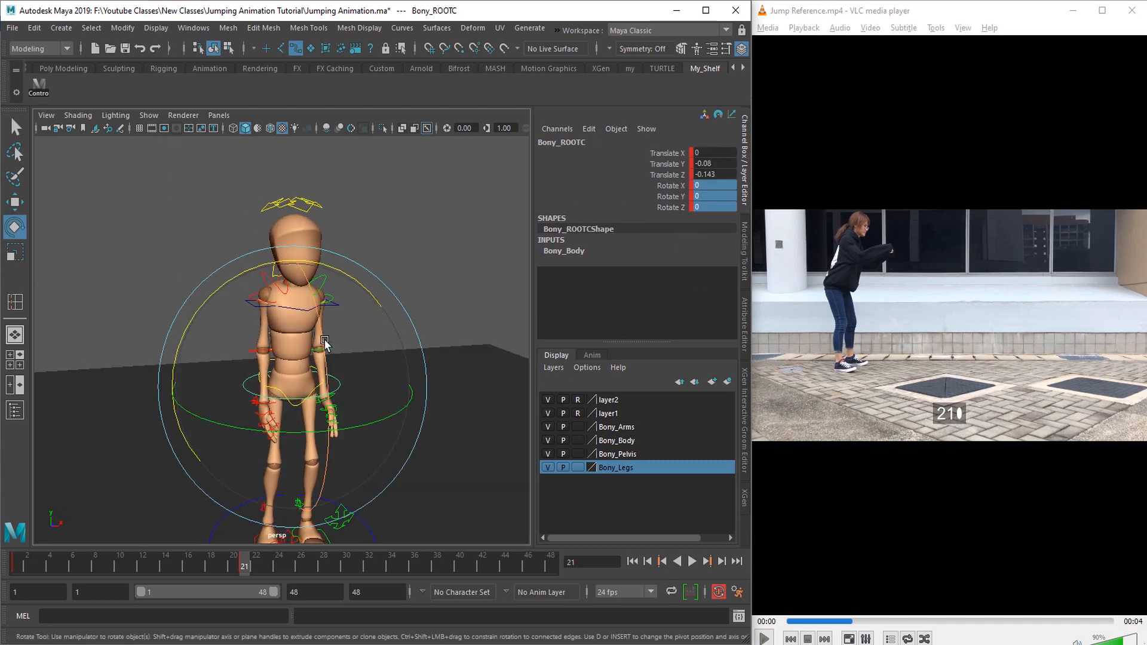
drag(321, 343, 357, 379)
drag(357, 378, 442, 372)
Step: Select the three spine FK controls along the back and rotate them together to bend the upper body slightly forward
key(q)
click(291, 347)
shift+click(294, 316)
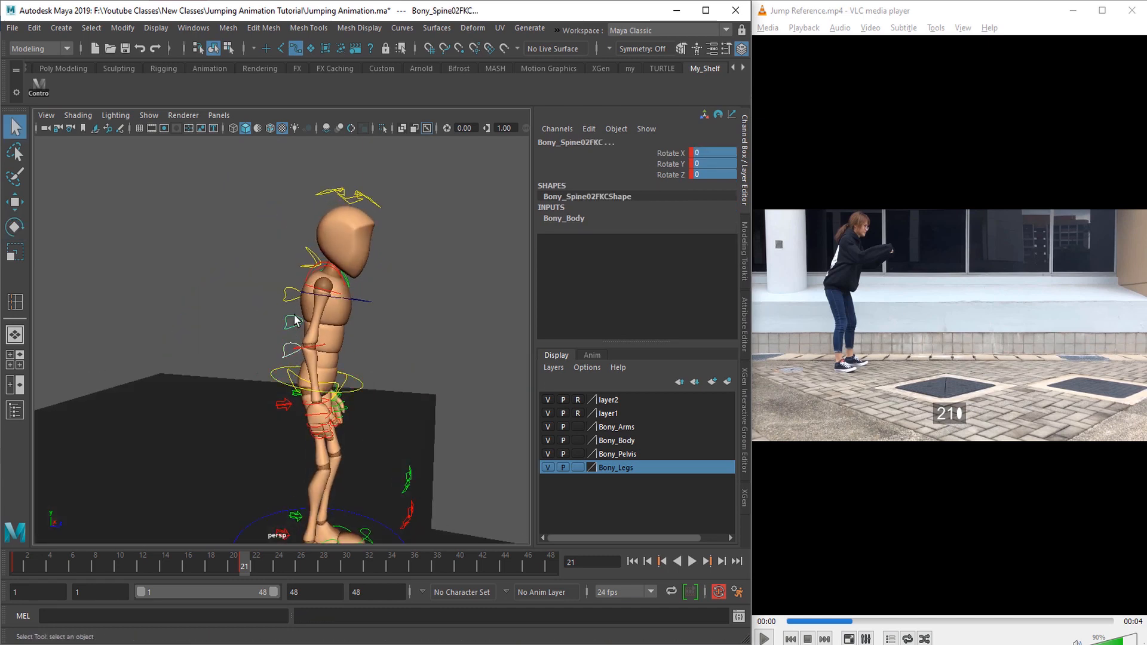
alt+drag(333, 372, 260, 366)
key(e)
alt+drag(371, 355, 323, 332)
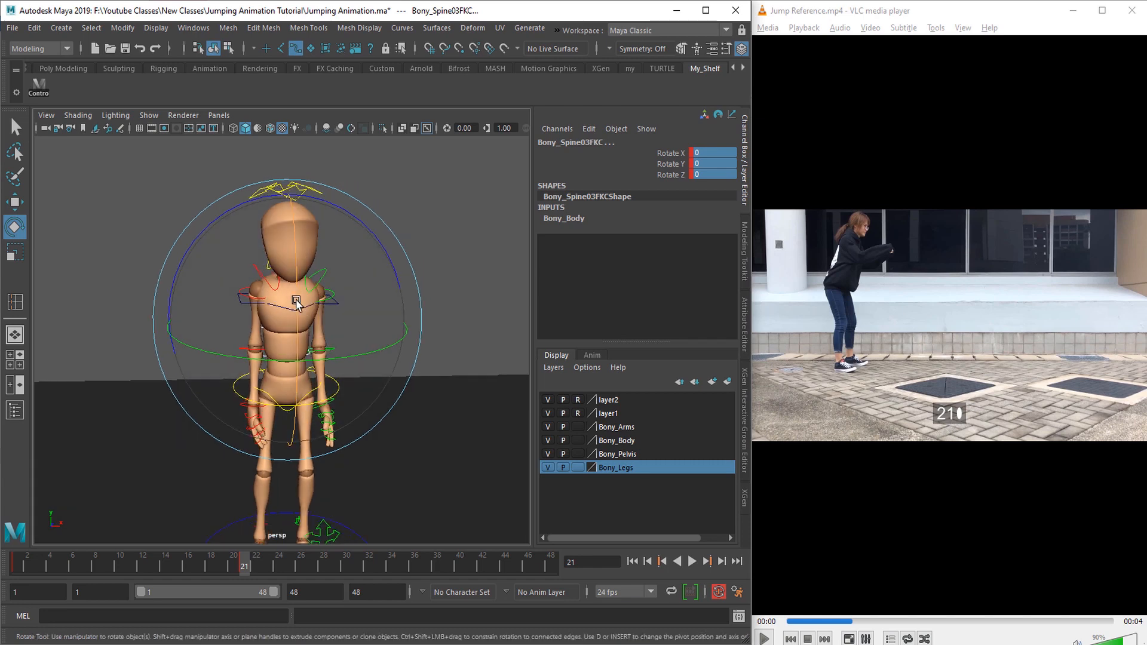
drag(297, 291, 299, 300)
Step: Shift the root control to about -0.048 on Translate Y and -0.176 on Translate Z
alt+drag(301, 354, 411, 413)
key(q)
click(360, 389)
key(w)
alt+drag(339, 429, 351, 435)
drag(369, 392, 363, 390)
drag(323, 358, 325, 353)
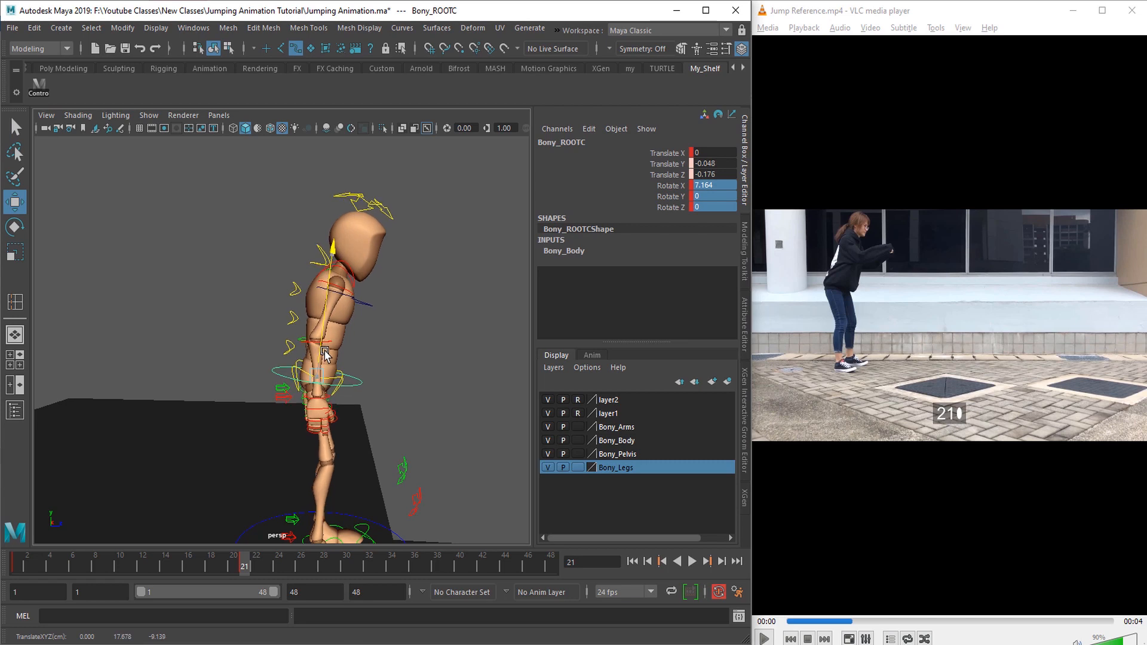
Step: Select the chest's top spine IK control and set its Rotate X, Y and Z to 0
key(q)
alt+drag(369, 426, 273, 437)
alt+right_drag(272, 437, 276, 447)
alt+drag(276, 447, 262, 444)
click(289, 312)
drag(713, 186, 712, 200)
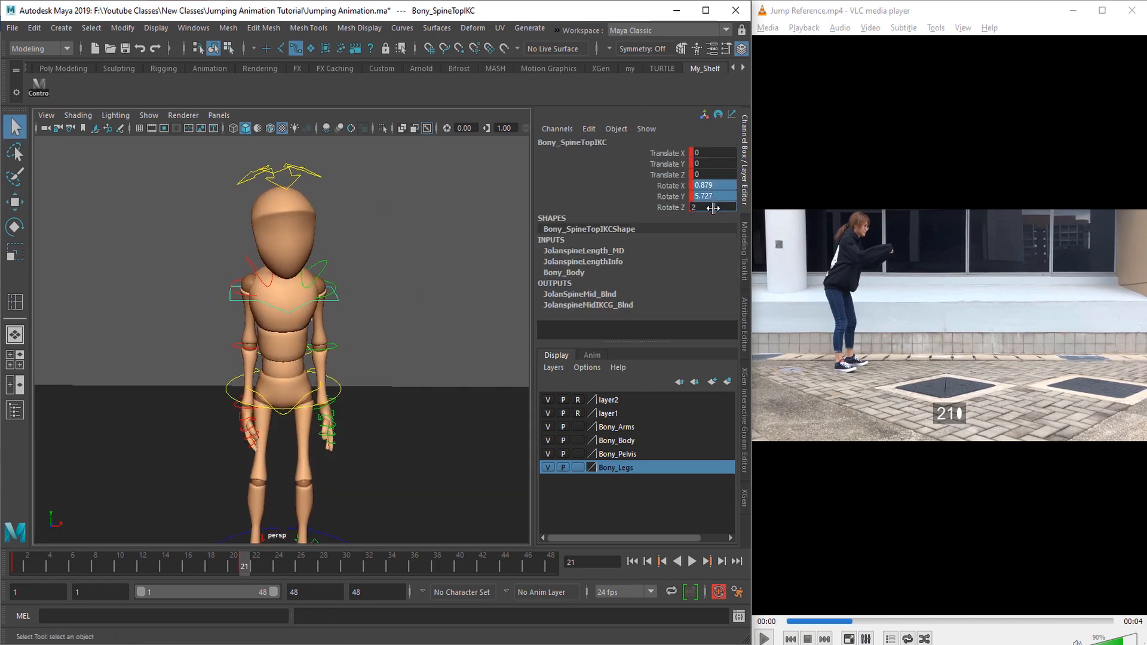
key(Return)
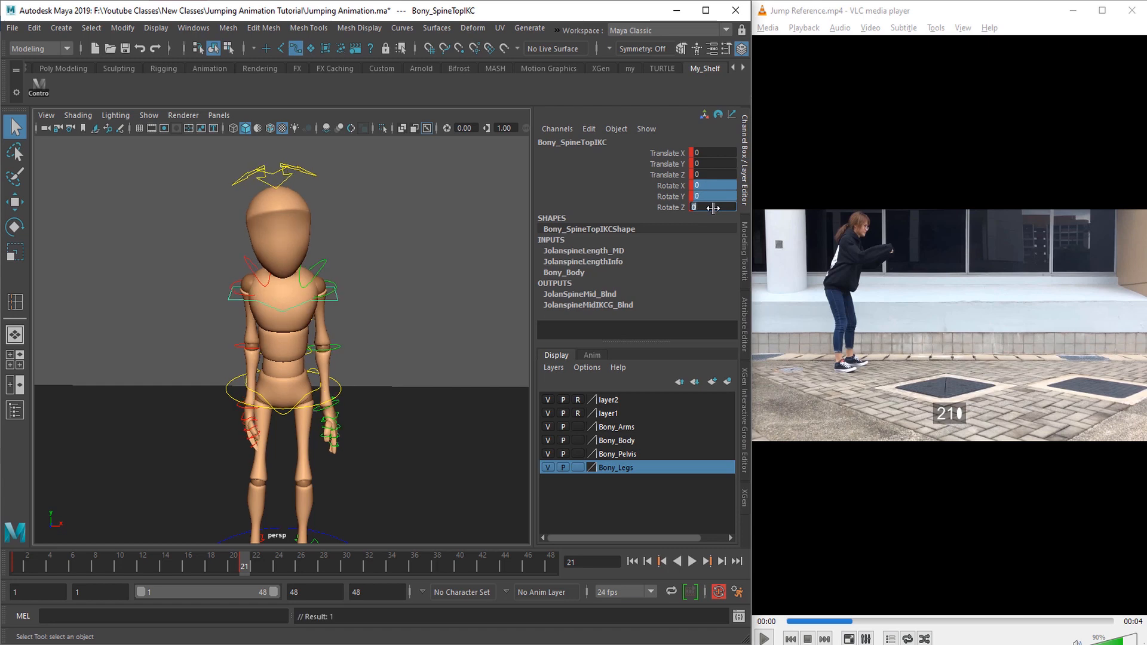
Step: Swing the character's right arm forward and bend it at the elbow by rotating its FK controls
alt+drag(257, 441, 300, 456)
click(274, 310)
alt+drag(273, 310, 305, 323)
key(e)
drag(287, 299, 263, 335)
drag(263, 335, 257, 364)
drag(245, 362, 191, 332)
click(217, 349)
drag(253, 389, 264, 345)
key(q)
Step: Rotate the right shoulder FK control to raise the right forearm in front of the torso
click(240, 291)
alt+drag(240, 291, 296, 306)
key(e)
alt+drag(296, 306, 225, 324)
drag(239, 149, 226, 154)
alt+drag(287, 353, 235, 356)
Step: Rotate the left shoulder and elbow FK controls to bring the left arm forward in a bent pose
key(q)
click(308, 293)
key(e)
alt+drag(235, 355, 287, 361)
drag(290, 359, 141, 117)
key(q)
click(342, 344)
key(e)
click(257, 317)
alt+drag(179, 299, 357, 384)
Step: Refine the right shoulder FK control at frame 24 to about -19.2, -61.9 and -62.5 on Rotate X, Y and Z
key(period)
key(w)
drag(296, 341, 245, 341)
key(q)
click(223, 292)
alt+drag(223, 292, 254, 281)
key(e)
drag(173, 316, 164, 277)
drag(257, 299, 281, 295)
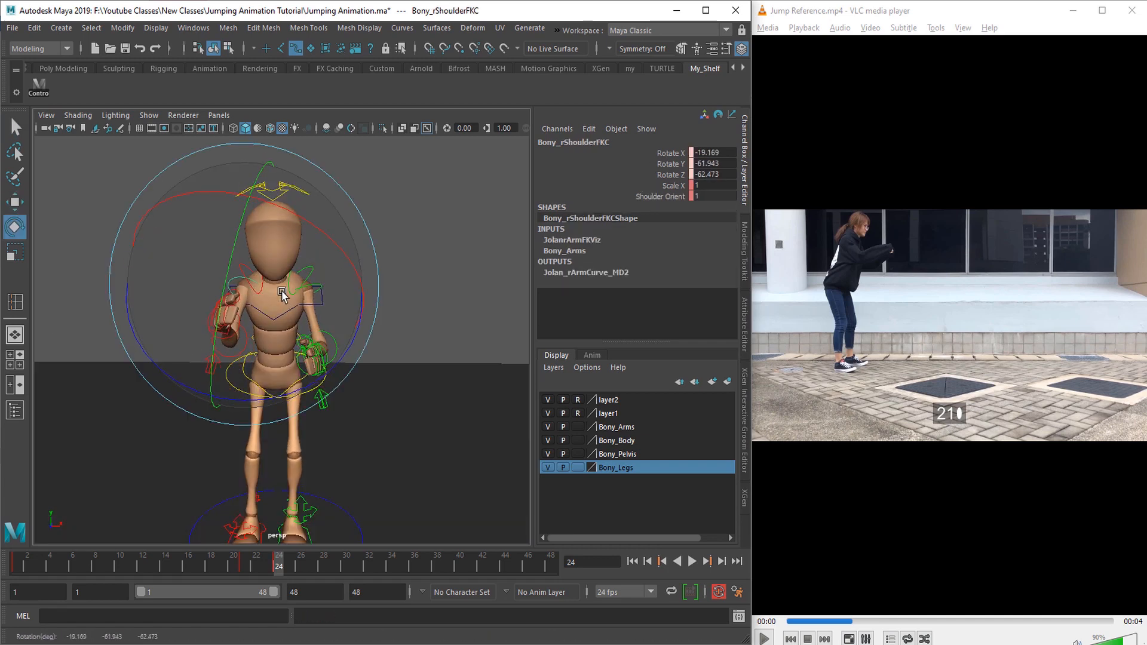
drag(259, 341, 288, 300)
Step: Adjust the left shoulder FK control's rotation at frame 24 so the left arm reaches forward like the right one
key(q)
click(315, 289)
key(e)
key(q)
alt+drag(263, 376, 382, 366)
alt+middle_drag(382, 365, 358, 416)
scroll(358, 412, up, 3)
click(289, 290)
key(e)
alt+drag(384, 352, 209, 317)
drag(347, 304, 344, 305)
Step: Frame the character's right hand from the front and enlarge the perspective view to fill the window
key(q)
alt+right_drag(382, 332, 328, 345)
alt+drag(328, 345, 441, 393)
alt+right_drag(389, 447, 475, 422)
alt+drag(364, 418, 131, 416)
alt+middle_drag(132, 415, 293, 375)
click(279, 373)
key(f)
key(bracketleft)
key(ctrl+space)
Step: Select several finger controls on the right hand and rotate them together to start curling the fingers
alt+drag(315, 411, 414, 447)
click(377, 450)
shift+click(409, 413)
shift+click(449, 403)
alt+drag(448, 404, 365, 403)
key(e)
mouse_move(383, 415)
mouse_down()
mouse_move(381, 385)
mouse_move(371, 431)
mouse_up()
key(q)
Step: Select the right hand's middle finger-joint controls and rotate them further inward
click(359, 365)
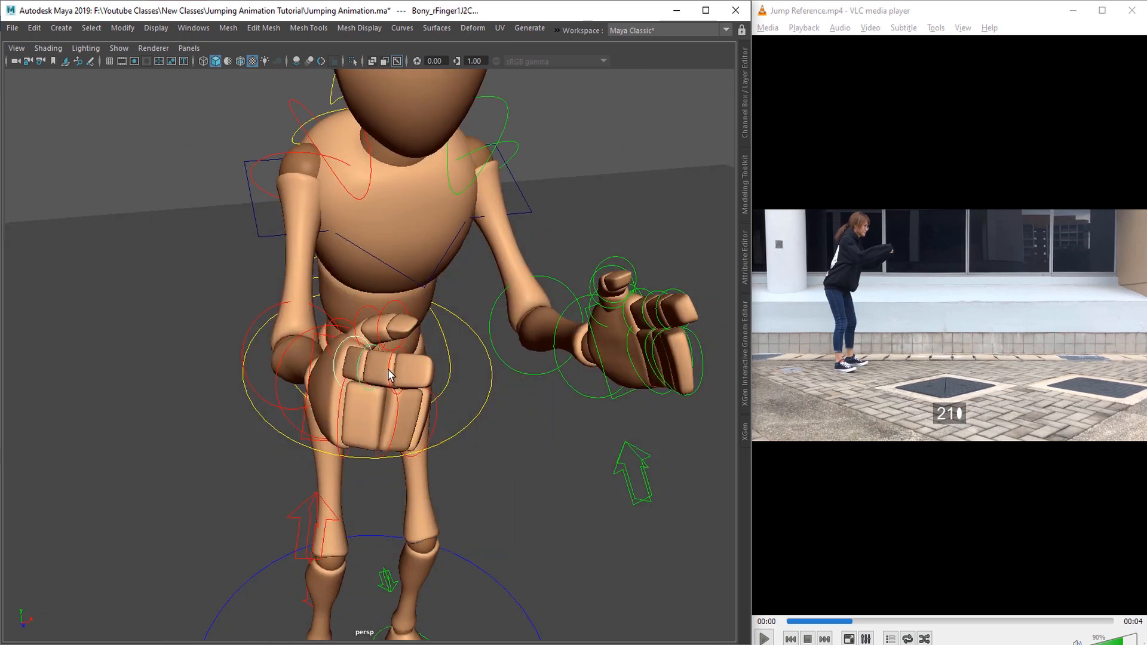
shift+click(390, 373)
key(e)
alt+drag(390, 372, 335, 418)
drag(332, 406, 333, 430)
Step: Select the row of four finger controls across the hand and rotate them toward a fist
key(q)
alt+drag(478, 370, 426, 364)
click(439, 341)
click(420, 361)
shift+click(388, 381)
shift+click(348, 379)
alt+drag(349, 385, 474, 399)
key(e)
key(q)
Step: Select the next pair of finger-joint controls and rotate them toward the palm
scroll(420, 403, down, 5)
click(314, 446)
scroll(317, 442, up, 1)
shift+click(341, 425)
key(e)
drag(407, 415, 410, 422)
alt+drag(410, 422, 448, 395)
key(q)
Step: Rotate the remaining finger controls inward so that both hands form loose fists
click(359, 388)
key(e)
drag(510, 337, 463, 388)
key(q)
click(405, 369)
shift+click(375, 332)
shift+click(344, 304)
key(e)
drag(396, 369, 338, 407)
key(q)
Step: Select all the character's controls, restore the full interface layout and key the whole pose at frame 24
scroll(432, 404, down, 10)
scroll(337, 406, down, 5)
drag(197, 173, 511, 509)
key(ctrl+space)
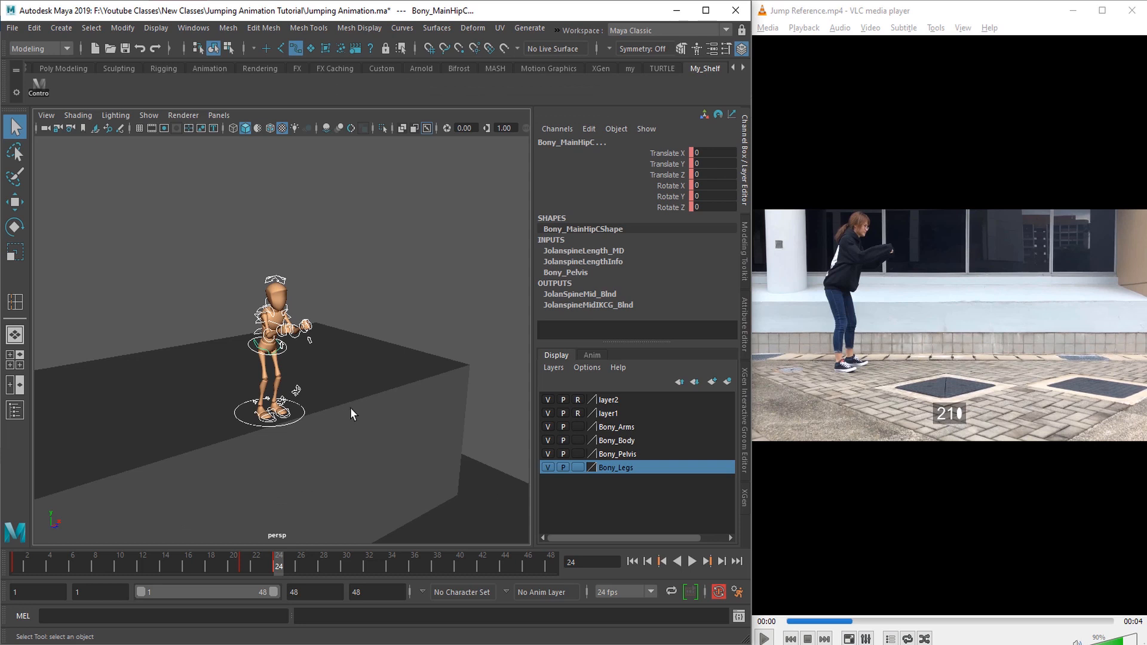
scroll(411, 440, up, 5)
scroll(402, 435, down, 4)
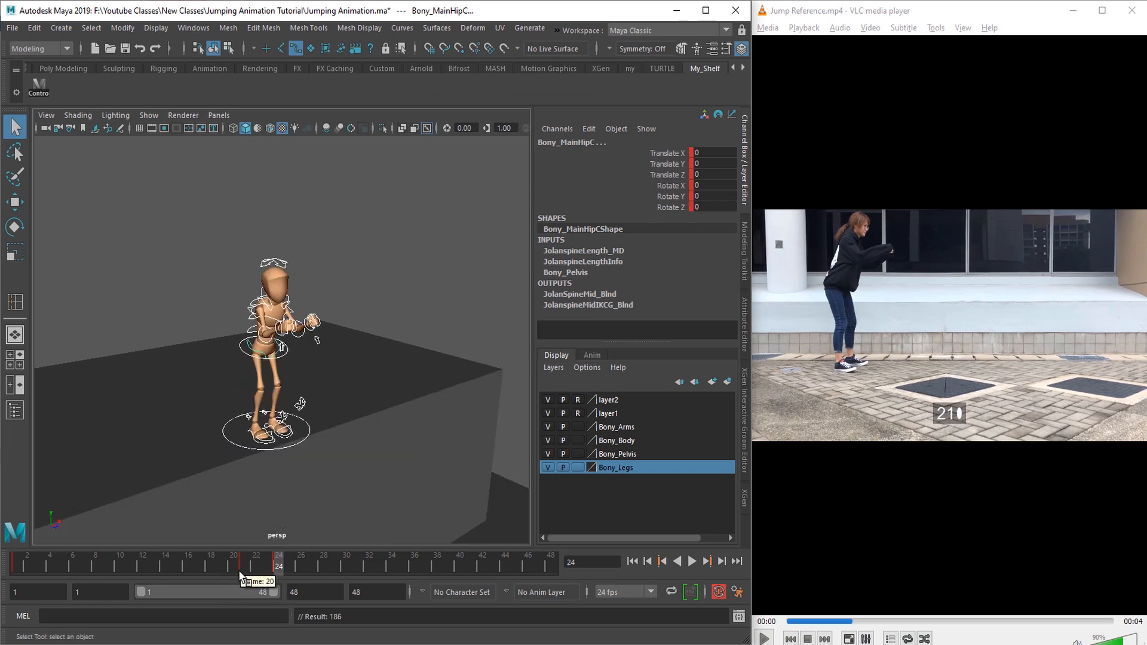
scroll(279, 452, up, 1)
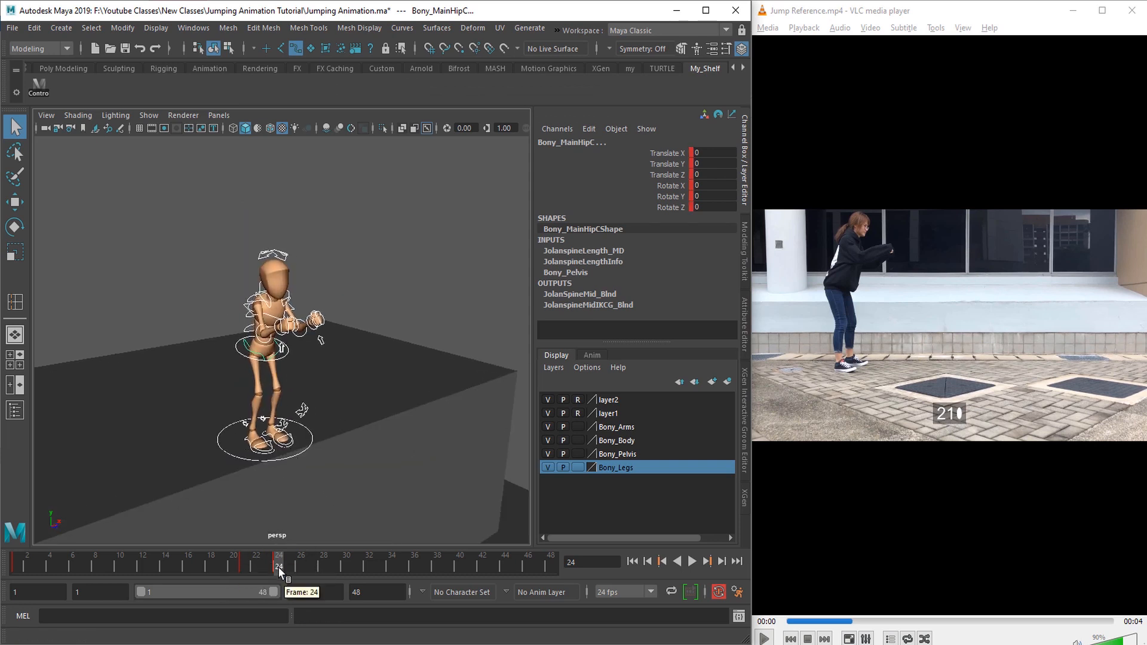
Step: Cut the pose's keys from frame 24 and paste them at frame 21
right_click(278, 568)
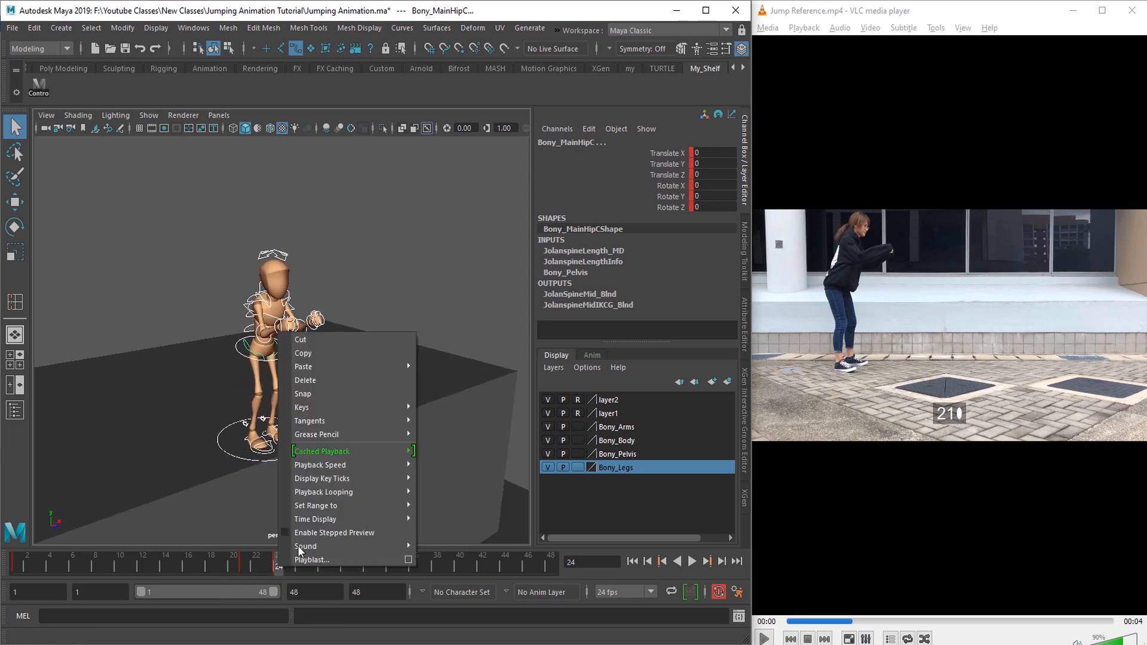
click(313, 346)
click(242, 568)
mouse_move(371, 364)
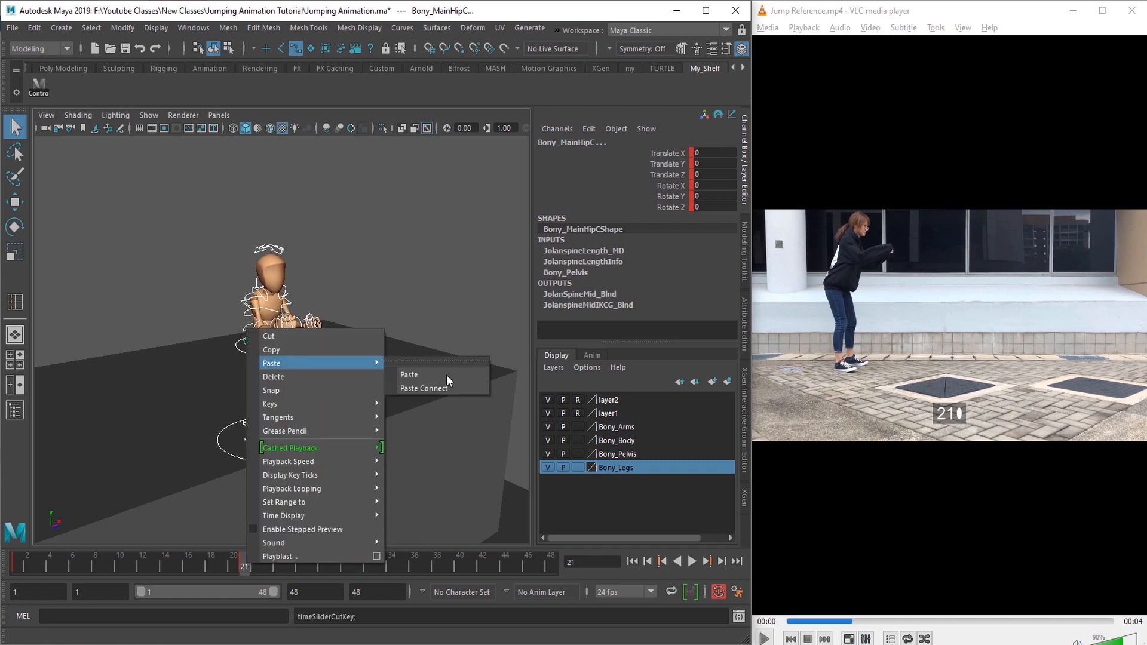
click(413, 375)
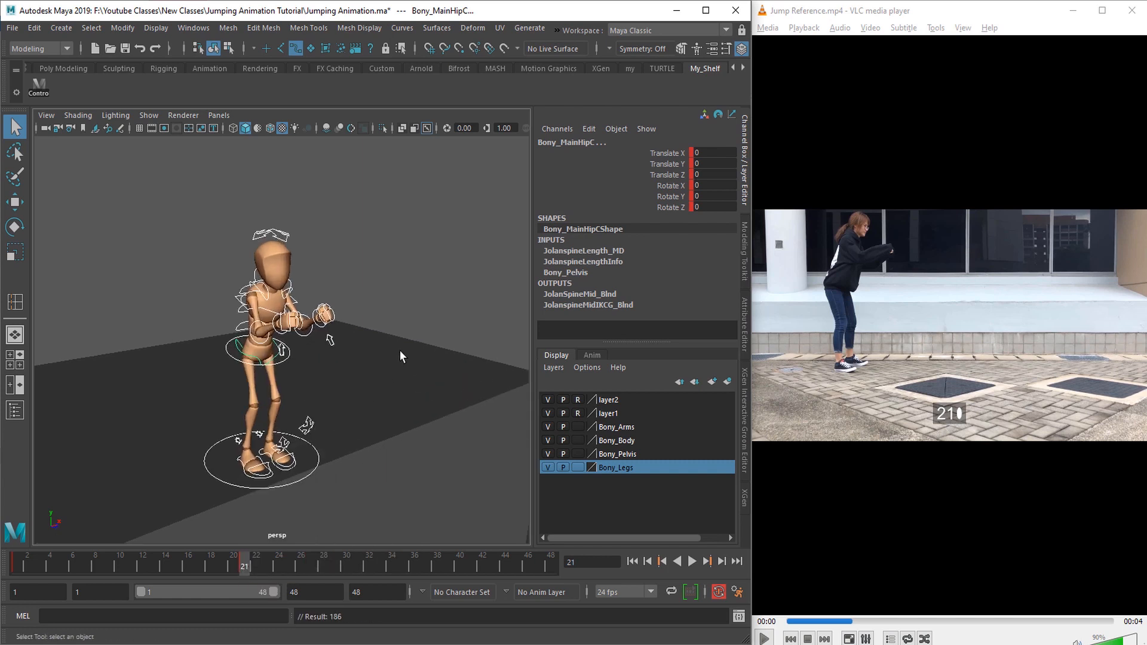
Step: Deselect the controls and scrub through the frames up to 22 to review the arms-forward pose, including from the side
click(400, 351)
alt+drag(400, 351, 286, 359)
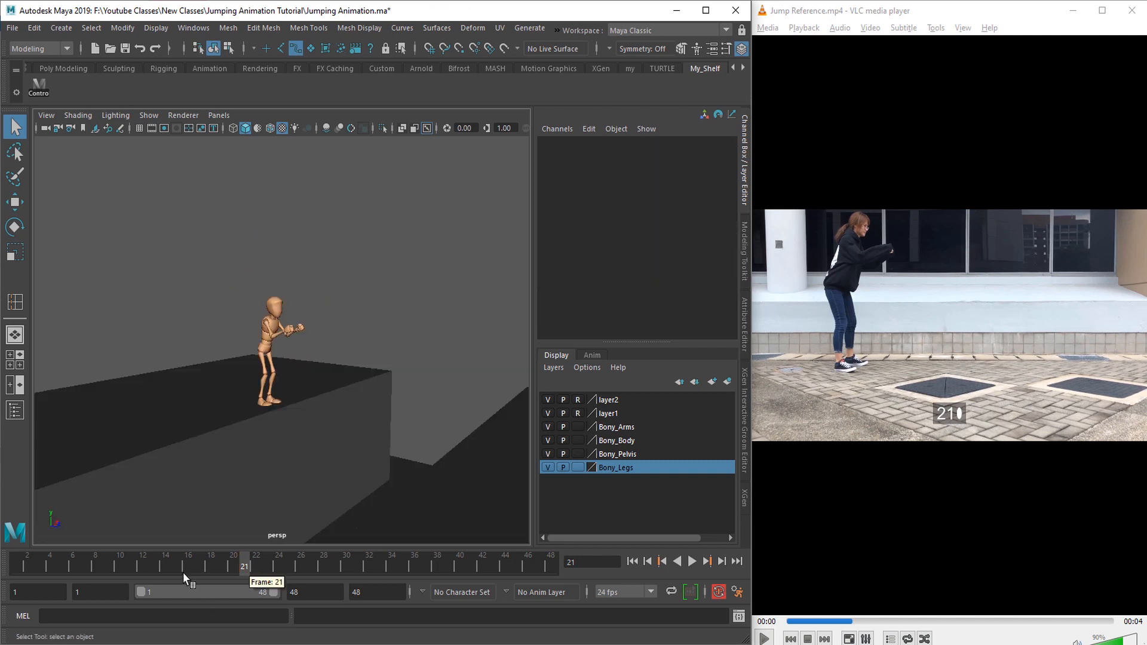
drag(186, 573, 190, 571)
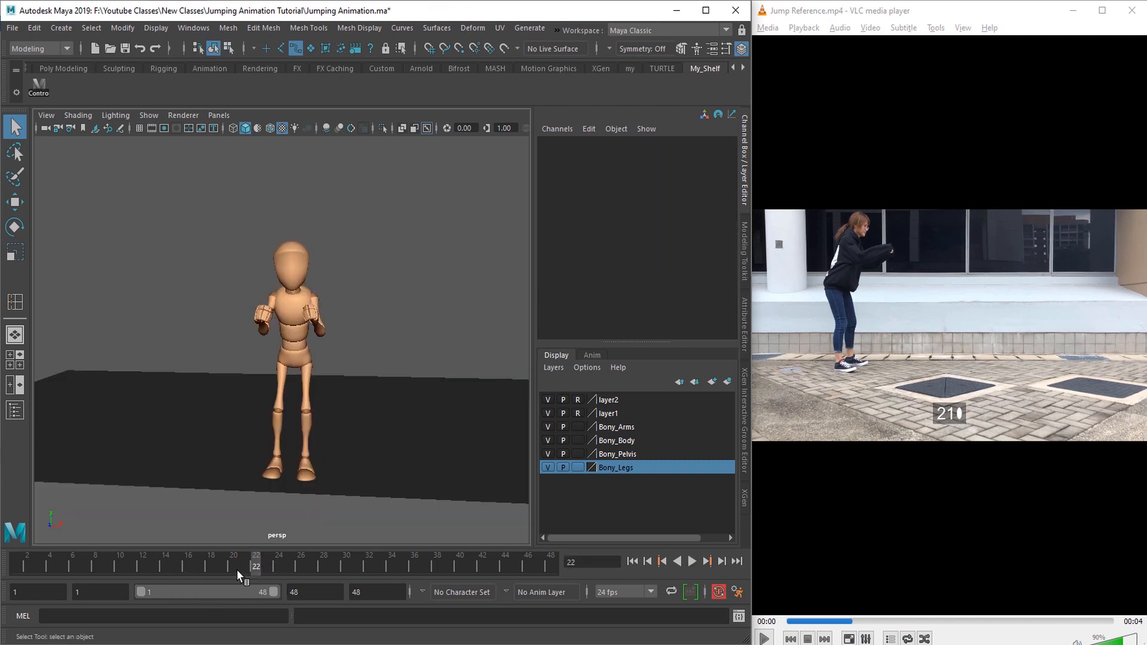
mouse_move(236, 569)
mouse_down()
mouse_move(252, 568)
mouse_move(221, 565)
mouse_move(260, 572)
mouse_move(218, 566)
mouse_move(256, 573)
mouse_up()
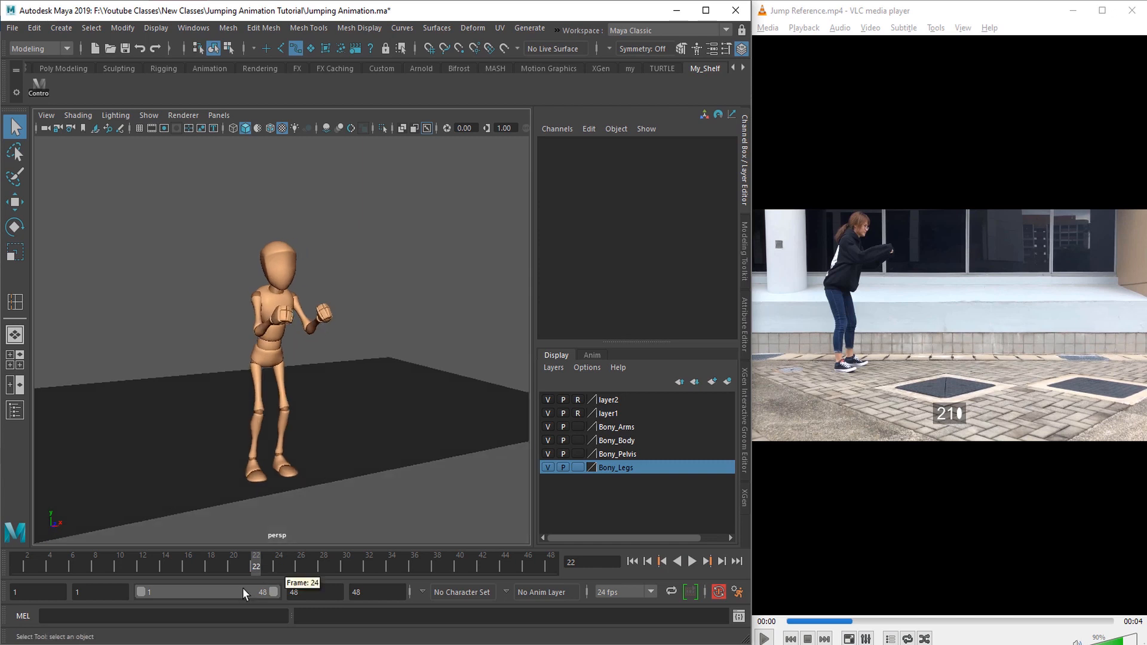
drag(223, 565, 256, 569)
alt+drag(301, 458, 397, 438)
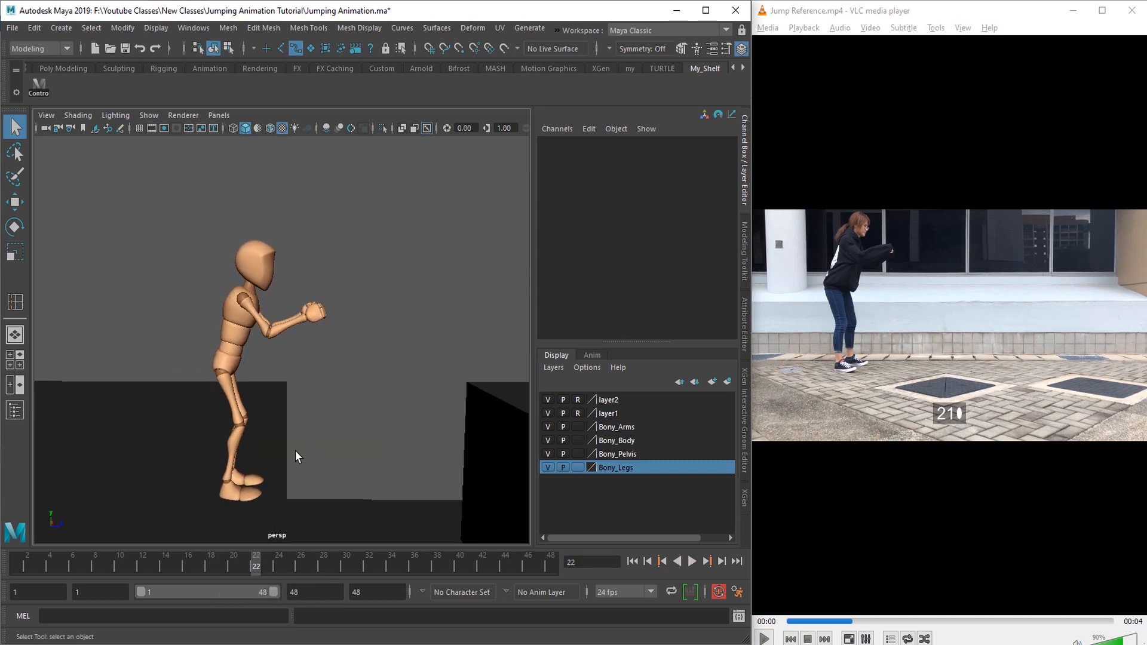
Step: Show the character's NURBS control curves and adjust the lower-body controls of the arms-forward pose at frame 22
alt+middle_drag(295, 450, 378, 444)
scroll(374, 450, up, 5)
mouse_move(351, 392)
alt+mouse_down()
mouse_move(329, 385)
mouse_move(346, 407)
alt+mouse_up()
click(160, 116)
click(198, 145)
click(357, 354)
key(e)
drag(416, 321, 422, 352)
alt+drag(408, 391, 446, 343)
mouse_move(393, 397)
alt+mouse_down()
mouse_move(432, 400)
mouse_move(362, 394)
mouse_move(403, 380)
alt+mouse_up()
mouse_move(299, 427)
alt+mouse_down()
mouse_move(371, 426)
mouse_move(301, 431)
alt+mouse_up()
drag(428, 356, 428, 358)
key(q)
Step: Shift the selected control slightly and rotate the spine control to refine the upper body's lean at frame 22
alt+drag(315, 428, 392, 414)
key(w)
drag(421, 355, 426, 358)
key(q)
alt+drag(283, 272, 232, 224)
click(300, 268)
key(e)
alt+drag(185, 272, 248, 270)
key(q)
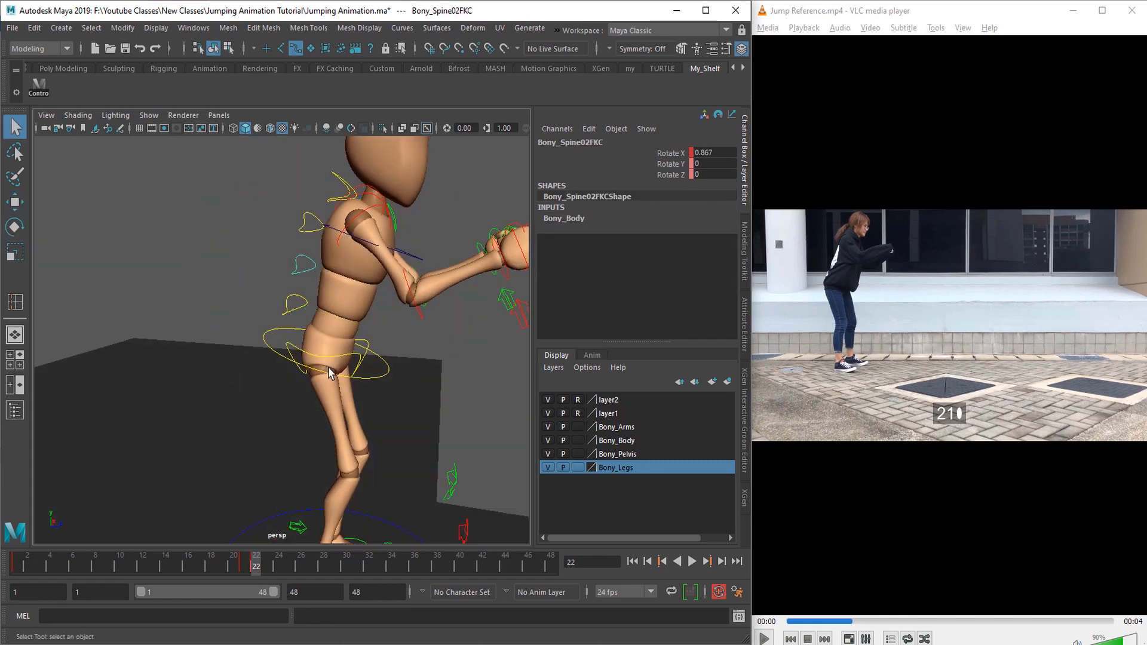
Step: Select all the character's controls, cut the keys from frame 22 and paste them at frame 21
scroll(330, 374, down, 5)
alt+drag(334, 394, 223, 413)
drag(164, 231, 446, 486)
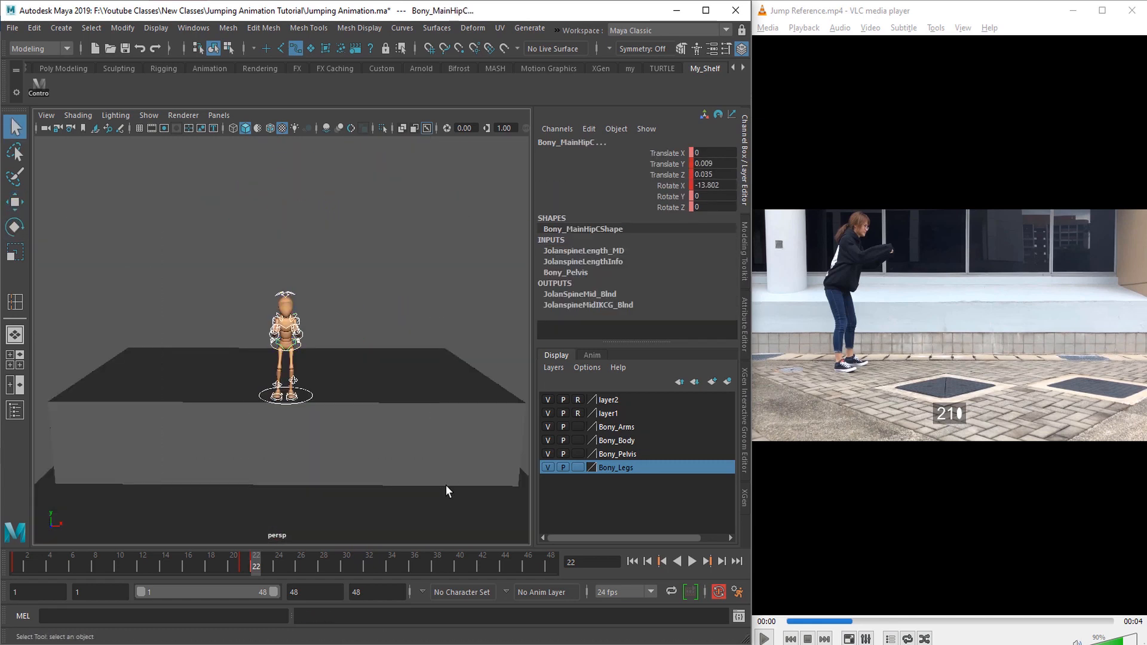
right_click(258, 569)
click(290, 340)
click(245, 571)
right_click(245, 568)
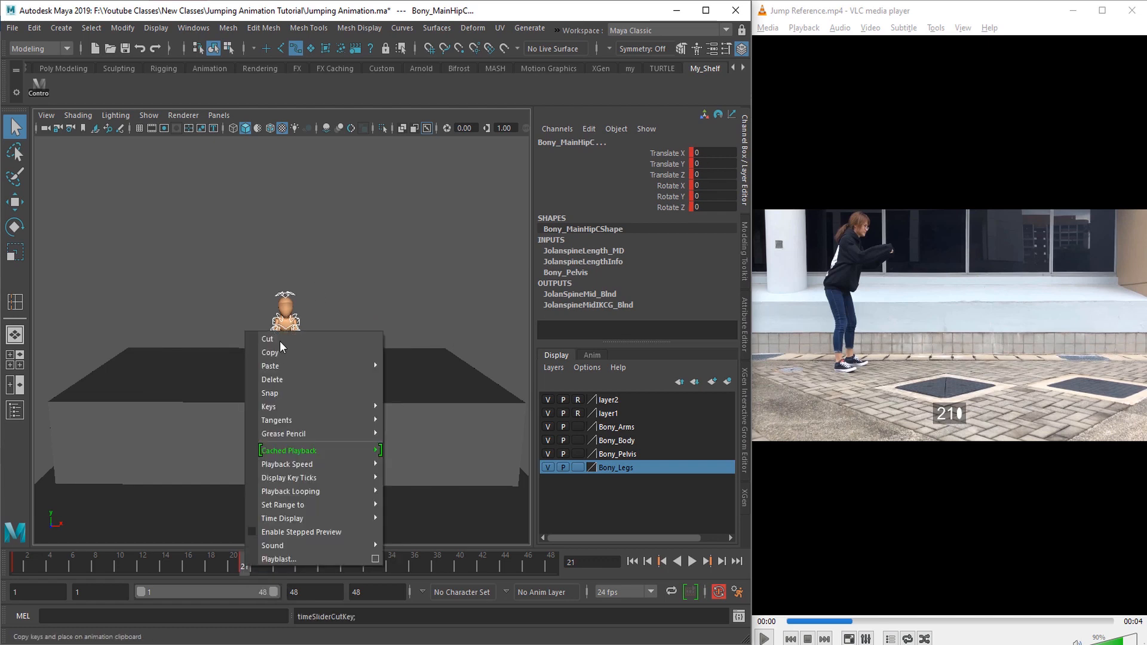
mouse_move(305, 366)
click(422, 381)
Step: Switch to VLC media player and step through the jump reference up to frame 30 to study the crouch
scroll(445, 442, up, 5)
click(444, 442)
alt+drag(332, 435, 399, 432)
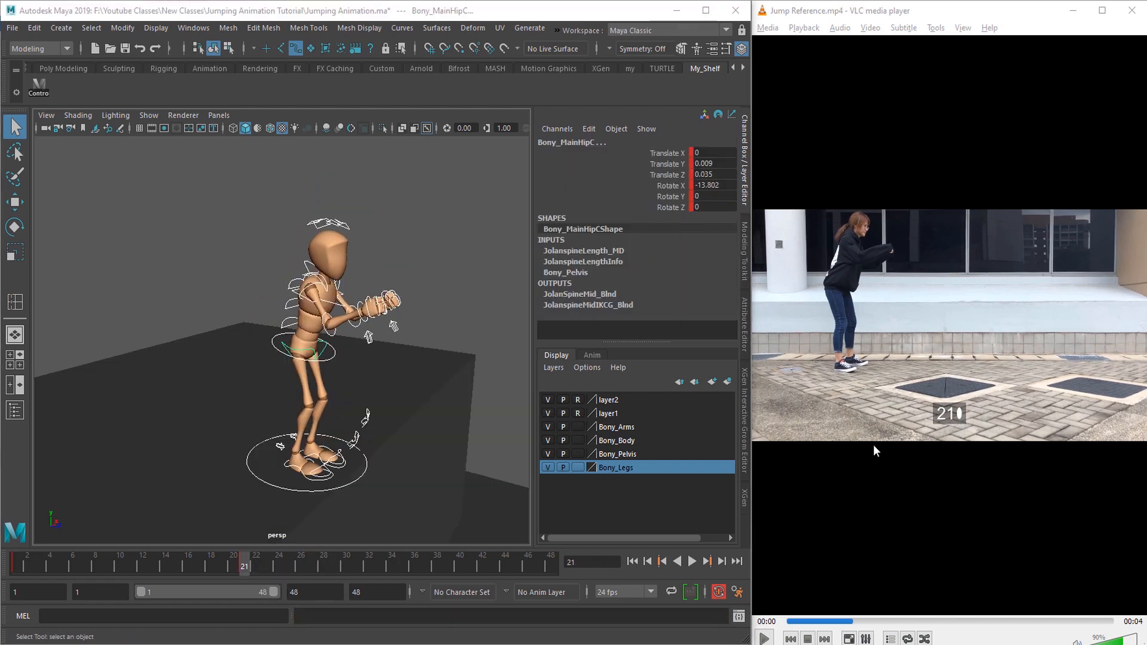
click(874, 444)
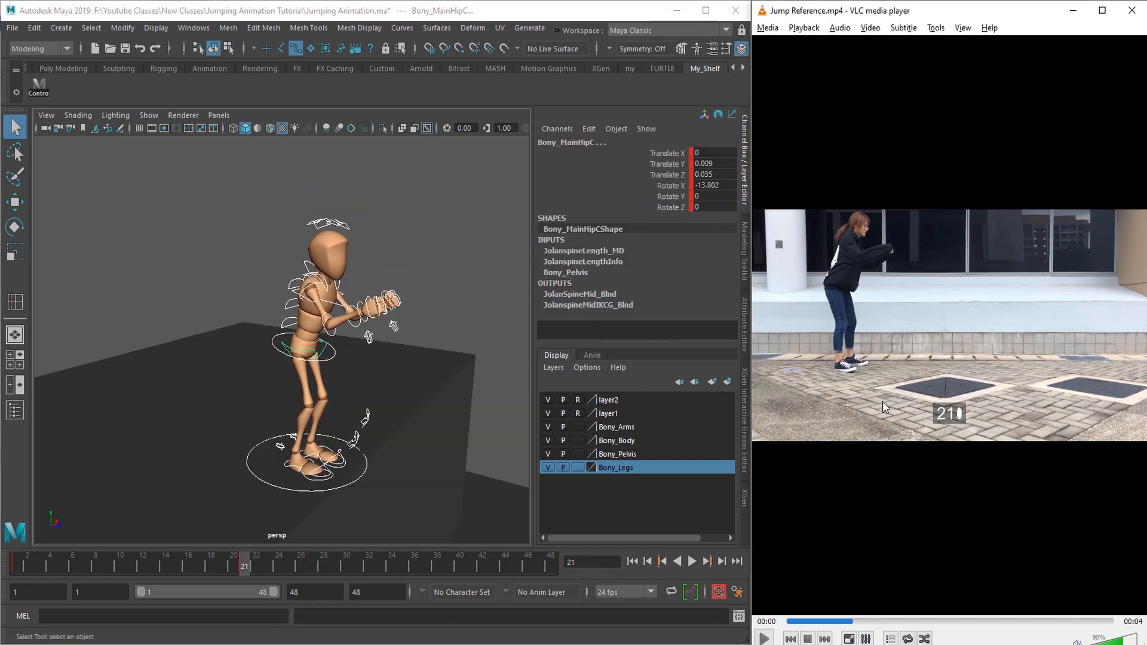
key(space)
key(space)
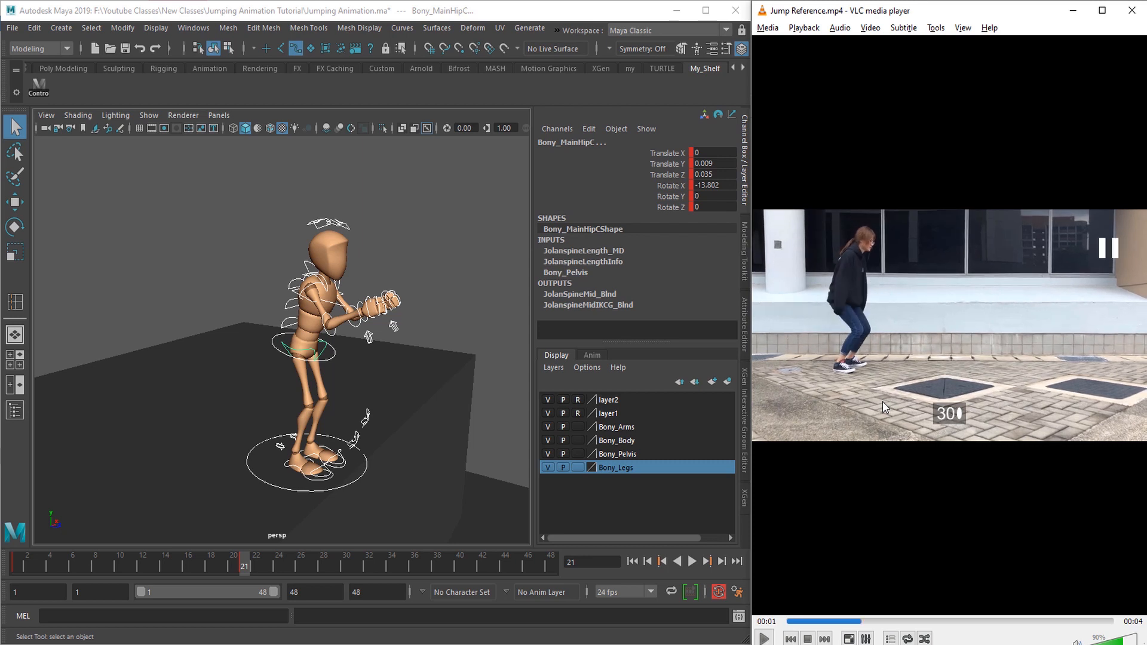
click(836, 622)
key(e)
key(e)
key(e)
key(e)
key(e)
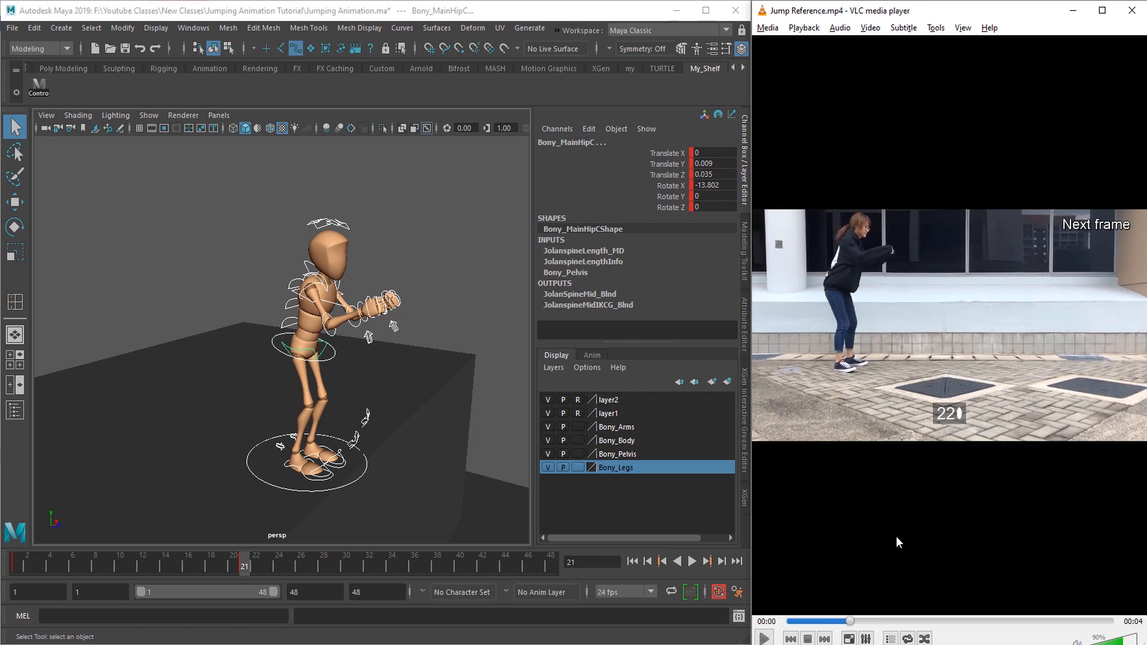
key(e)
key(e)
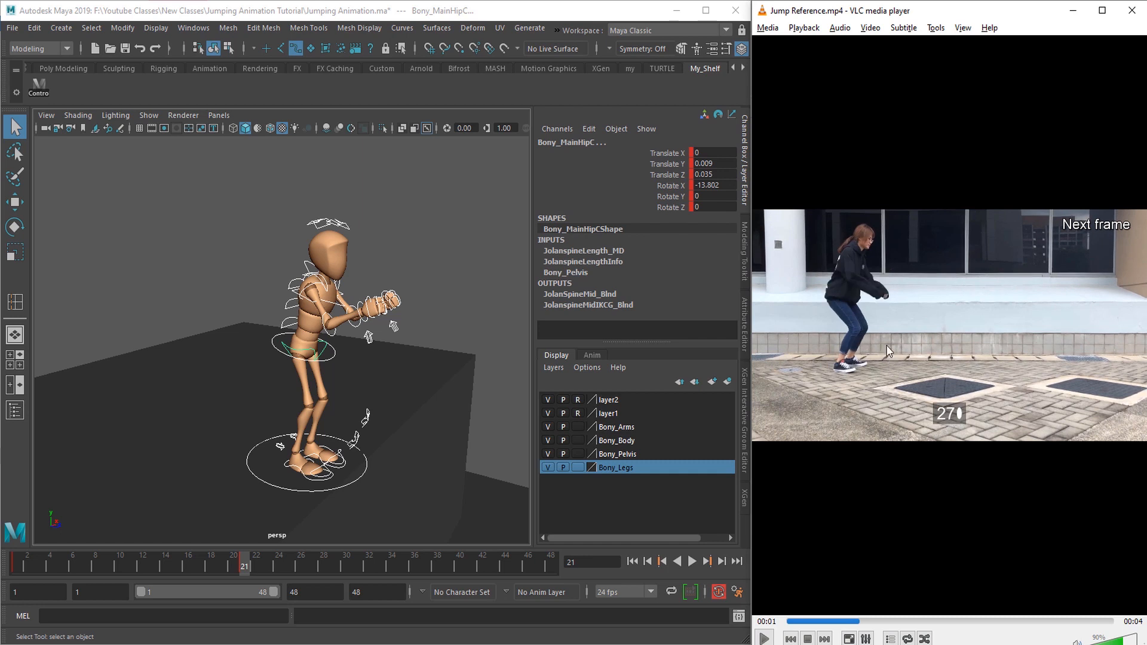
key(e)
key(e)
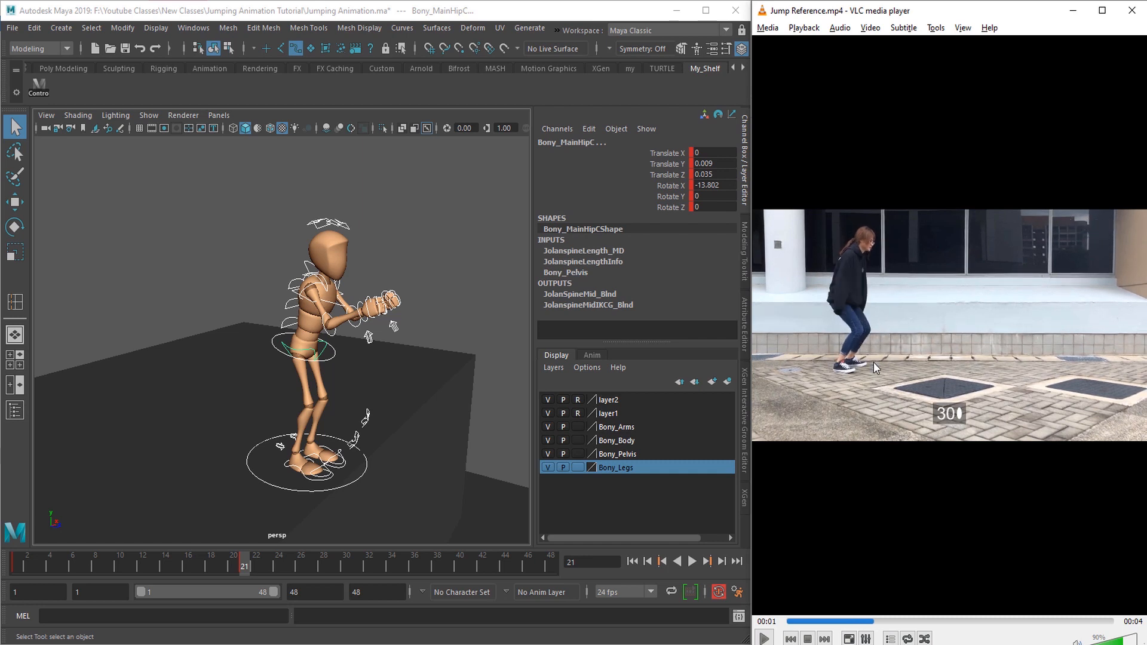
Step: Select all the character's controls in Maya and key the current pose at frame 30
scroll(322, 390, down, 5)
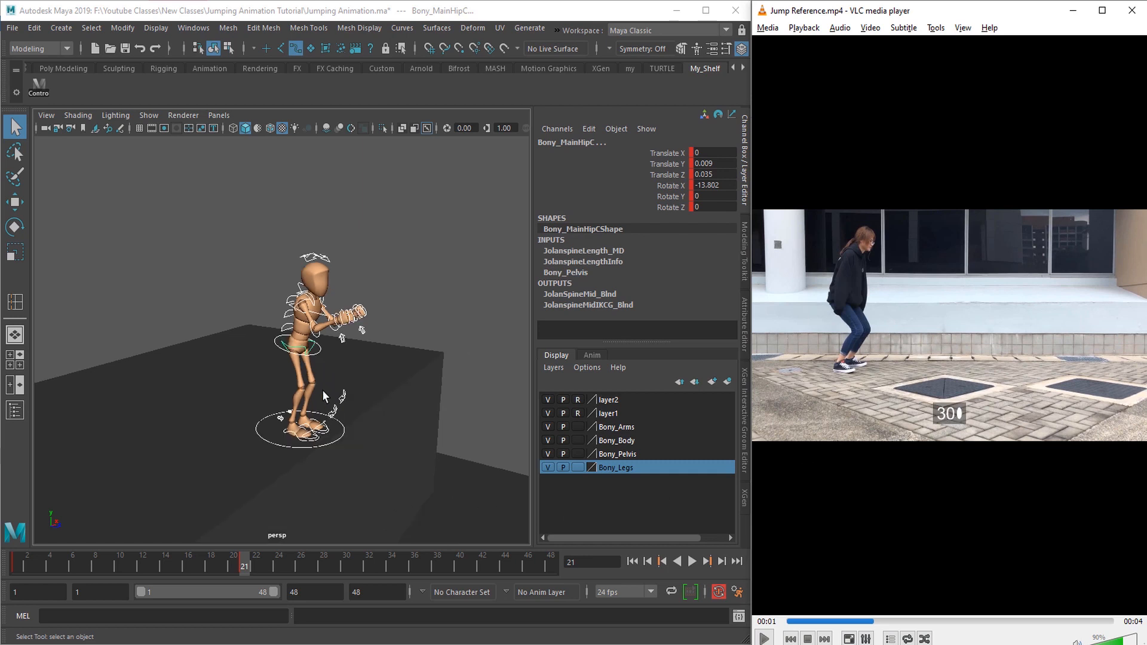
drag(170, 230, 418, 505)
click(346, 565)
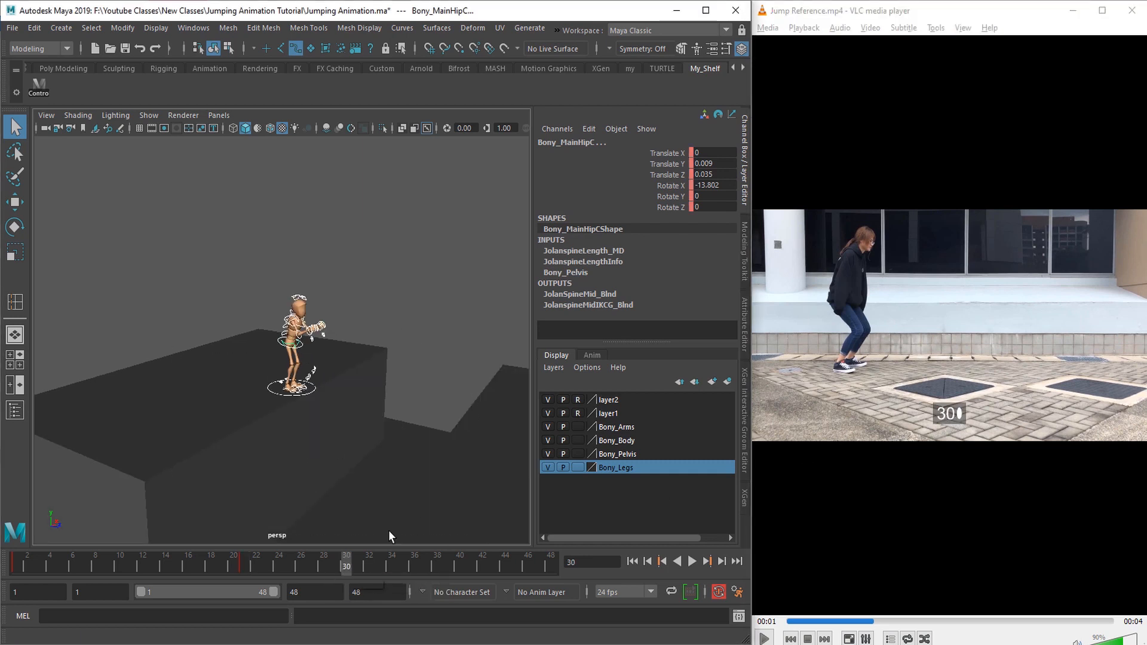
scroll(264, 446, up, 7)
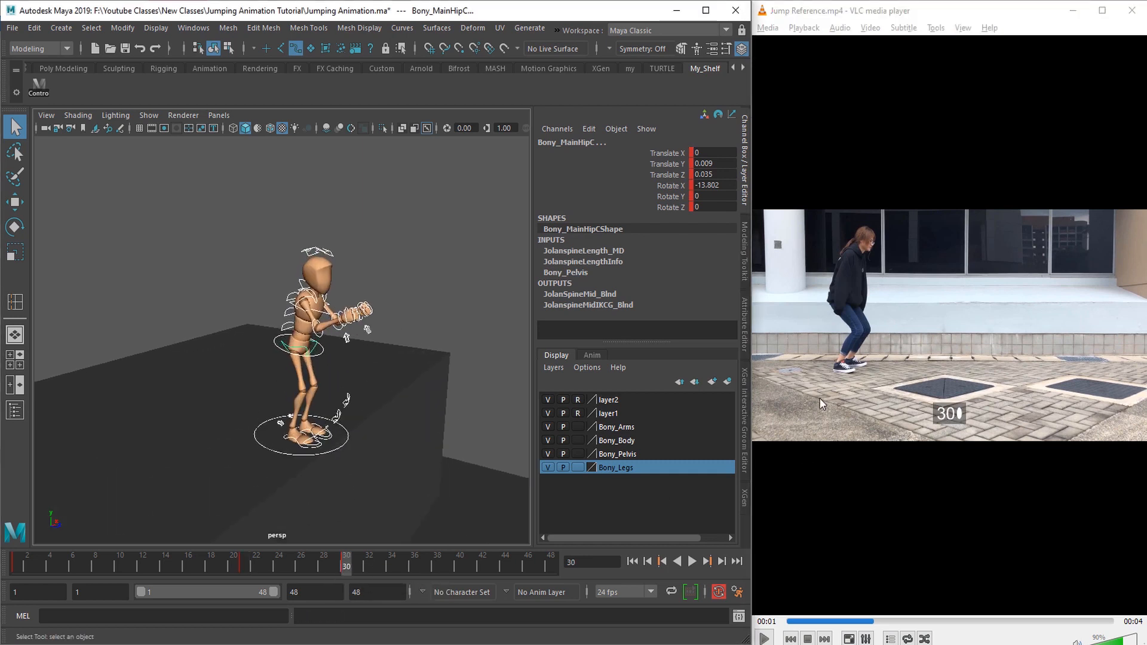
alt+drag(265, 446, 247, 448)
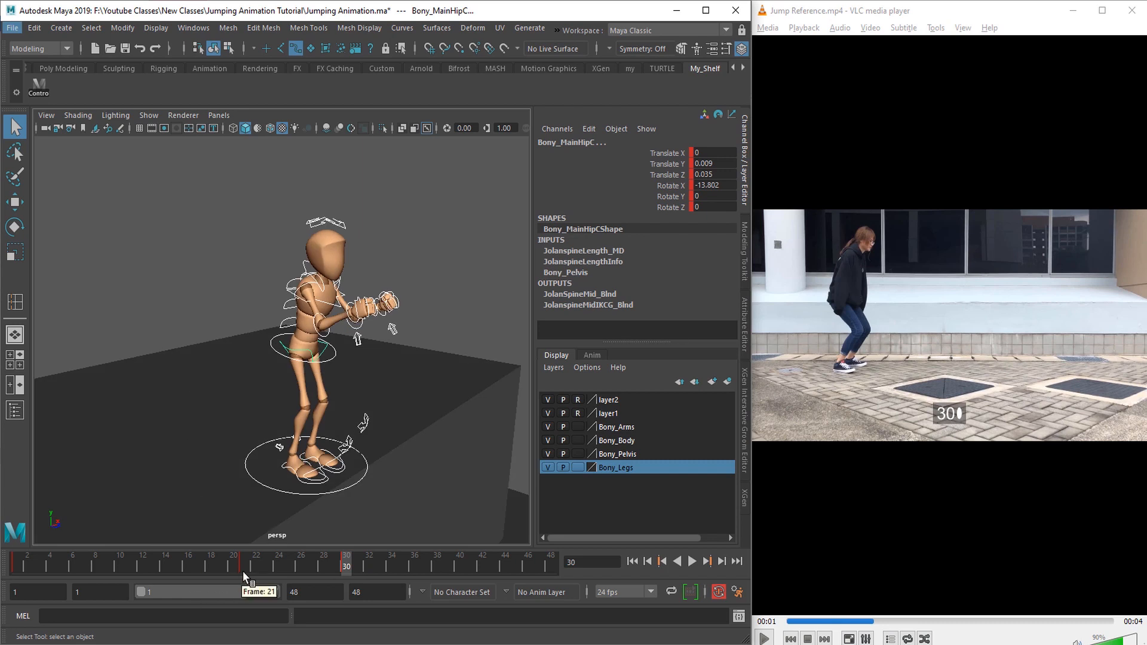
Step: Review the reference video from frame 22 to 25 and scrub the Maya timeline from frame 21 to 30
click(851, 622)
key(e)
key(e)
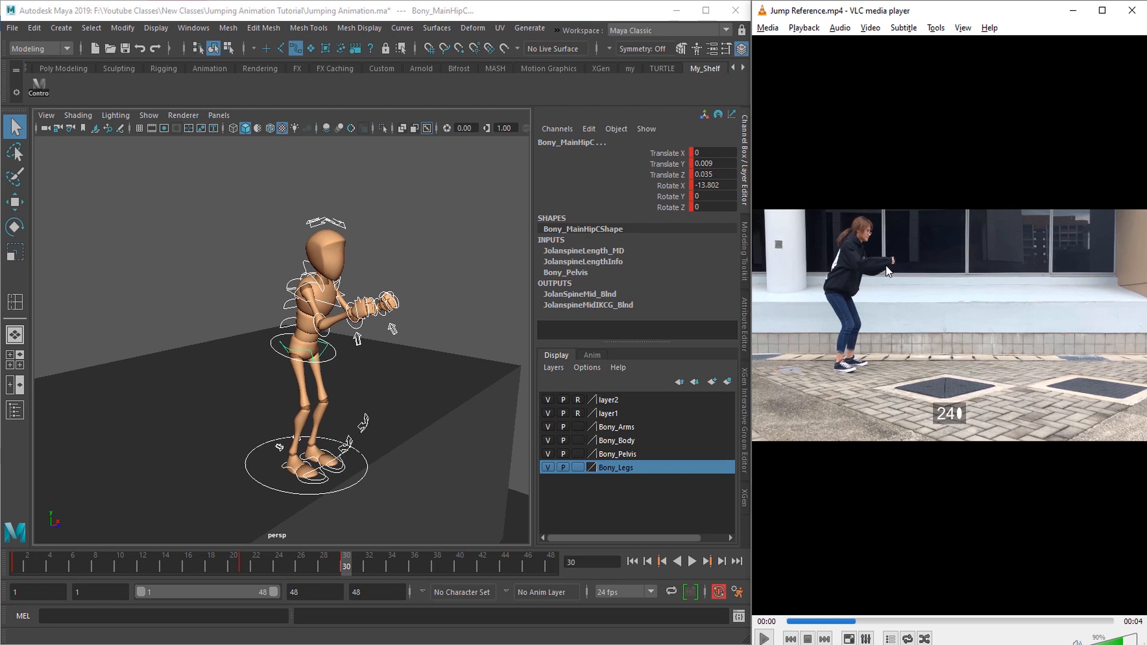
key(e)
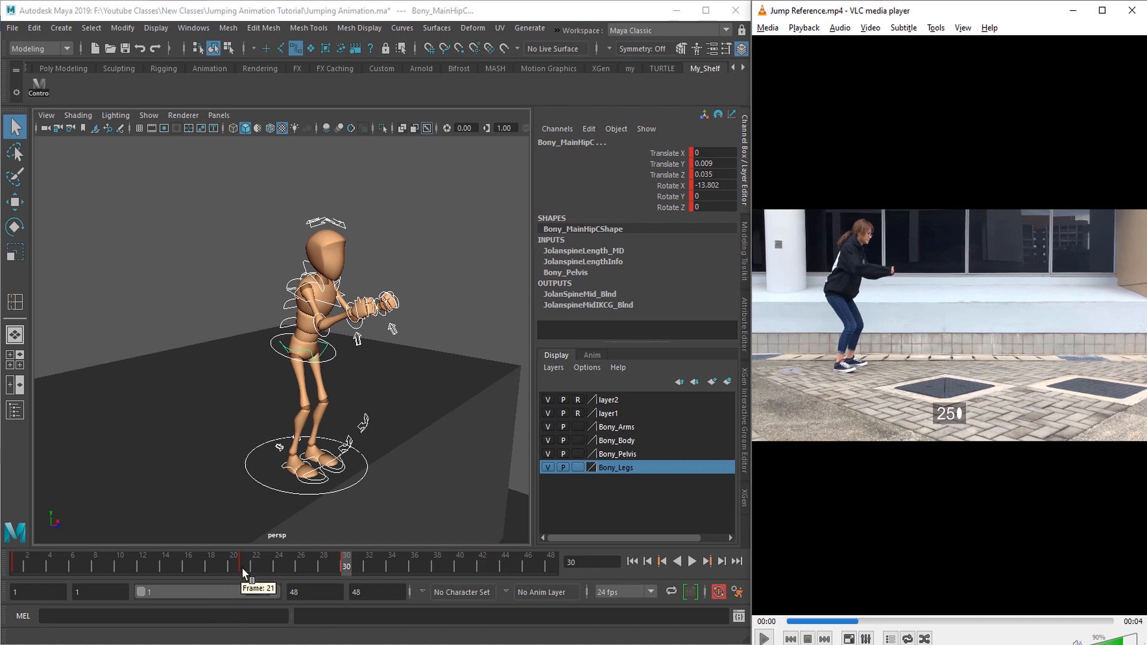
click(243, 567)
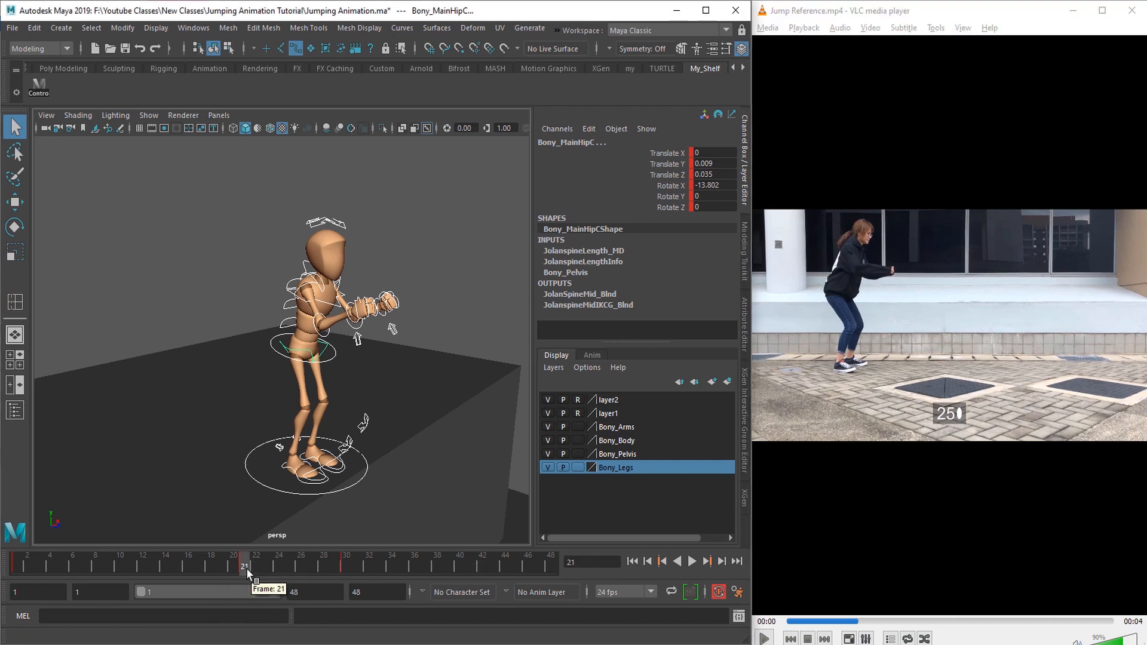
drag(246, 568, 345, 569)
Step: Maximize the viewport and lower the body root control at frame 30 so the knees bend into a crouch
key(ctrl+space)
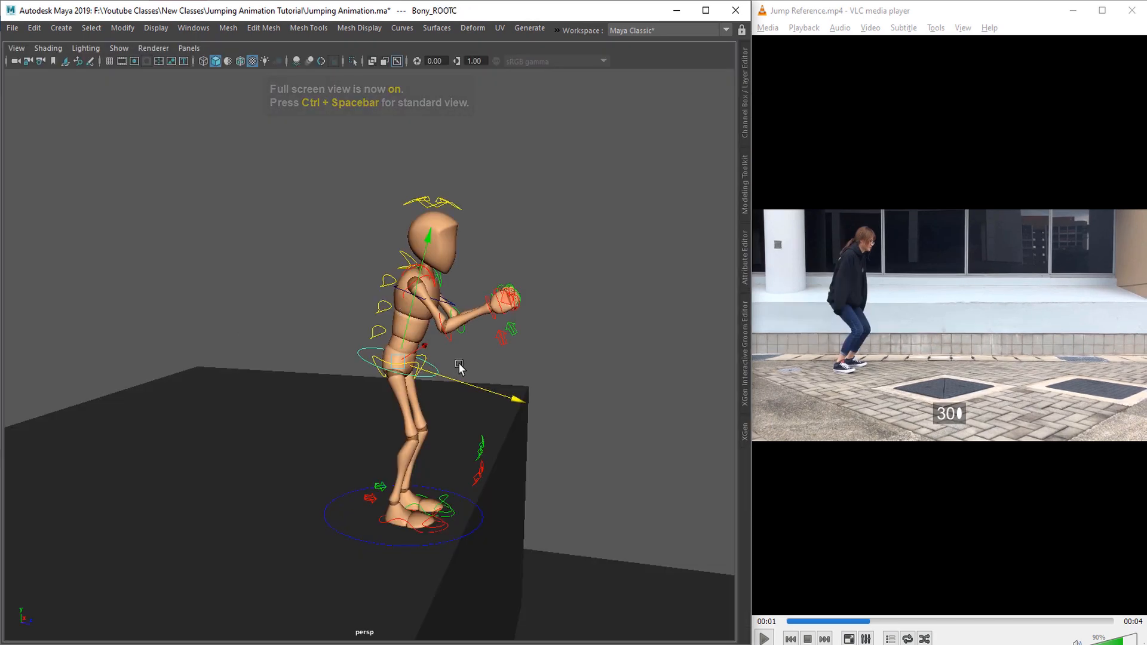
alt+drag(404, 394, 426, 392)
key(w)
drag(523, 357, 460, 358)
drag(394, 288, 395, 294)
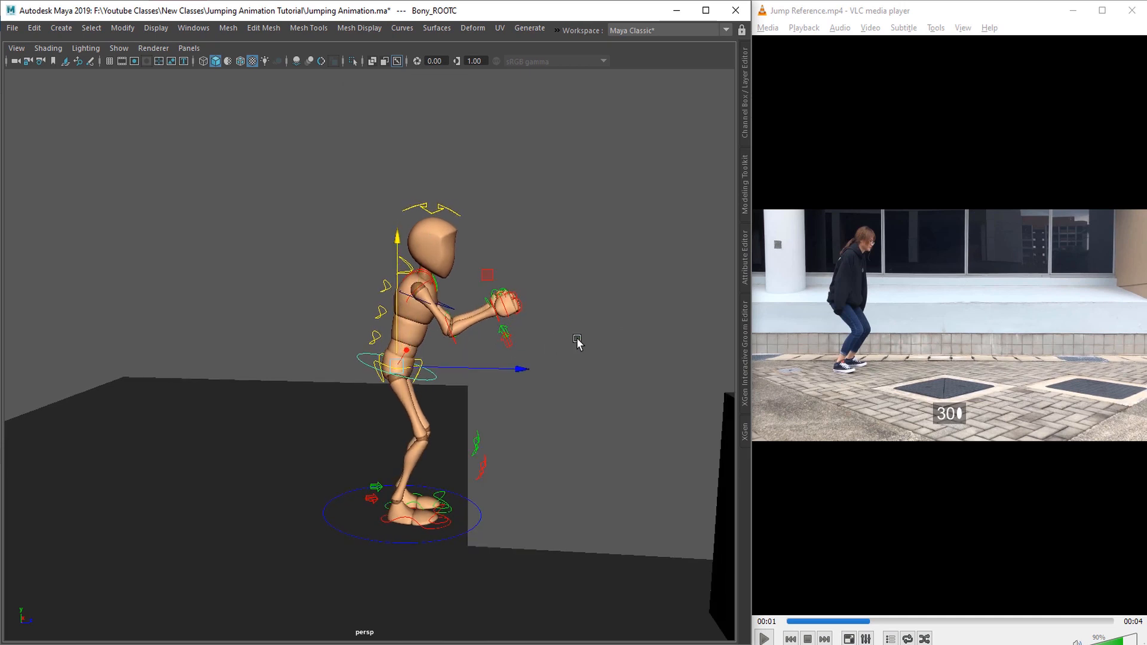
key(w)
drag(577, 339, 515, 337)
Step: Restore the full interface and adjust Toe Up Dn on both foot controls so the toes rest flat on the platform
alt+drag(487, 419, 392, 333)
alt+drag(443, 369, 396, 333)
alt+middle_drag(445, 472, 416, 354)
alt+right_drag(415, 354, 472, 478)
alt+drag(472, 479, 448, 486)
click(447, 464)
key(ctrl+space)
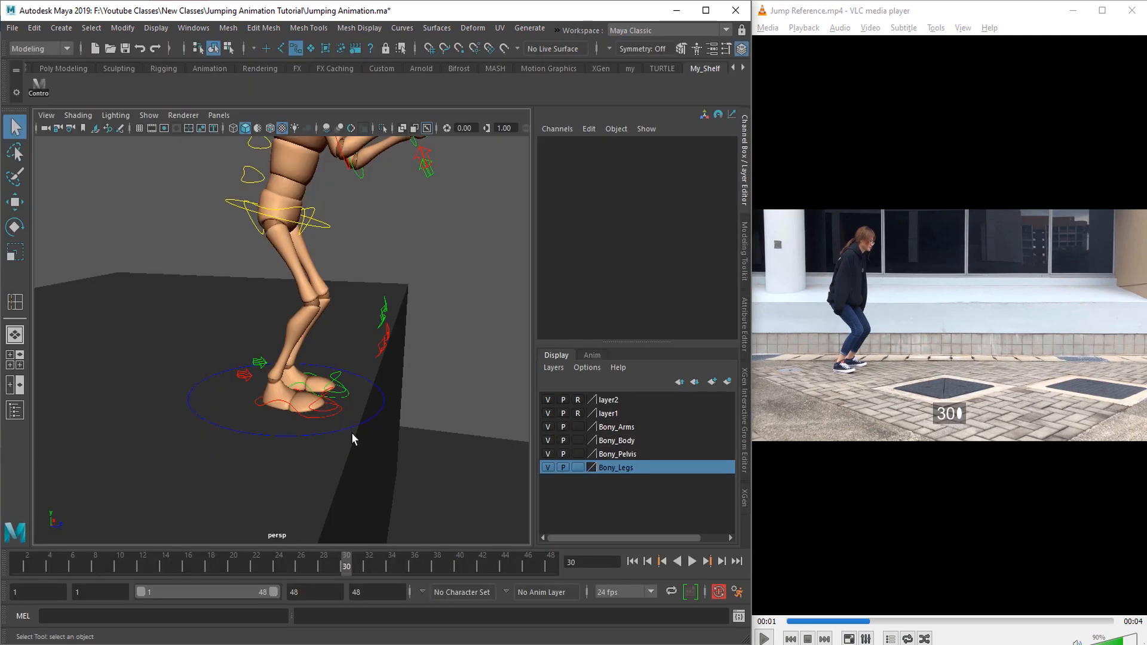
click(248, 445)
click(672, 264)
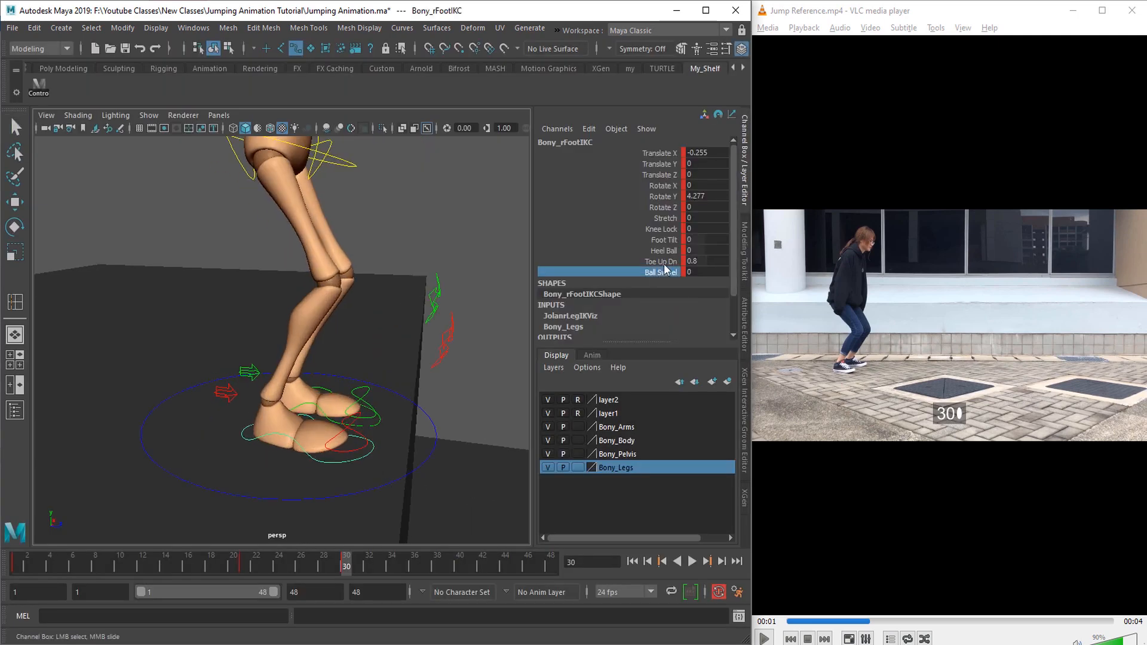
middle_drag(388, 420, 335, 431)
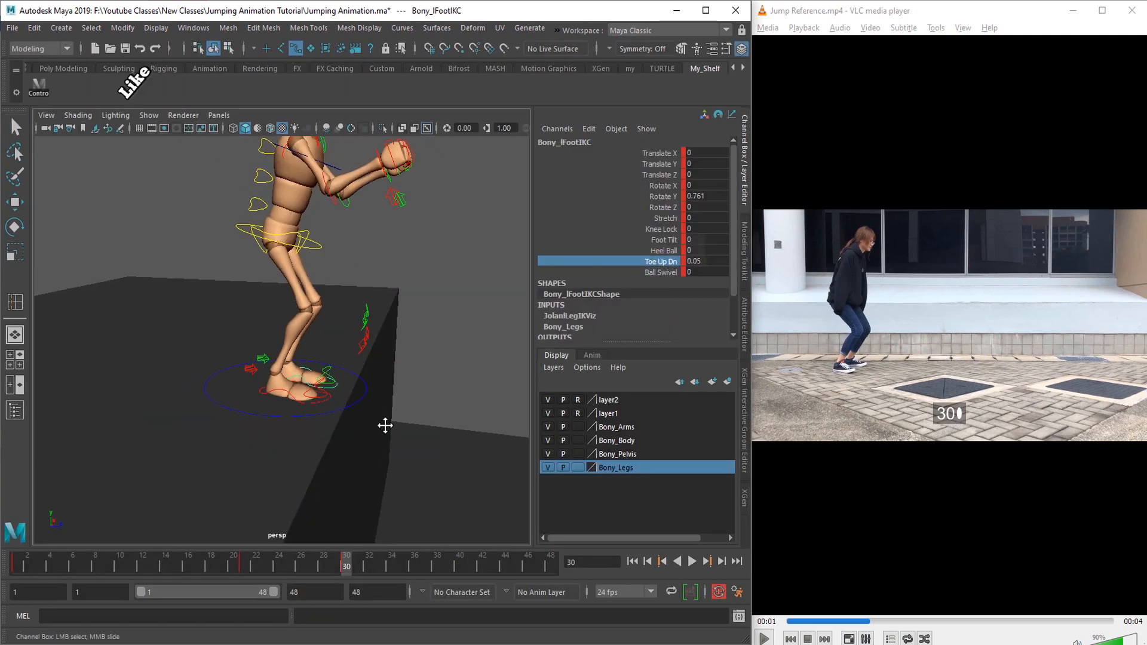
alt+drag(385, 422, 352, 452)
Step: Rotate the main hip control to about -12.3 in X for the crouch at frame 30
click(316, 385)
mouse_move(376, 441)
alt+mouse_down()
mouse_move(430, 438)
mouse_move(386, 432)
alt+mouse_up()
key(e)
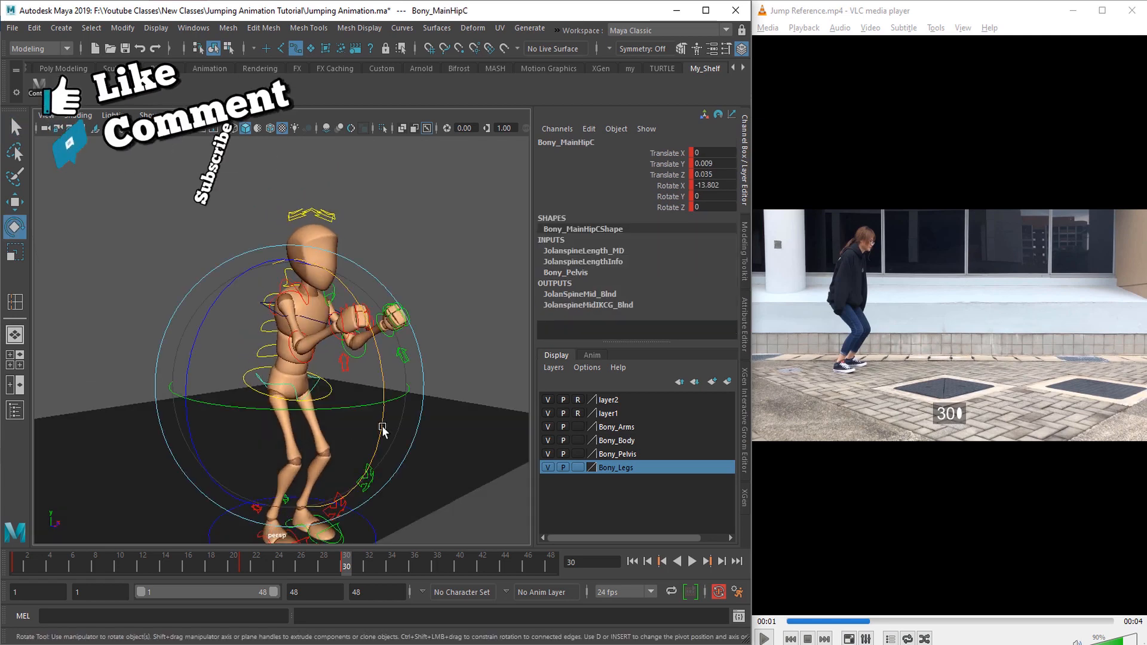
drag(384, 379, 382, 363)
key(q)
Step: Reposition the left knee control to adjust the direction of the bent leg
alt+drag(374, 484, 400, 466)
key(w)
click(353, 401)
alt+middle_drag(400, 466, 390, 520)
scroll(390, 467, up, 3)
key(q)
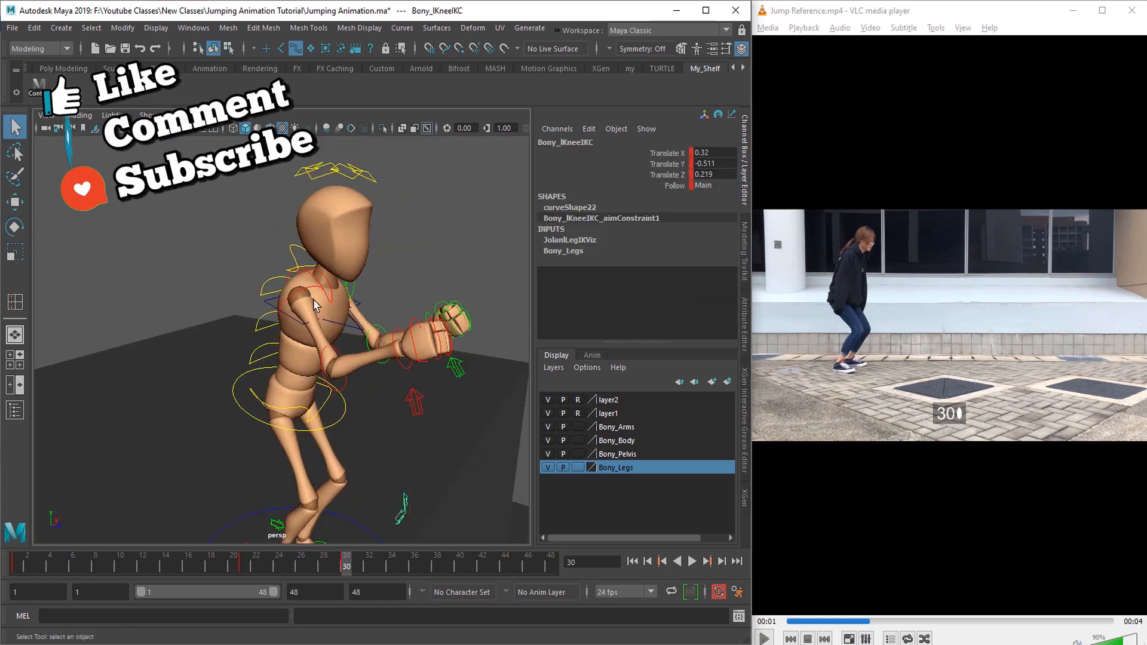
Step: Rotate the right shoulder control so the upper arm swings down beside the body
click(306, 296)
alt+drag(382, 335, 358, 326)
key(e)
drag(374, 286, 323, 387)
drag(243, 290, 244, 385)
key(q)
Step: Rotate the right elbow control to straighten the forearm so the arm hangs down with a slight bend
click(250, 365)
alt+middle_drag(251, 365, 274, 315)
key(e)
drag(317, 267, 316, 290)
alt+drag(318, 370, 358, 394)
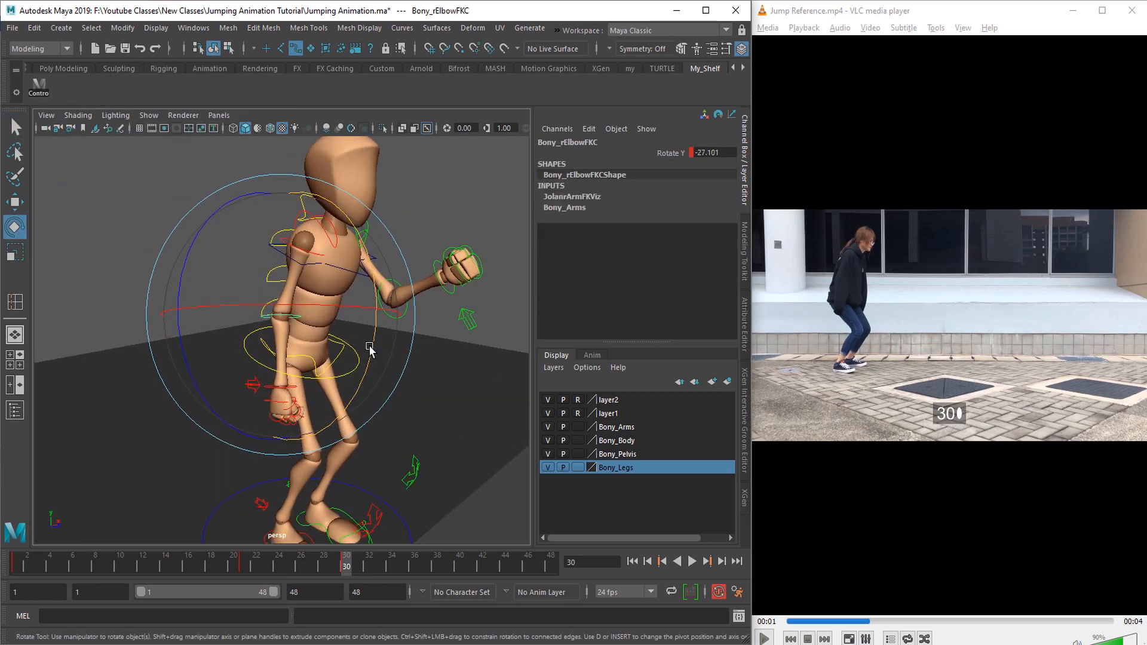
drag(371, 351, 372, 366)
key(q)
Step: Rotate the left shoulder control so the left arm swings down from its forward position
alt+drag(433, 311, 381, 279)
click(378, 272)
key(e)
alt+drag(334, 245, 281, 311)
alt+drag(299, 317, 276, 335)
alt+drag(298, 310, 339, 390)
Step: Straighten the left elbow to about -22.4 in Y and refine the left shoulder's rotation beside the body
key(q)
click(388, 327)
key(e)
drag(368, 434, 371, 423)
key(q)
alt+drag(383, 359, 385, 392)
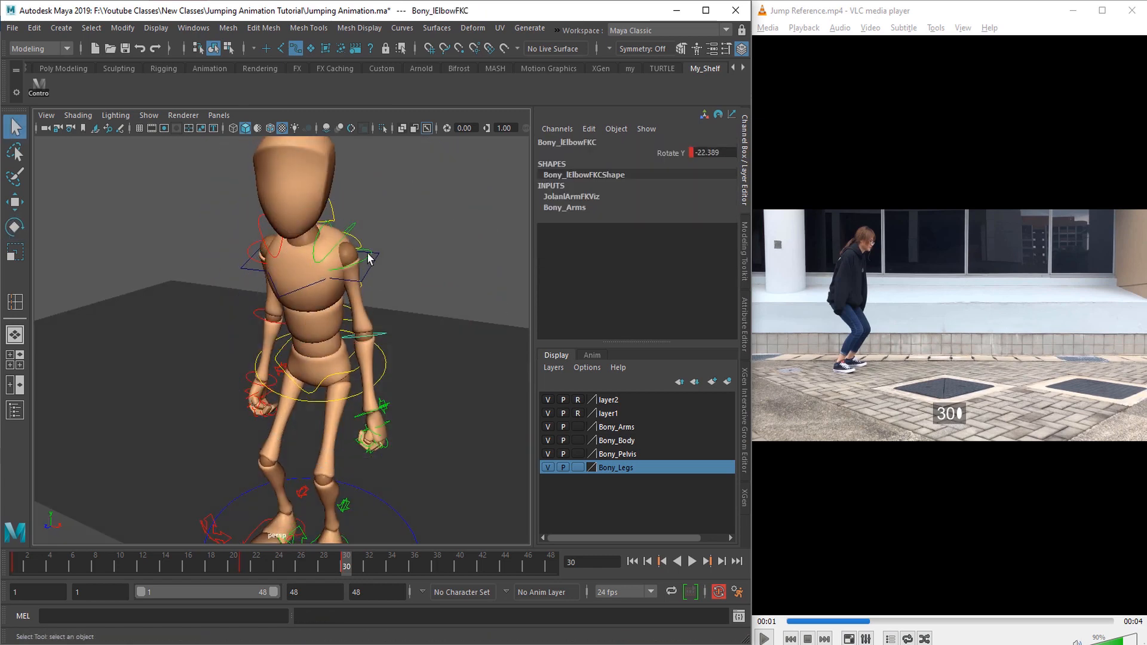
click(369, 255)
key(e)
alt+drag(335, 305, 326, 370)
drag(323, 380, 383, 358)
Step: Select the spine controls together and rotate them to adjust the torso's forward bend in the crouch
key(q)
click(287, 329)
alt+drag(286, 326, 265, 312)
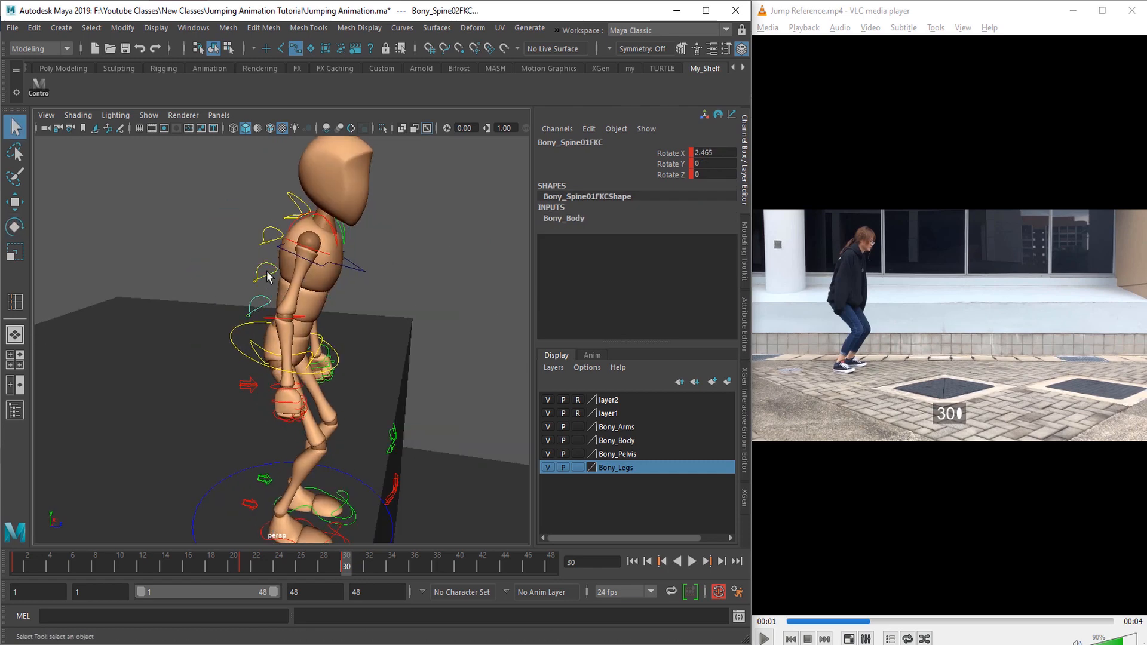
shift+click(271, 241)
alt+drag(273, 245, 366, 251)
key(e)
drag(343, 307, 305, 346)
key(q)
Step: Lower the body root slightly and fine-tune the crouch with one more control rotation
click(315, 371)
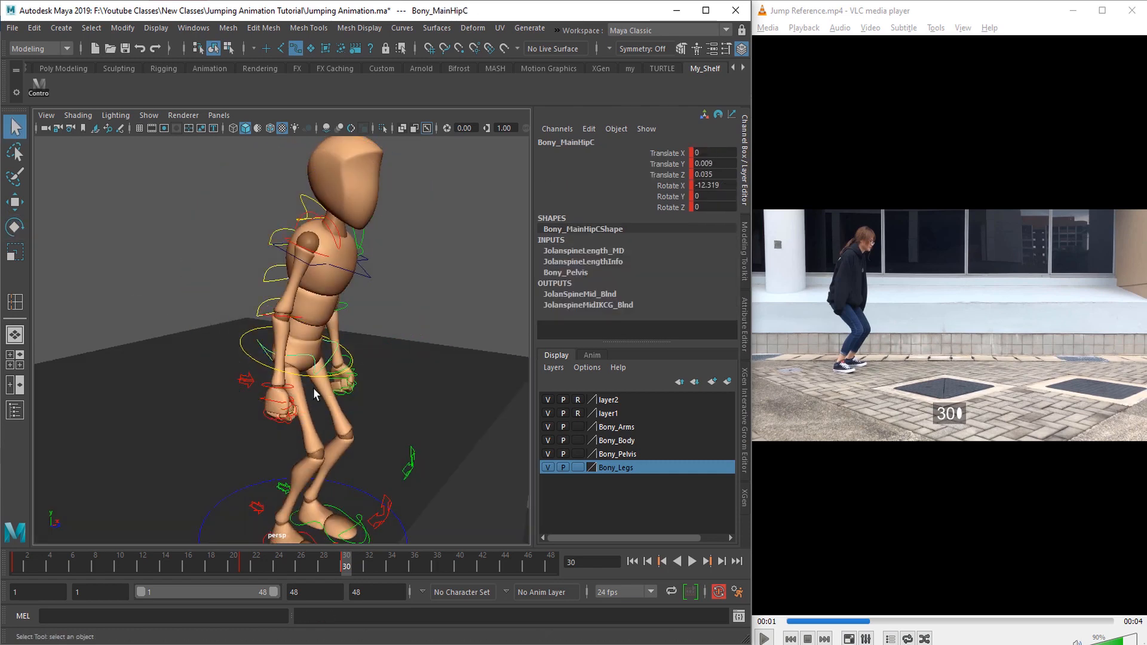
alt+drag(313, 389, 365, 389)
alt+right_drag(364, 390, 335, 382)
click(325, 374)
key(w)
drag(281, 226, 281, 235)
alt+drag(442, 352, 224, 347)
key(q)
click(303, 326)
key(e)
drag(352, 353, 323, 354)
key(q)
Step: Select all the character's controls, key the crouch at frame 30 and hide the NURBS curves
alt+right_drag(353, 364, 307, 396)
alt+drag(307, 397, 358, 409)
drag(239, 287, 404, 484)
alt+right_drag(299, 401, 353, 418)
click(149, 116)
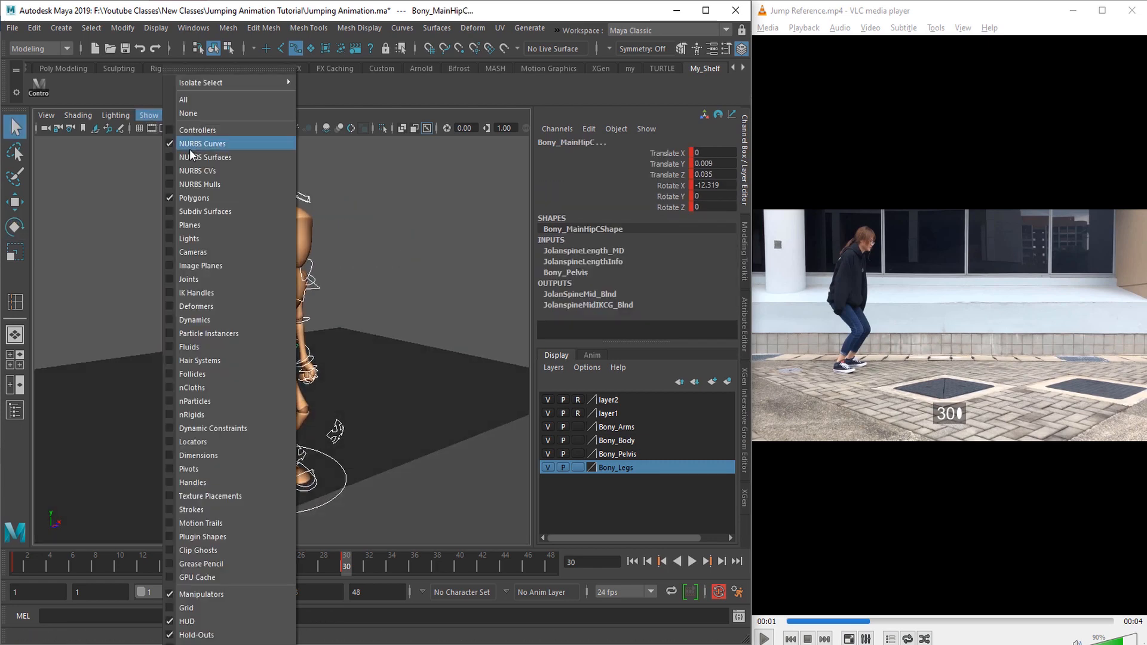
click(190, 149)
Step: Play and scrub the animation between frames 21 and 31 from several angles to review the move into the crouch
key(ctrl+space)
key(ctrl+space)
alt+drag(324, 448, 282, 440)
alt+right_drag(282, 441, 308, 445)
key(alt+v)
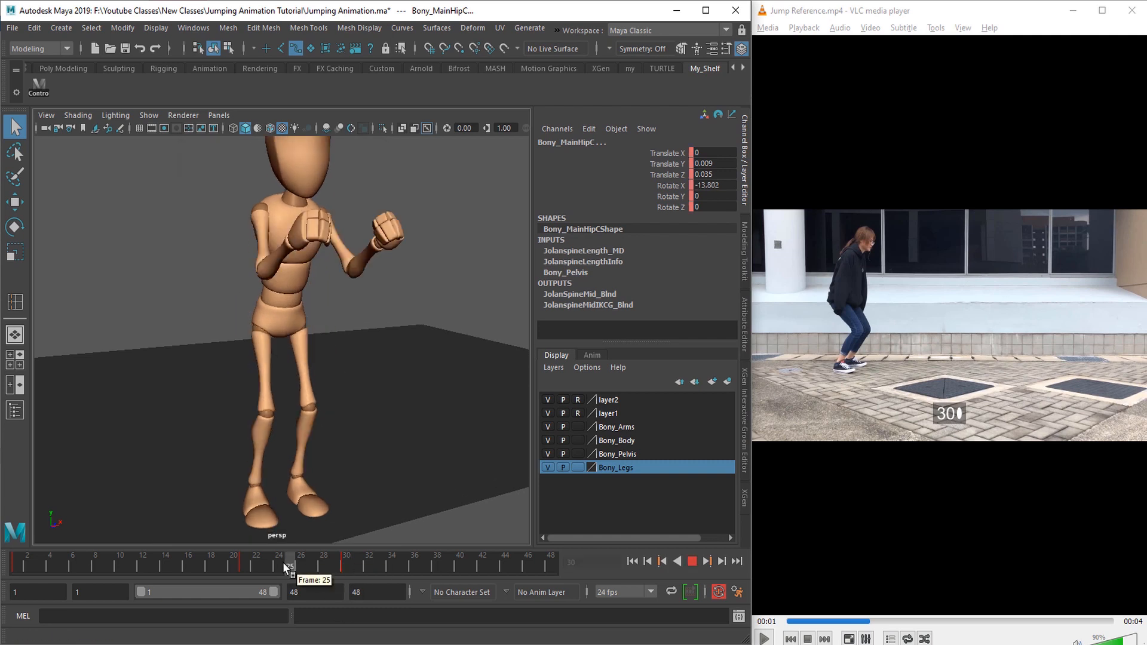
drag(283, 563, 359, 568)
alt+right_drag(341, 454, 275, 448)
drag(238, 574, 381, 577)
alt+drag(305, 469, 373, 475)
drag(281, 571, 370, 577)
alt+drag(382, 454, 275, 453)
drag(281, 571, 360, 578)
alt+drag(290, 446, 409, 448)
alt+right_drag(326, 445, 371, 441)
alt+drag(371, 441, 242, 436)
Step: Show the NURBS control curves again for further work on the crouching pose
click(149, 115)
click(190, 149)
alt+drag(221, 218, 257, 263)
alt+right_drag(239, 263, 267, 263)
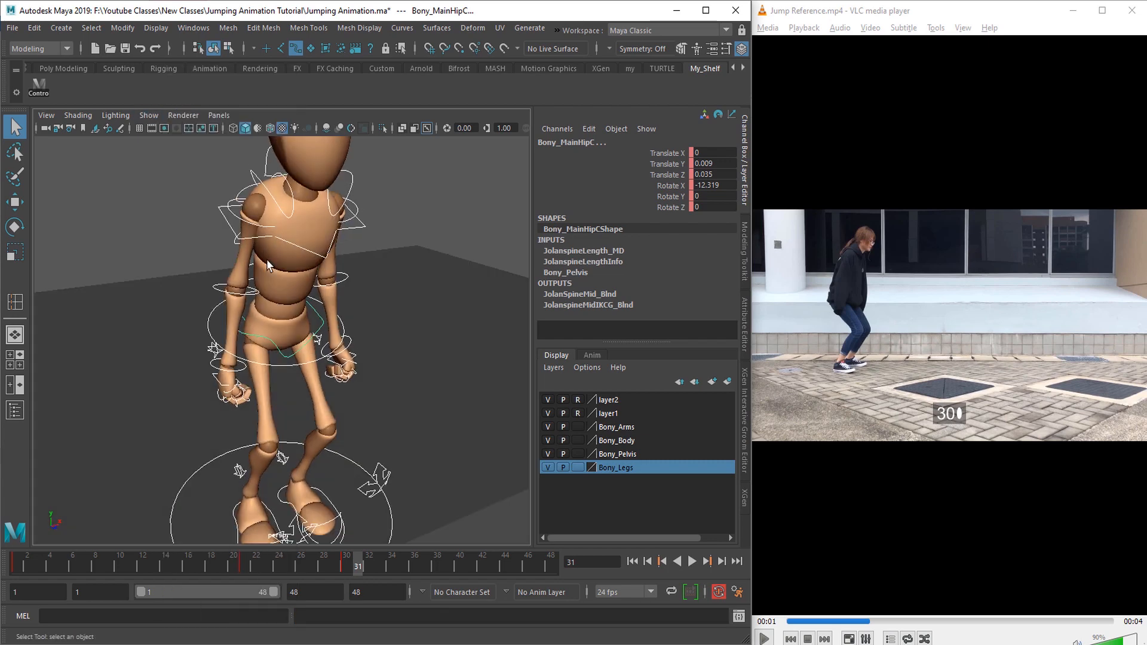
Step: Refine the arms in the crouch by rotating the FK shoulder and elbow controls
click(273, 228)
key(e)
click(257, 292)
alt+drag(276, 274, 209, 299)
click(345, 210)
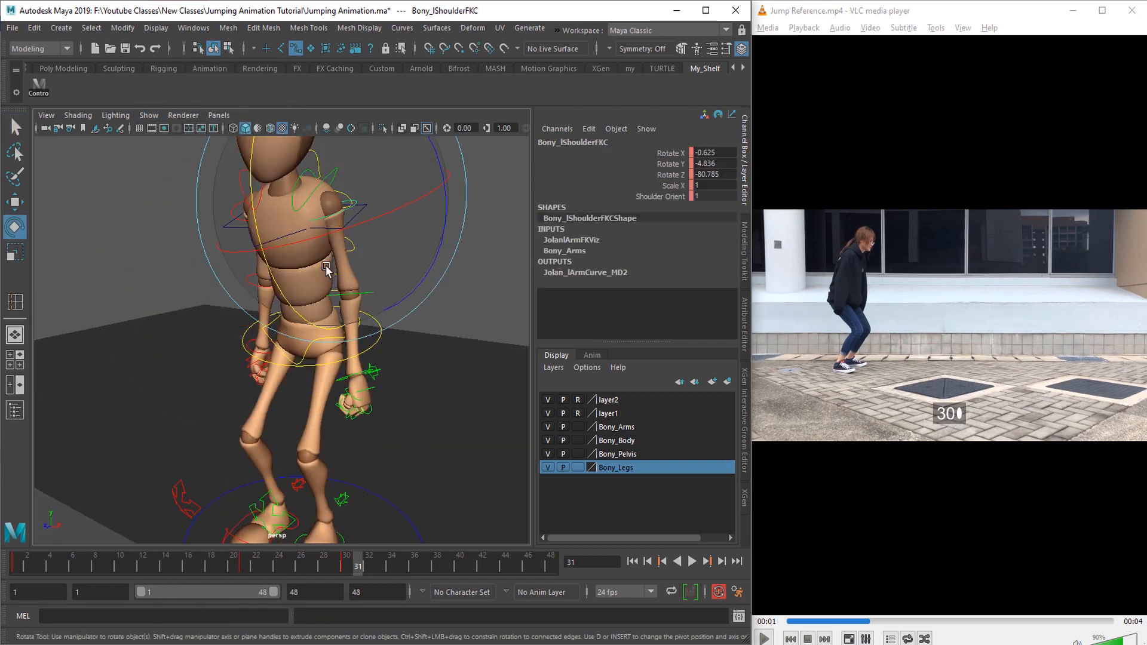
drag(261, 248, 257, 235)
click(365, 294)
key(e)
drag(313, 322, 317, 332)
alt+drag(287, 337, 332, 343)
alt+right_drag(333, 343, 227, 281)
Step: Select all the character's controls and move their adjusted pose keys from frame 31 to frame 30
key(q)
drag(150, 199, 364, 448)
right_click(358, 569)
click(382, 338)
click(344, 566)
right_click(342, 566)
mouse_move(456, 364)
click(505, 377)
Step: Select all the rig controls and put them in a new display layer named Controls_Layer
alt+drag(305, 415, 315, 461)
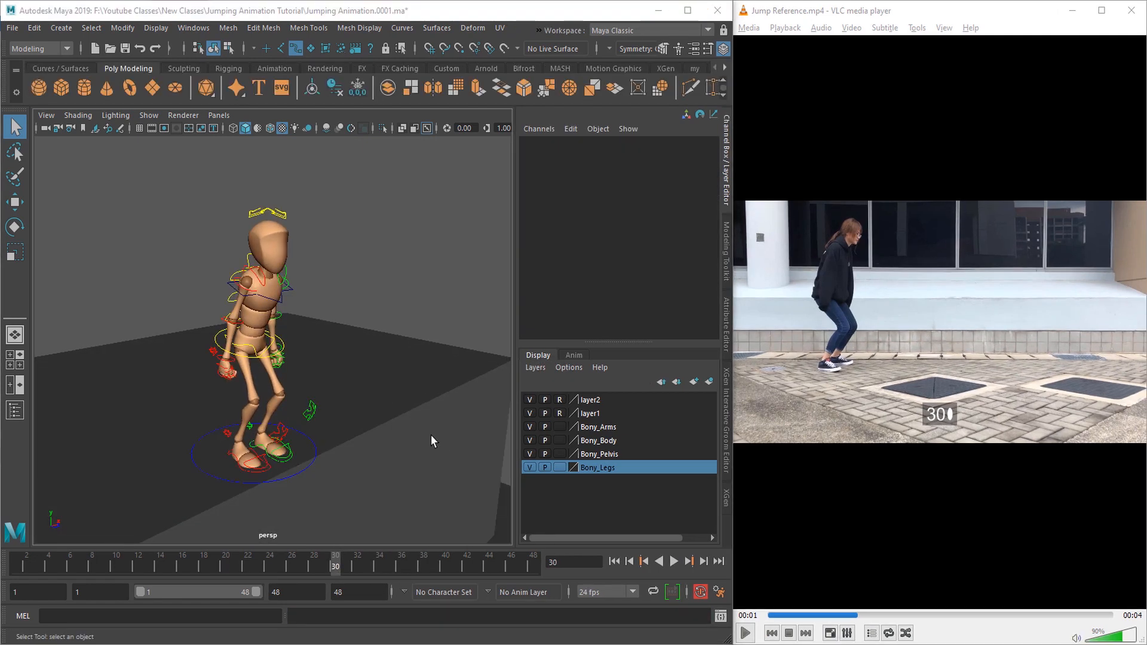
alt+drag(432, 435, 348, 436)
drag(115, 184, 398, 496)
alt+drag(303, 494, 310, 499)
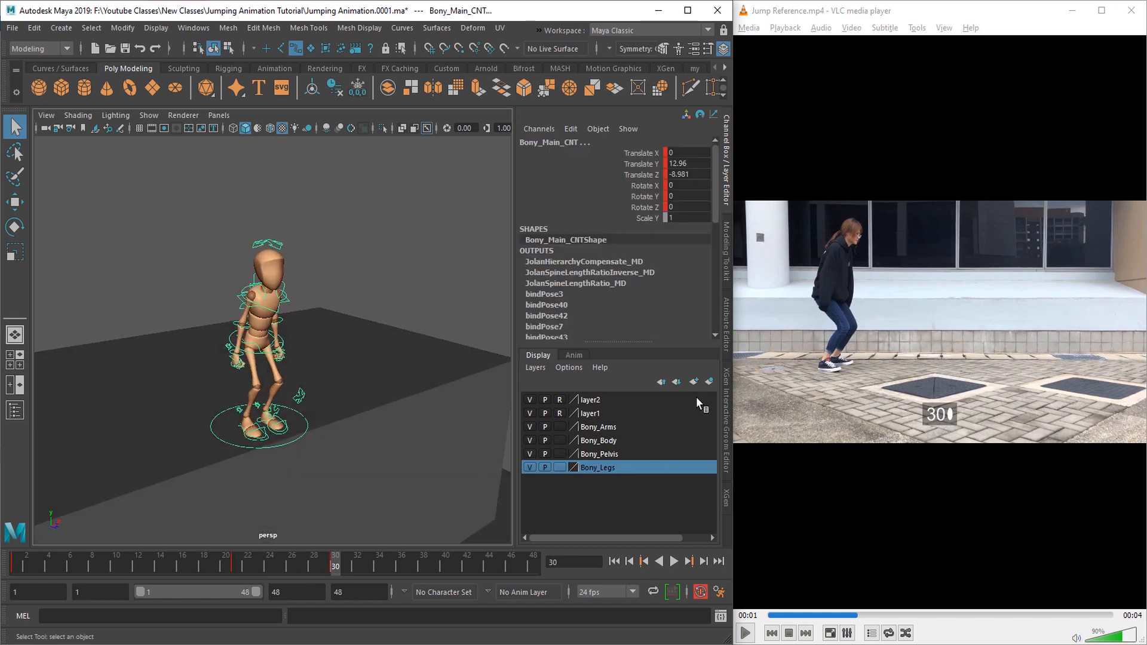
click(710, 381)
double_click(594, 398)
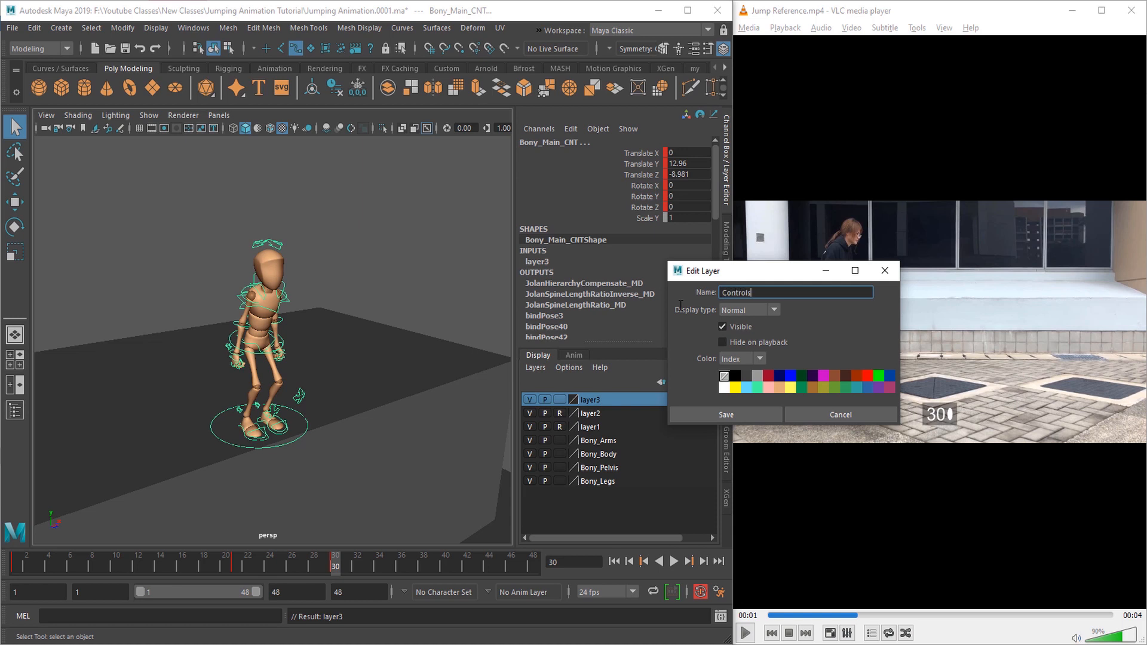
click(749, 414)
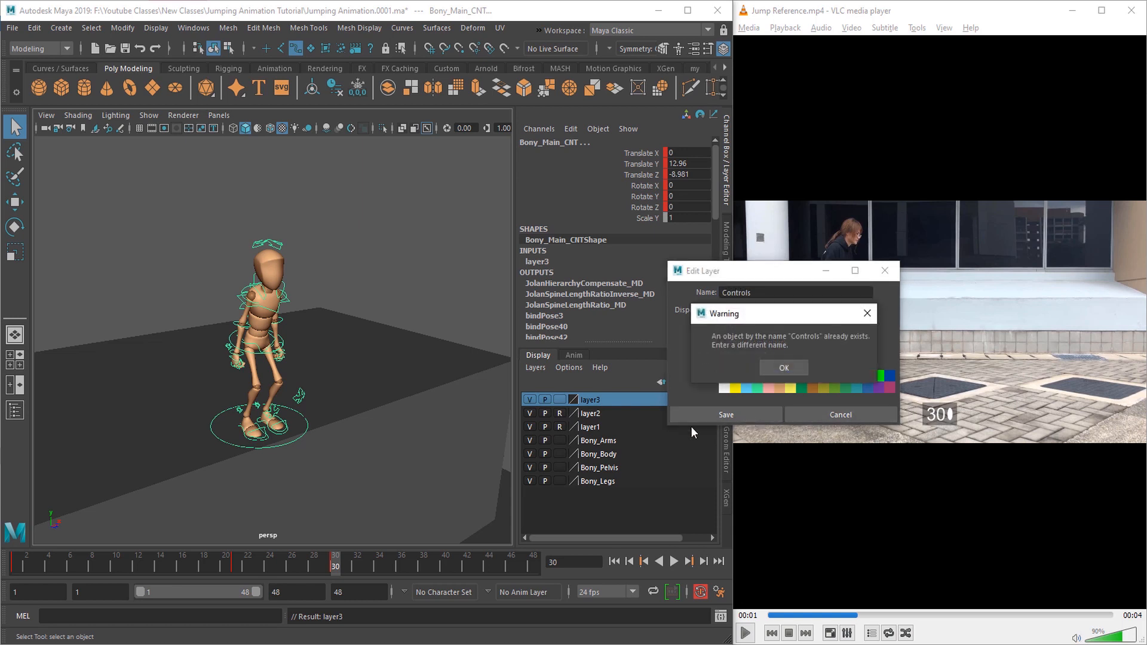
click(784, 368)
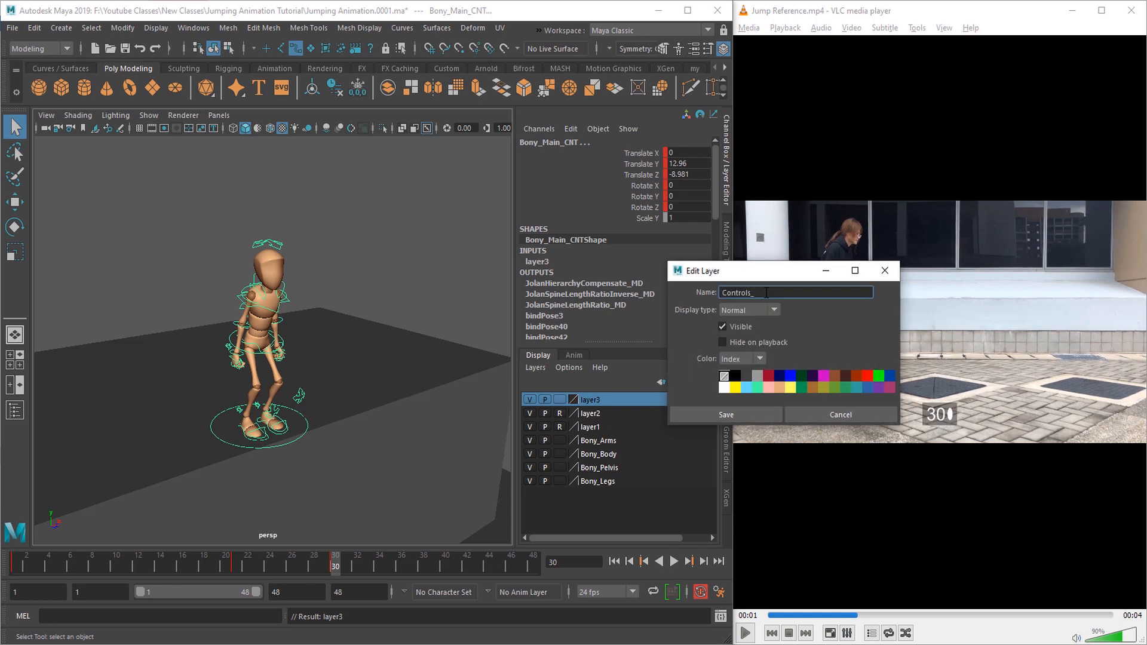
click(733, 414)
Step: Test hiding and showing the rig controls with Controls_Layer, leaving the layer visible
alt+drag(365, 418, 489, 453)
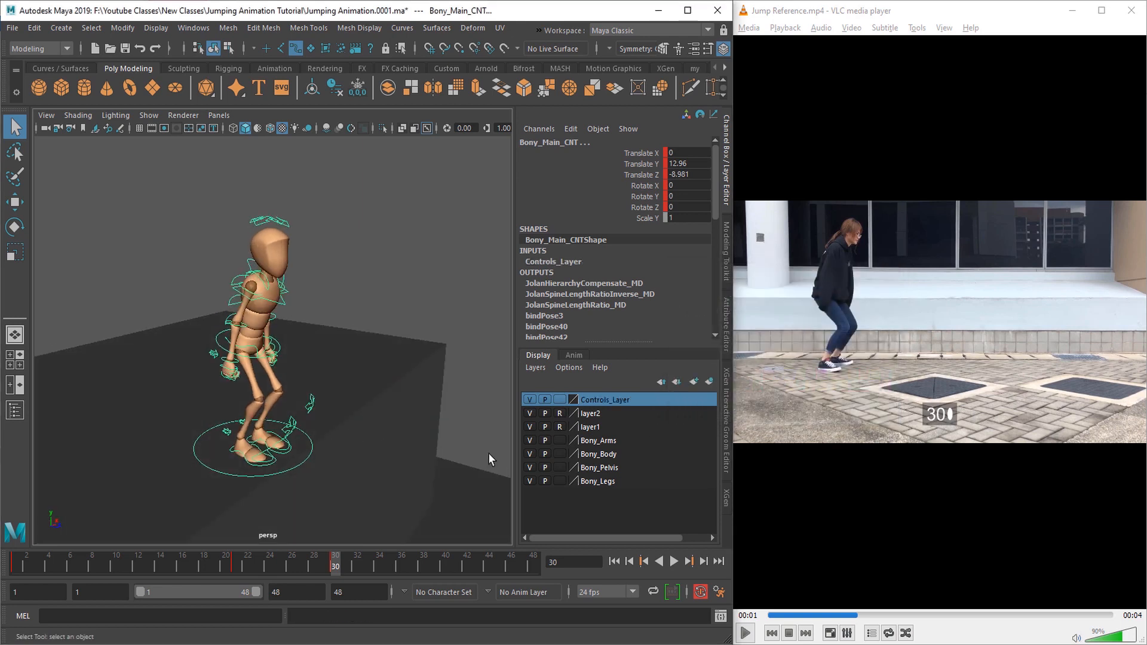
click(530, 400)
alt+drag(310, 418, 408, 442)
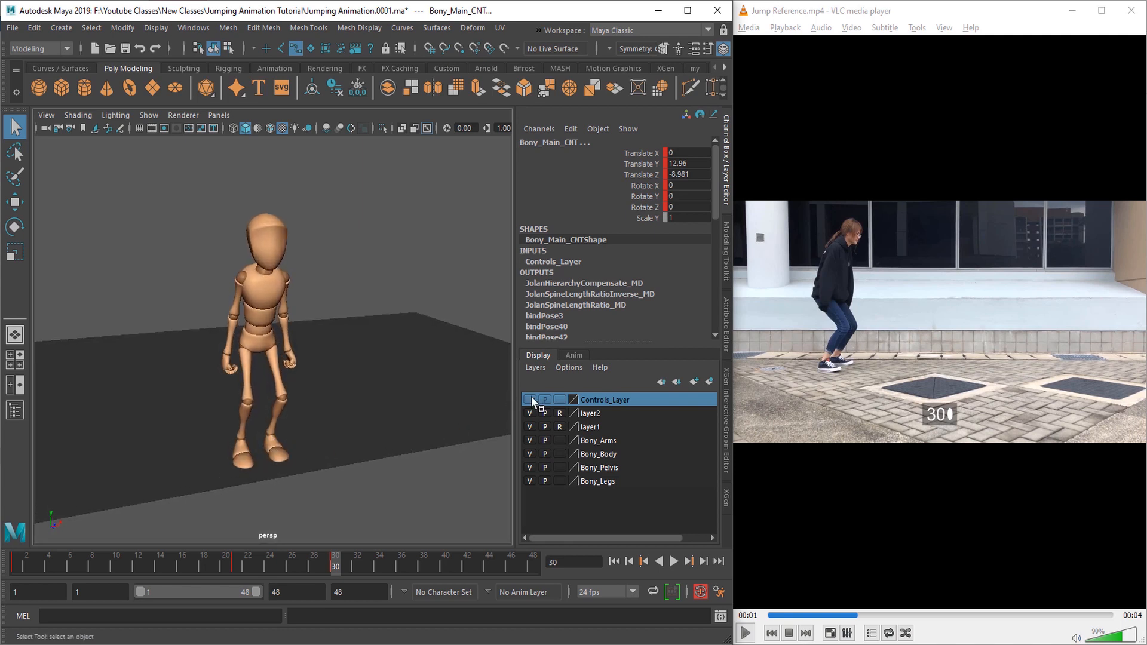
click(529, 400)
click(529, 400)
click(530, 399)
alt+drag(323, 454, 371, 467)
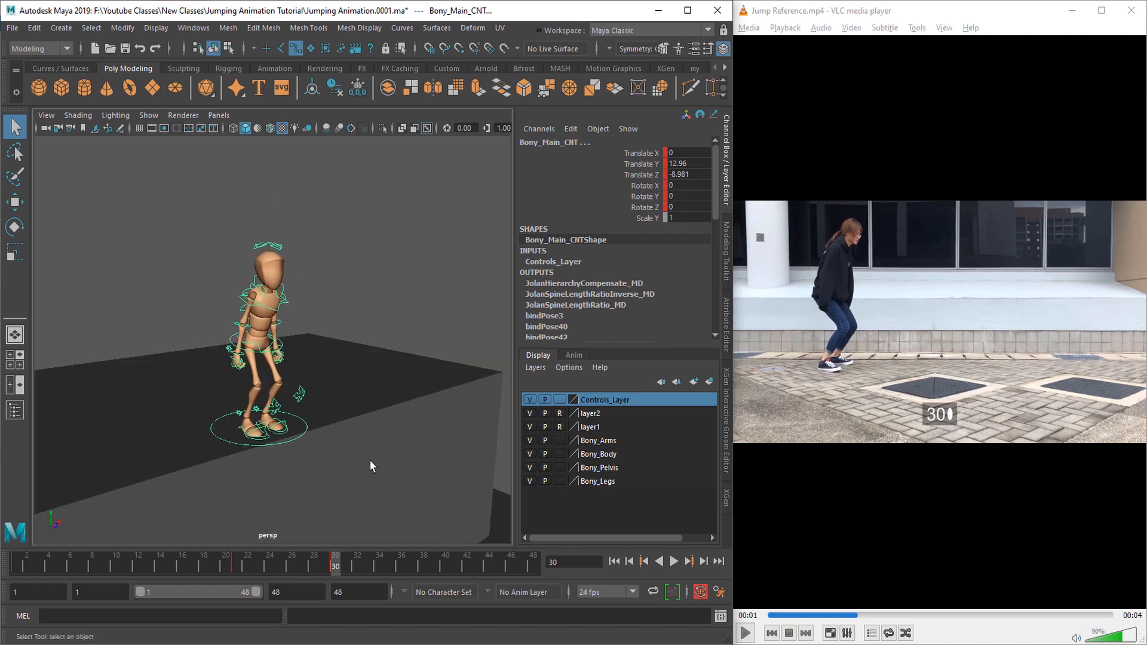
Step: Advance the jump reference video in VLC frame by frame to frame 39, where the arms swing back
click(909, 533)
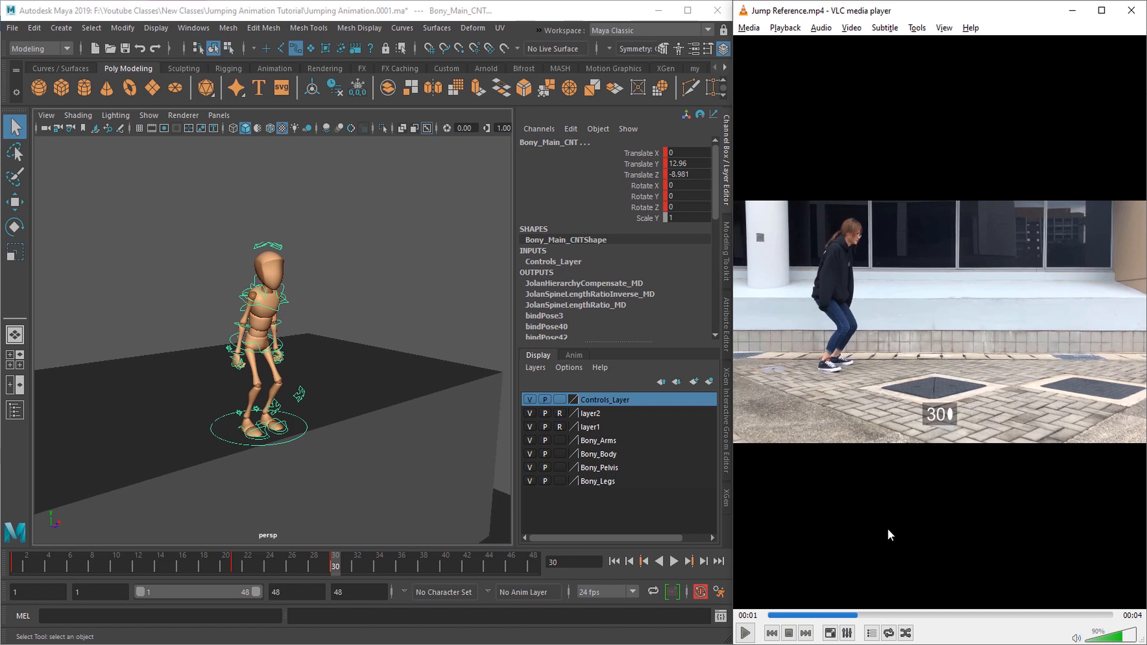
key(e)
key(e)
key(e)
key(e)
key(e)
key(e)
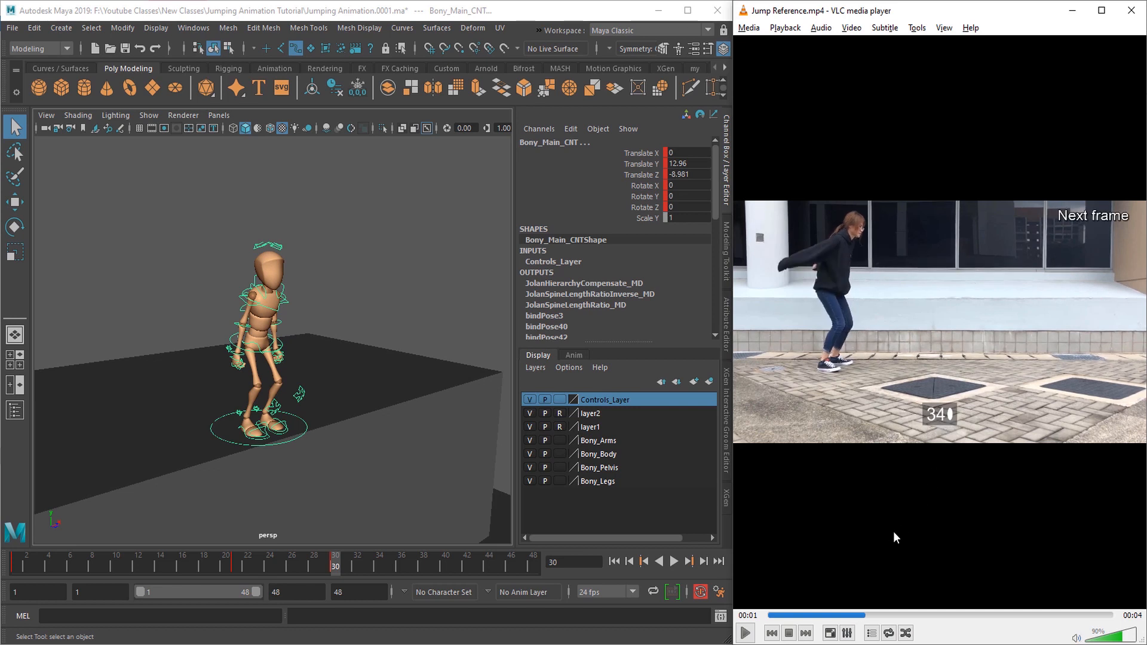
key(e)
key(e)
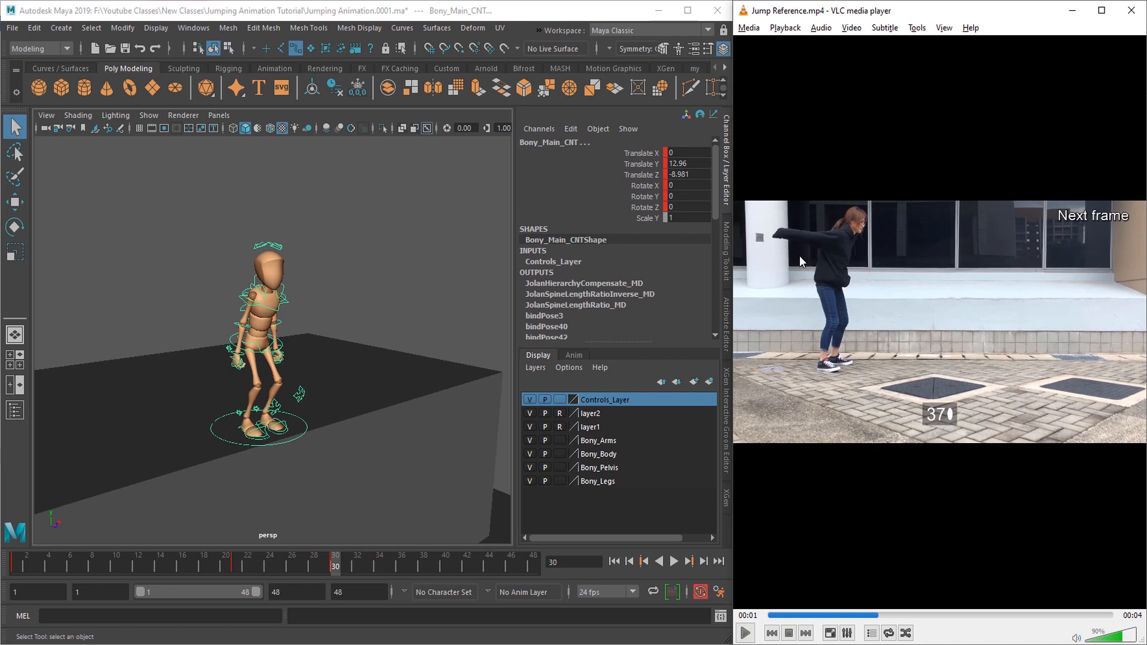
key(e)
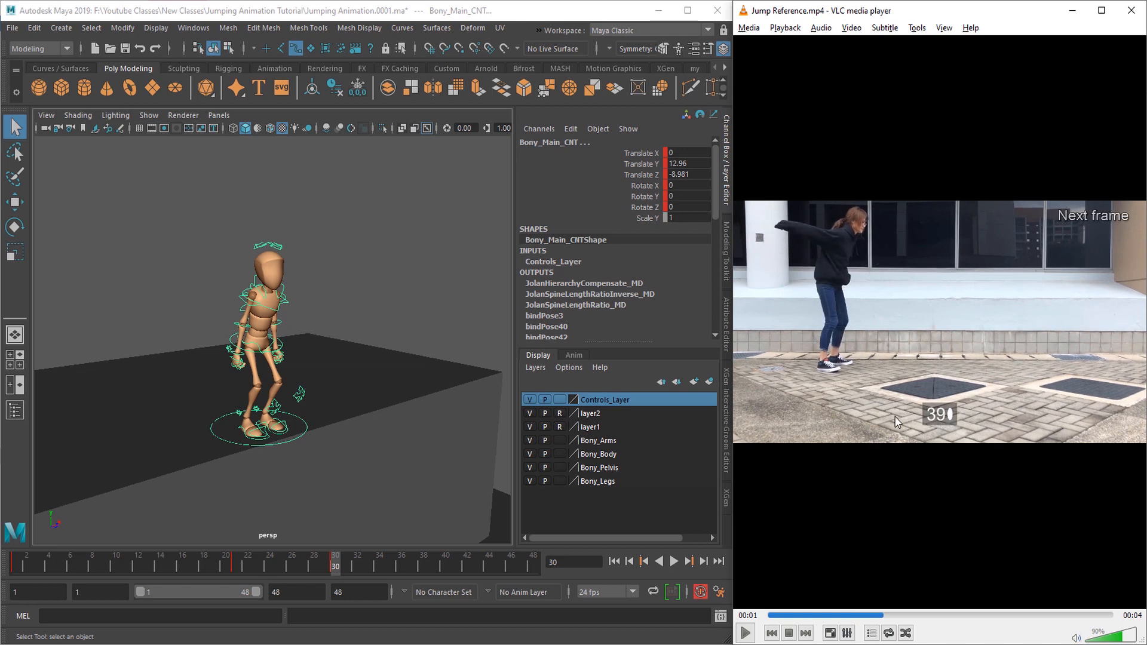
Step: Key all the selected controls at frame 39 in Maya to start the arms-back pose
scroll(323, 470, down, 2)
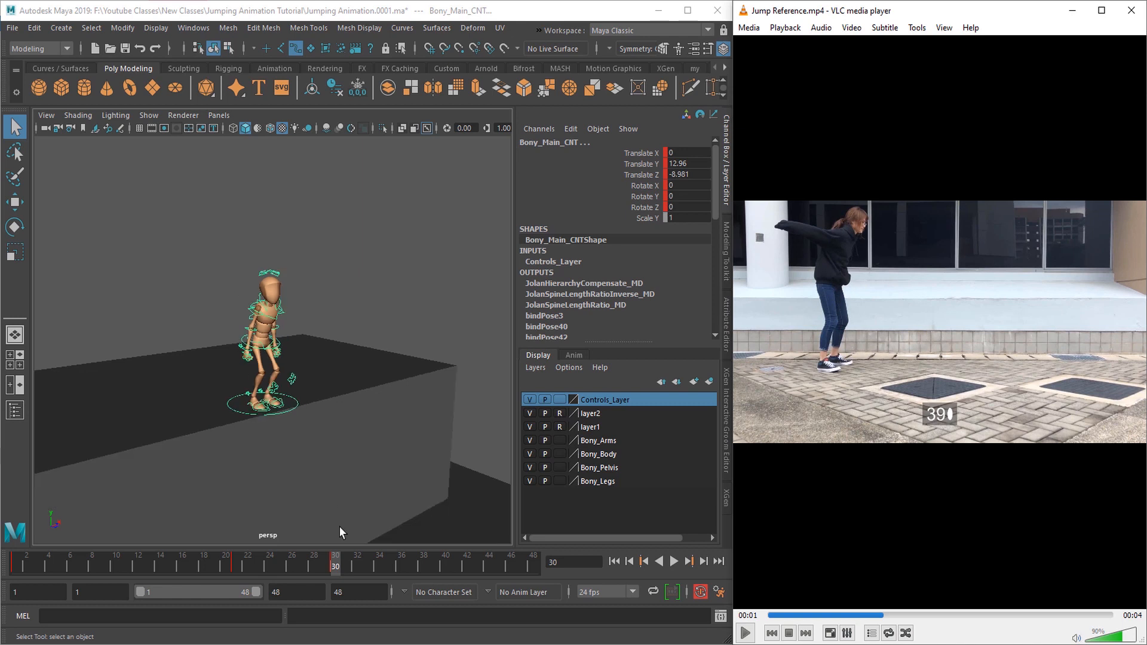
scroll(359, 476, up, 2)
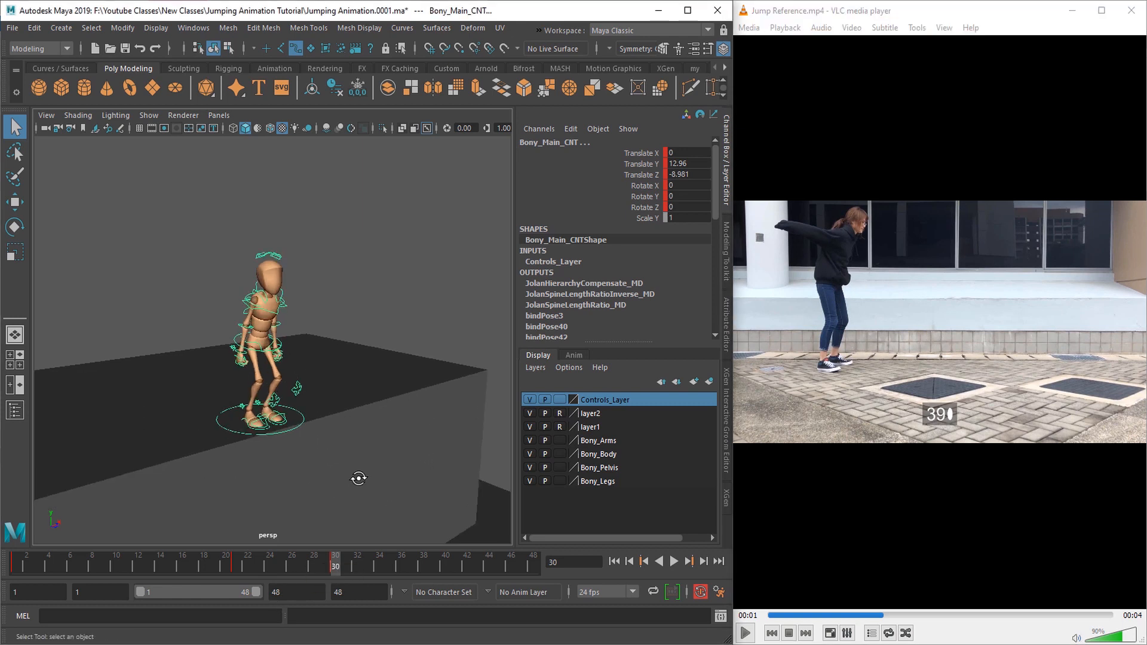
click(440, 570)
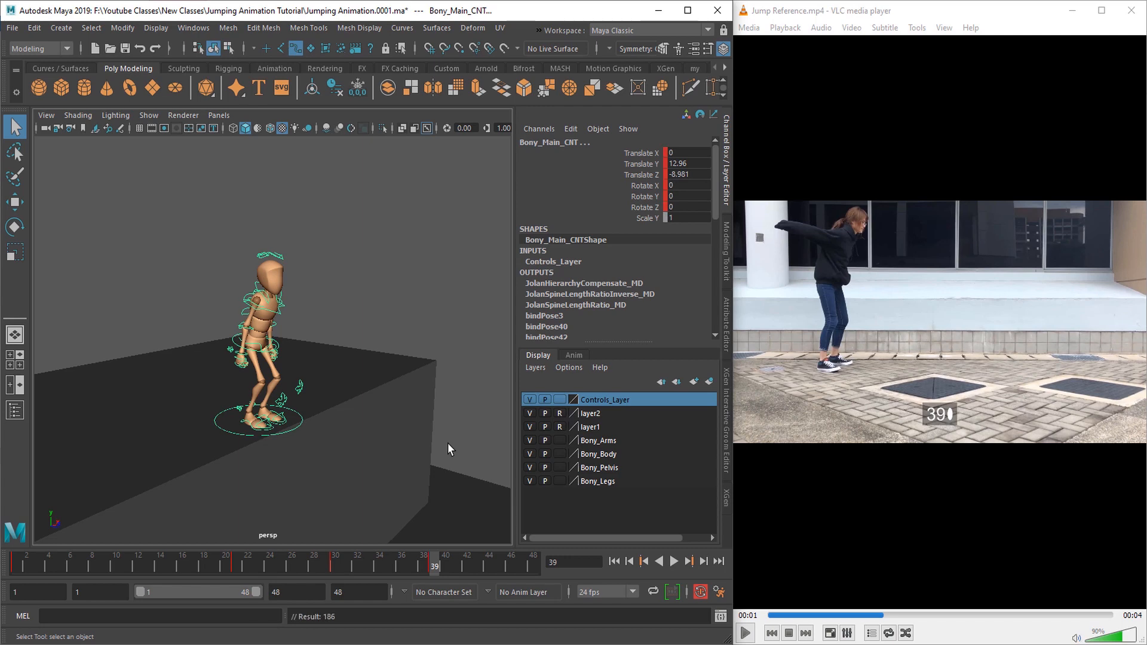
Step: Raise the body root control at frame 39 so that the legs straighten out of the crouch
scroll(284, 470, up, 3)
alt+middle_drag(284, 470, 344, 459)
alt+drag(344, 459, 296, 285)
click(314, 338)
key(w)
alt+drag(502, 478, 417, 486)
alt+middle_drag(417, 485, 418, 383)
Step: Move the right and left foot IK controls outward at frame 30 to widen the stance
scroll(382, 403, up, 5)
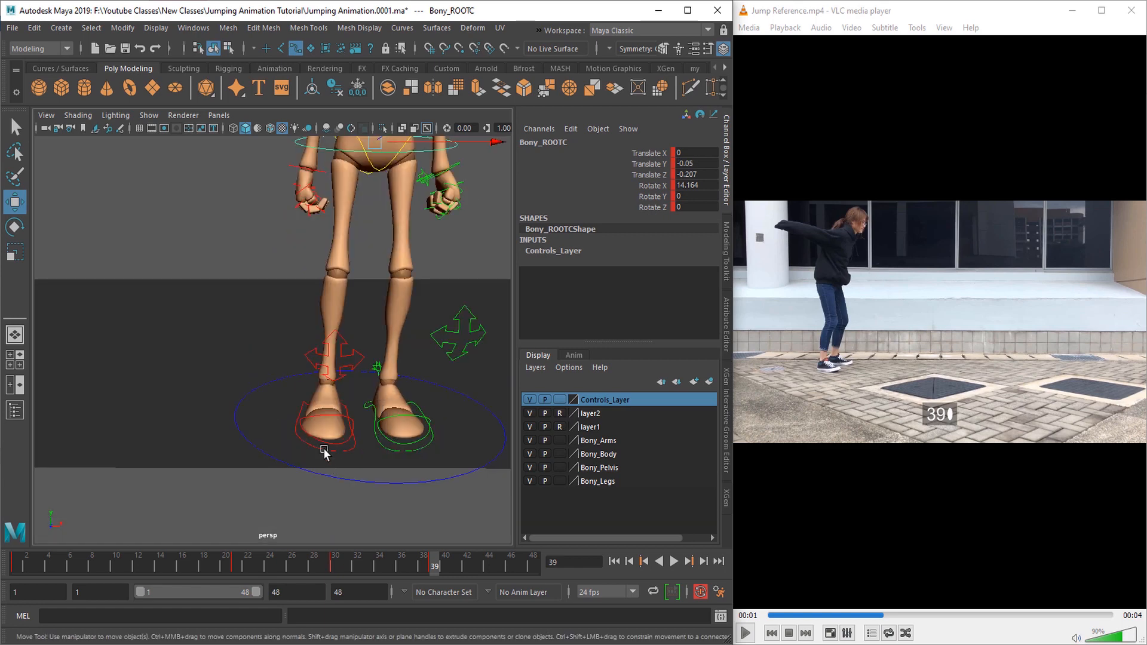
alt+drag(322, 432, 350, 423)
alt+middle_drag(376, 431, 313, 427)
alt+drag(312, 427, 310, 444)
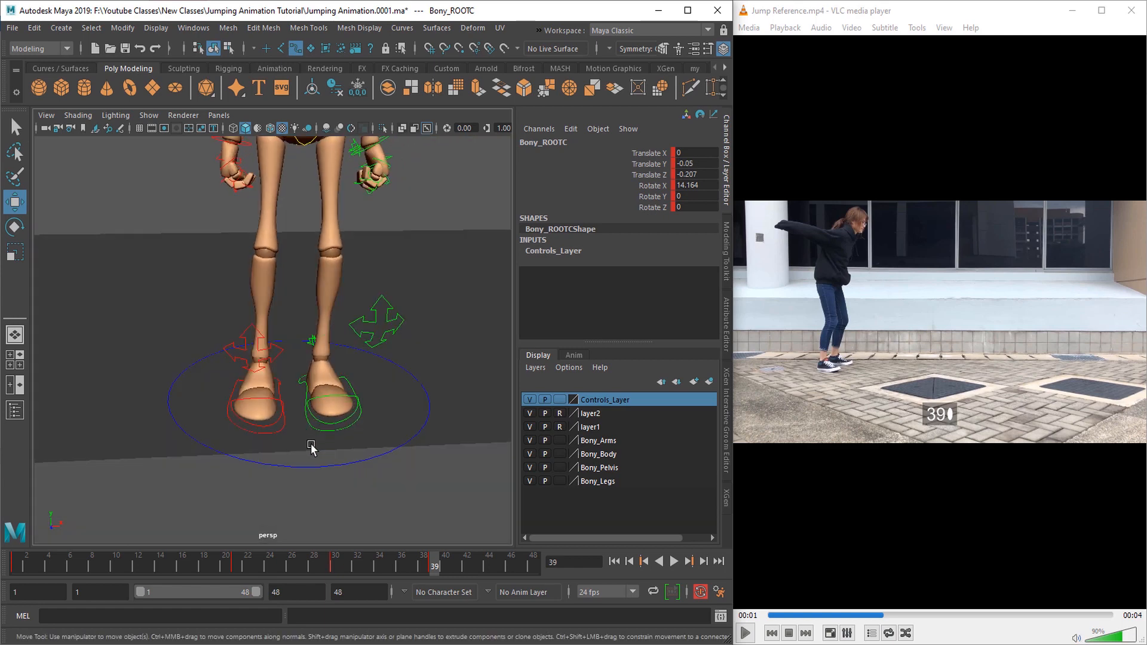
key(w)
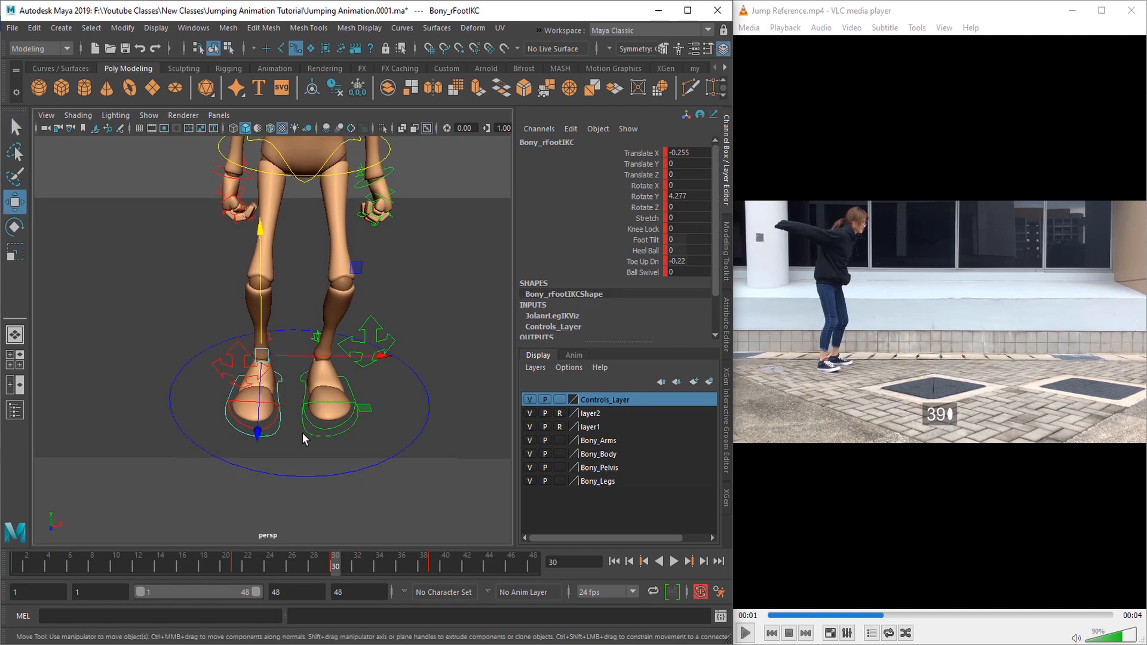
drag(369, 355, 405, 358)
key(q)
click(357, 393)
key(w)
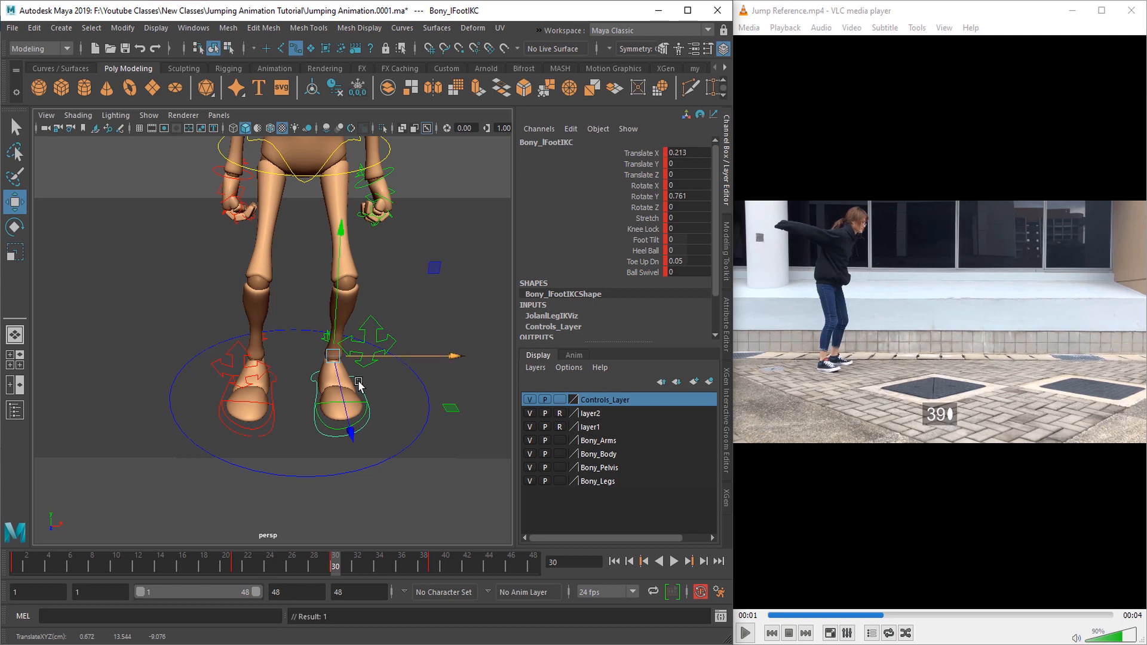
Step: Spread the feet further at frame 30, with Translate X at -0.418 for the right foot and 0.288 for the left
key(q)
click(271, 386)
key(w)
drag(349, 359, 397, 357)
key(q)
click(363, 389)
key(w)
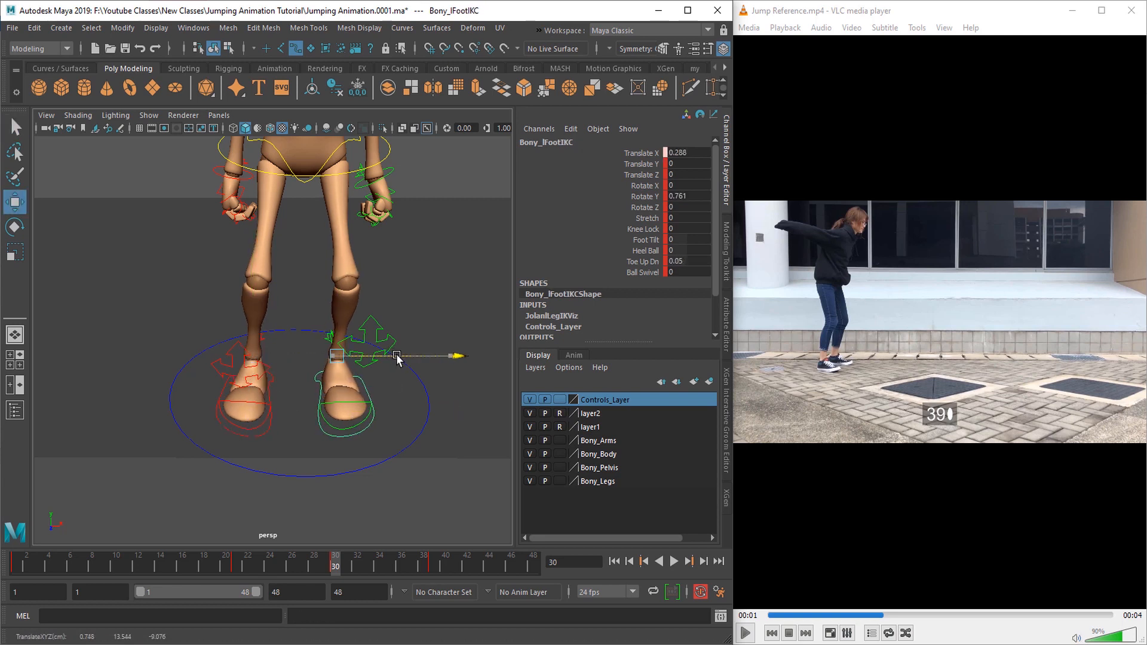
key(q)
Step: Copy both foot controls' keys from frame 30 and paste them at frame 39
mouse_move(321, 428)
alt+mouse_down()
mouse_move(436, 405)
mouse_move(317, 447)
alt+mouse_up()
alt+right_drag(316, 447, 257, 406)
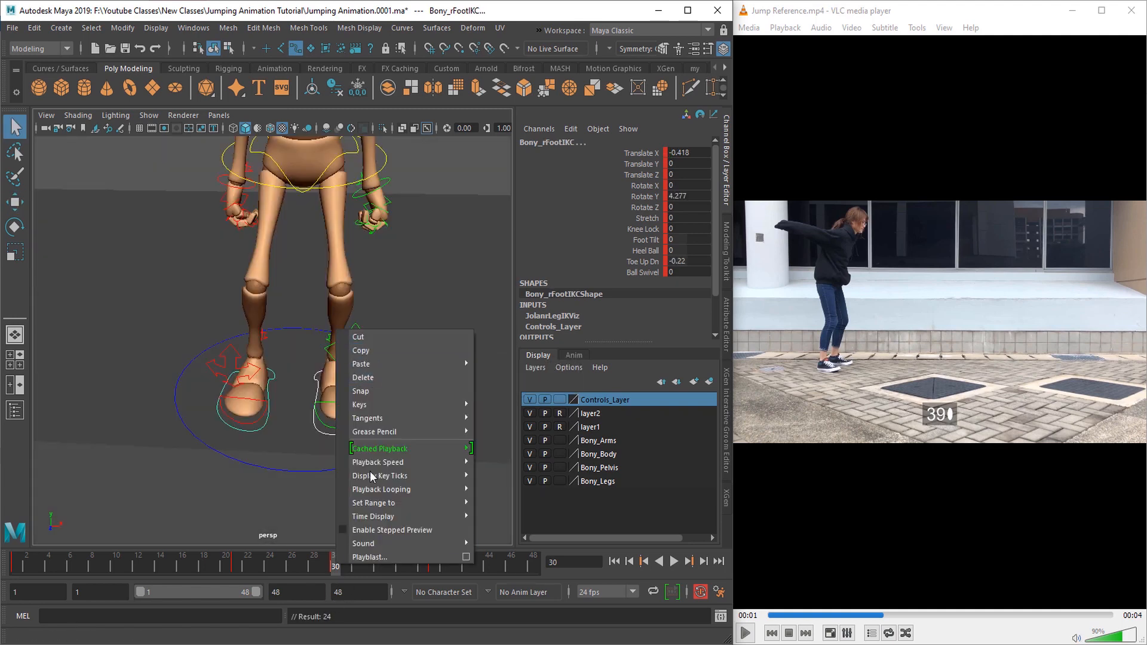
click(370, 352)
click(429, 564)
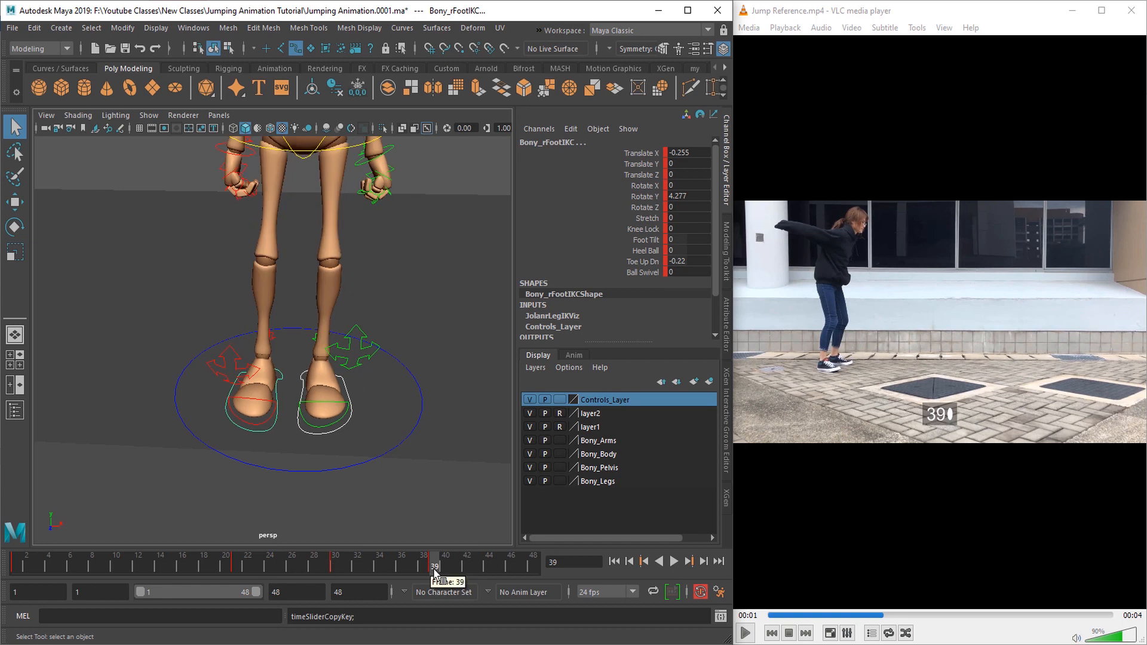
right_click(435, 571)
mouse_move(478, 369)
click(598, 380)
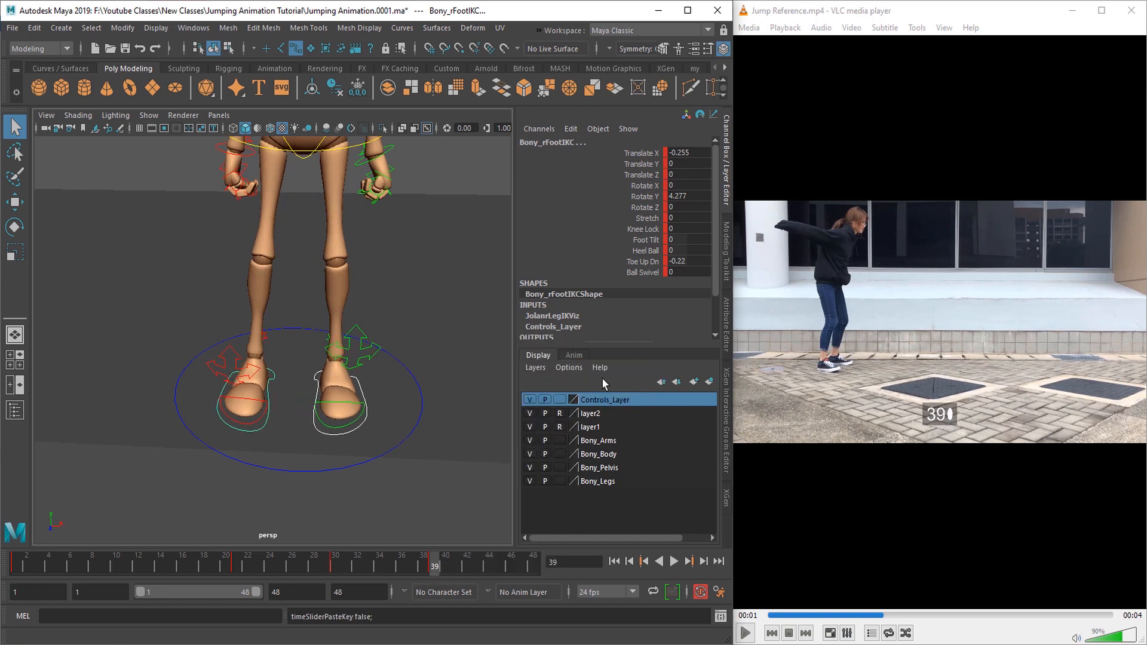
Step: Paste the copied foot keys at frames 21 and 1 as well
click(237, 565)
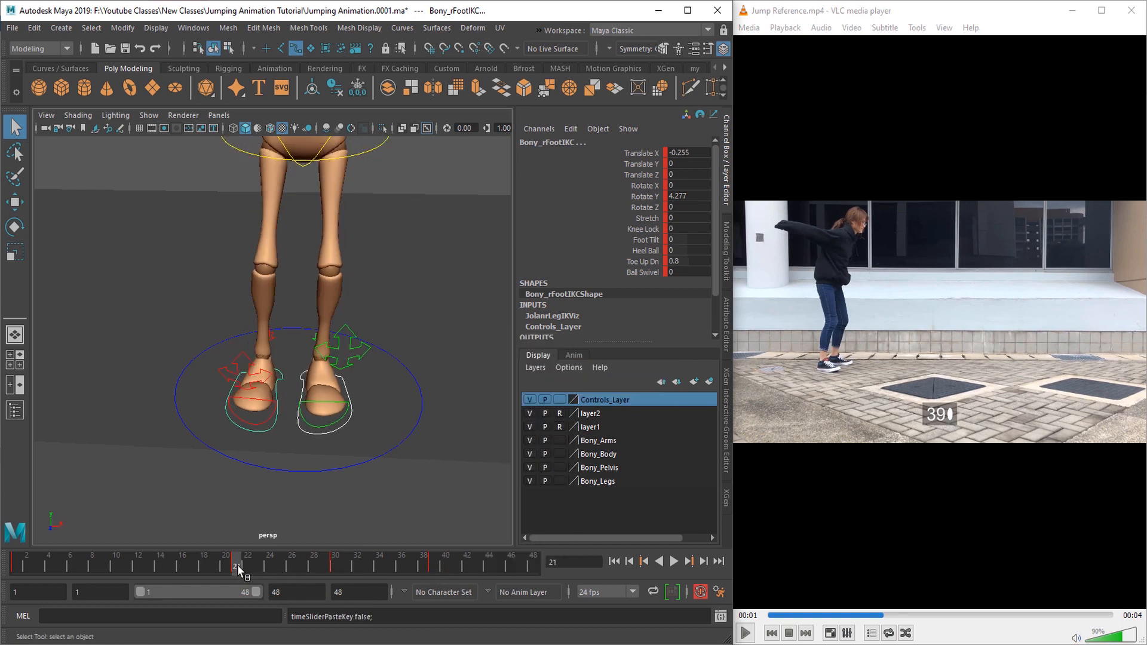
right_click(238, 565)
mouse_move(275, 367)
click(419, 378)
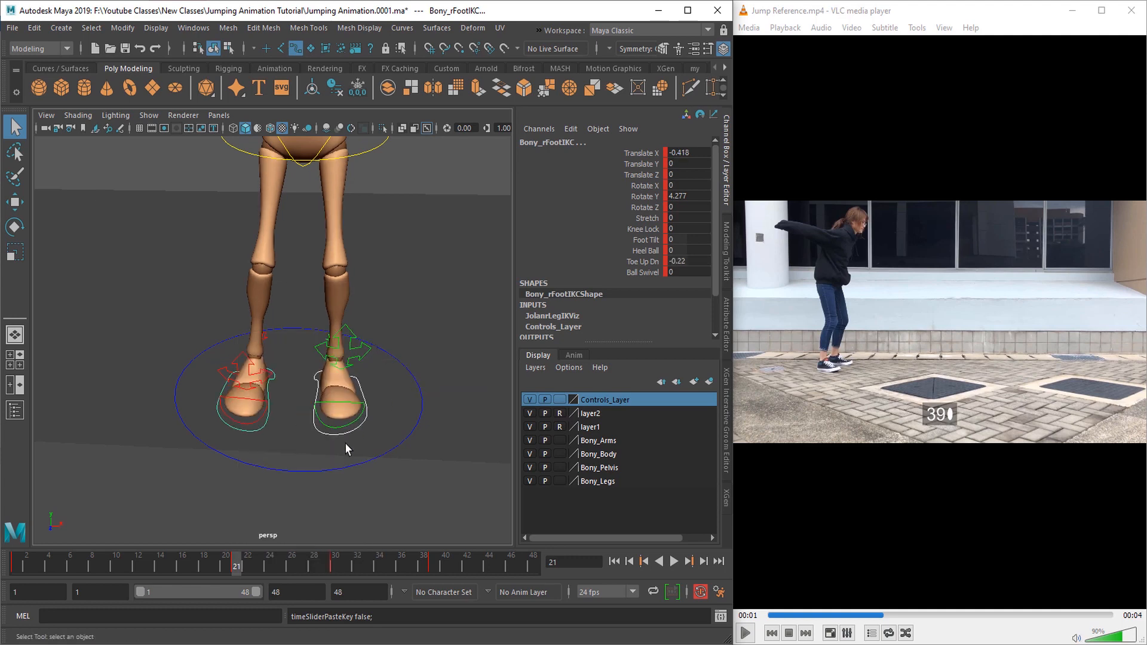
click(15, 564)
right_click(14, 564)
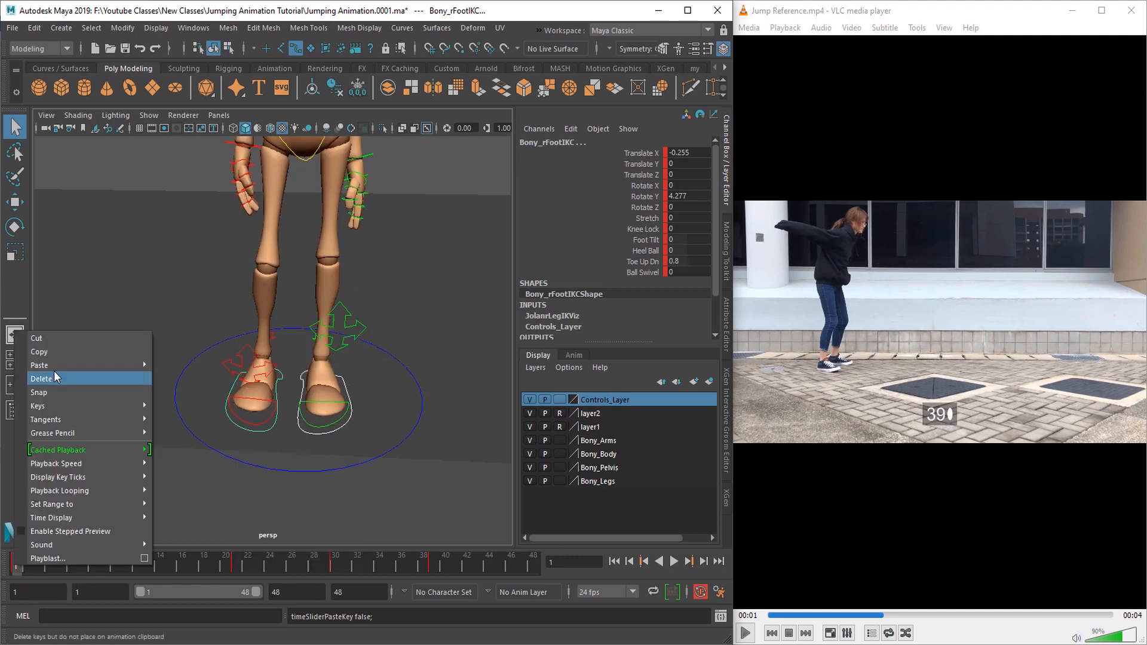
click(177, 378)
Step: Correct the right foot's toe bend at frame 1 with its Toe Up Dn attribute
alt+drag(287, 468, 366, 445)
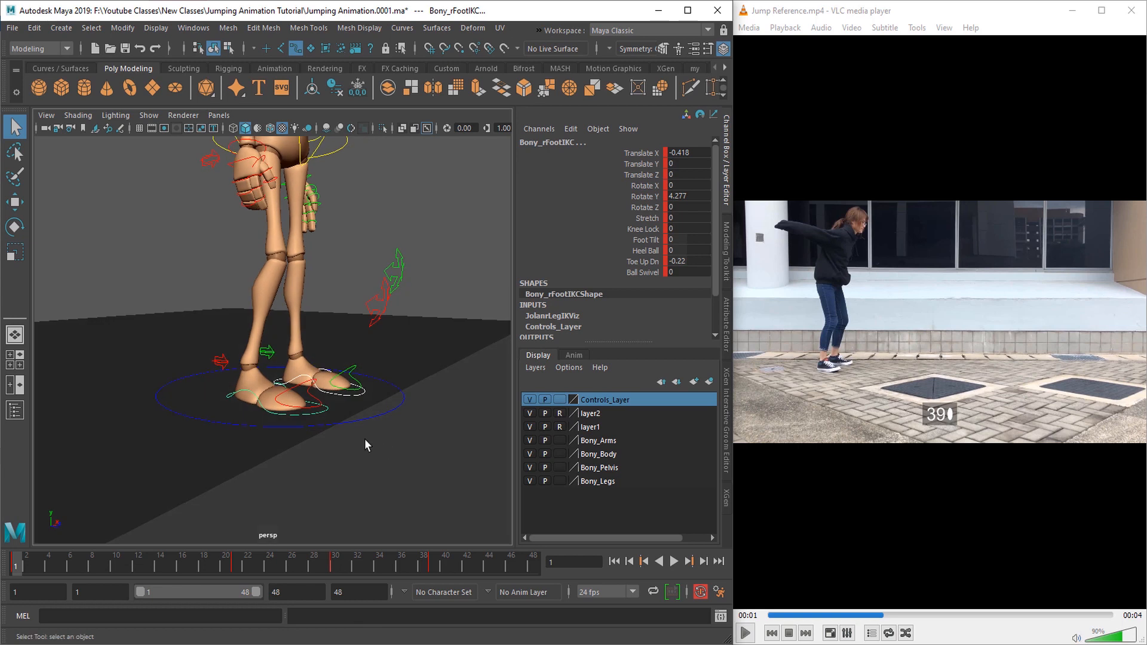
click(645, 263)
click(250, 395)
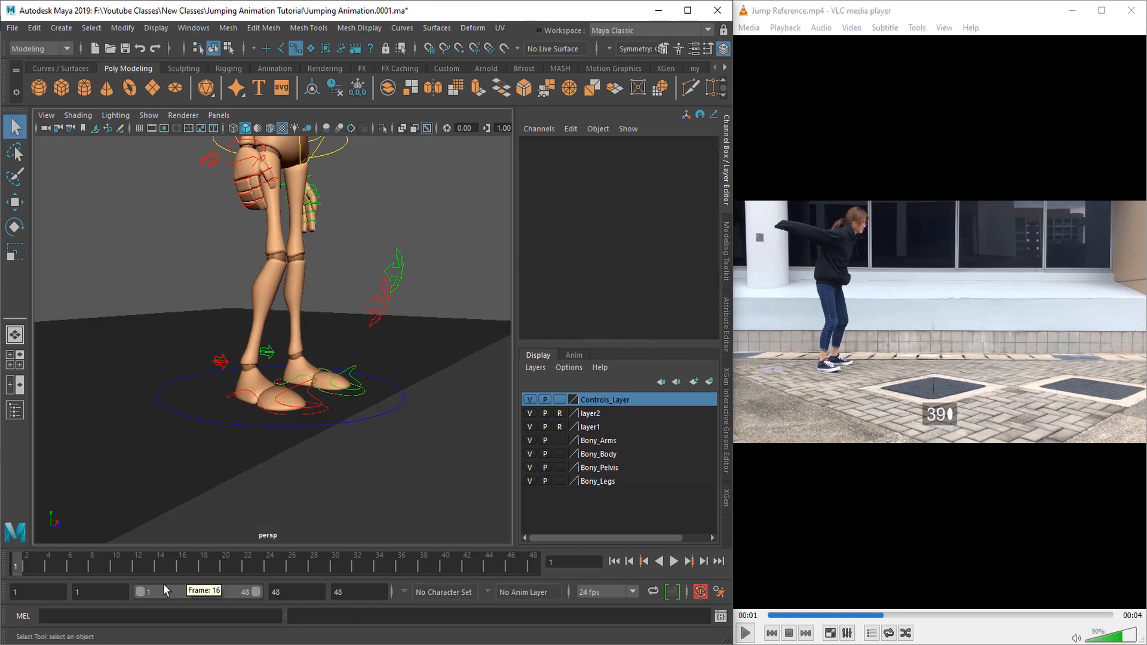
click(231, 393)
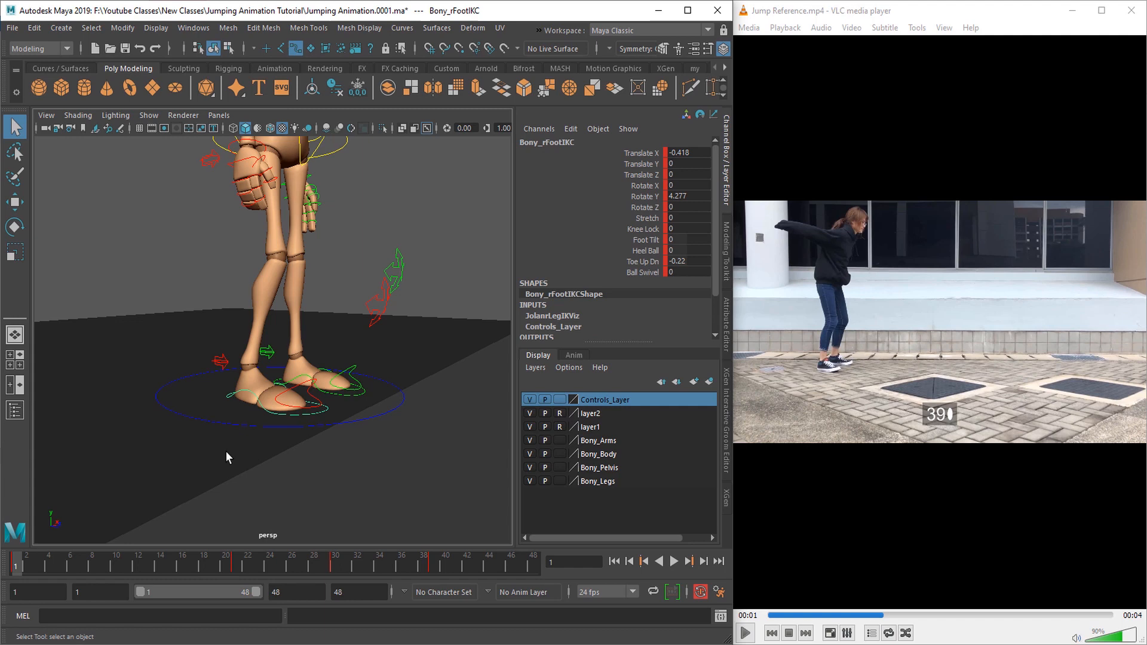
click(238, 563)
alt+drag(281, 472, 382, 460)
click(315, 567)
click(15, 565)
click(644, 262)
middle_drag(382, 460, 392, 460)
alt+drag(382, 456, 371, 436)
Step: Adjust the left foot's Toe Up Dn to 1.05 at frame 1
click(378, 392)
click(643, 263)
middle_drag(402, 455, 410, 456)
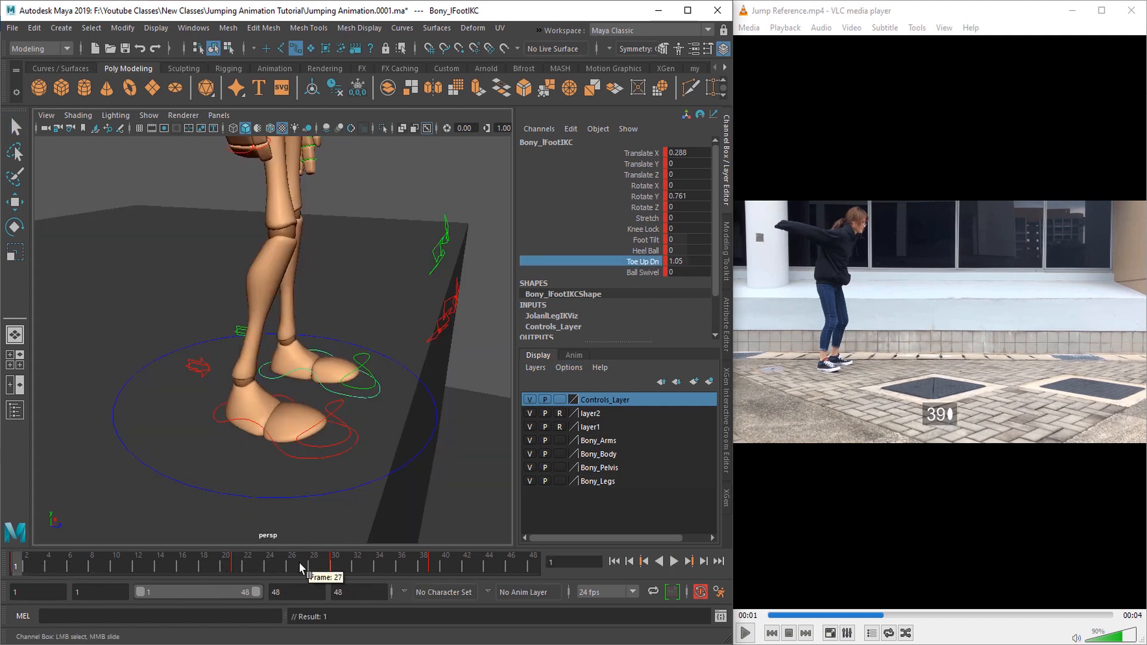
Step: Adjust the right foot's toe bend at frame 21 with Toe Up Dn
click(237, 564)
click(311, 400)
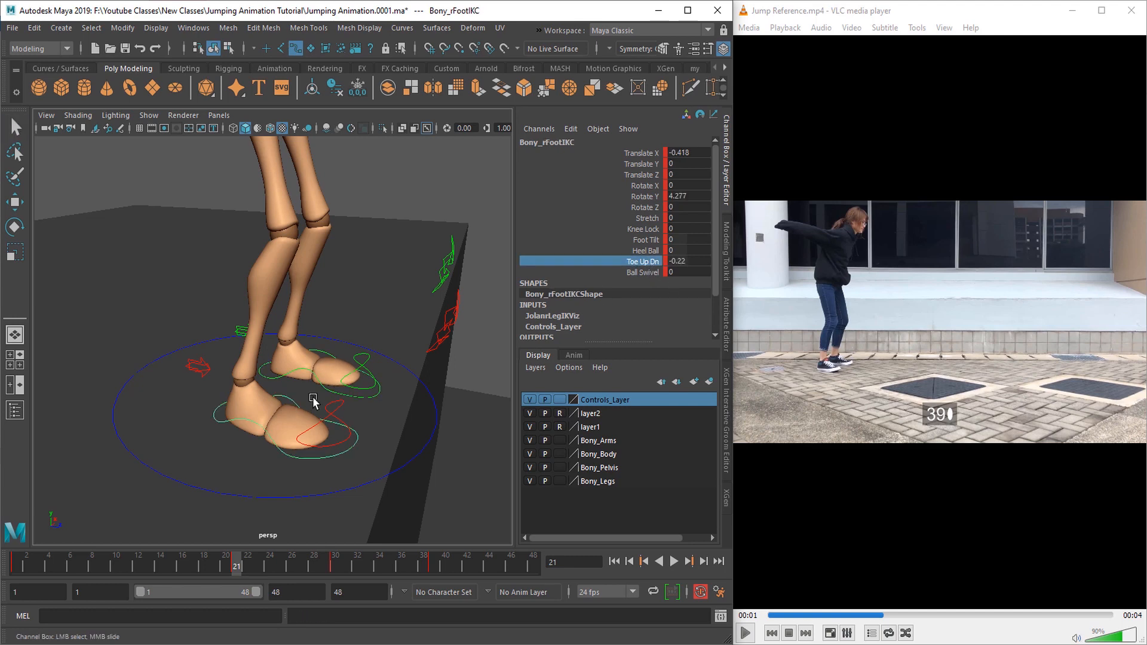
middle_drag(320, 397, 313, 397)
Step: Review the foot placement and keys around frames 30 and 39, and return to frame 39 with nothing selected
click(336, 566)
scroll(335, 472, down, 3)
alt+drag(335, 472, 287, 440)
click(444, 565)
scroll(343, 441, down, 4)
drag(168, 181, 363, 460)
click(435, 567)
click(262, 452)
scroll(262, 452, up, 4)
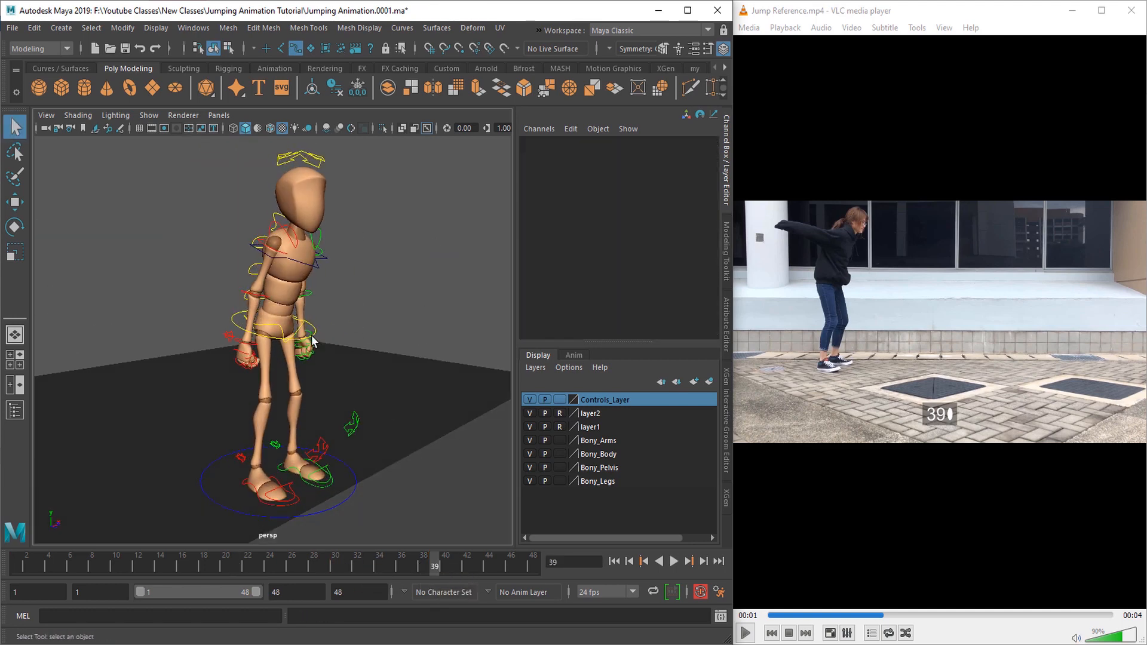
Step: Adjust the body's position slightly at frame 39 to match the reference stance
click(312, 337)
alt+drag(309, 415, 269, 439)
scroll(318, 308, up, 4)
click(317, 309)
alt+drag(287, 370, 323, 428)
click(323, 428)
scroll(309, 472, down, 4)
key(w)
alt+drag(309, 473, 276, 463)
drag(277, 322, 277, 327)
alt+drag(317, 330, 333, 366)
scroll(311, 322, up, 3)
Step: Rotate the upper-body controls at frame 39 to match the torso's lean in the reference
key(q)
click(304, 318)
key(e)
mouse_move(332, 366)
alt+mouse_down()
mouse_move(309, 378)
mouse_move(312, 346)
mouse_move(325, 341)
mouse_move(327, 354)
alt+mouse_up()
alt+drag(327, 354, 298, 341)
key(q)
click(309, 324)
key(e)
drag(246, 314, 286, 398)
scroll(305, 380, up, 5)
Step: Rotate the arm and clavicle controls at frame 39 to swing the arms up behind the body
key(q)
click(340, 358)
key(e)
click(287, 366)
key(q)
alt+drag(258, 342, 259, 395)
key(e)
drag(339, 445, 297, 441)
Step: Rotate the right clavicle control slightly at frame 39 to refine the raised arm's shoulder pose
key(q)
alt+drag(306, 359, 328, 375)
click(334, 350)
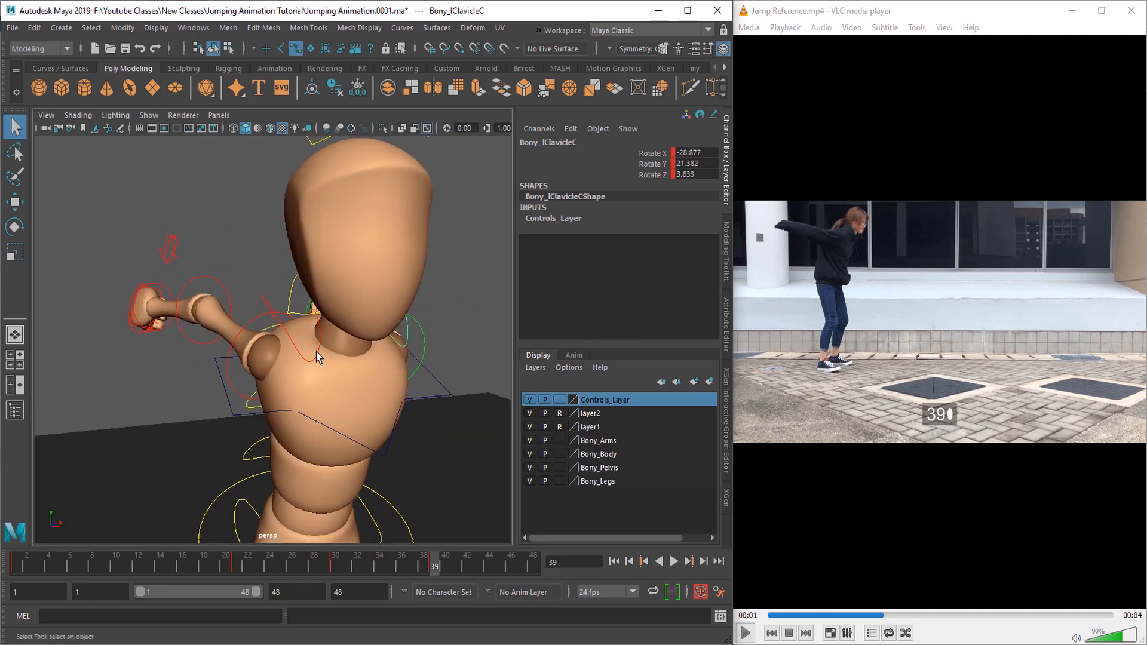
shift+click(316, 353)
mouse_move(332, 423)
alt+mouse_down()
mouse_move(361, 415)
mouse_move(318, 408)
alt+mouse_up()
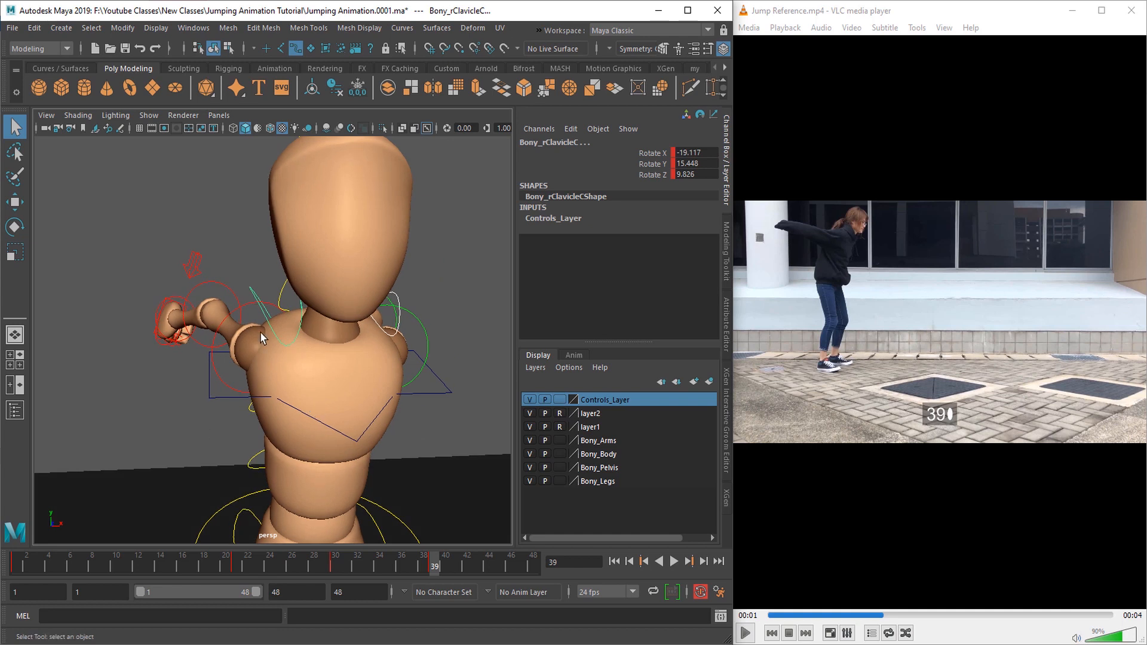
click(259, 266)
click(288, 355)
alt+drag(288, 356, 299, 390)
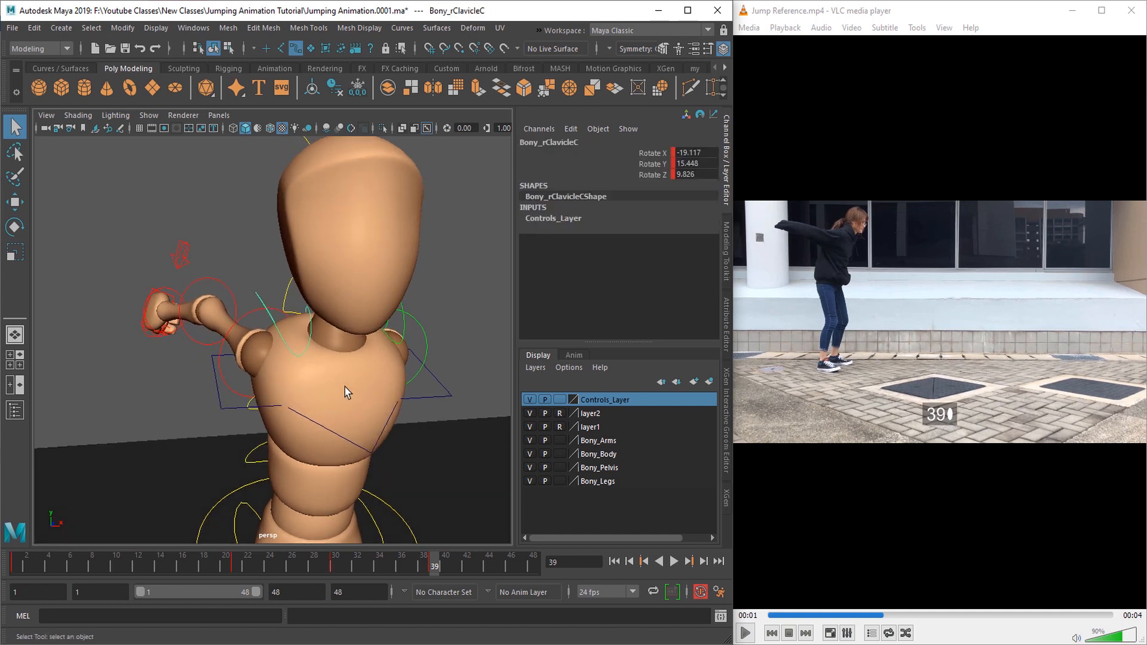
key(e)
drag(349, 443, 342, 437)
Step: Rotate the right clavicle control to about -10.8, 15, 13.5 at frame 39 and refine its angle
key(q)
alt+drag(325, 327, 328, 379)
key(e)
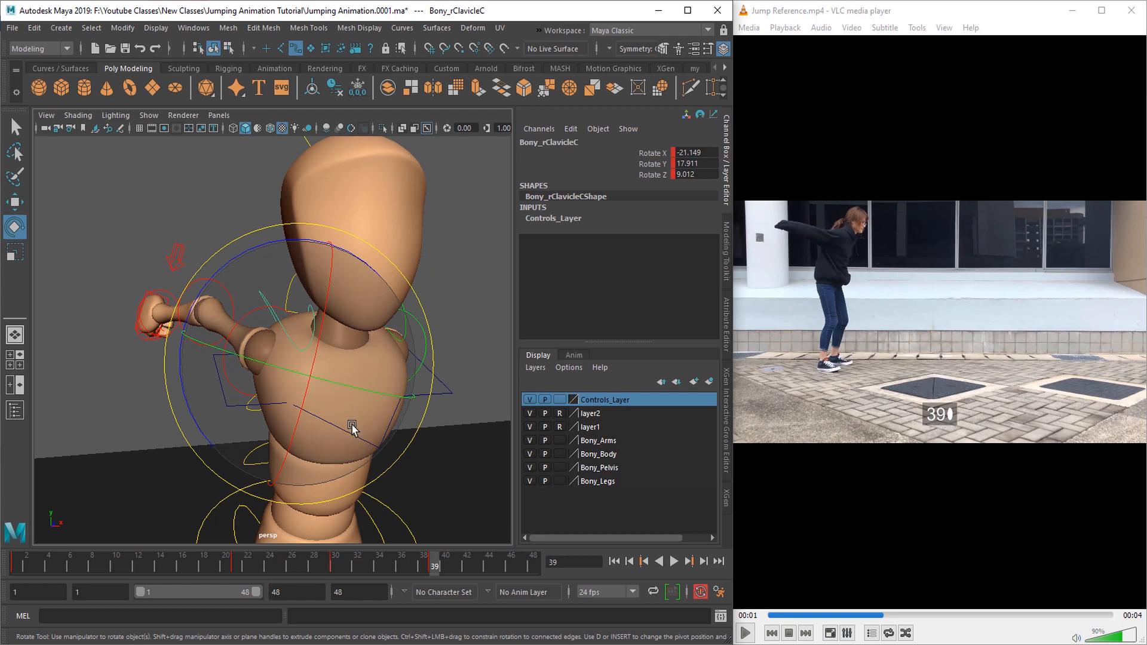
drag(357, 437, 358, 384)
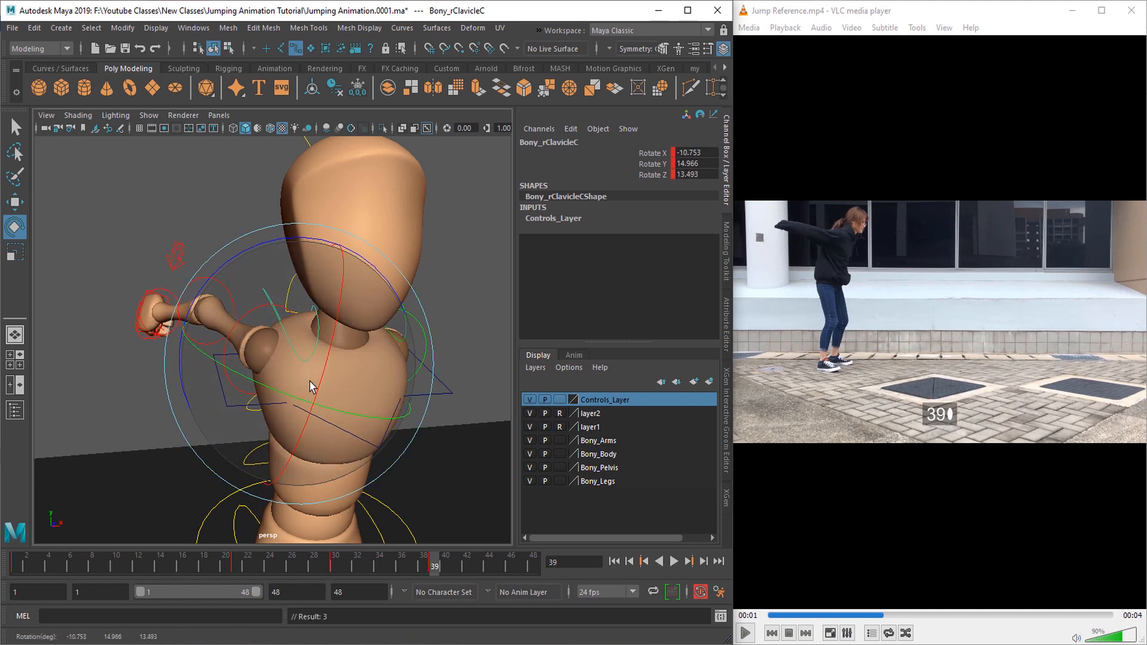
key(q)
key(e)
drag(306, 375, 325, 393)
key(w)
key(e)
Step: Rotate the right elbow and neighbouring arm controls at frame 39 to match the backward arm swing
key(q)
drag(358, 383, 395, 418)
click(311, 345)
key(e)
key(q)
scroll(324, 438, down, 5)
click(226, 308)
key(e)
alt+drag(230, 335, 251, 359)
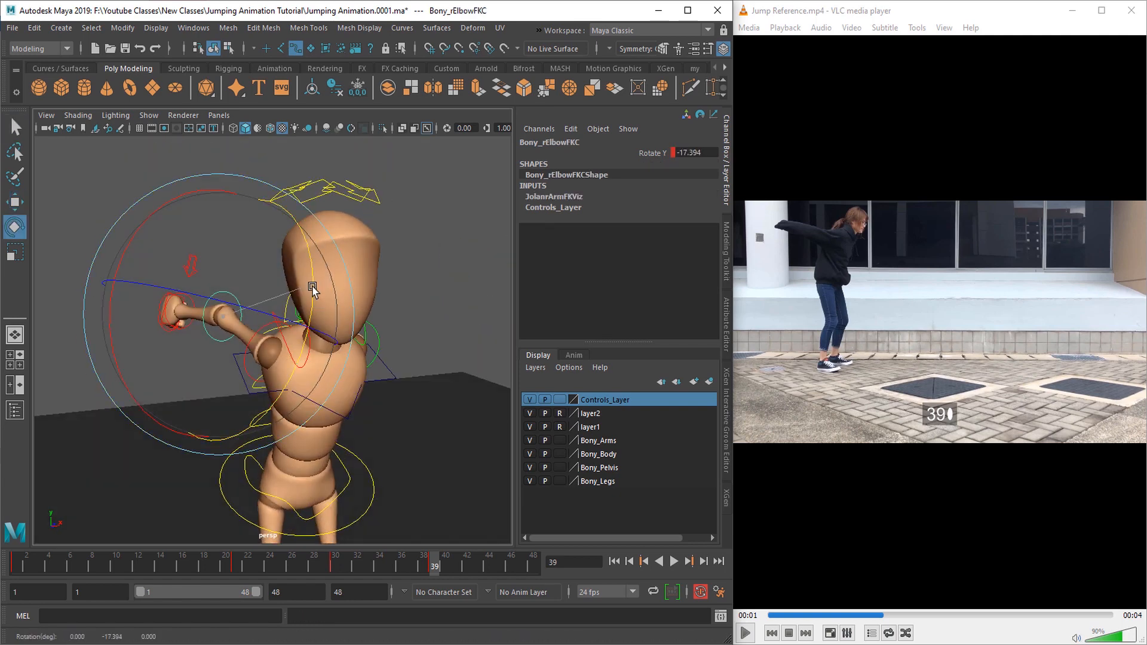
drag(313, 287, 233, 326)
key(q)
click(366, 299)
key(e)
drag(318, 298, 307, 320)
Step: Examine the arm pose at frame 39 and select the right shoulder FK control
key(q)
click(357, 373)
alt+drag(334, 382, 313, 343)
scroll(391, 399, down, 5)
key(e)
key(q)
click(264, 333)
key(e)
key(q)
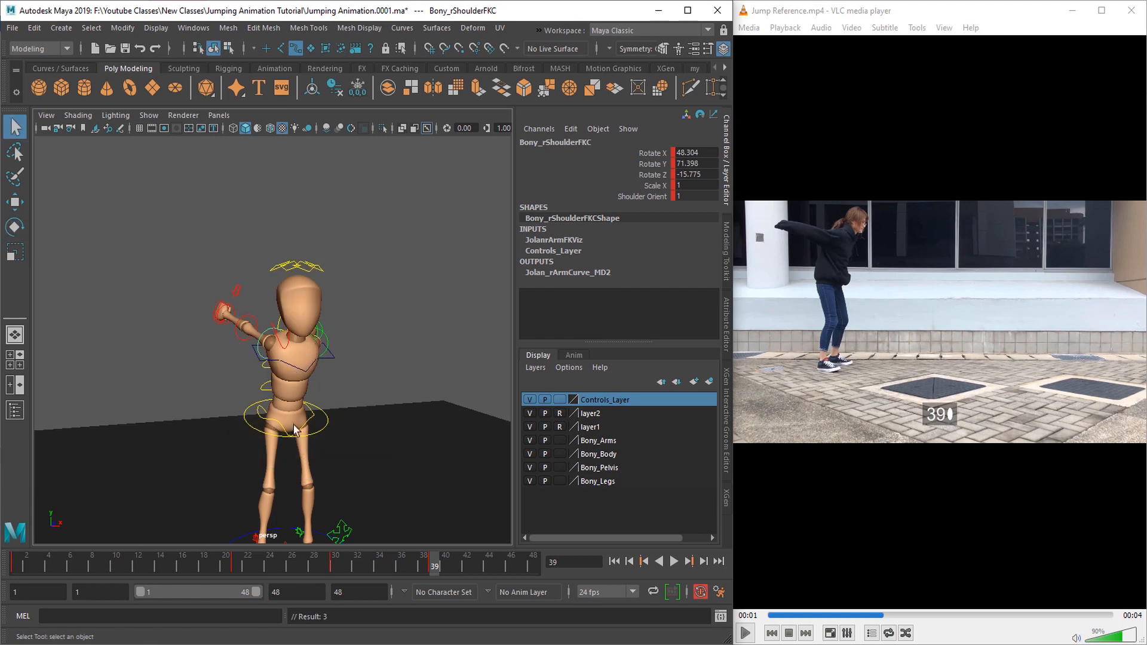
Step: Select the character's three spine FK controls together
alt+drag(292, 425, 399, 435)
scroll(399, 435, up, 5)
click(251, 410)
shift+click(263, 376)
alt+drag(251, 410, 200, 425)
shift+click(267, 359)
scroll(200, 425, down, 5)
Step: Scrub the animation from frame 30 to frame 38 and step the reference video from frame 31 to frame 39
drag(335, 568, 423, 566)
click(849, 615)
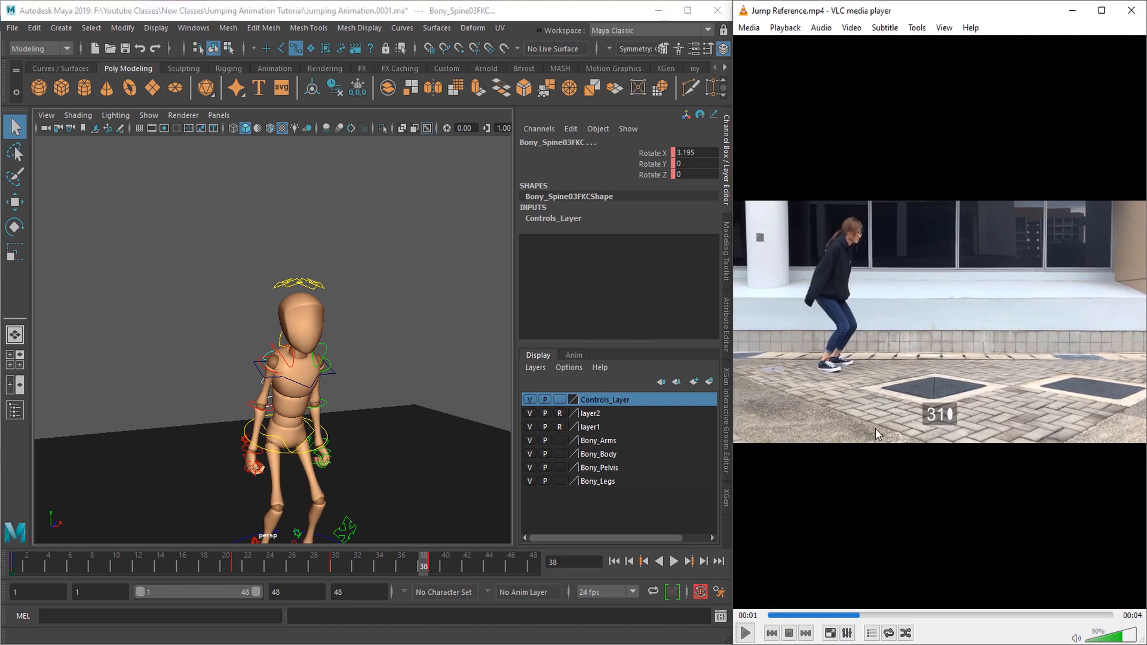
key(e)
key(e)
Step: Rotate the spine controls slightly at frame 38, and move the resulting key to frame 39
key(e)
key(e)
key(e)
key(e)
key(e)
key(e)
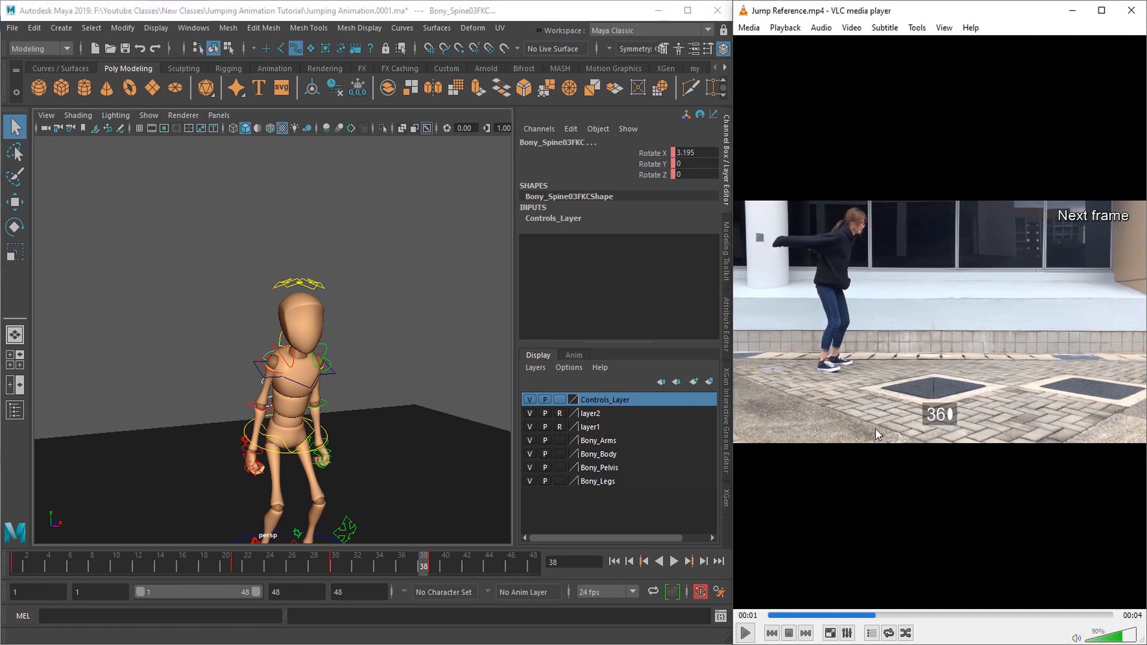
alt+drag(380, 387, 367, 397)
key(e)
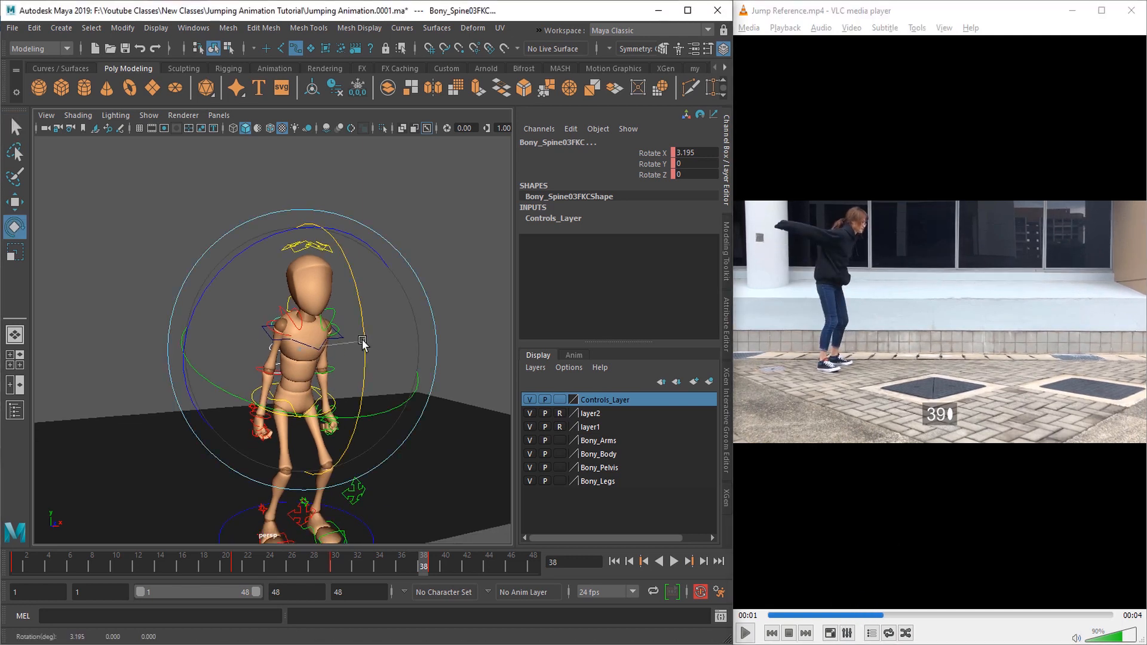
drag(363, 343, 365, 442)
key(q)
right_click(420, 567)
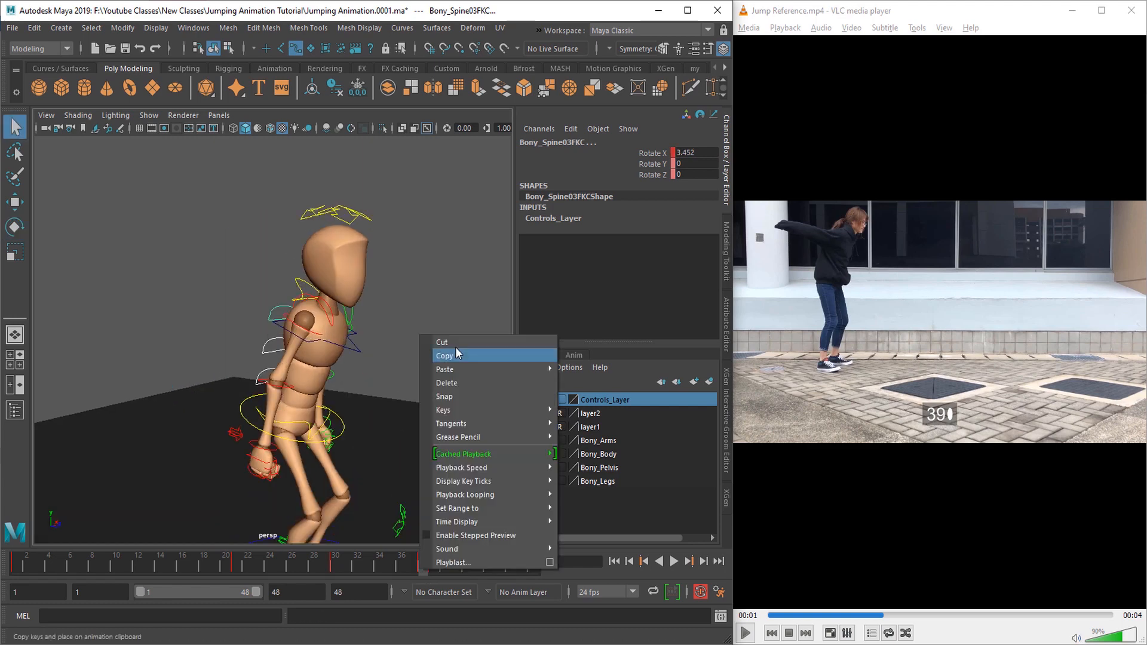
click(454, 342)
click(433, 564)
right_click(433, 564)
mouse_move(469, 365)
click(622, 377)
Step: Select all of the character's controls and key them at frame 39
alt+right_drag(335, 263, 119, 204)
drag(114, 189, 396, 528)
key(s)
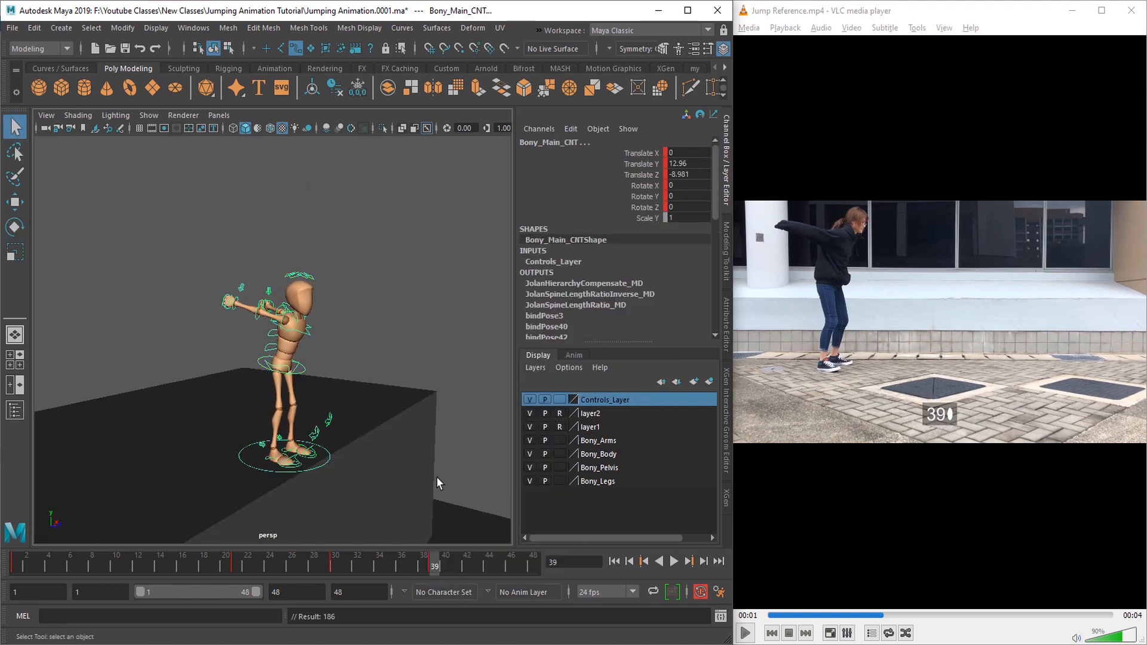
Step: Hide the control curves, scrub through the blocking, and play the animation from frame 1
alt+drag(401, 487, 336, 497)
key(h)
drag(359, 568, 94, 565)
alt+drag(359, 474, 531, 552)
click(614, 561)
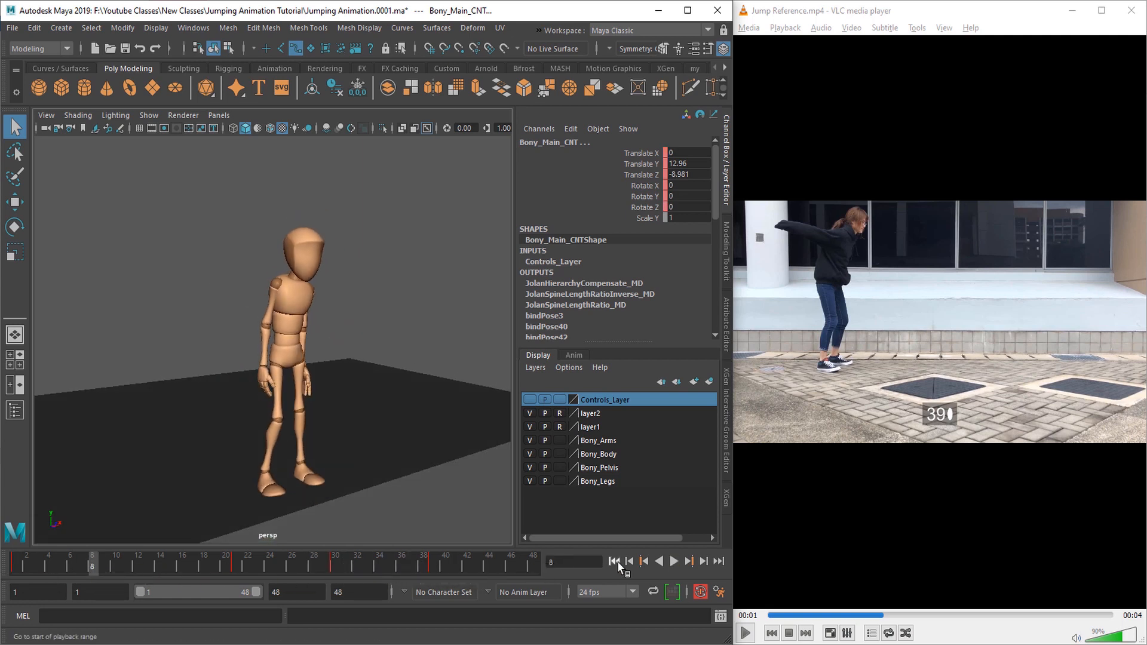
click(675, 565)
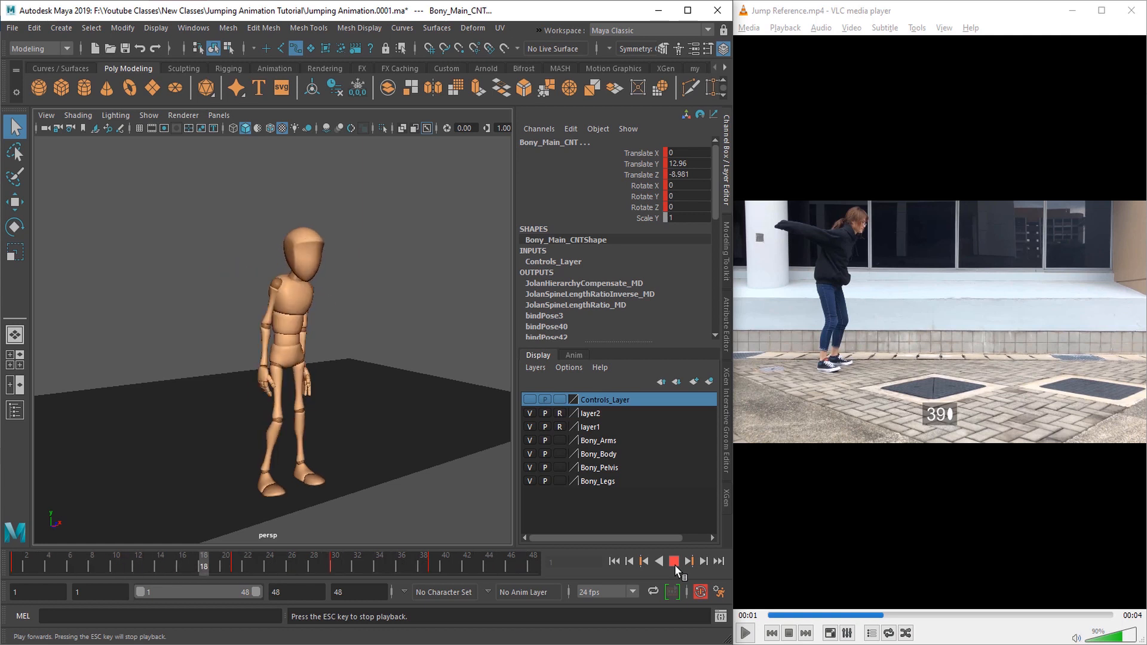
Step: Compare the character's frame 39 pose with the reference from several angles, including the side
alt+drag(324, 438, 389, 466)
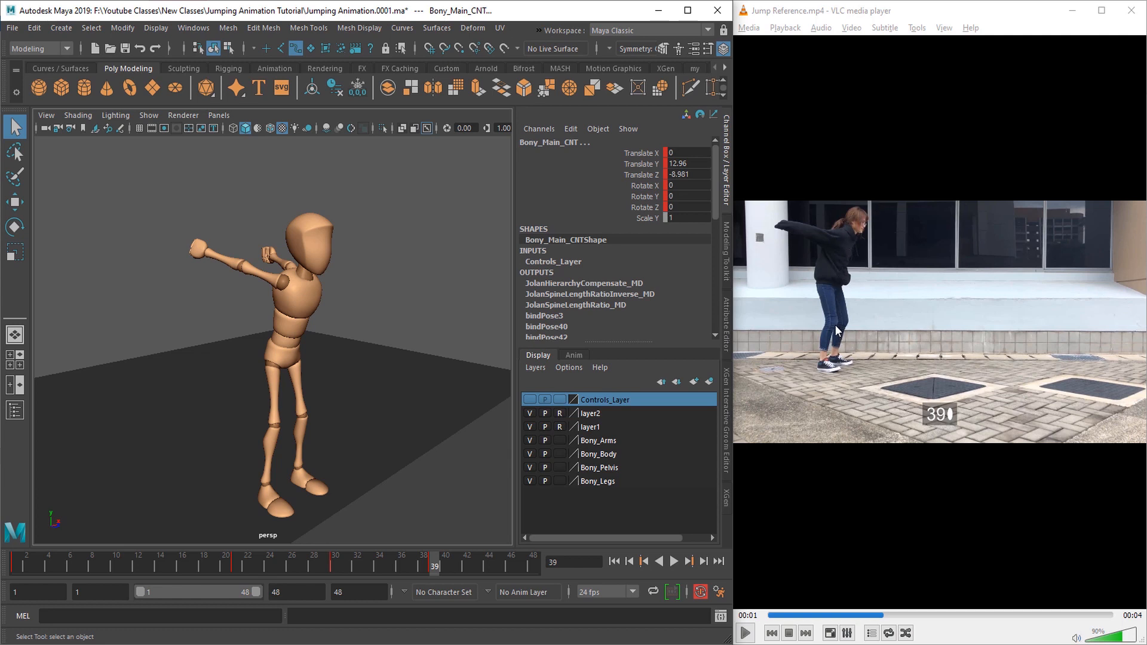
click(858, 227)
alt+drag(281, 404, 306, 454)
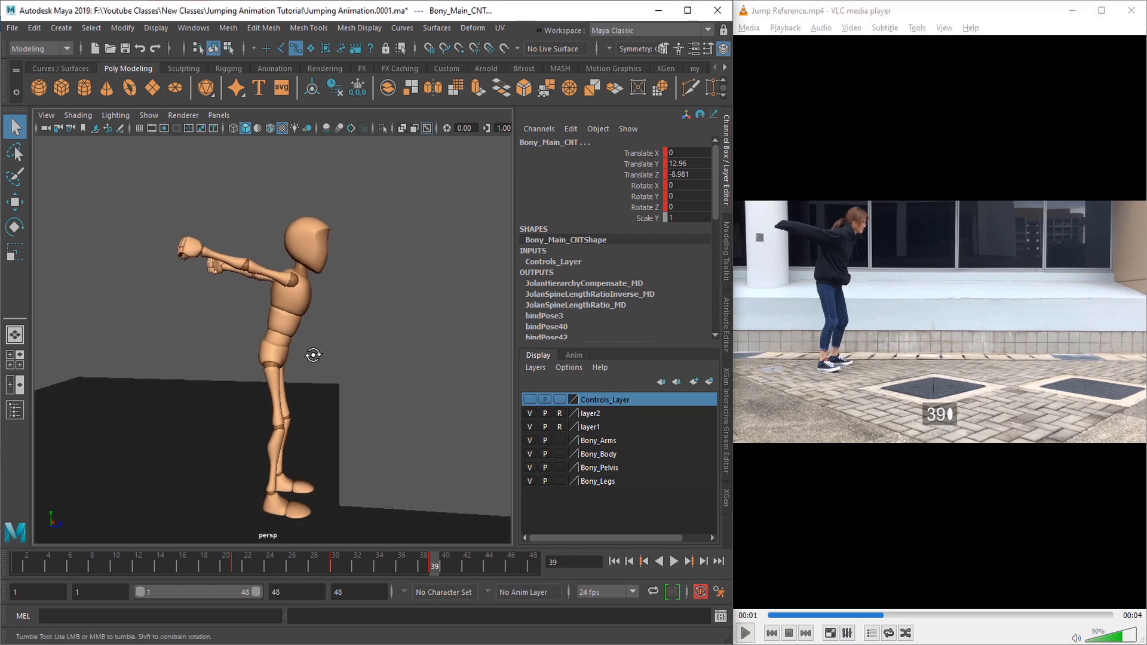
alt+drag(317, 242, 325, 362)
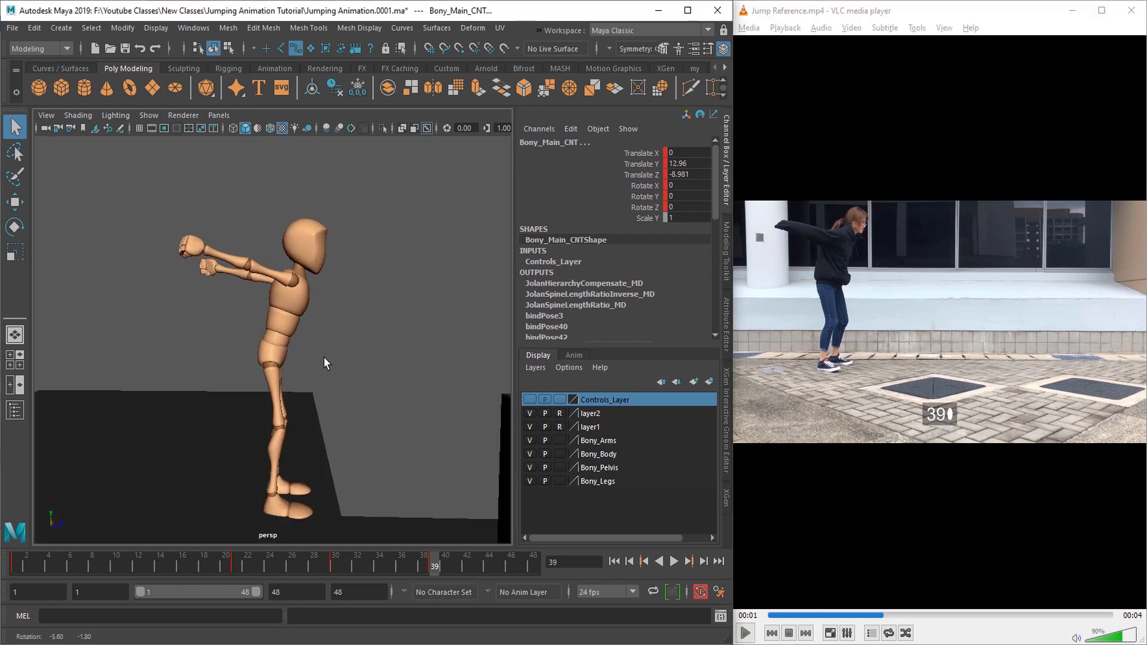
Step: Show the controls layer again, select the middle spine control, and compare the torso at frames 30 and 39
click(530, 400)
alt+drag(322, 418, 261, 363)
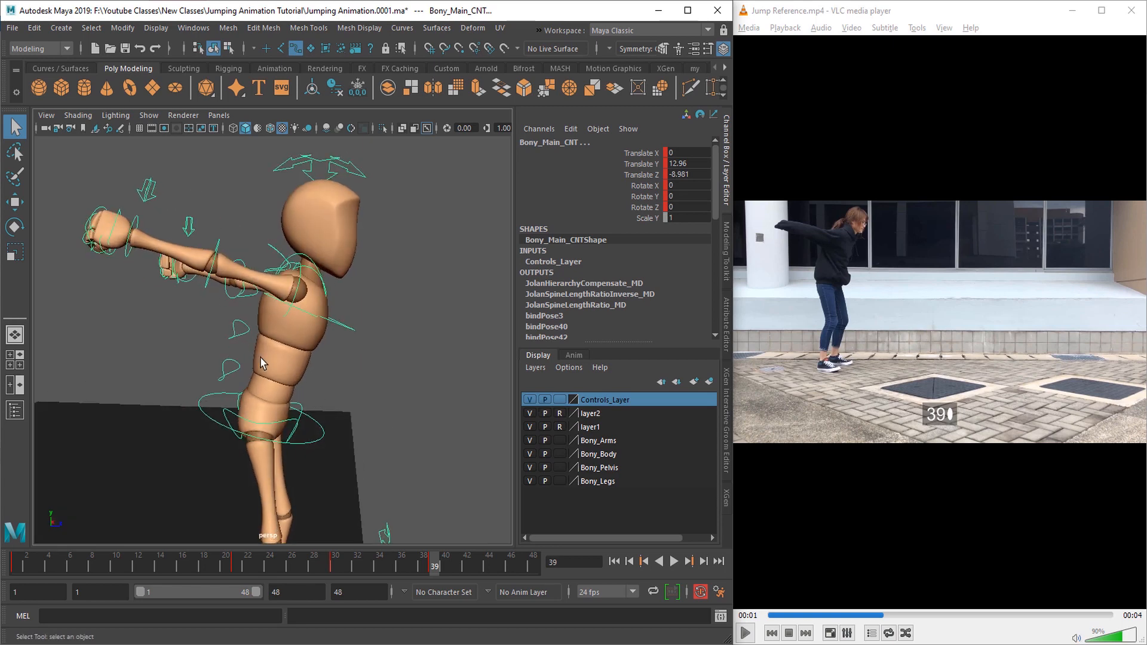
click(238, 332)
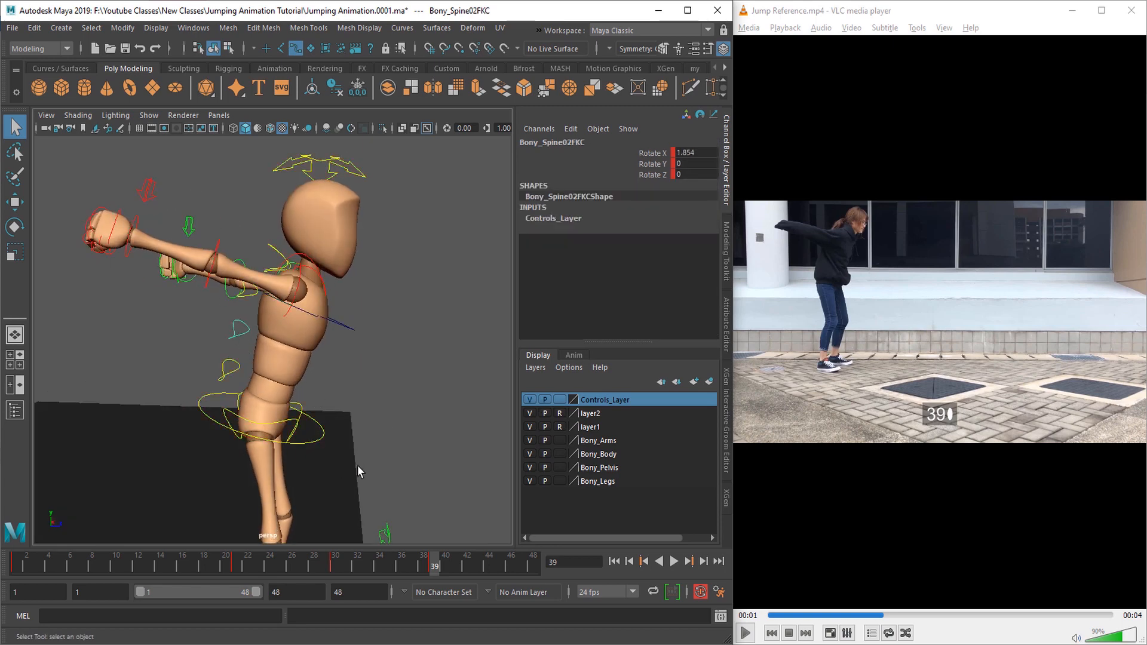
click(333, 565)
alt+drag(322, 450, 358, 460)
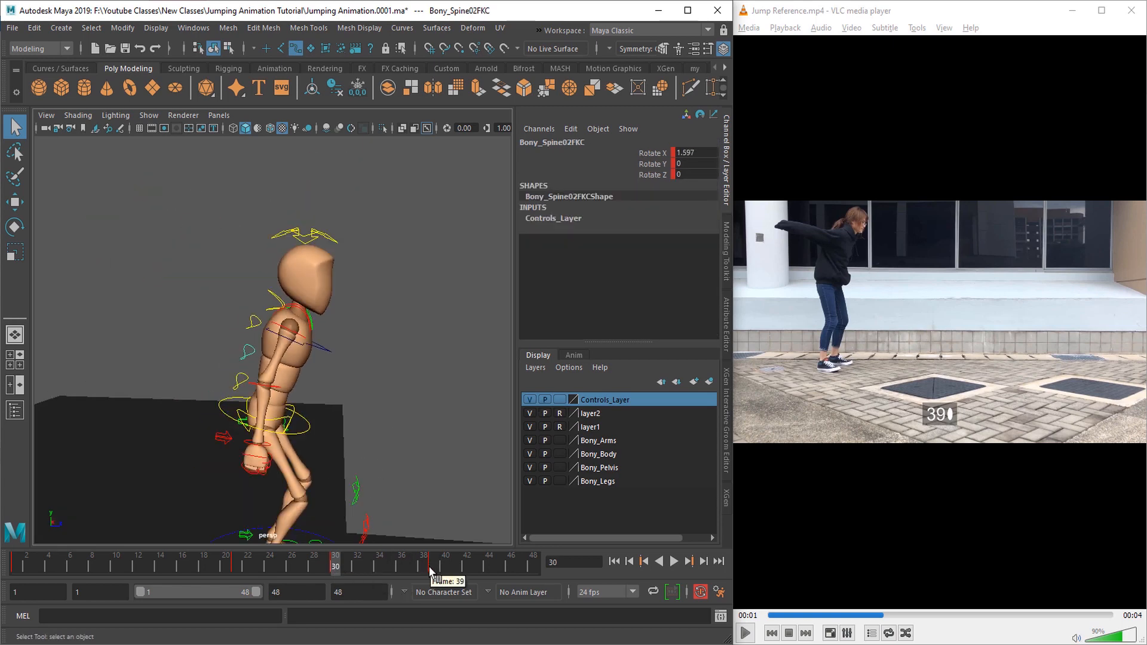
click(430, 568)
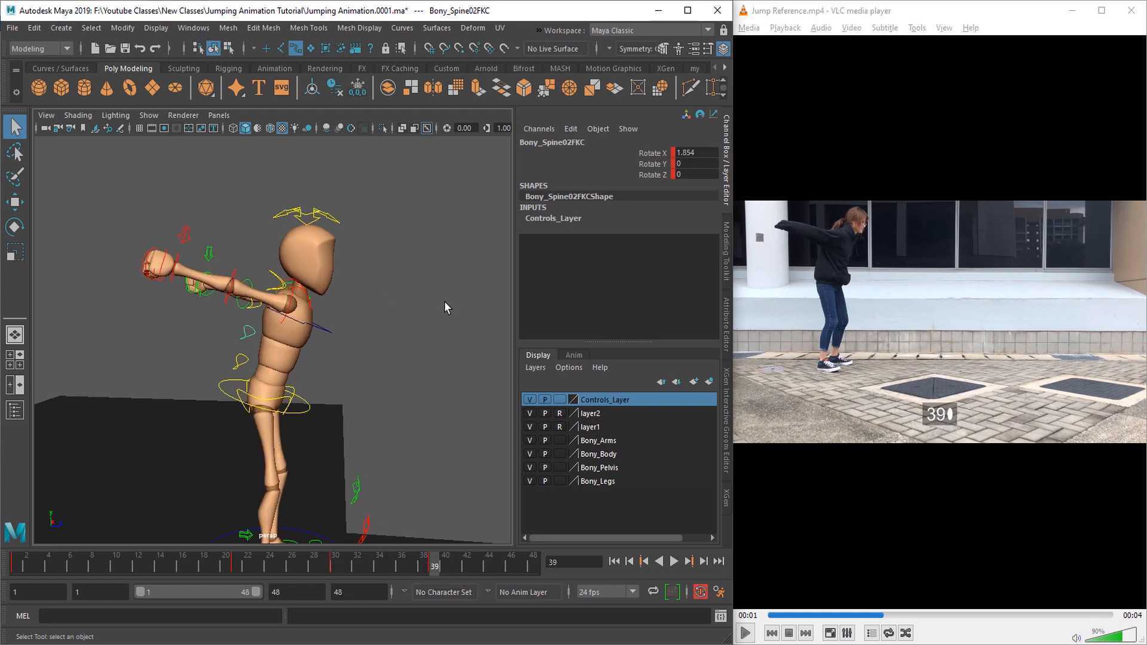
Step: Review the torso at frame 21, play the animation, and return to frame 1
drag(341, 574, 303, 565)
click(236, 571)
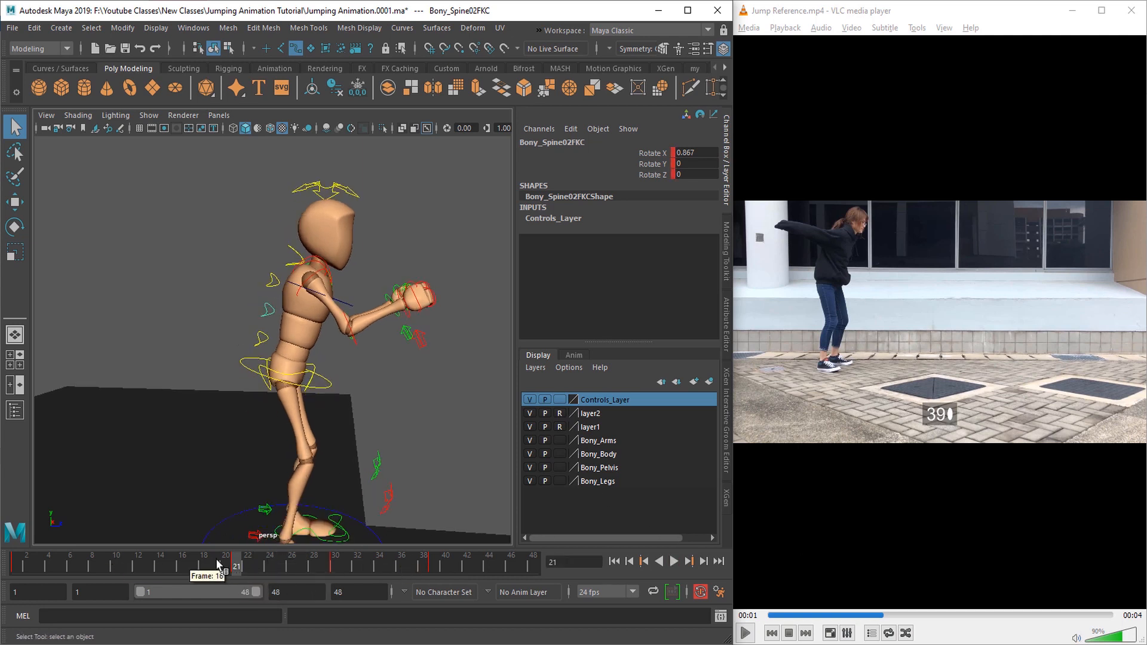
key(alt+v)
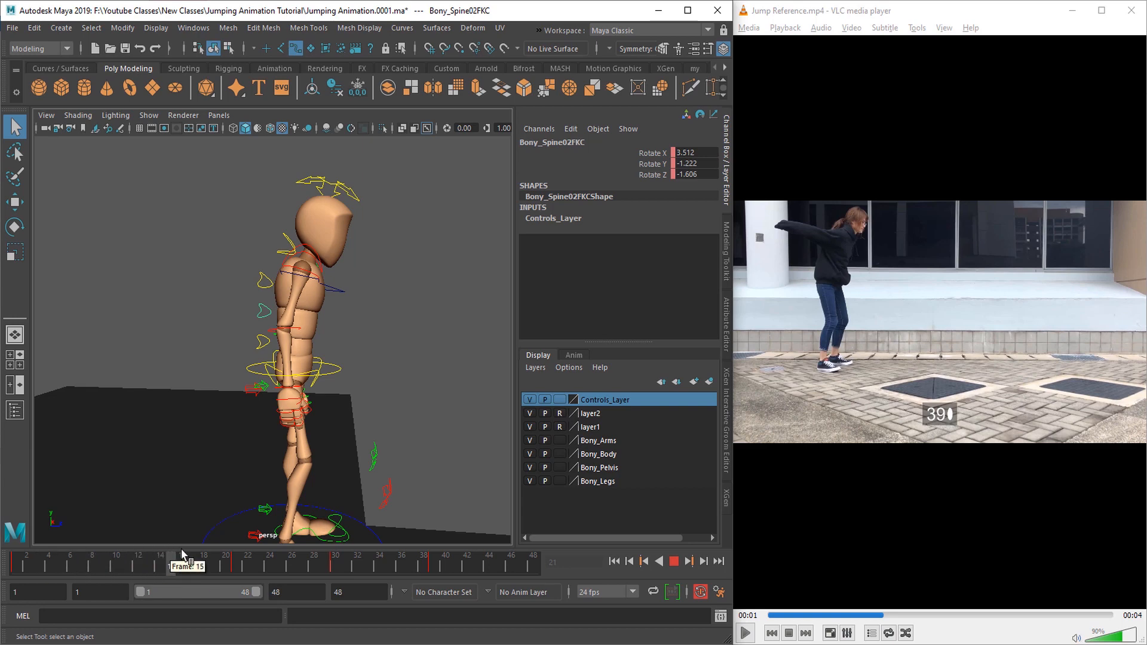
click(15, 565)
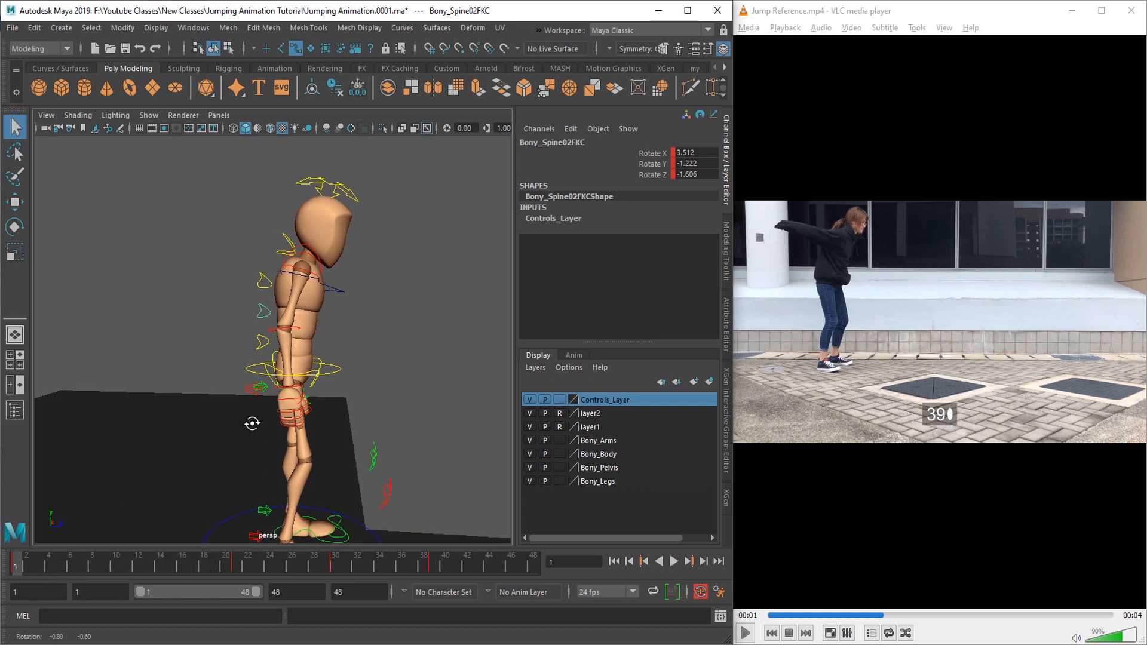
Step: Bend the torso forward at frame 21, rotating the middle spine control to about 18.3 in X
click(238, 568)
alt+drag(275, 418, 267, 387)
key(e)
drag(196, 324, 203, 311)
mouse_move(257, 353)
alt+mouse_down()
mouse_move(208, 356)
mouse_move(254, 347)
alt+mouse_up()
drag(194, 323, 213, 294)
mouse_move(232, 359)
alt+mouse_down()
mouse_move(205, 352)
mouse_move(215, 365)
alt+mouse_up()
key(q)
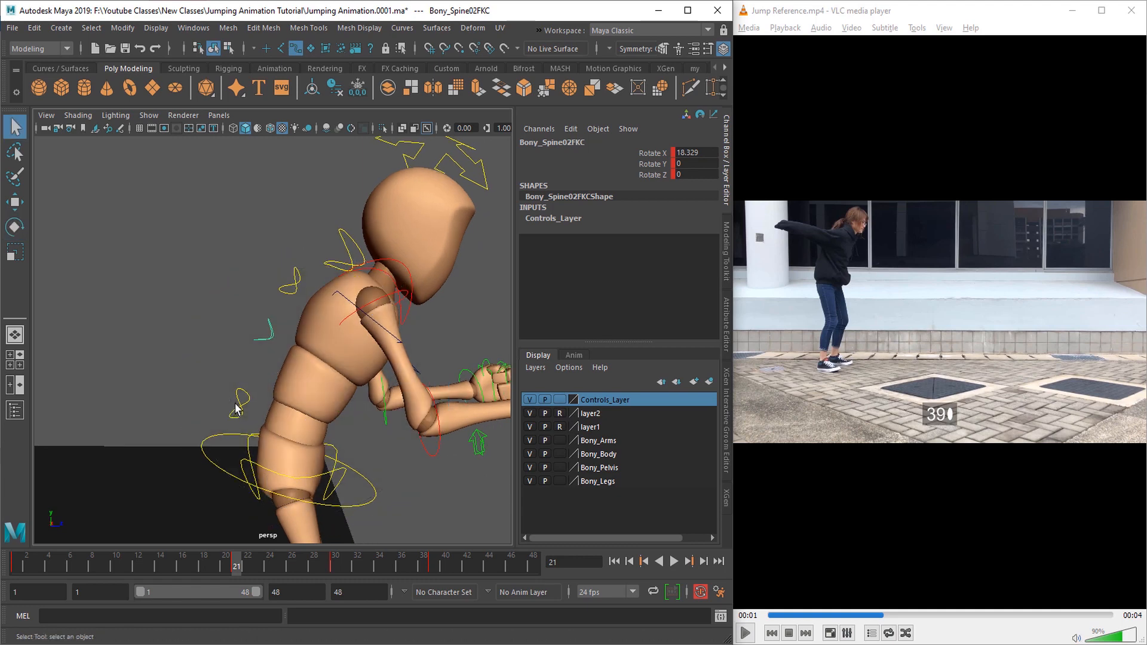
Step: Rotate the lower spine control at frame 21 to shape the curve of the lower back
alt+drag(259, 410, 236, 383)
key(e)
drag(225, 314, 202, 334)
mouse_move(221, 388)
alt+mouse_down()
mouse_move(186, 396)
mouse_move(209, 400)
alt+mouse_up()
scroll(206, 370, down, 2)
drag(203, 337, 195, 350)
mouse_move(242, 427)
alt+mouse_down()
mouse_move(266, 440)
mouse_move(240, 426)
alt+mouse_up()
Step: Compare the torso at frames 21 and 30, and rotate the middle spine control at frame 30
click(339, 569)
alt+drag(280, 382, 265, 371)
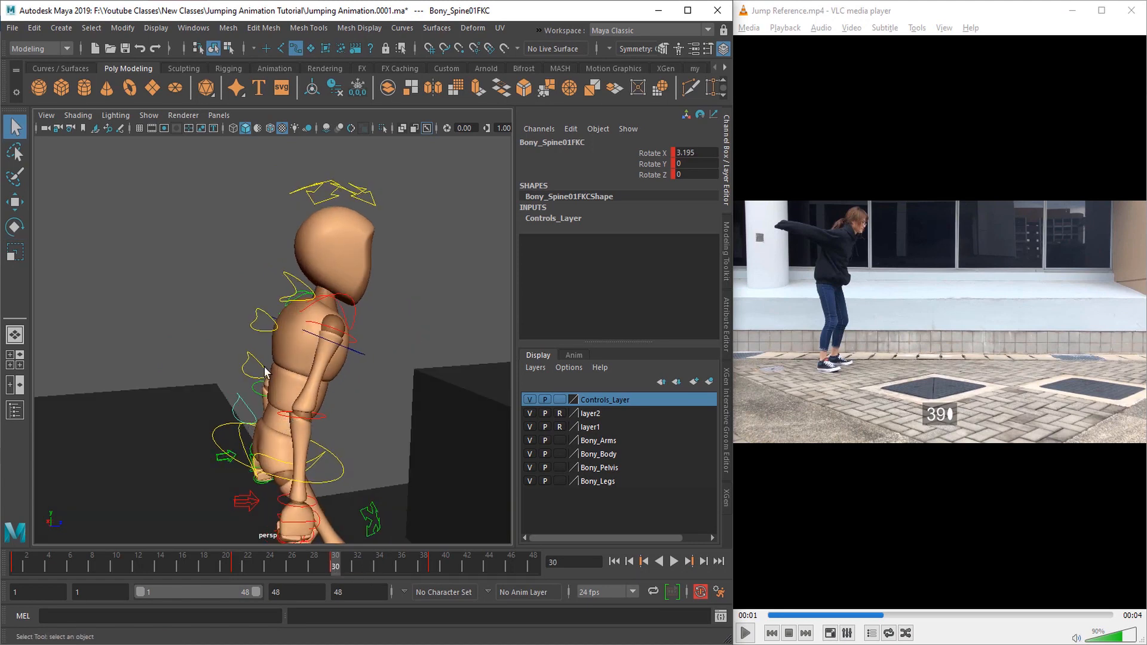
alt+drag(287, 439, 289, 415)
click(235, 565)
click(336, 565)
click(241, 372)
key(e)
alt+drag(229, 438, 244, 445)
mouse_move(218, 295)
mouse_down()
mouse_move(209, 306)
mouse_move(235, 286)
mouse_up()
key(q)
Step: Rotate the lower spine control and readjust the middle one at frame 30 to refine the back's curve
click(238, 419)
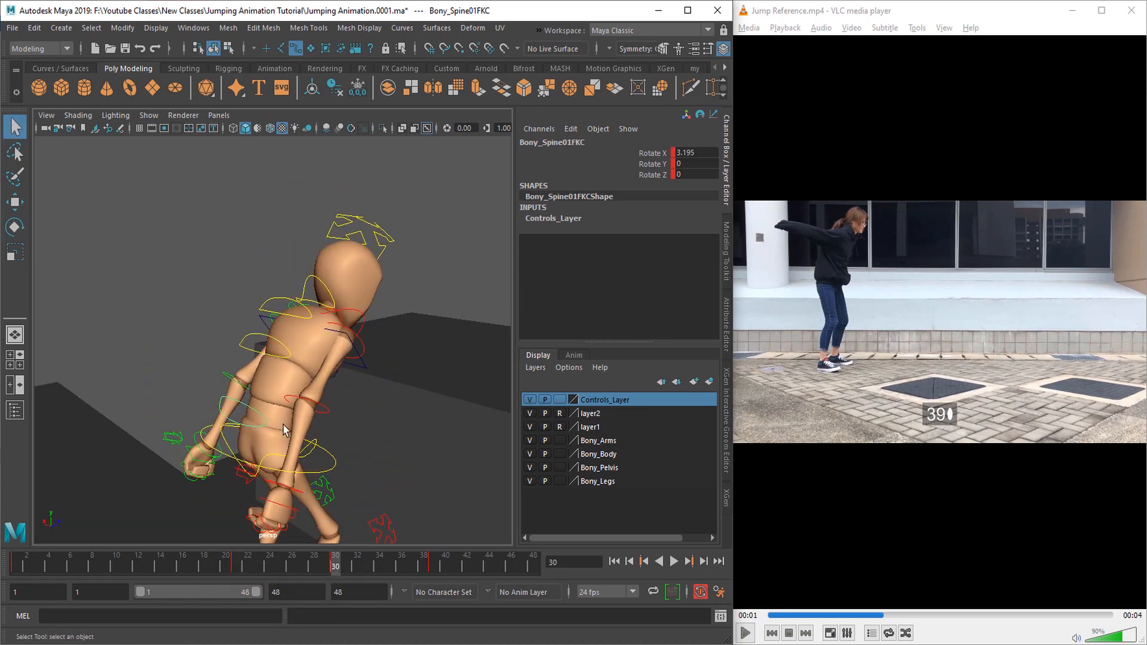
alt+drag(282, 429, 272, 418)
key(e)
drag(232, 314, 245, 357)
key(q)
click(245, 357)
key(e)
drag(195, 285, 192, 294)
key(q)
Step: Rotate the middle spine control at frame 39 to reshape the torso in the arms-back pose
alt+drag(269, 426, 332, 437)
click(431, 570)
alt+drag(263, 399, 211, 392)
key(e)
drag(197, 305, 216, 261)
alt+drag(248, 347, 267, 342)
key(q)
Step: Arch the lower back at frame 39 by rotating the lower spine control to about -19.1 in X
click(239, 372)
key(e)
drag(207, 312, 186, 367)
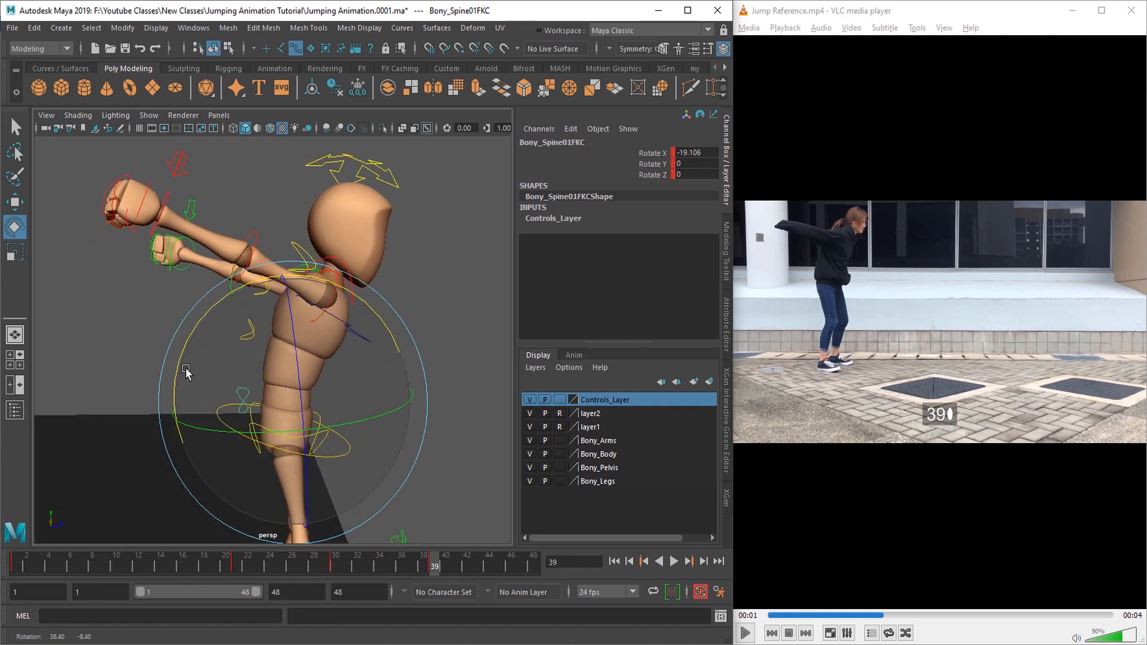
alt+drag(222, 447, 195, 443)
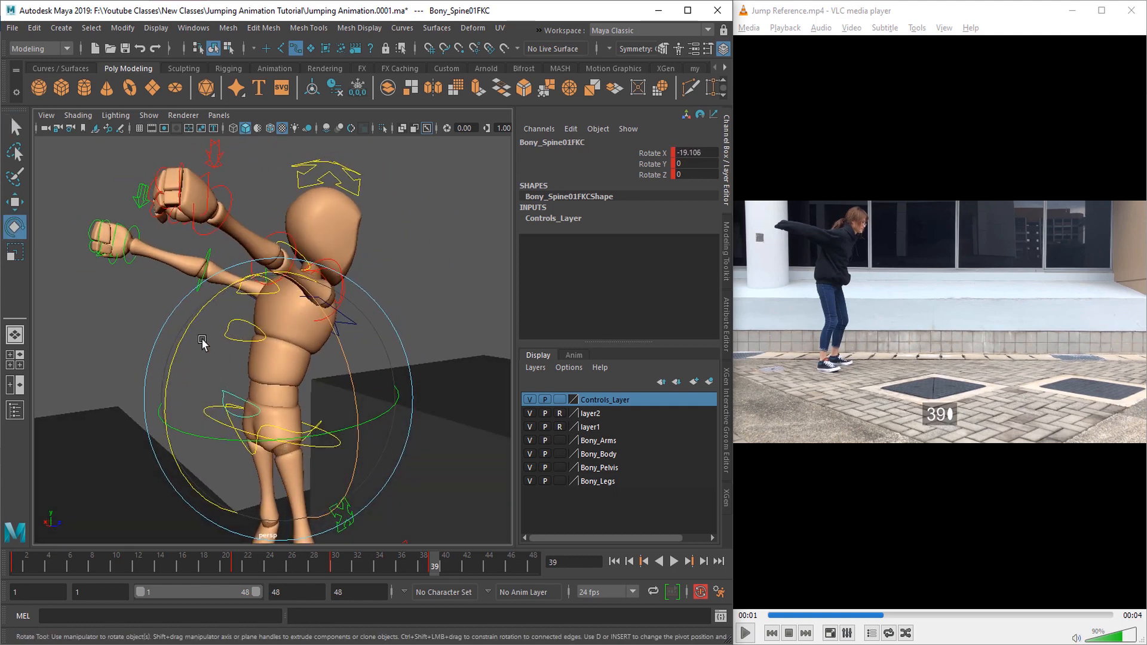
drag(189, 328, 188, 331)
mouse_move(153, 366)
alt+mouse_down()
mouse_move(177, 366)
mouse_move(150, 364)
alt+mouse_up()
drag(189, 322, 189, 328)
key(q)
Step: Rotate the upper-torso control at frame 39 to continue the spine's curve toward the neck
alt+drag(203, 385, 233, 413)
alt+drag(234, 334, 294, 366)
click(284, 324)
key(e)
drag(210, 295, 230, 269)
alt+drag(302, 317, 209, 278)
key(q)
Step: Tilt the head control at frame 39 to about -19.2 in X
click(389, 223)
alt+drag(383, 230, 311, 257)
key(e)
drag(279, 197, 251, 222)
alt+drag(251, 239, 335, 227)
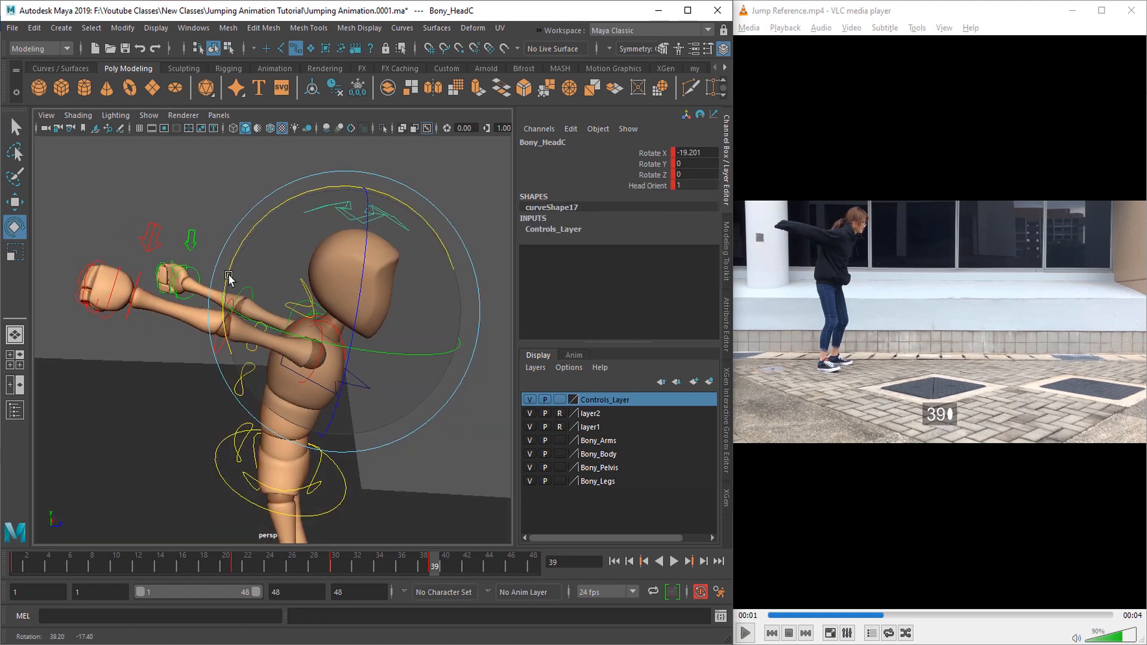
alt+drag(272, 287, 239, 287)
key(q)
Step: Select all of the character's controls and hide the controls layer
alt+right_drag(257, 322, 180, 341)
drag(194, 263, 417, 475)
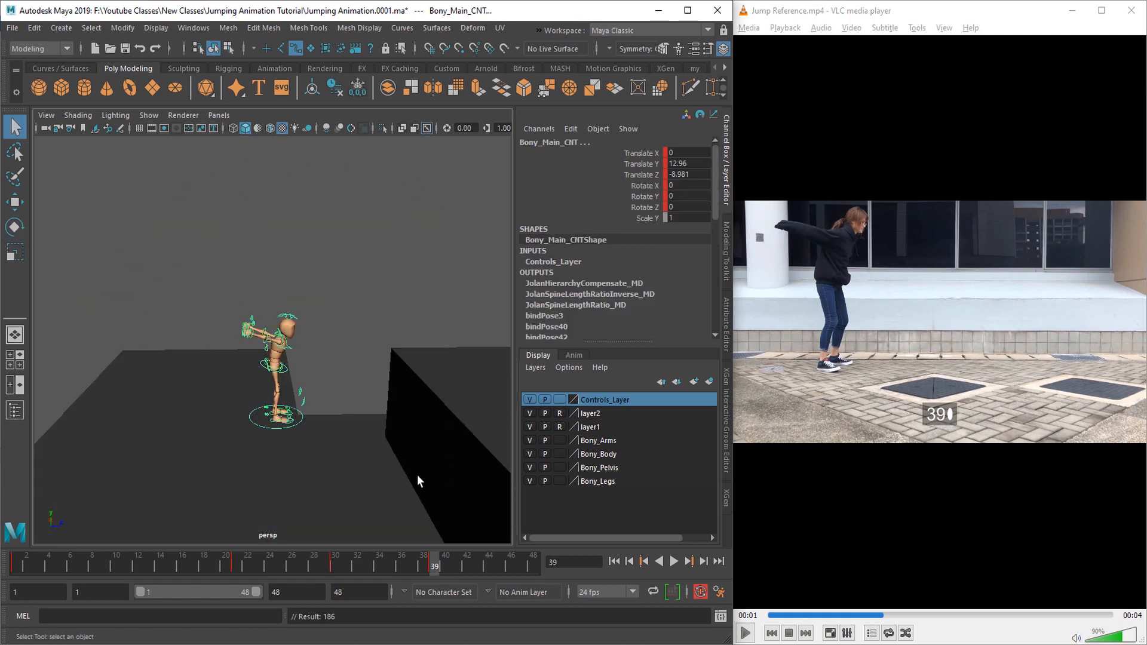
alt+right_drag(334, 454, 382, 431)
click(530, 399)
alt+drag(470, 421, 415, 434)
Step: Play the animation, check the pose at frame 45, and replay the motion from frame 1
key(alt+v)
click(496, 562)
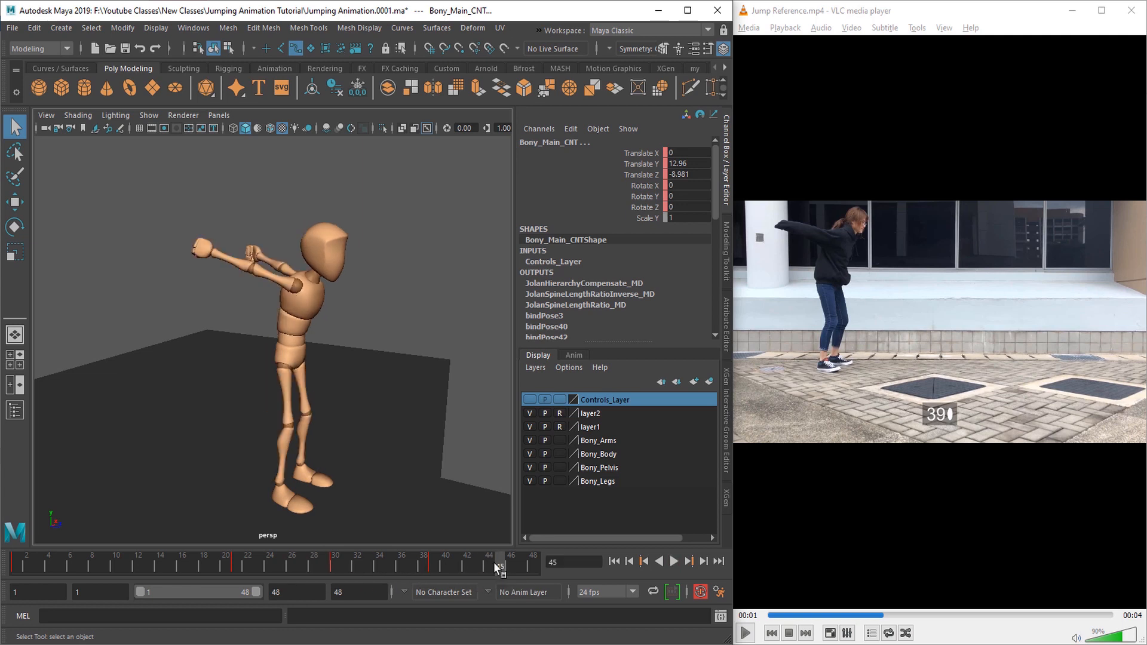
alt+drag(374, 471, 439, 473)
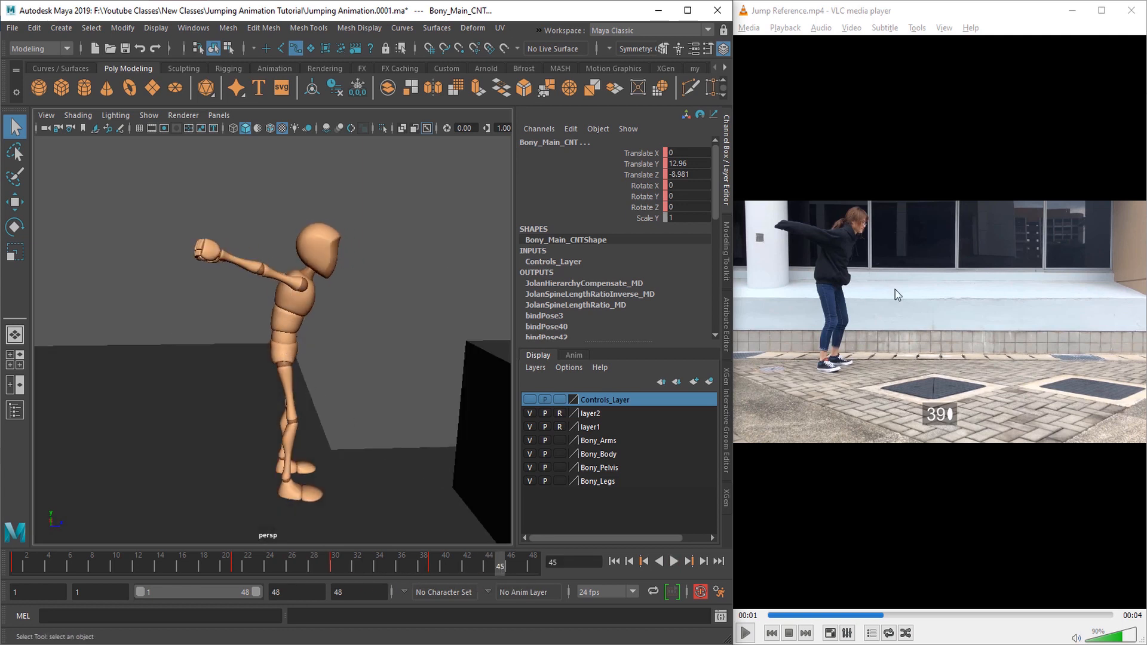
alt+drag(323, 249, 358, 431)
click(615, 561)
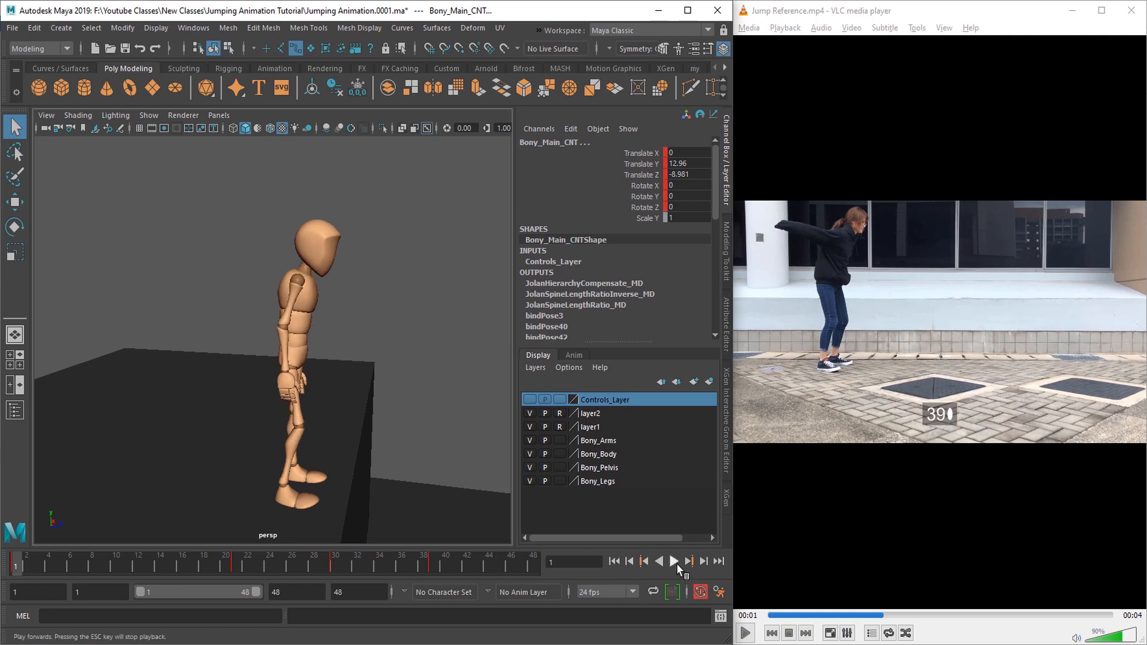
click(674, 562)
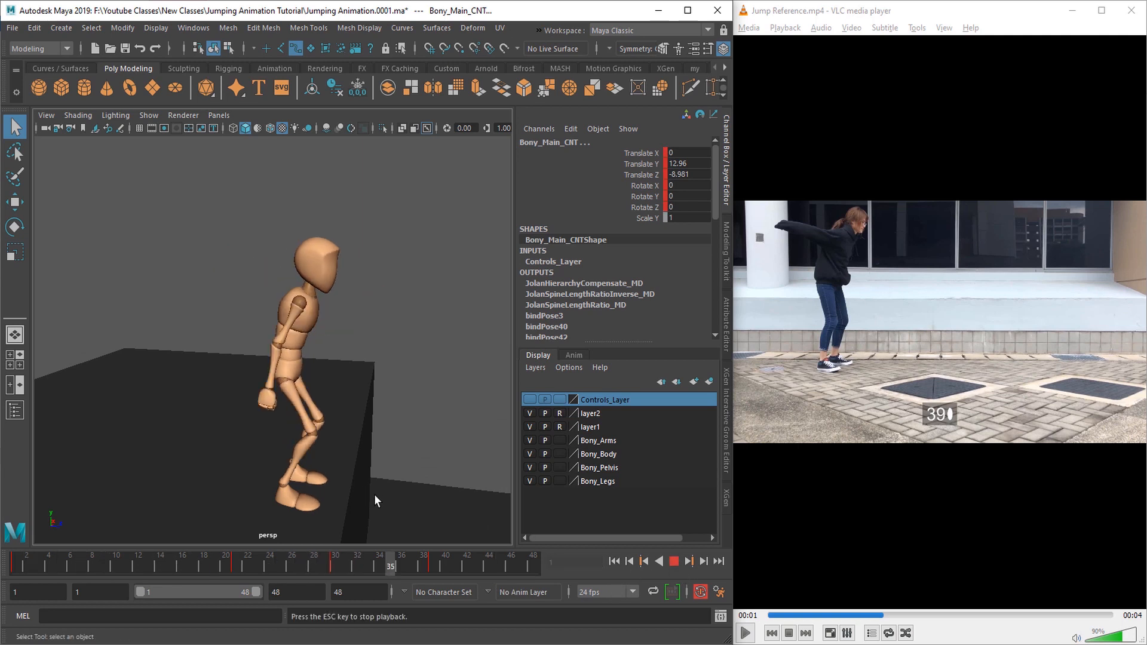
alt+drag(370, 494, 382, 514)
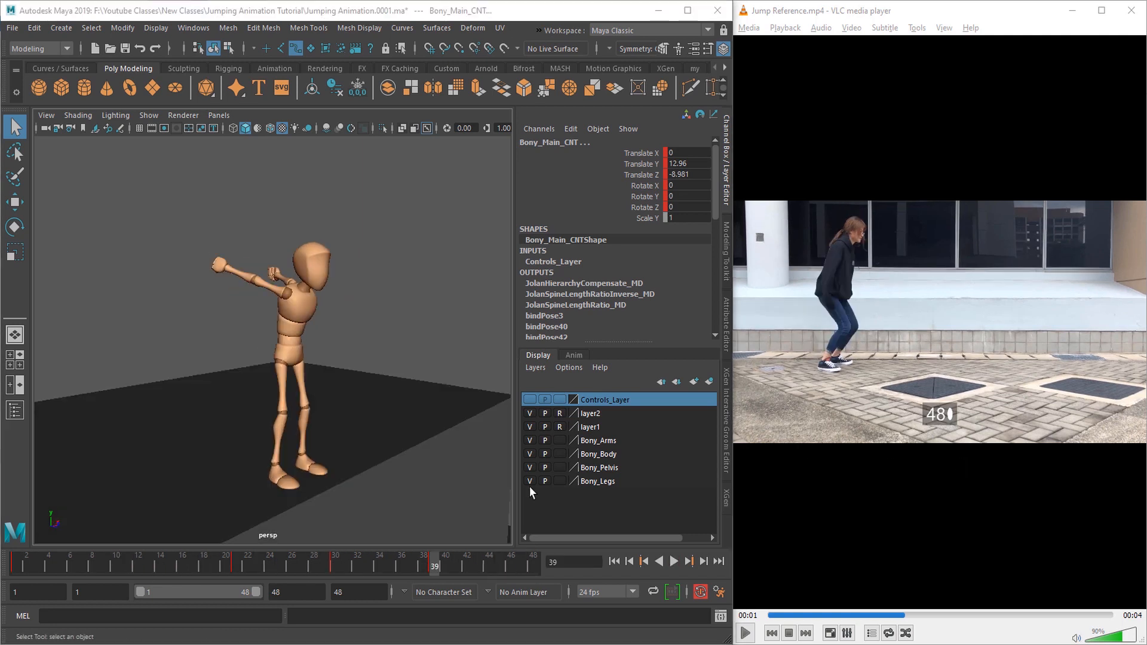
Step: Switch to VLC and step the jump reference frame by frame from about frame 37 to 49
click(918, 512)
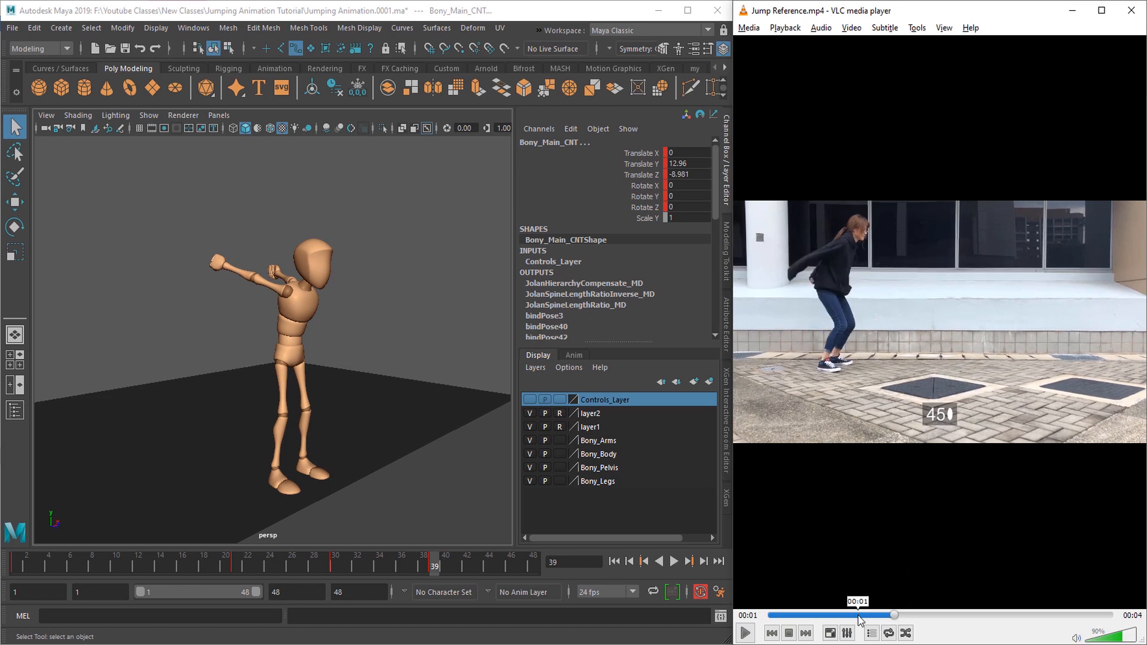
click(858, 616)
key(e)
key(e)
key(e)
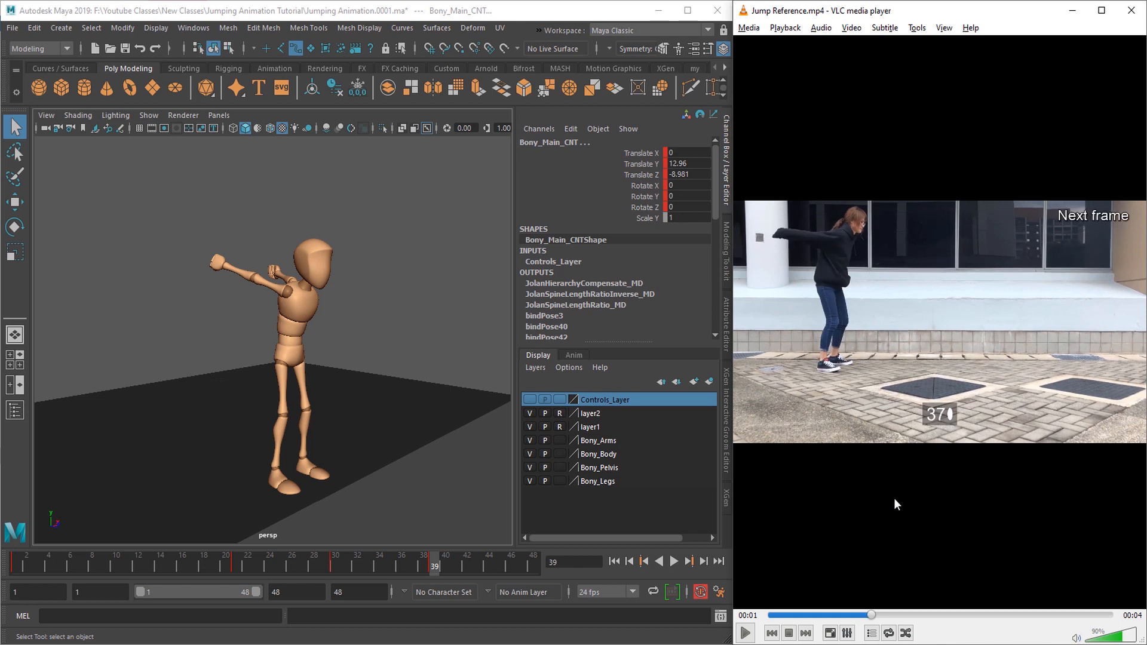
key(e)
key(e)
key(e)
key(e)
key(e)
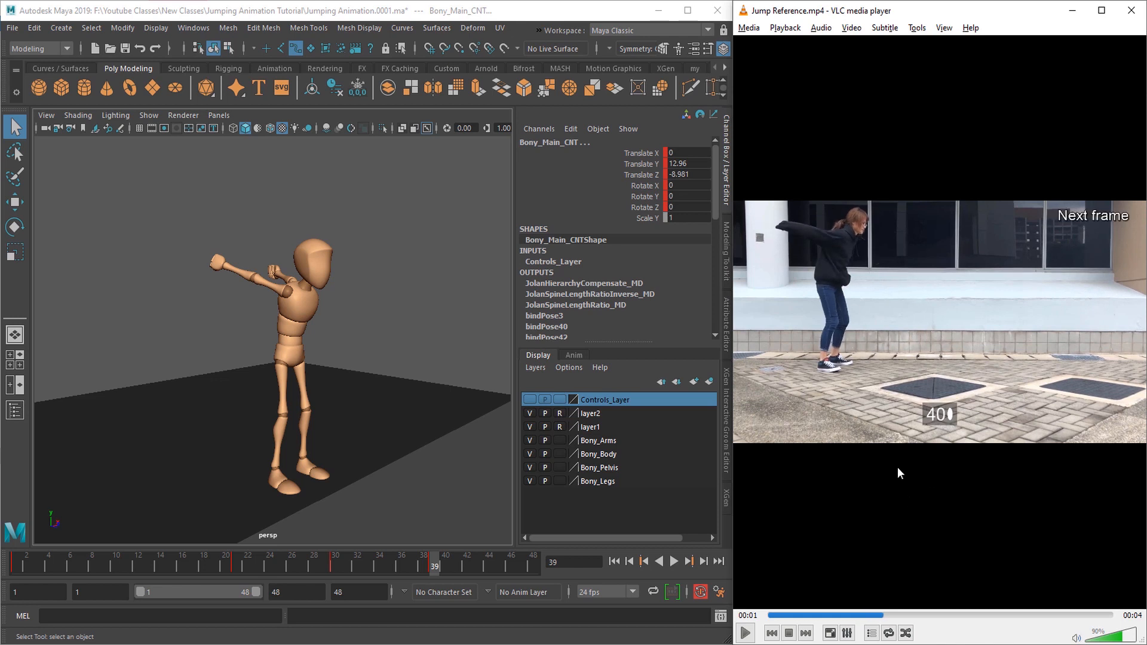
key(e)
key(e)
key(e)
key(e)
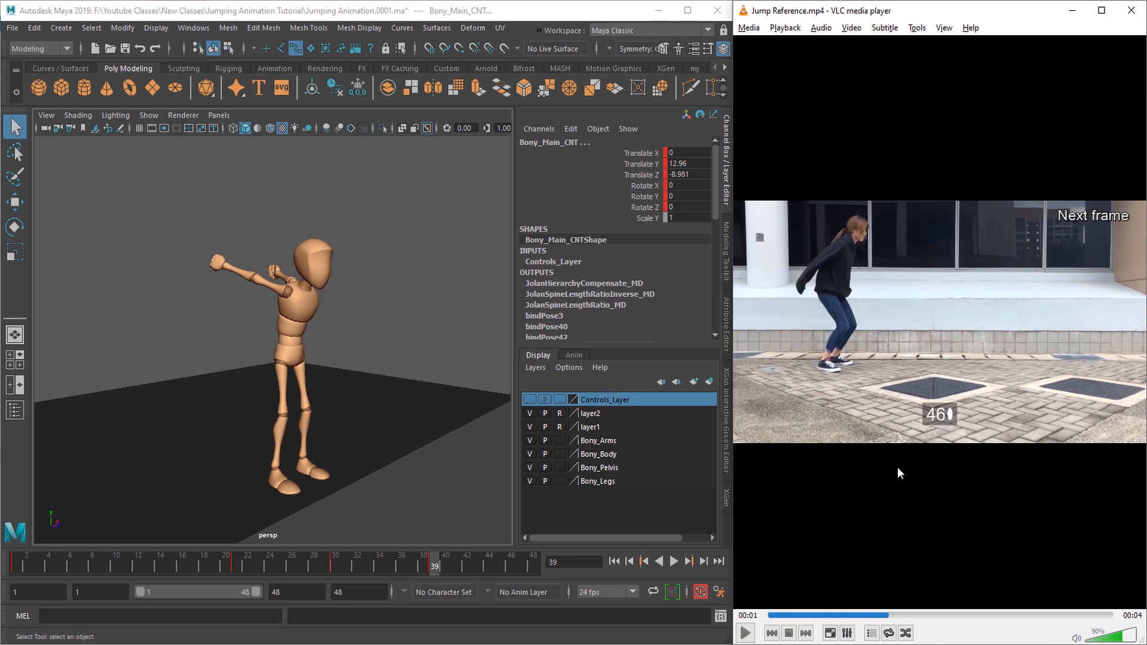
key(e)
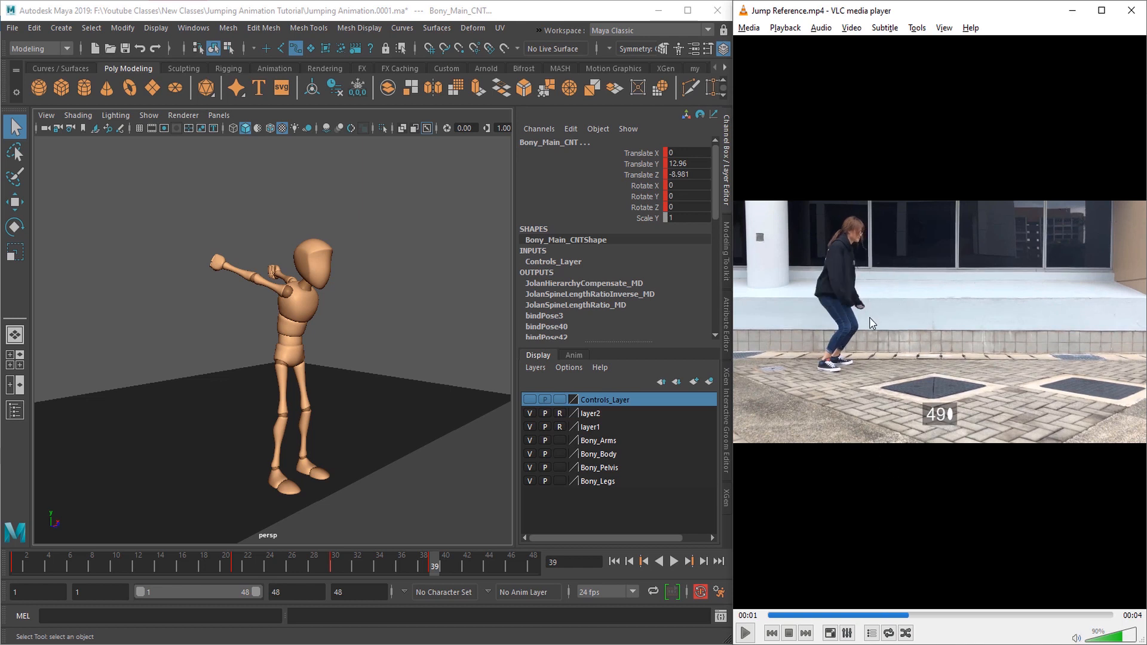
Step: Rewind the reference video slightly and step it forward to the crouch at frame 48
click(876, 616)
key(e)
key(e)
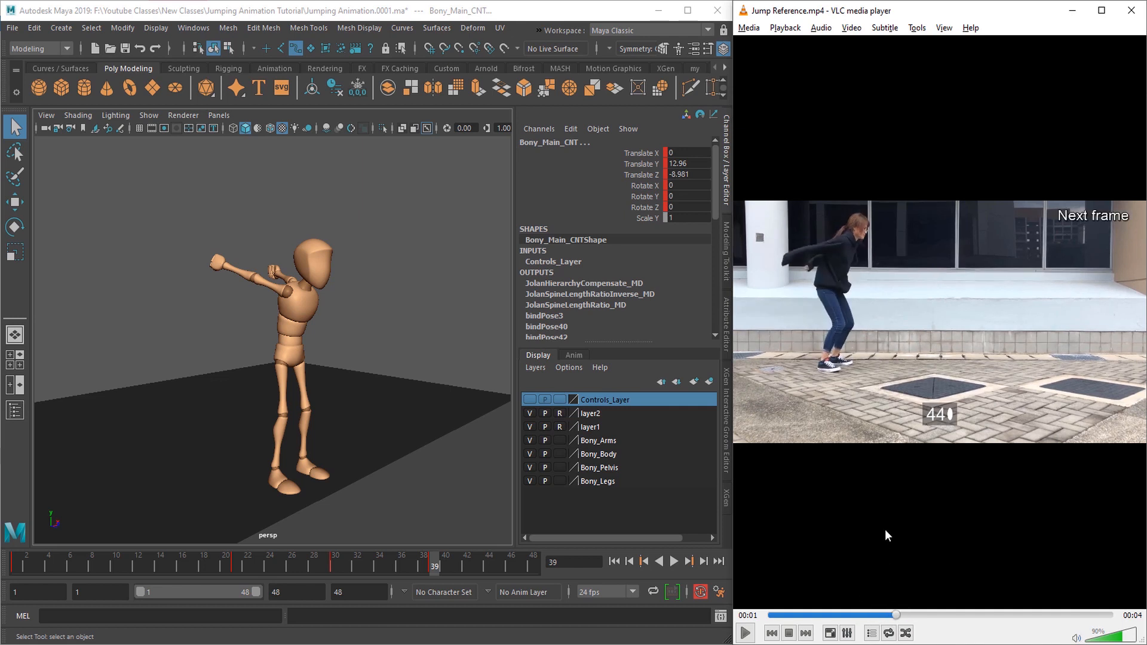
key(e)
key(e)
key(e)
key(e)
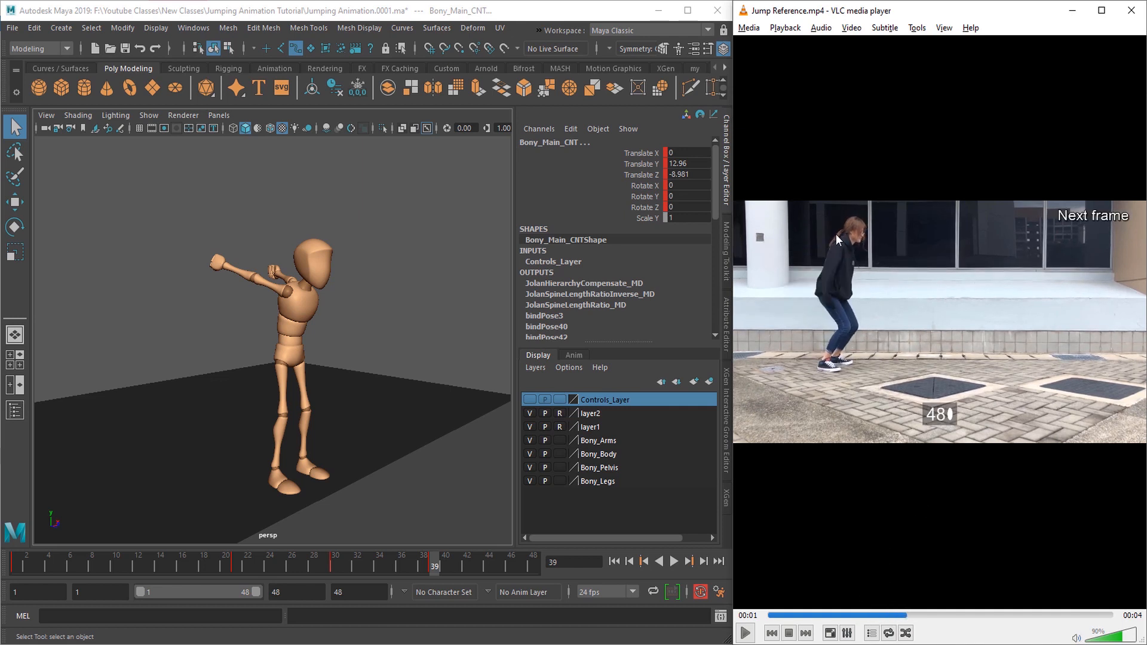
Step: Switch to Maya and key all the character's controls at frame 48 with the controls layer shown
alt+drag(305, 478, 350, 482)
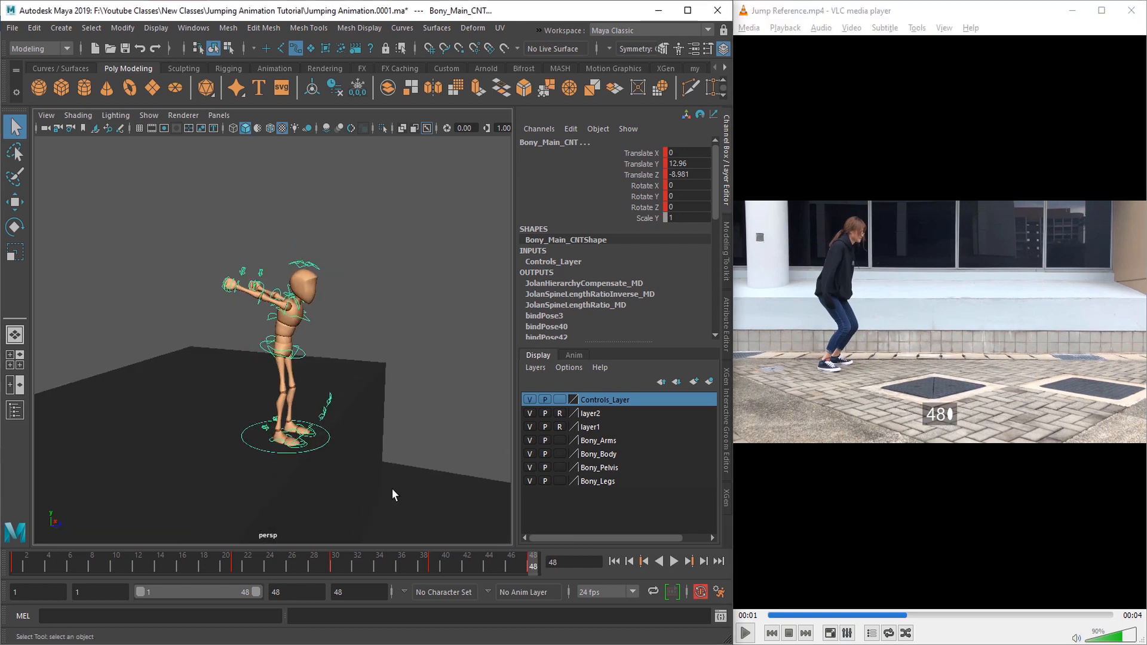
key(s)
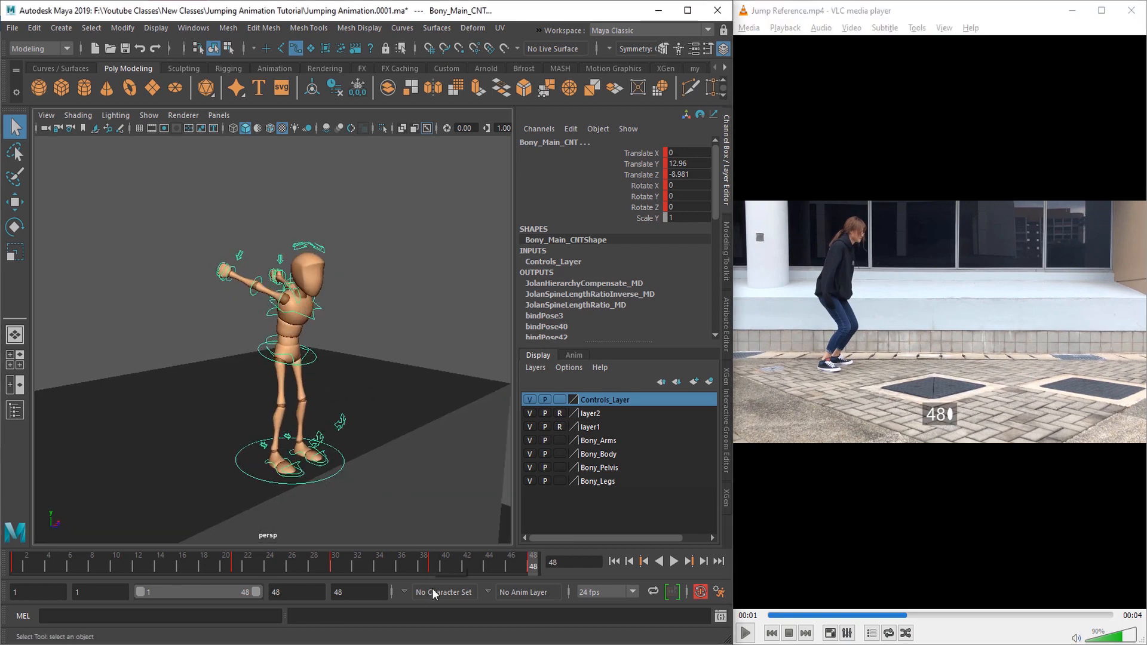
alt+drag(292, 457, 332, 455)
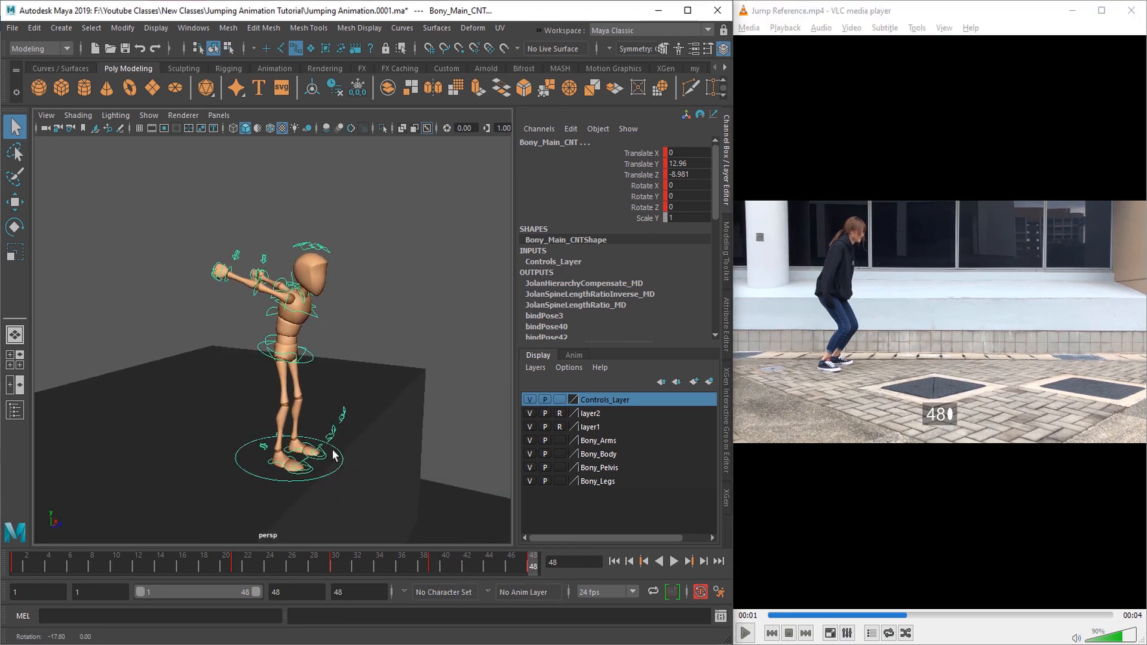
Step: Hide the controls layer and examine the crouch pose at frame 30 from several angles
click(336, 567)
alt+drag(338, 456, 382, 459)
click(529, 399)
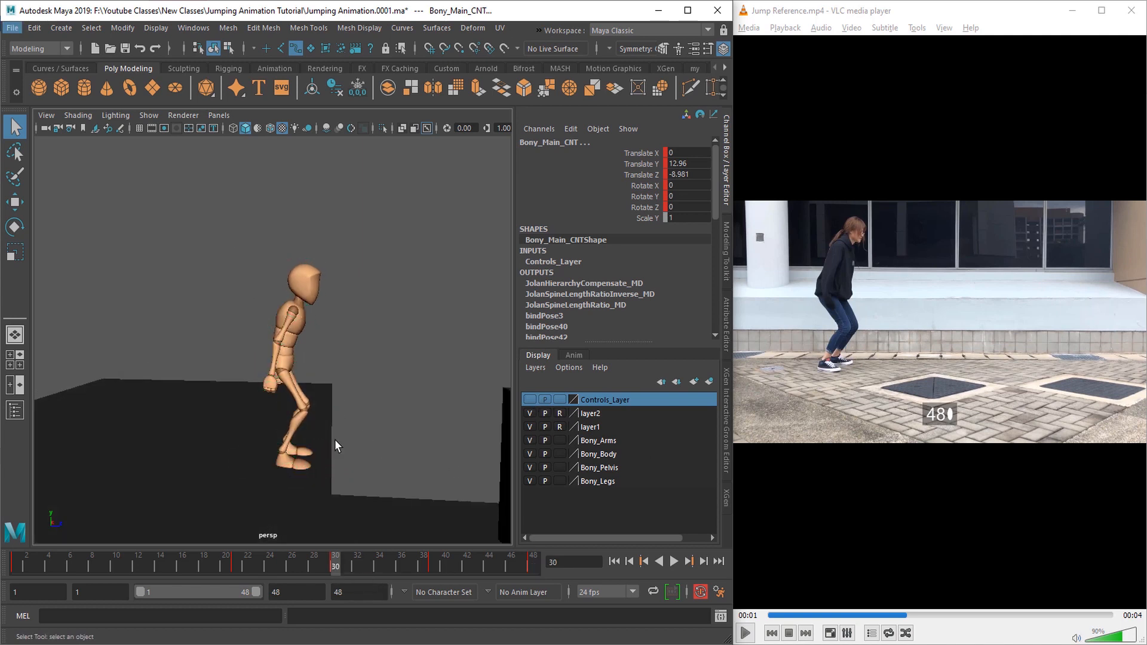
alt+drag(263, 458, 299, 455)
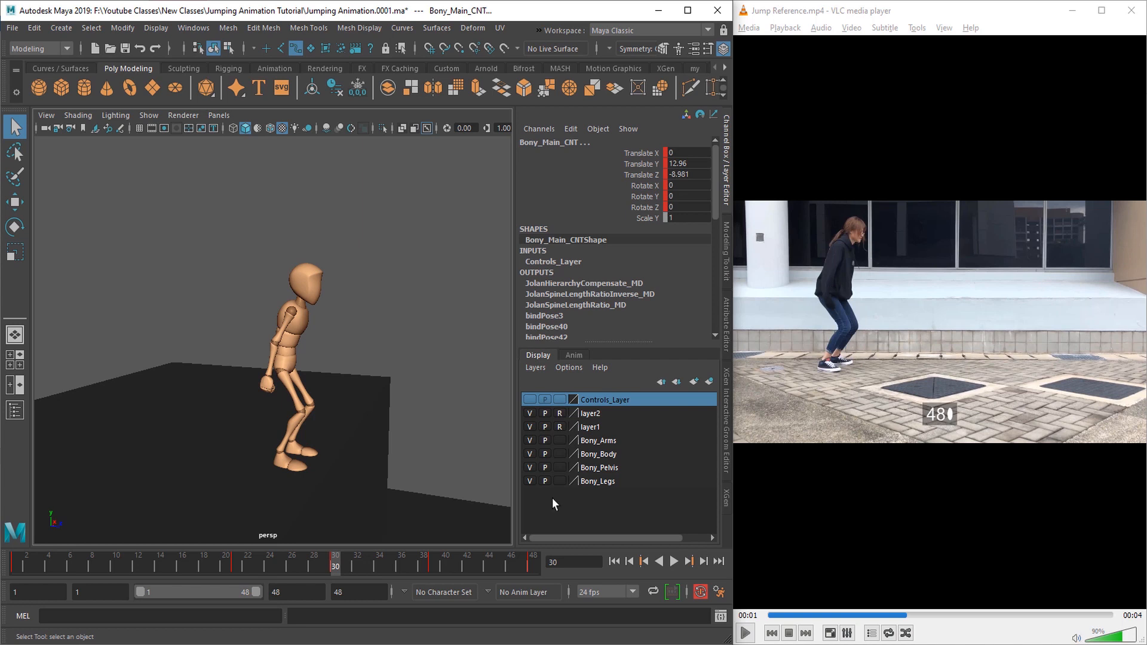
alt+drag(373, 486, 347, 482)
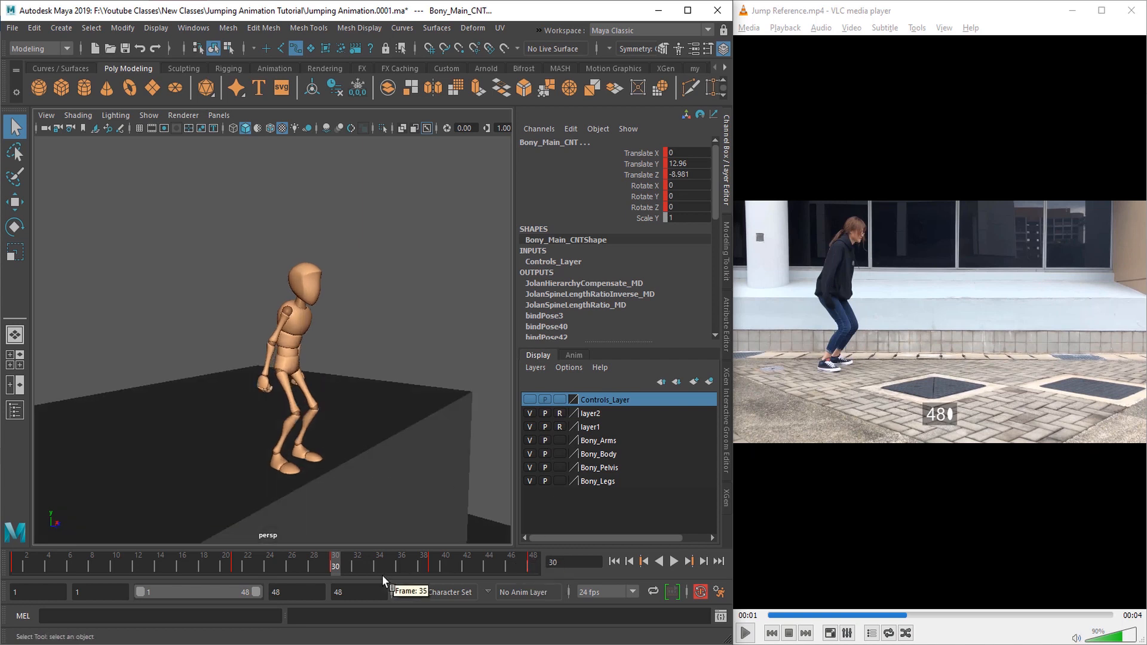
Step: Show the controls layer, select all controls, and copy their keys from frame 30 to frame 48
click(531, 400)
scroll(265, 362, down, 5)
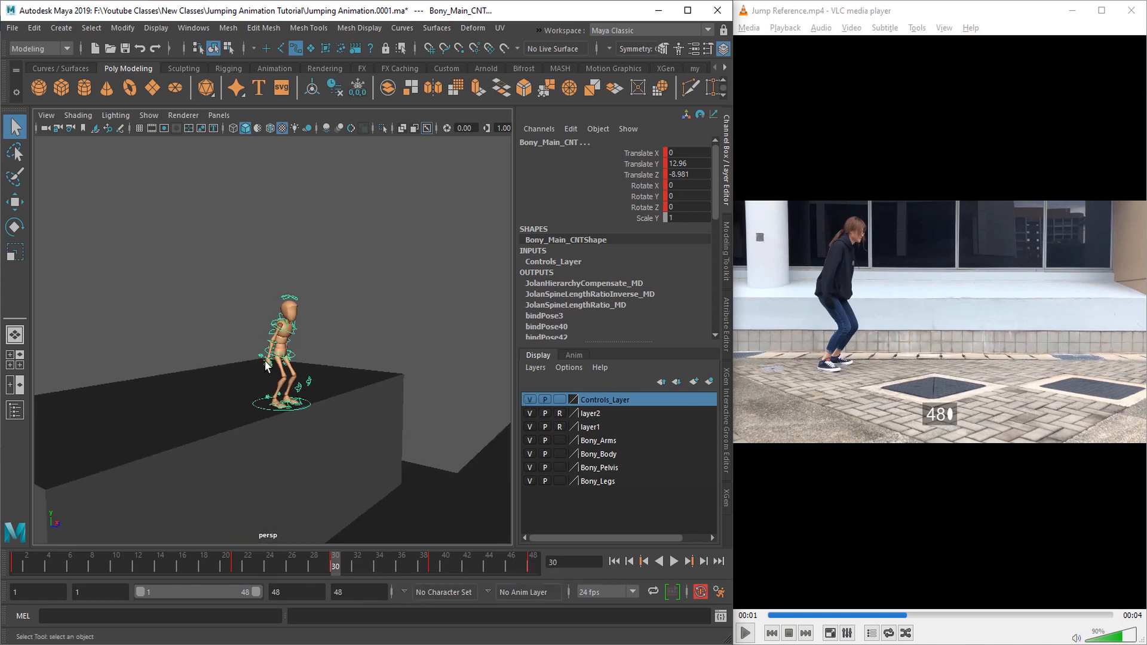
alt+drag(289, 466, 407, 489)
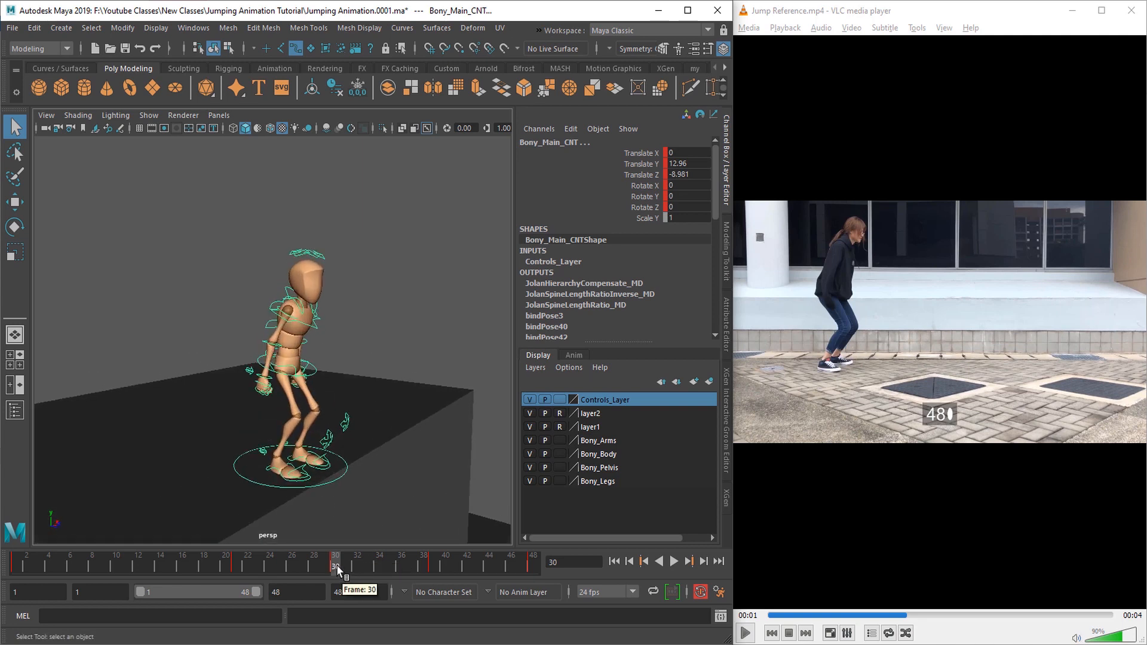
drag(170, 197, 401, 525)
right_click(342, 568)
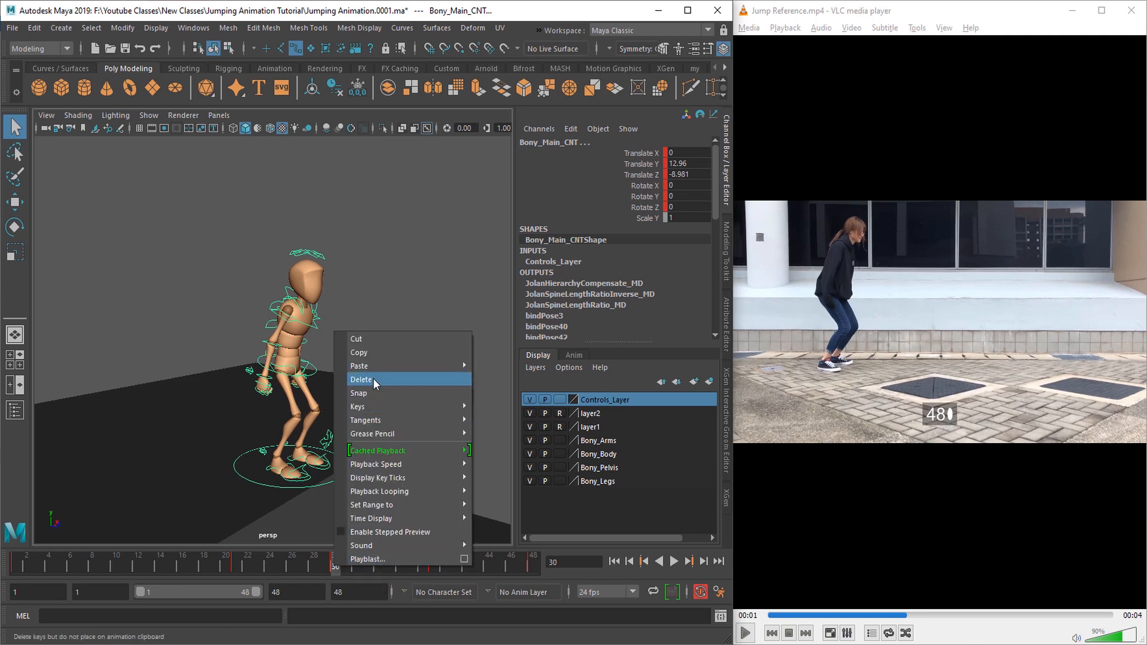
click(362, 354)
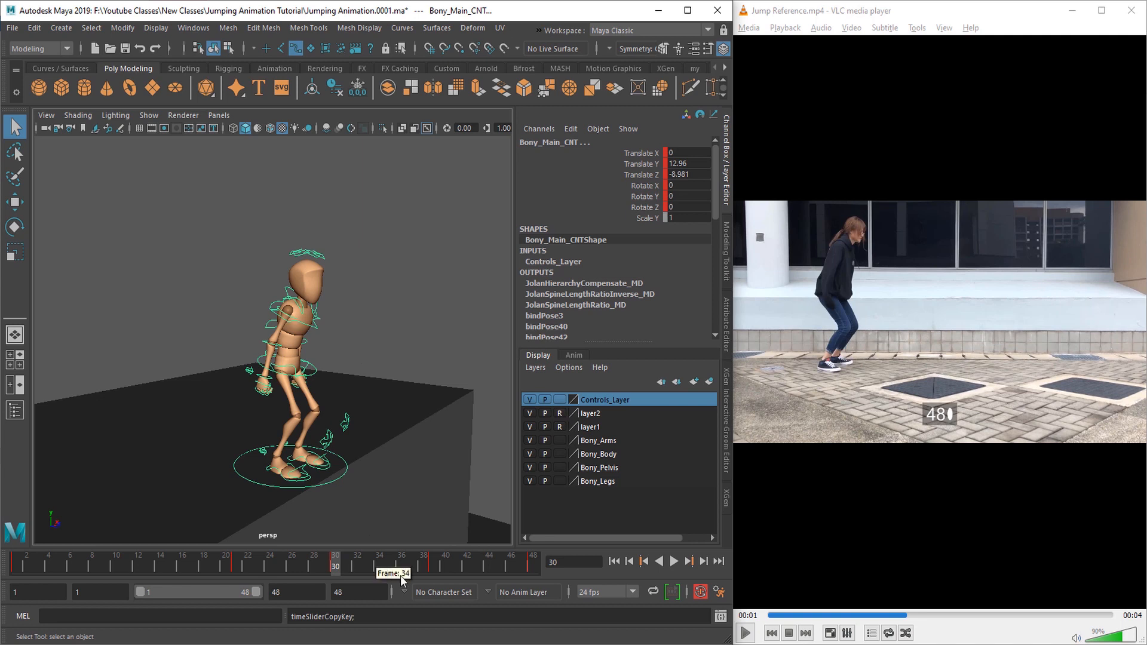
click(533, 564)
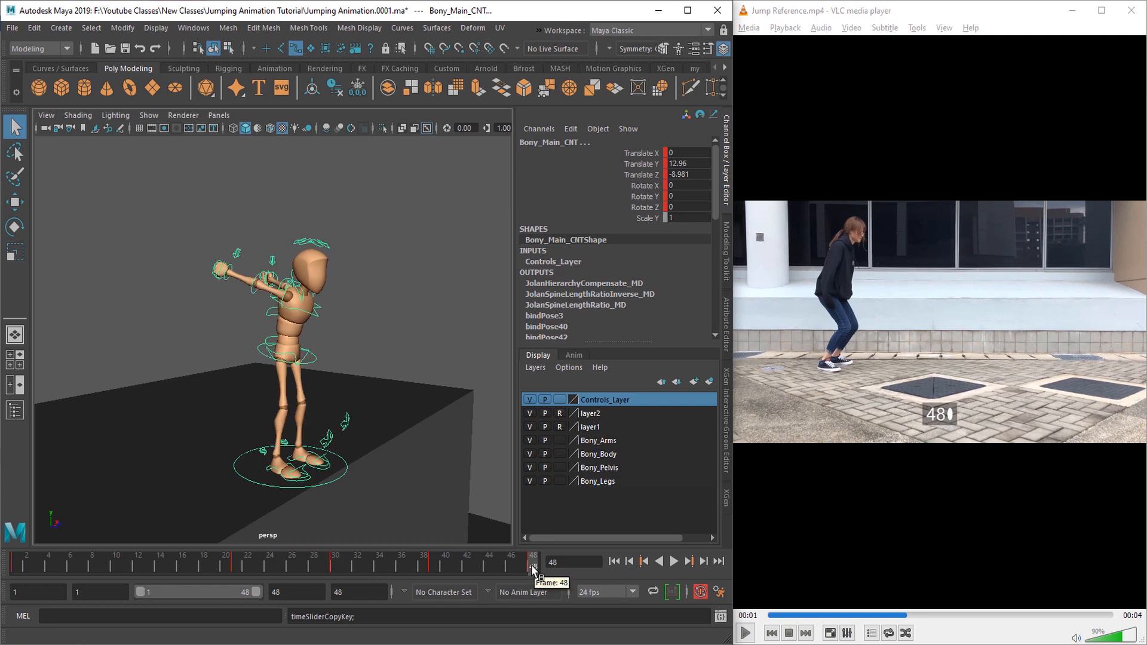
right_click(535, 569)
mouse_move(571, 363)
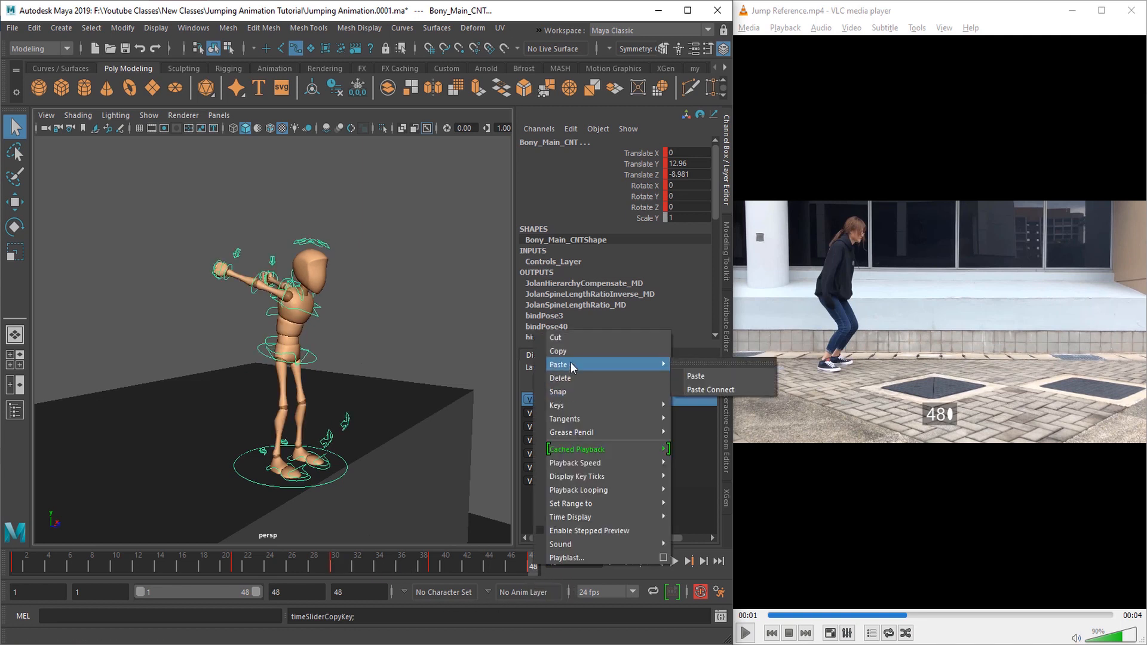
click(694, 363)
Step: Adjust the root control's height at frame 48 to about -0.53 in Translate Y
alt+drag(353, 427, 298, 292)
scroll(318, 441, up, 3)
click(311, 302)
key(w)
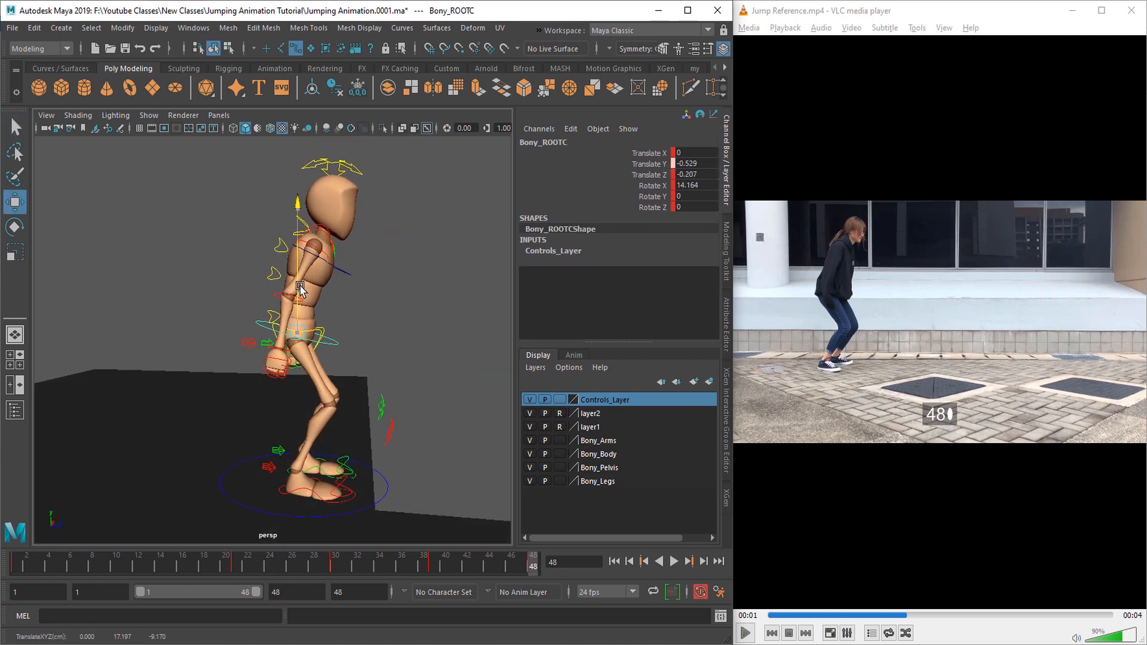
scroll(299, 310, up, 4)
key(q)
Step: Rotate the lower spine control at frame 48 to about -22.1 in X
alt+drag(299, 371, 298, 463)
click(244, 398)
key(e)
drag(175, 352, 177, 339)
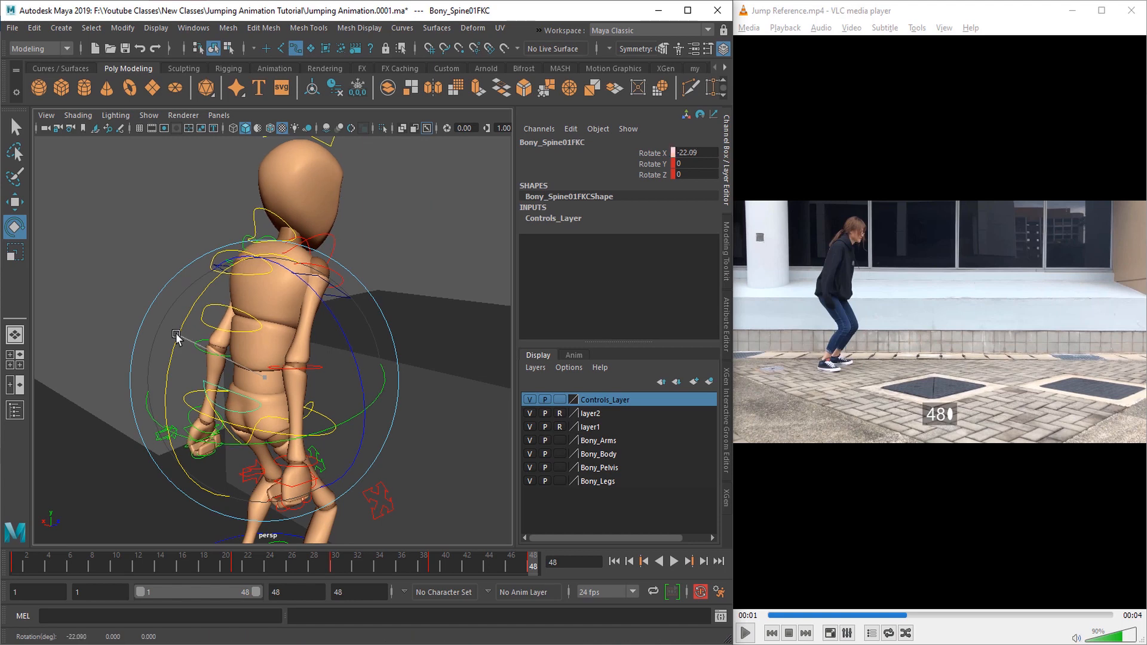
key(q)
Step: Rotate the upper spine control at frame 48 to about 3.6 in X
alt+drag(335, 370, 282, 333)
click(263, 262)
key(e)
alt+drag(203, 227, 233, 254)
drag(222, 208, 220, 215)
key(q)
Step: Rotate a further upper-body control at frame 48 to refine the torso's lean
alt+drag(383, 382, 474, 441)
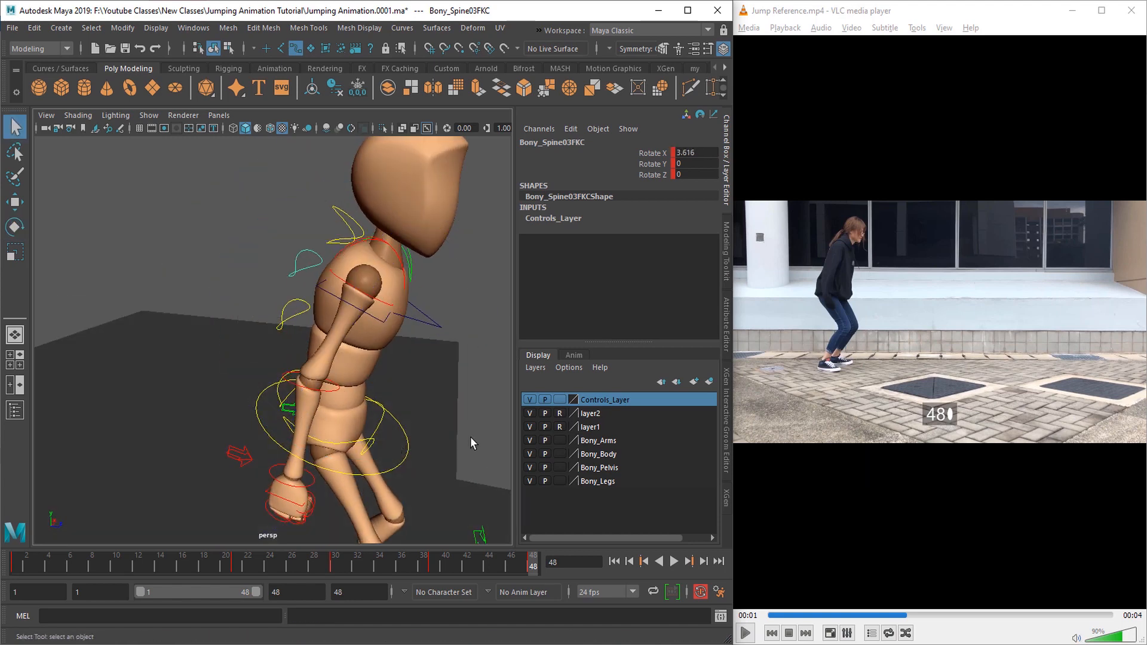
alt+drag(418, 287, 312, 339)
click(295, 329)
key(e)
drag(266, 302, 299, 320)
drag(234, 246, 272, 294)
alt+drag(326, 340, 419, 335)
key(q)
Step: Rotate the left shoulder at frame 48 to about 4.7 in X, -6.2 in Y and -80.7 in Z
click(407, 296)
alt+right_drag(395, 307, 247, 363)
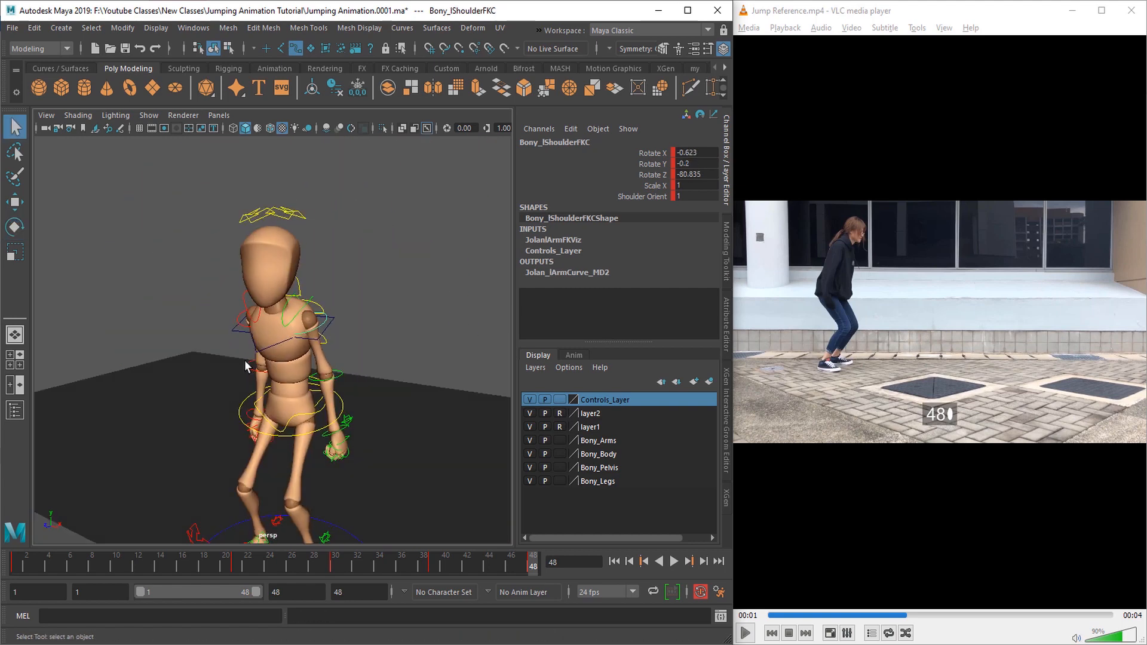
key(e)
drag(247, 356, 316, 335)
drag(358, 300, 394, 312)
drag(382, 311, 332, 347)
key(q)
alt+drag(315, 438, 284, 428)
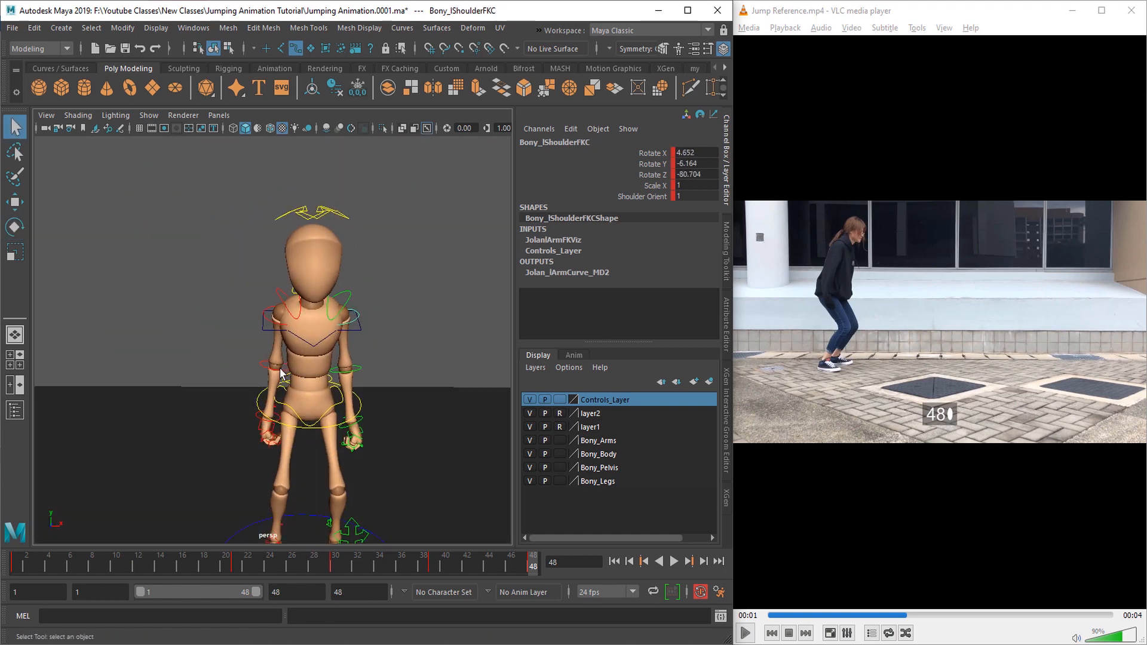
Step: Rotate the neck control at frame 48 to about -14.3 in X, 3.0 in Y and -0.15 in Z
alt+drag(293, 374, 409, 361)
click(301, 279)
alt+drag(382, 322, 305, 332)
key(e)
drag(400, 279, 393, 303)
key(q)
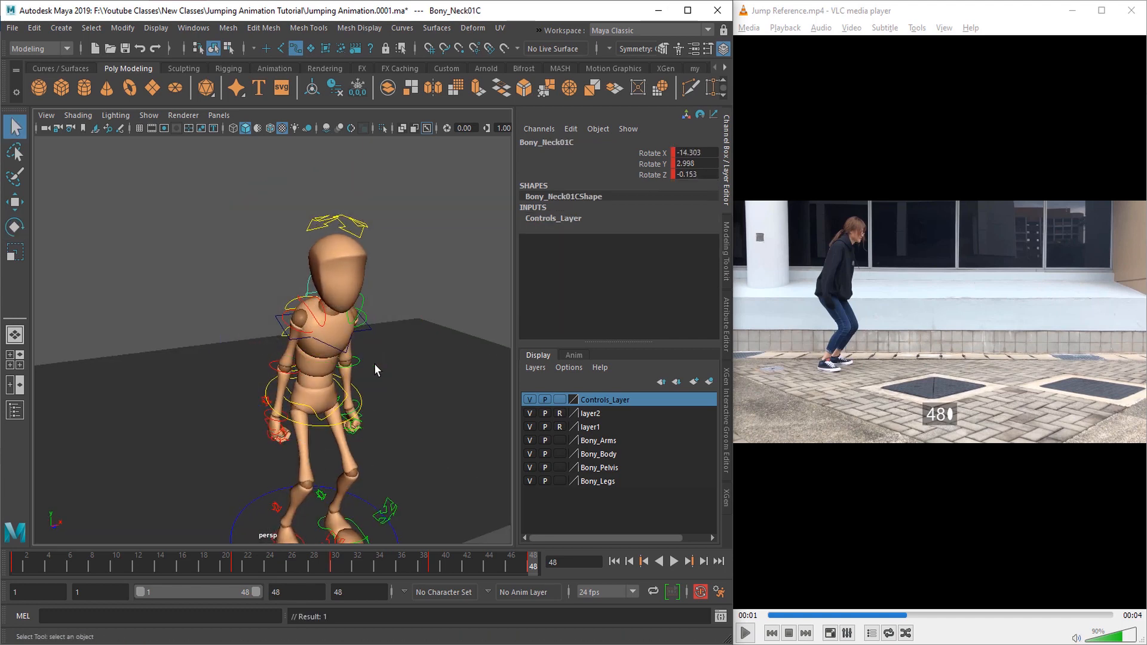
Step: Select all the controls, hide them, and play the animation from the start while viewing the motion from several angles
alt+right_drag(374, 364, 257, 394)
click(302, 405)
alt+right_drag(384, 465, 371, 463)
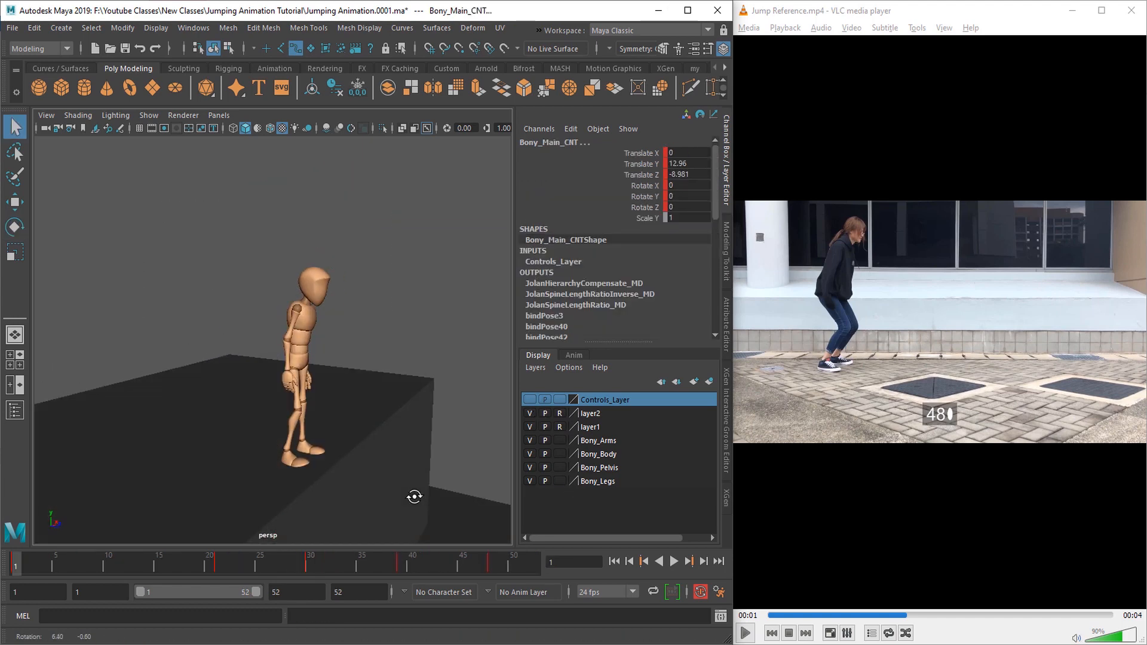
alt+right_drag(415, 494, 360, 488)
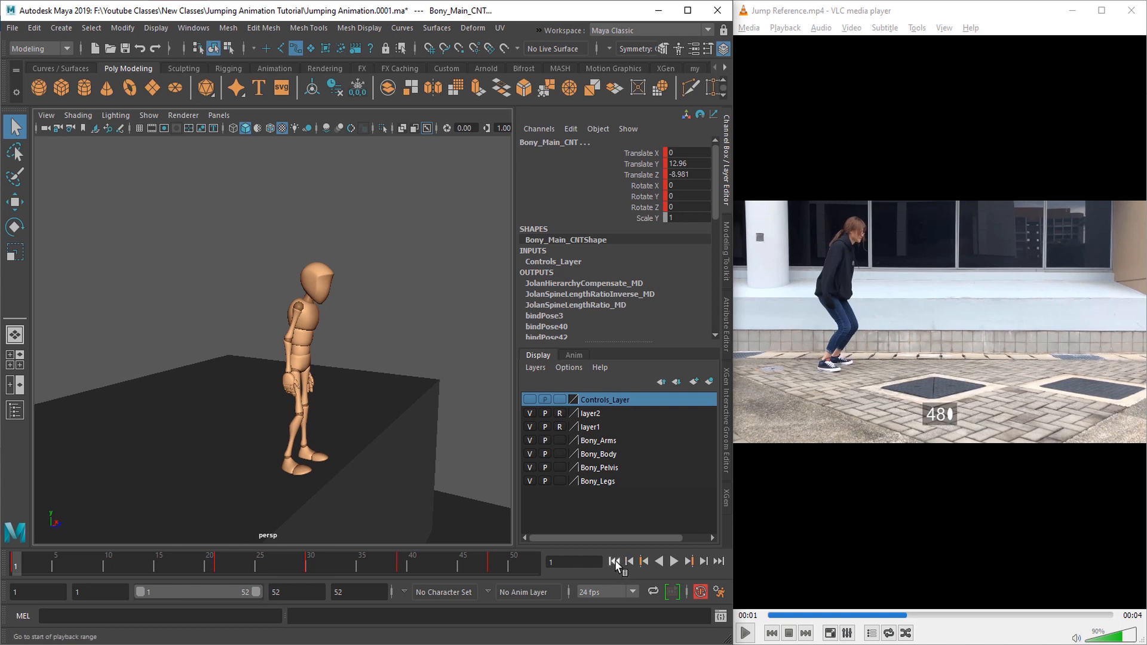
click(674, 562)
alt+drag(321, 454, 306, 464)
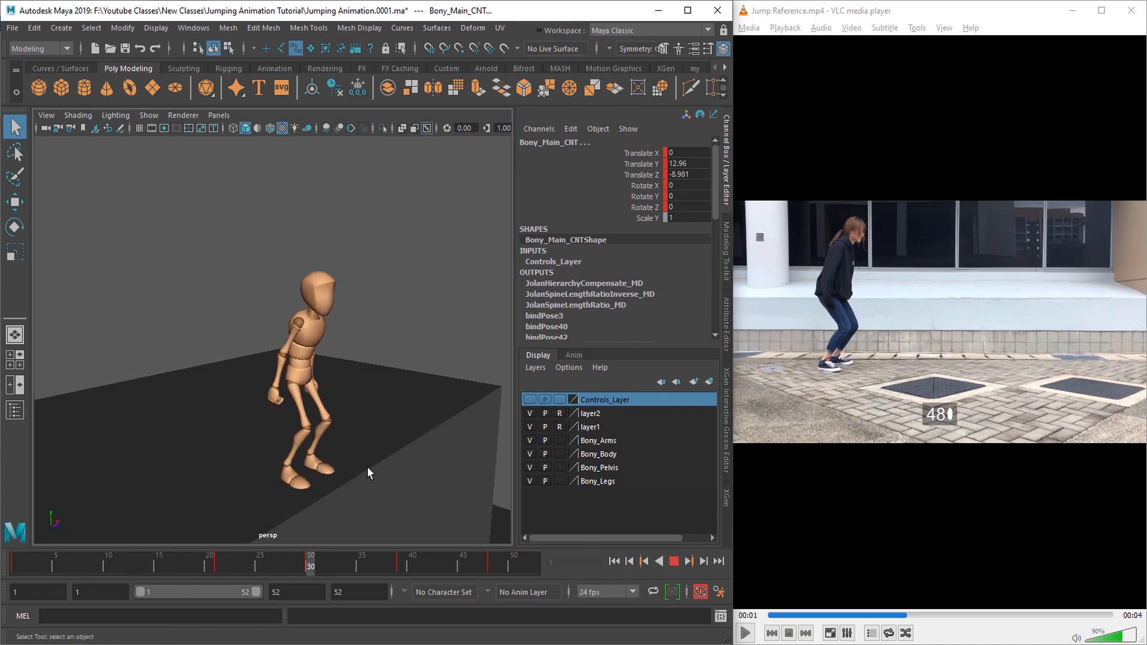
alt+middle_drag(361, 452, 351, 426)
alt+drag(336, 457, 321, 454)
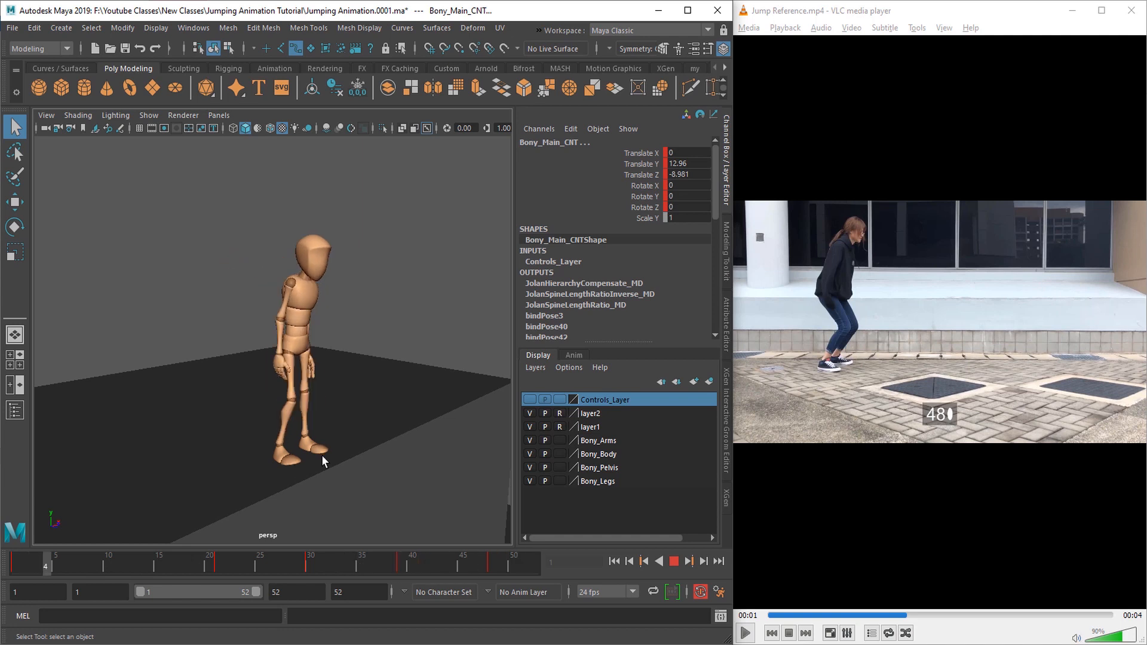
alt+drag(352, 486, 312, 512)
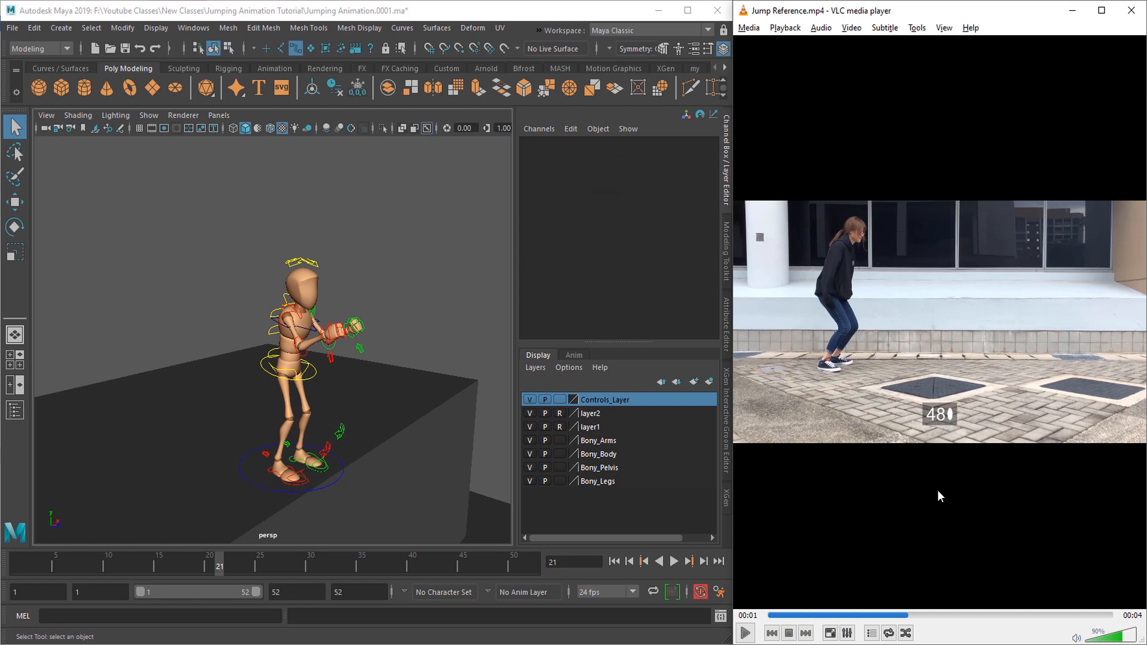
Step: Advance the jump reference video frame by frame to frame 56
key(e)
key(e)
key(e)
key(e)
key(e)
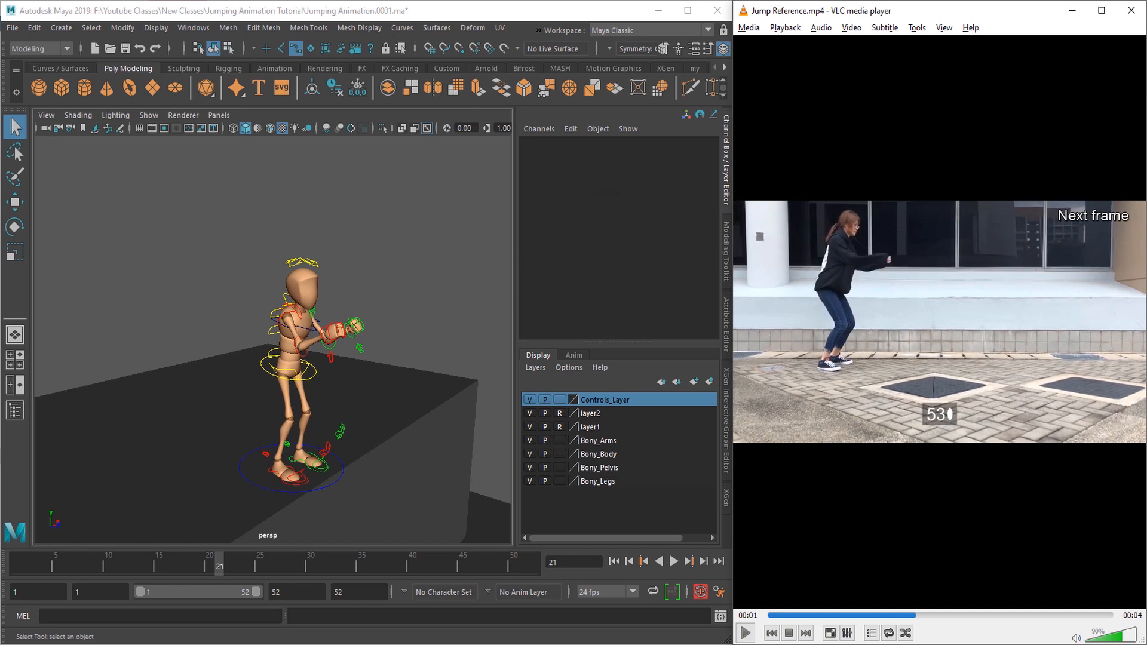
key(e)
key(e)
key(e)
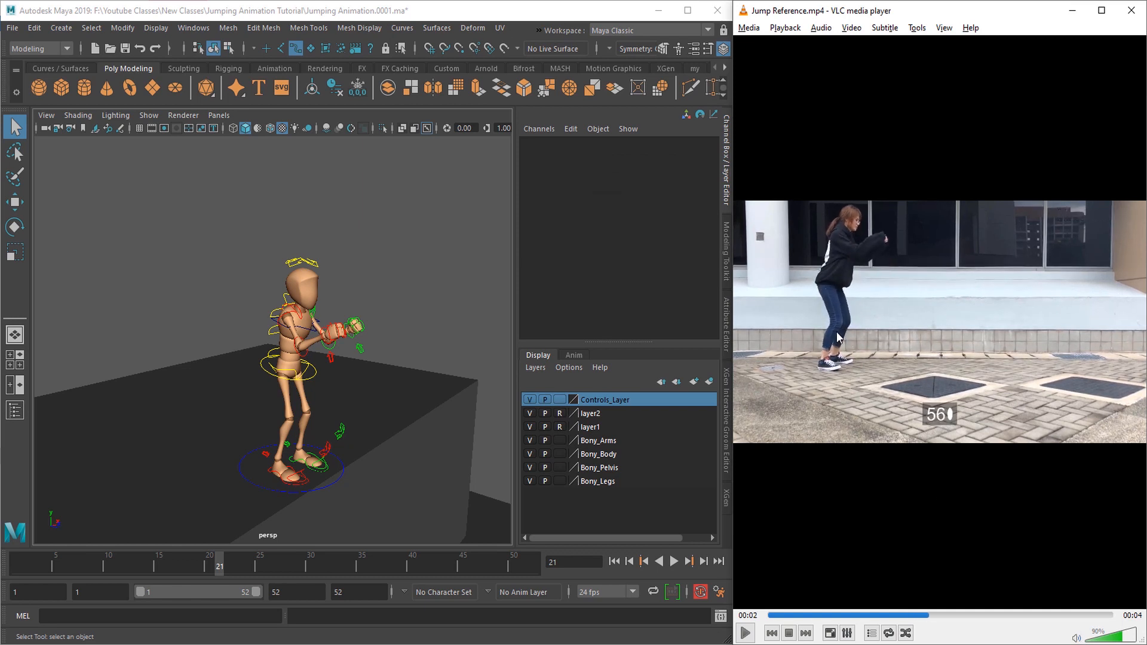
Step: Extend the end of the playback range to frame 60
click(397, 447)
alt+drag(397, 447, 384, 469)
scroll(383, 466, down, 3)
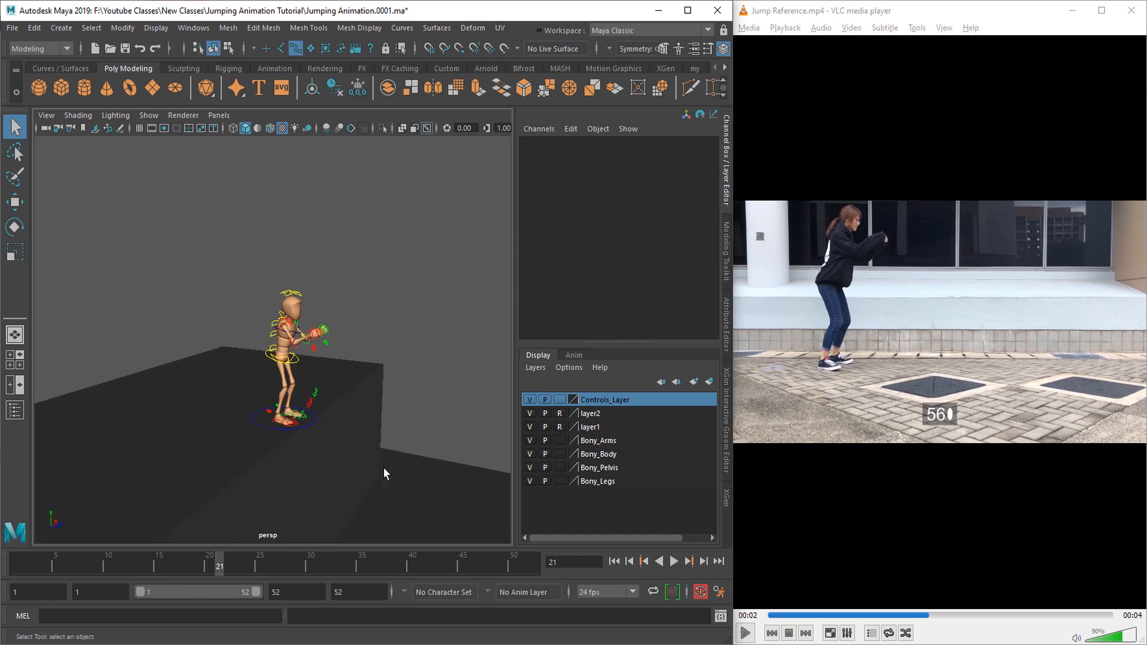
click(269, 593)
text(6)
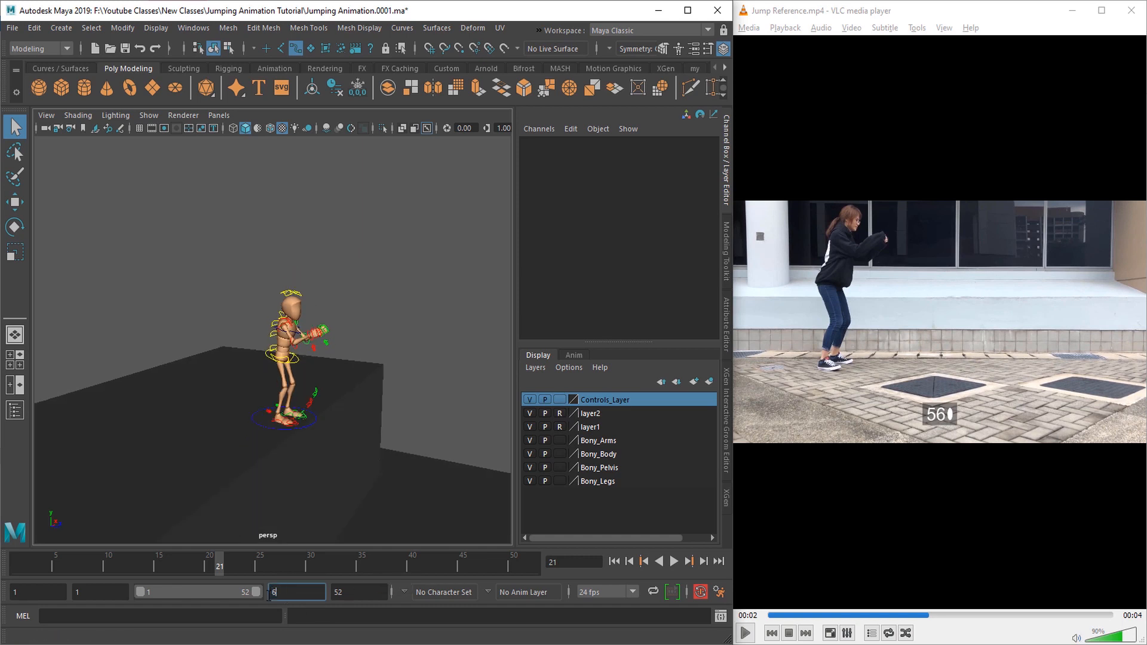
text(0)
key(Return)
Step: Select all the character's controls and key them at frame 56
scroll(293, 393, up, 2)
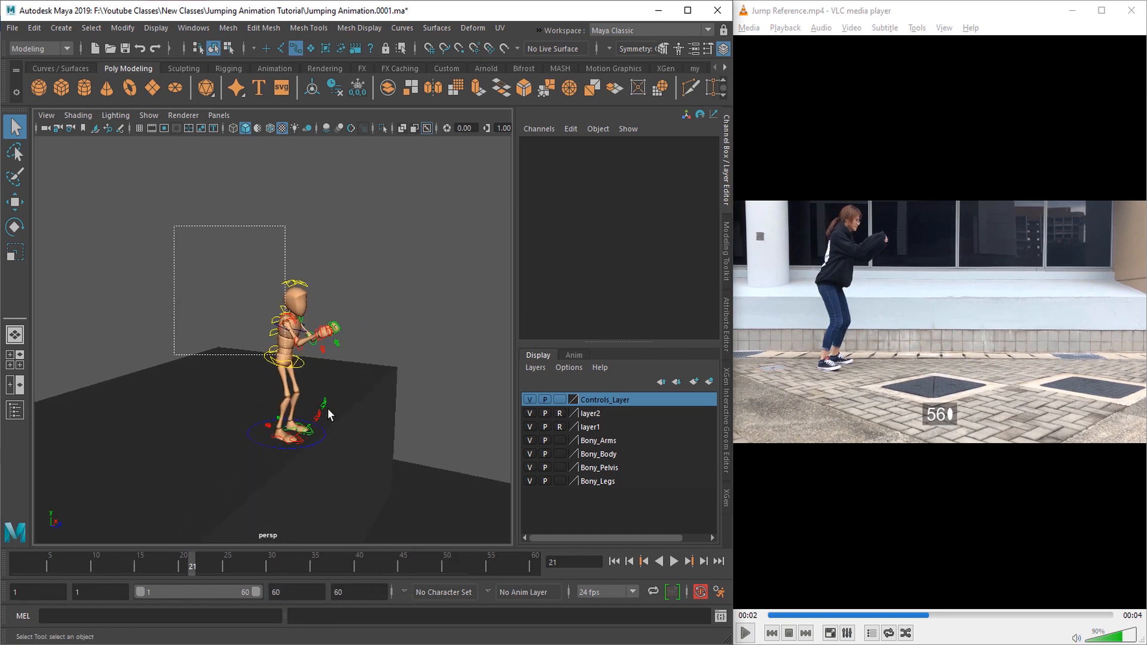
drag(328, 407, 405, 488)
scroll(360, 451, up, 2)
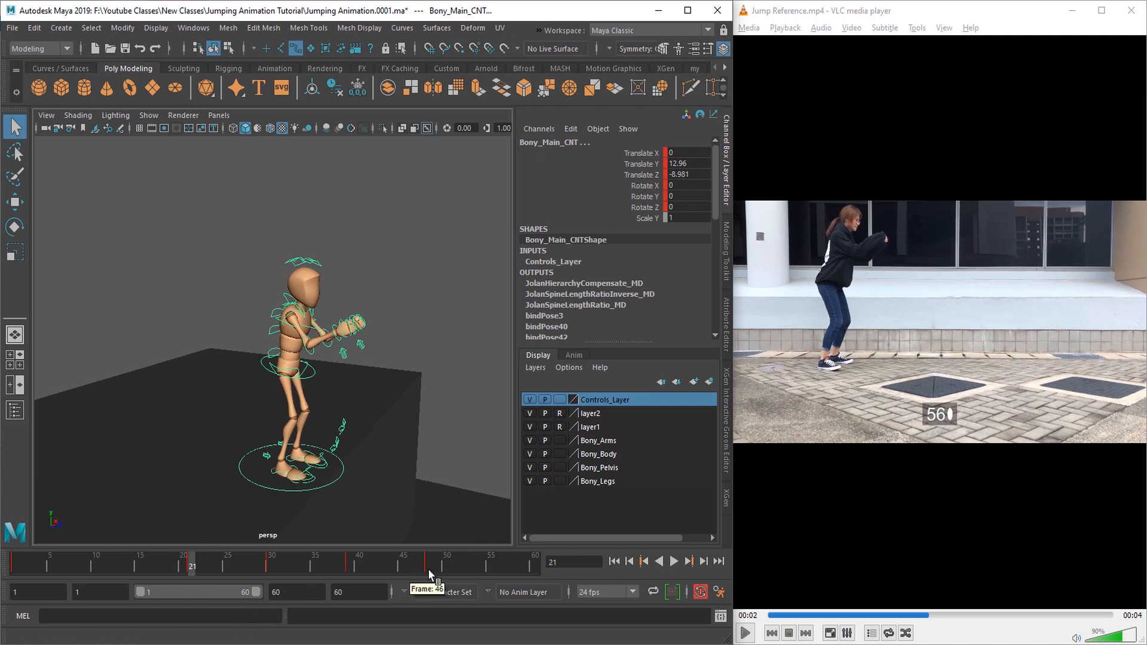
drag(460, 568, 496, 567)
scroll(416, 443, up, 2)
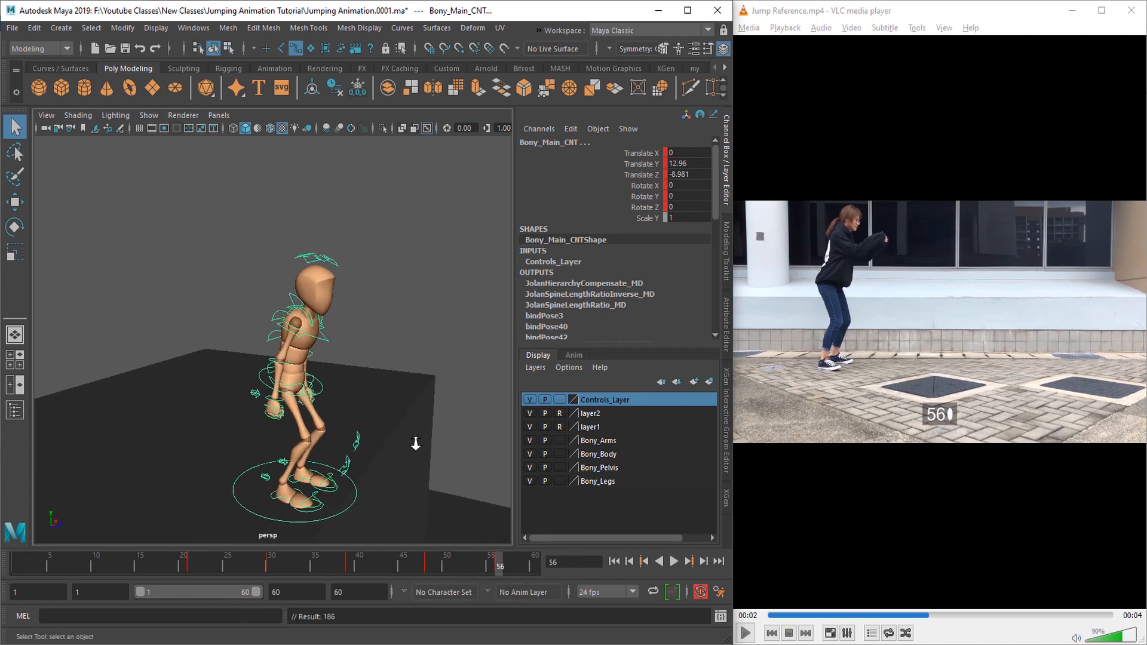
Step: Copy the full-body pose from frame 21 and paste it at frame 56
alt+drag(418, 470, 405, 464)
alt+drag(396, 462, 422, 454)
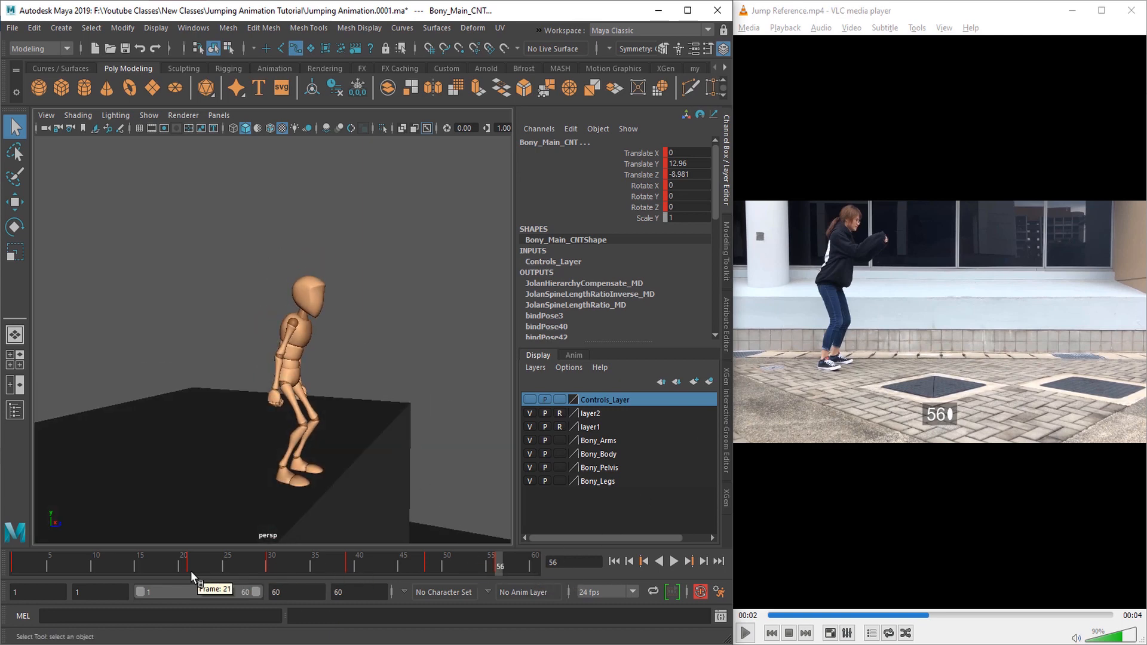
click(192, 568)
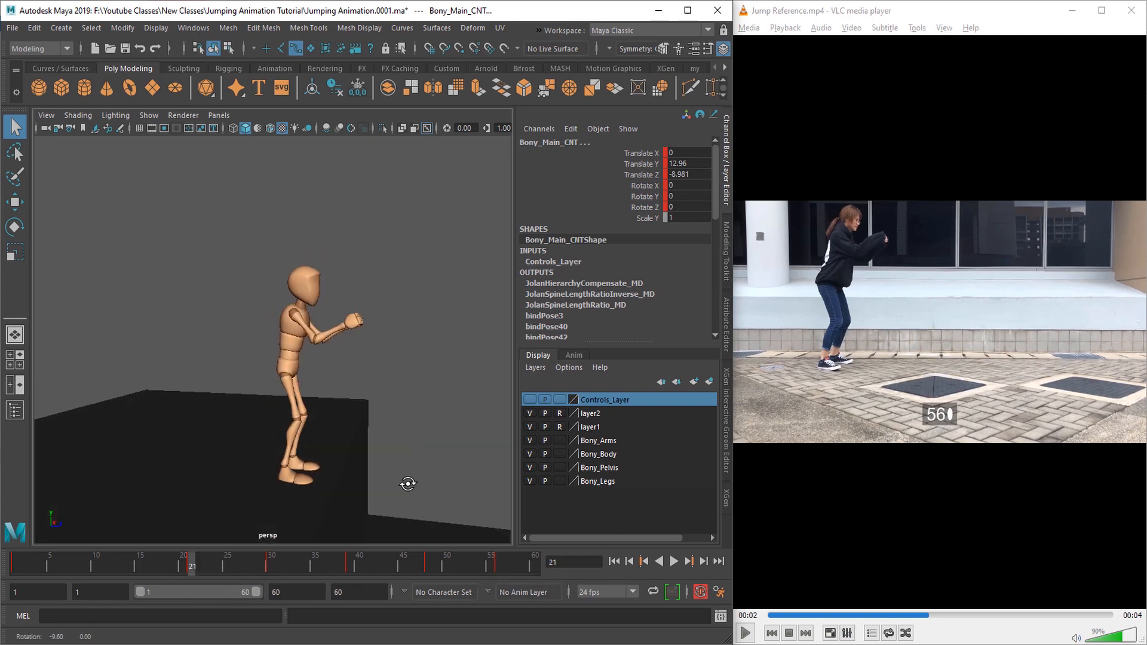
alt+drag(404, 478, 366, 481)
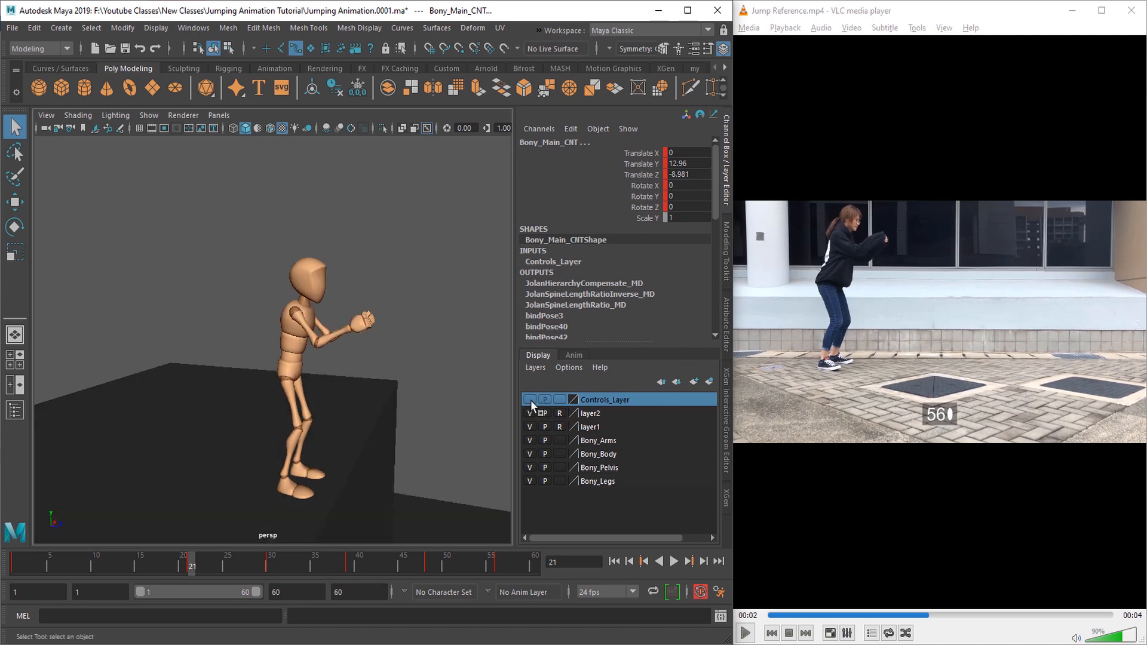
click(529, 399)
right_click(192, 564)
click(239, 353)
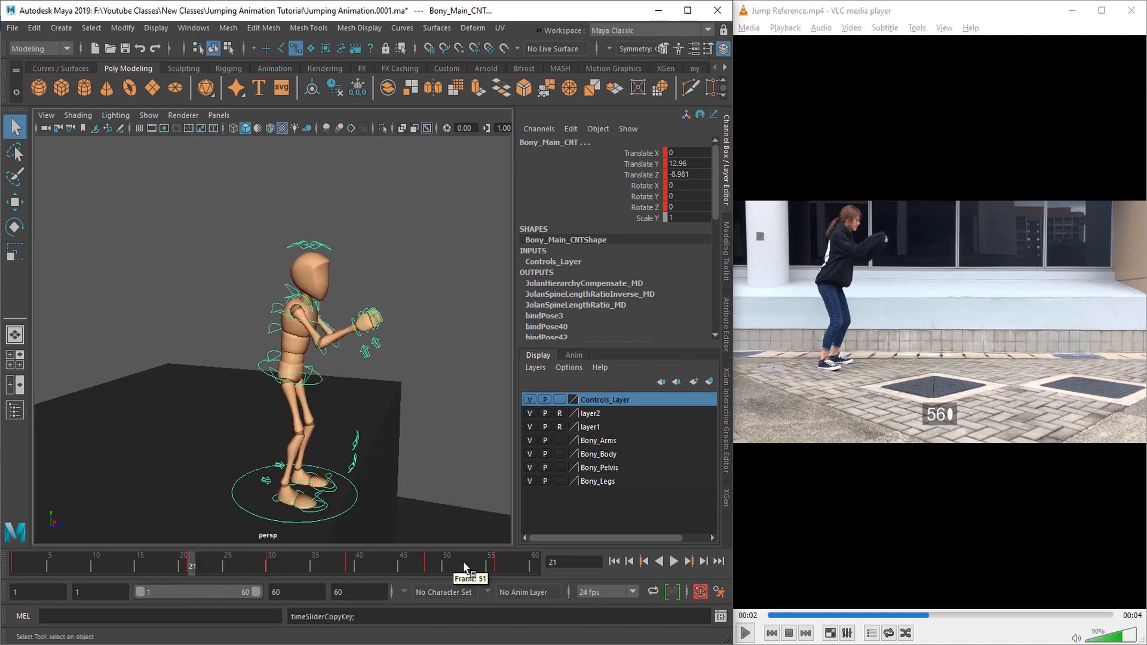
click(501, 562)
right_click(501, 563)
mouse_move(555, 364)
click(683, 376)
Step: Rotate the root control at frame 56 to about 16 in X
alt+drag(410, 459, 385, 451)
click(320, 377)
key(w)
key(q)
key(e)
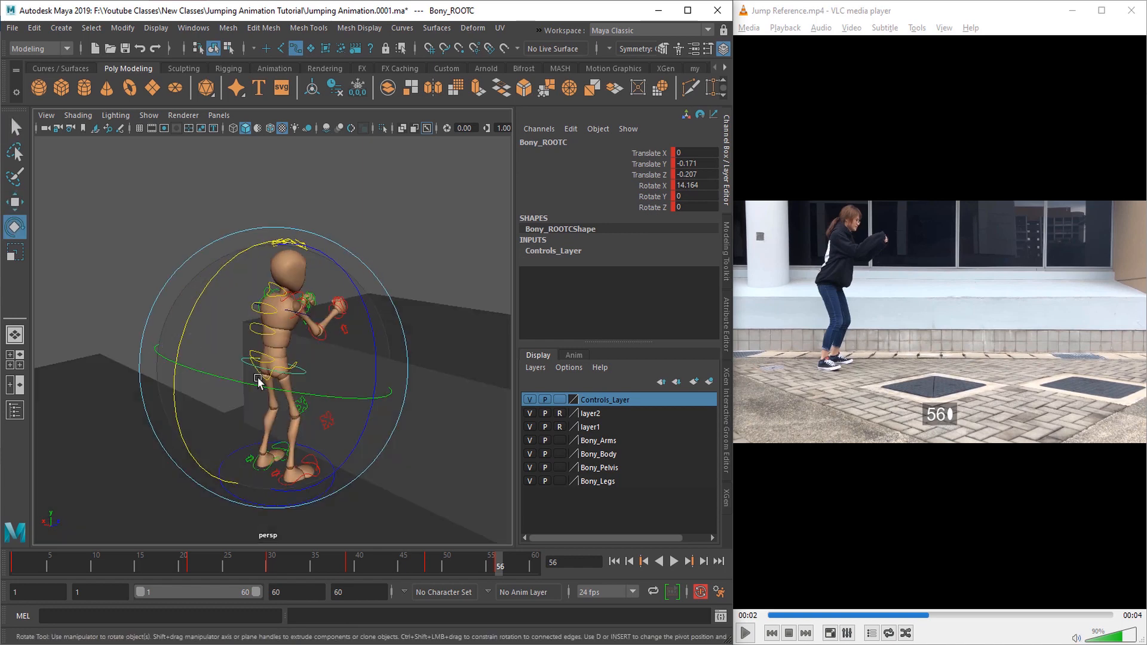
drag(181, 345, 186, 325)
key(q)
Step: Rotate the lowest spine control at frame 56 to about -16.1 in X
click(268, 355)
alt+drag(332, 438, 266, 424)
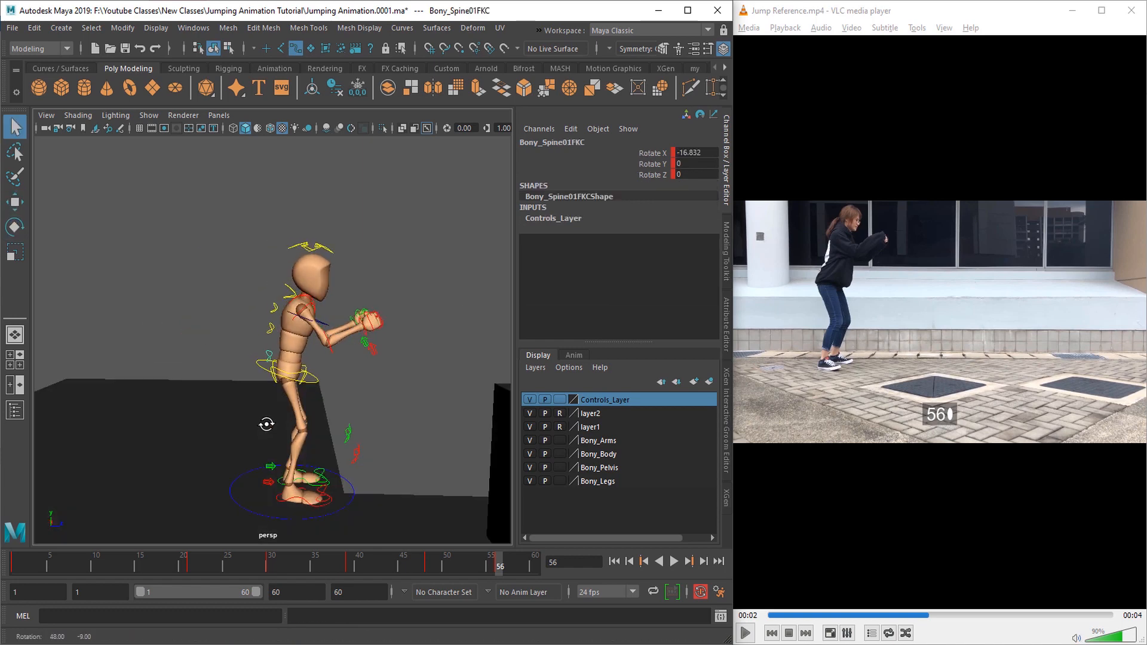
alt+middle_drag(267, 425, 263, 454)
alt+right_drag(263, 454, 294, 456)
alt+drag(295, 456, 353, 459)
key(e)
drag(205, 356, 207, 353)
key(q)
alt+drag(332, 439, 275, 432)
alt+right_drag(274, 432, 245, 428)
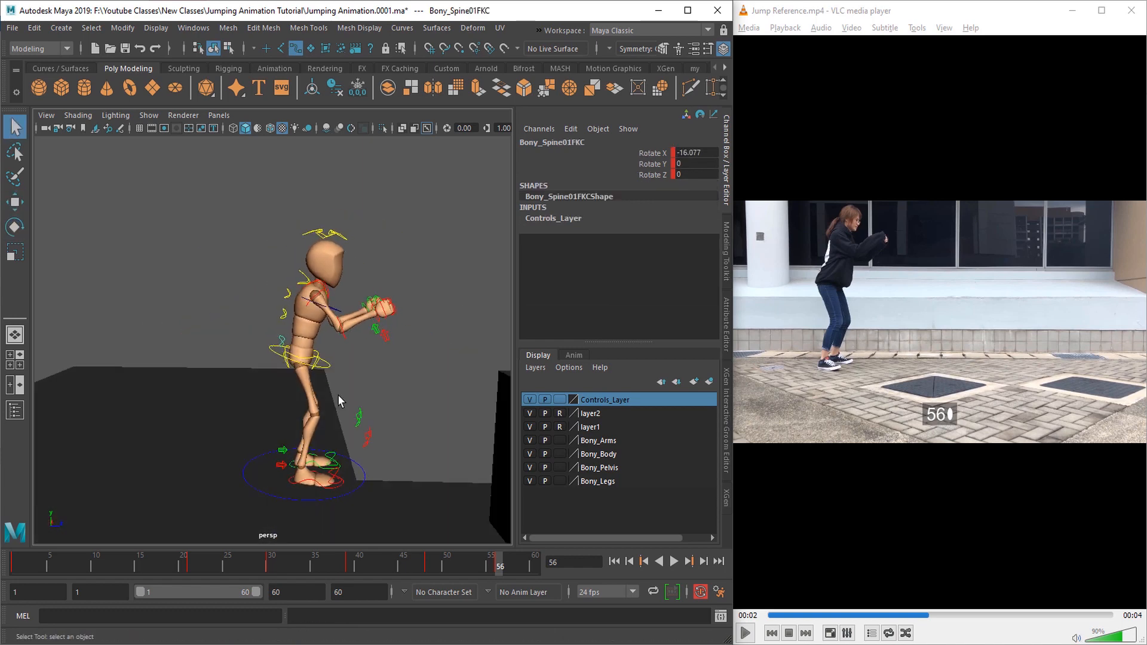
Step: Lower the root control at frame 56 to about -0.25 in Translate Y
click(327, 365)
key(w)
drag(297, 306, 297, 309)
key(q)
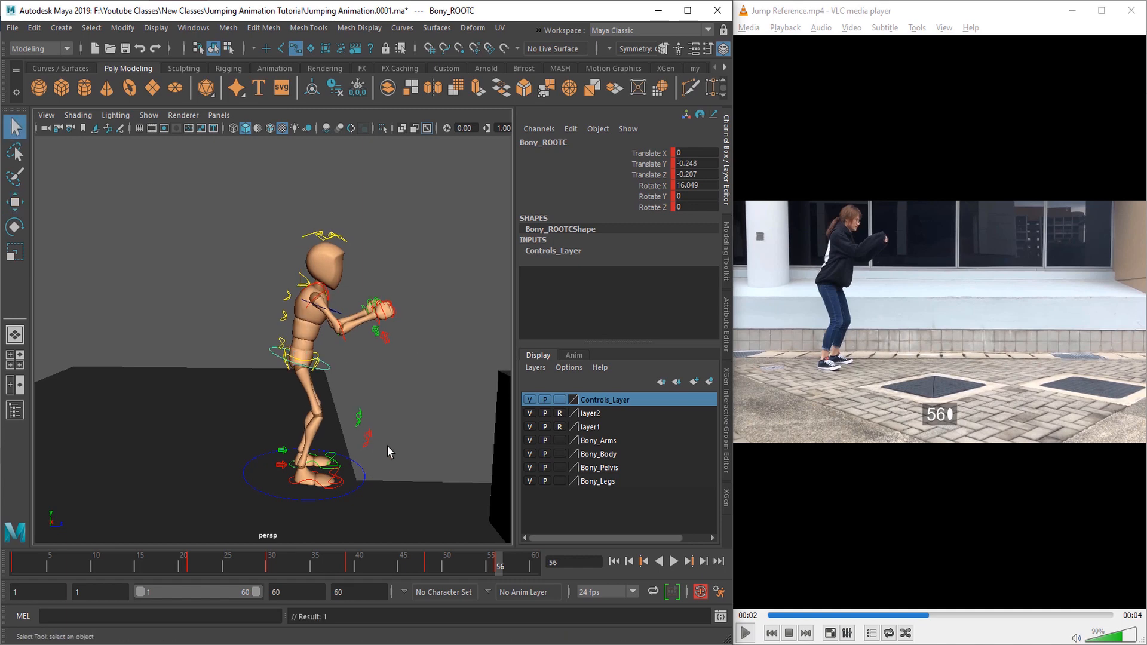
Step: Adjust the right foot's Toe Up Dn value at frame 56
alt+middle_drag(388, 446, 380, 377)
alt+right_drag(380, 377, 379, 438)
alt+drag(379, 438, 351, 437)
alt+middle_drag(364, 437, 317, 365)
alt+right_drag(317, 364, 341, 388)
click(330, 473)
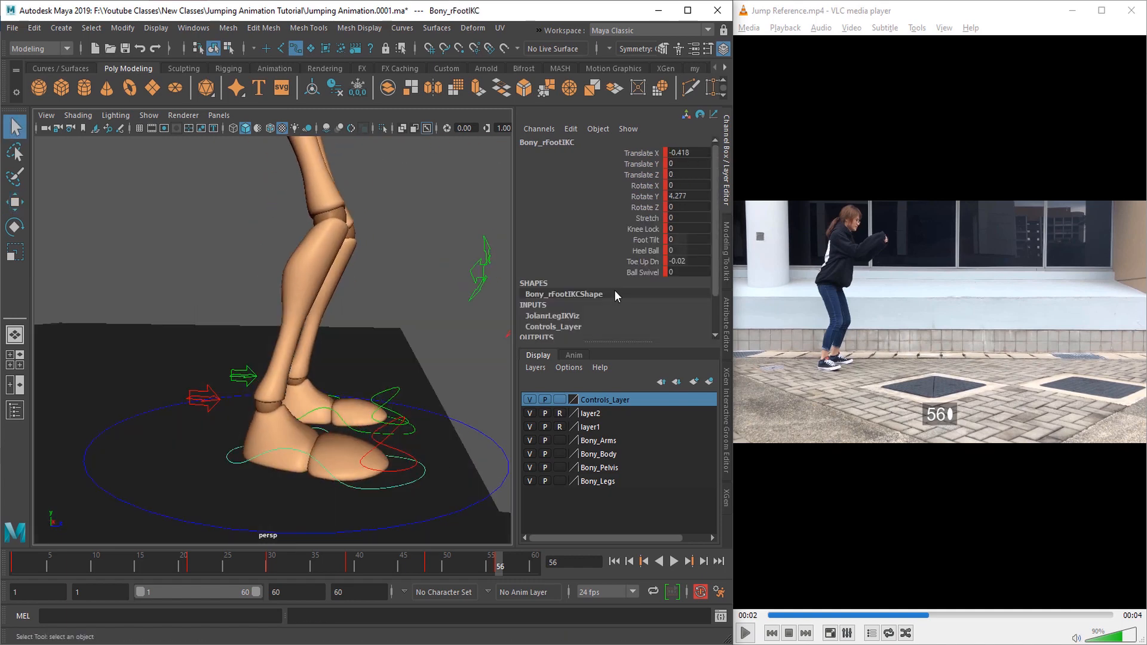
click(642, 262)
middle_drag(397, 382, 421, 381)
key(q)
Step: Set the left foot's Toe Up Dn at frame 56 to about 0.95
click(334, 411)
middle_drag(336, 410, 359, 413)
alt+right_drag(395, 420, 365, 423)
alt+middle_drag(365, 423, 363, 469)
alt+drag(363, 469, 261, 443)
Step: Rotate the right elbow at frame 56 to about -86.5 in Y
alt+drag(300, 400, 412, 414)
alt+right_drag(412, 413, 376, 402)
alt+middle_drag(376, 402, 357, 452)
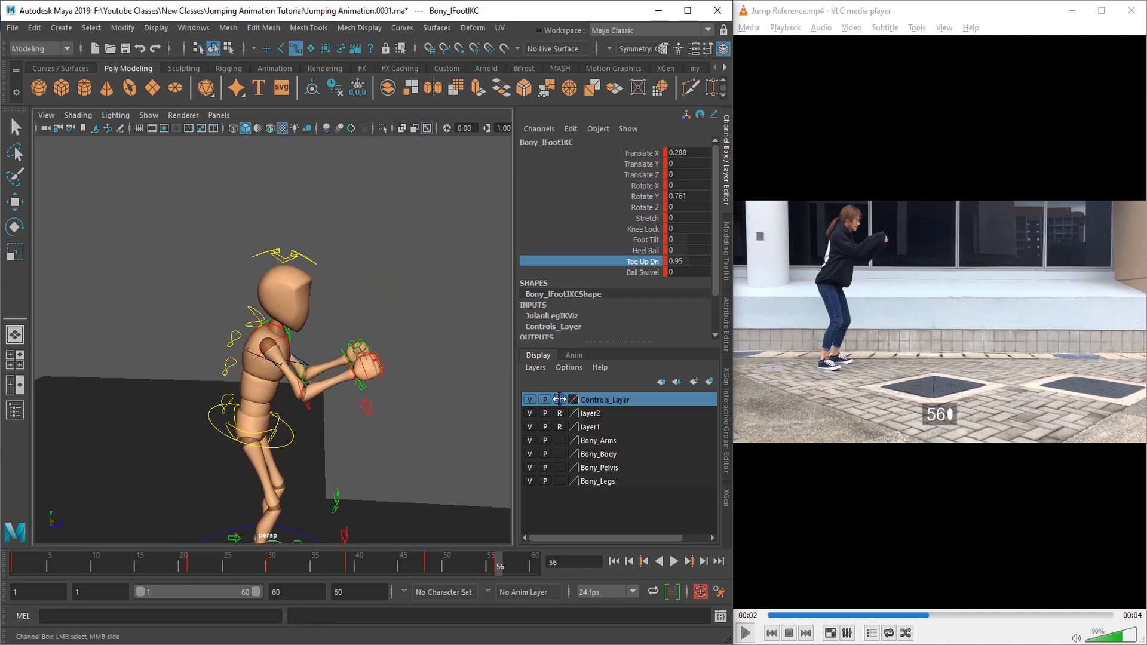
click(280, 367)
alt+drag(281, 368, 383, 428)
key(e)
click(273, 437)
key(q)
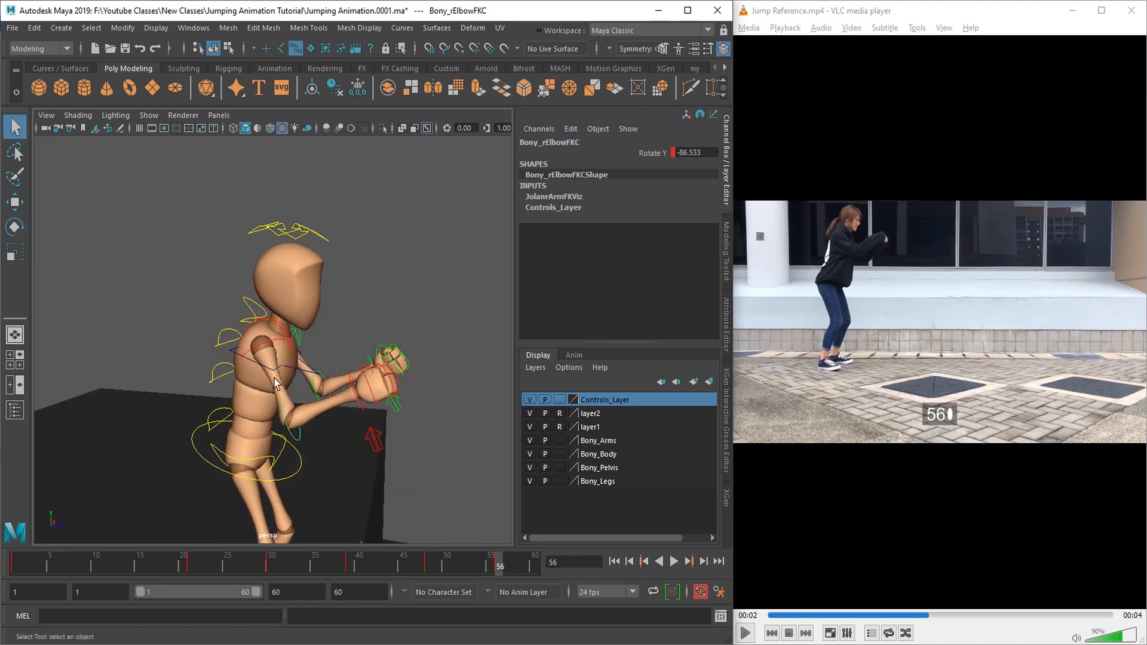
Step: Rotate the right shoulder at frame 56 to refine the raised arm's pose
click(277, 382)
key(e)
alt+drag(344, 383, 256, 360)
drag(258, 371, 254, 359)
key(q)
Step: Rotate the left shoulder at frame 56 to about -8.4 in X, -62.5 in Y and -62.2 in Z
click(346, 366)
key(e)
alt+drag(348, 383, 325, 408)
alt+drag(258, 412, 301, 412)
key(q)
key(e)
drag(335, 374, 325, 368)
key(q)
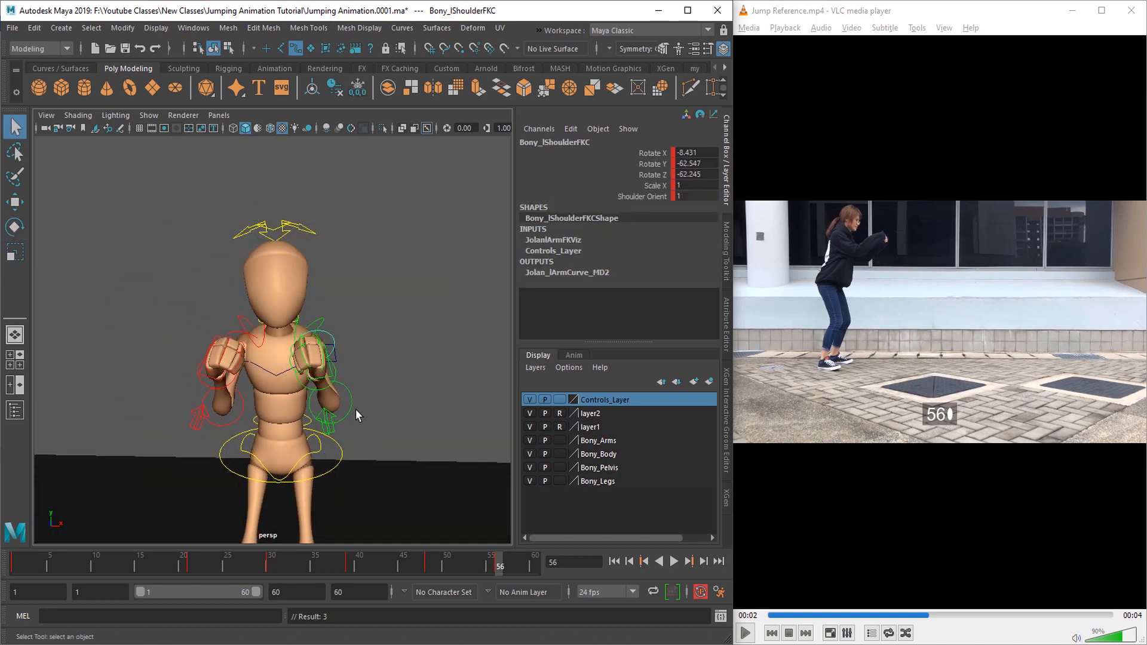
Step: Rotate the left elbow at frame 56 to about -80.7 in Y
click(350, 409)
key(e)
drag(322, 431, 354, 398)
key(q)
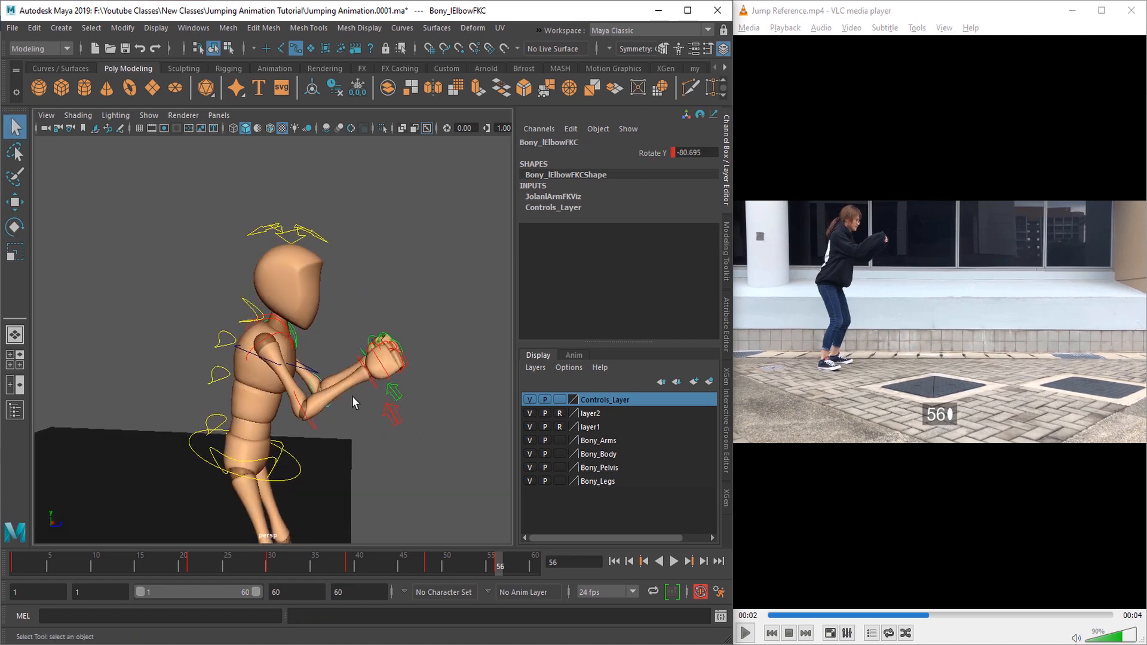
Step: Adjust the control at the base of the neck and key all controls at frame 56
click(252, 307)
alt+drag(256, 358, 302, 386)
key(e)
drag(201, 323, 371, 503)
key(q)
key(s)
Step: Hide the controls and review the animation through frame 60 by scrubbing and playing it from different angles
alt+drag(338, 451, 315, 471)
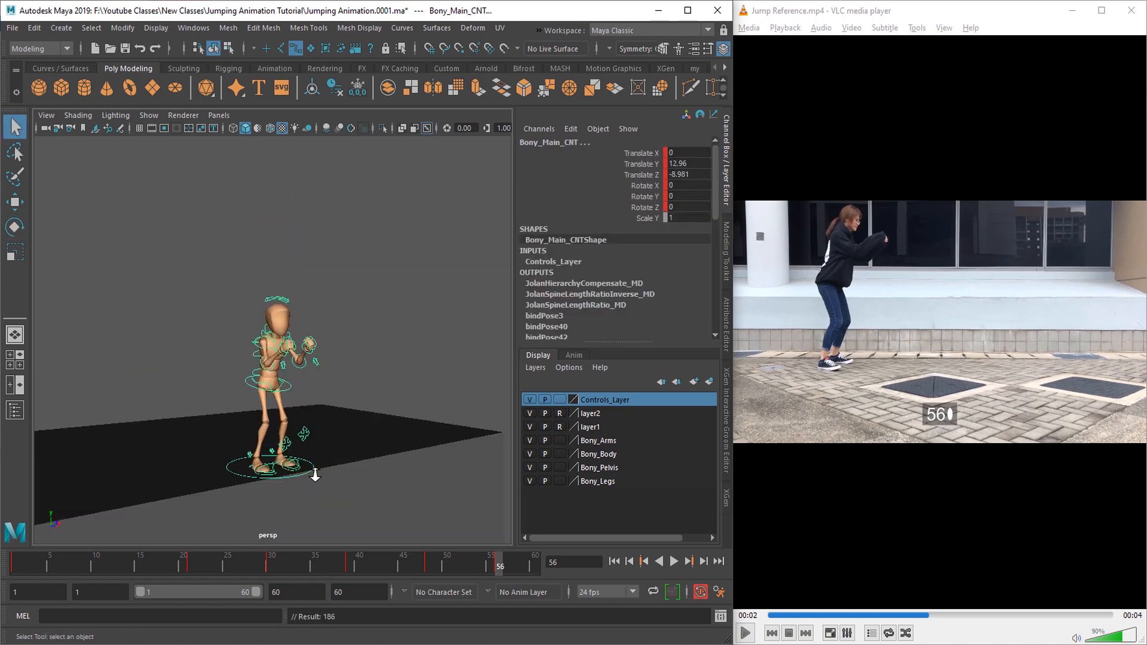
scroll(315, 472, up, 3)
click(529, 401)
scroll(382, 428, down, 3)
alt+middle_drag(383, 428, 399, 409)
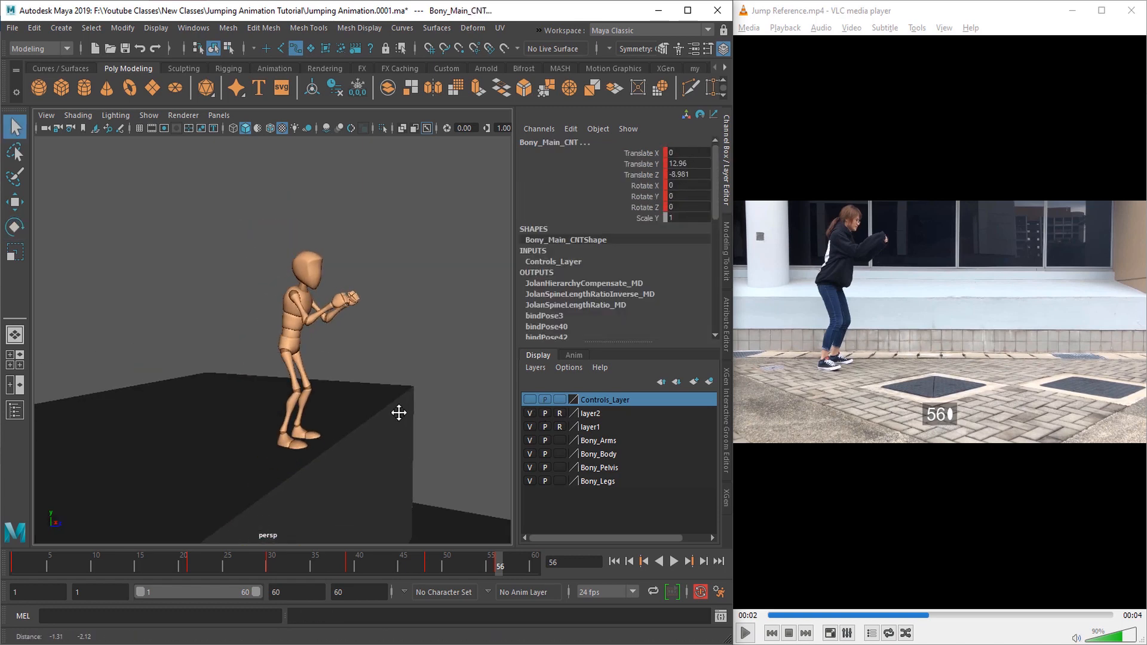
drag(403, 564, 515, 573)
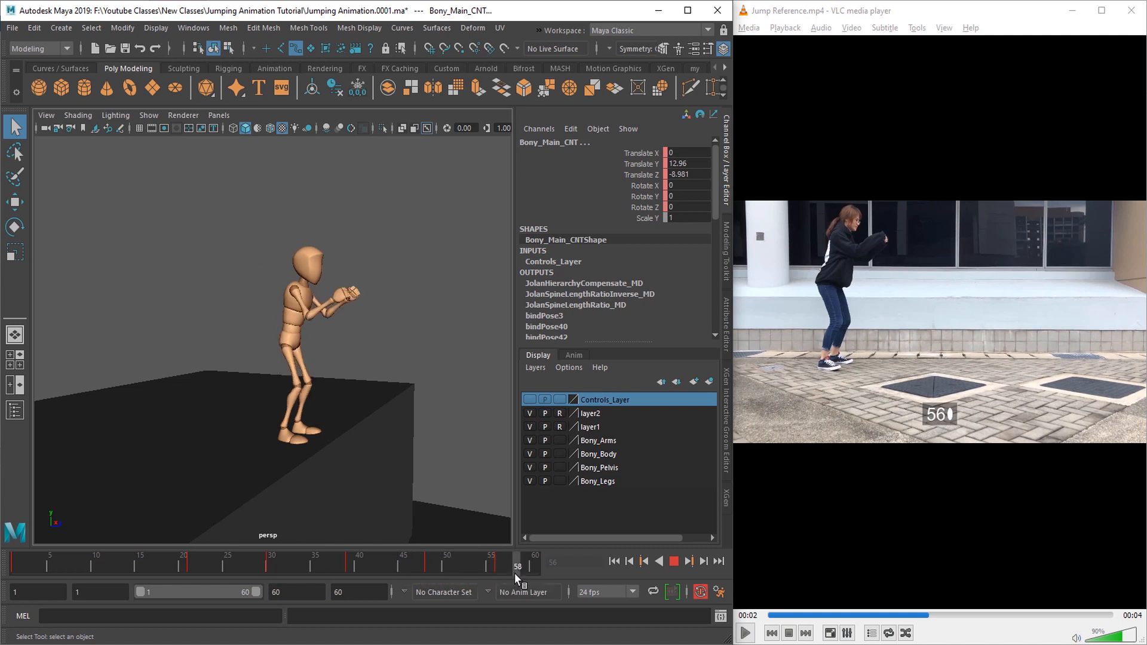
click(691, 563)
click(673, 563)
alt+drag(421, 484, 359, 487)
alt+middle_drag(371, 477, 365, 484)
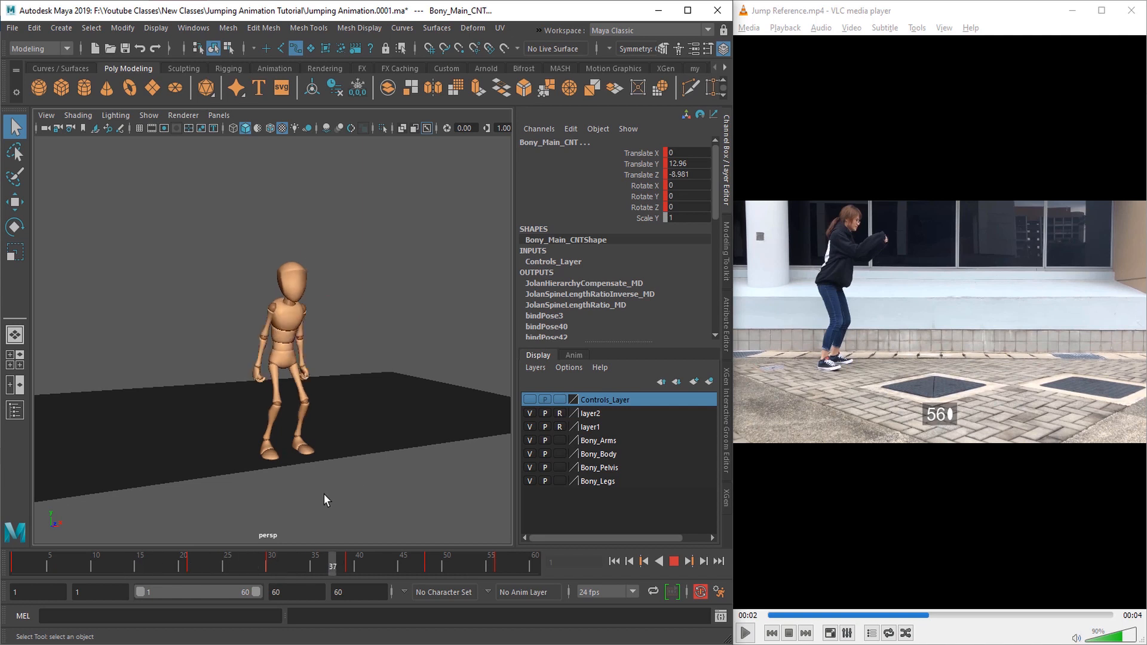
mouse_move(289, 494)
alt+mouse_down()
mouse_move(342, 494)
mouse_move(272, 505)
alt+mouse_up()
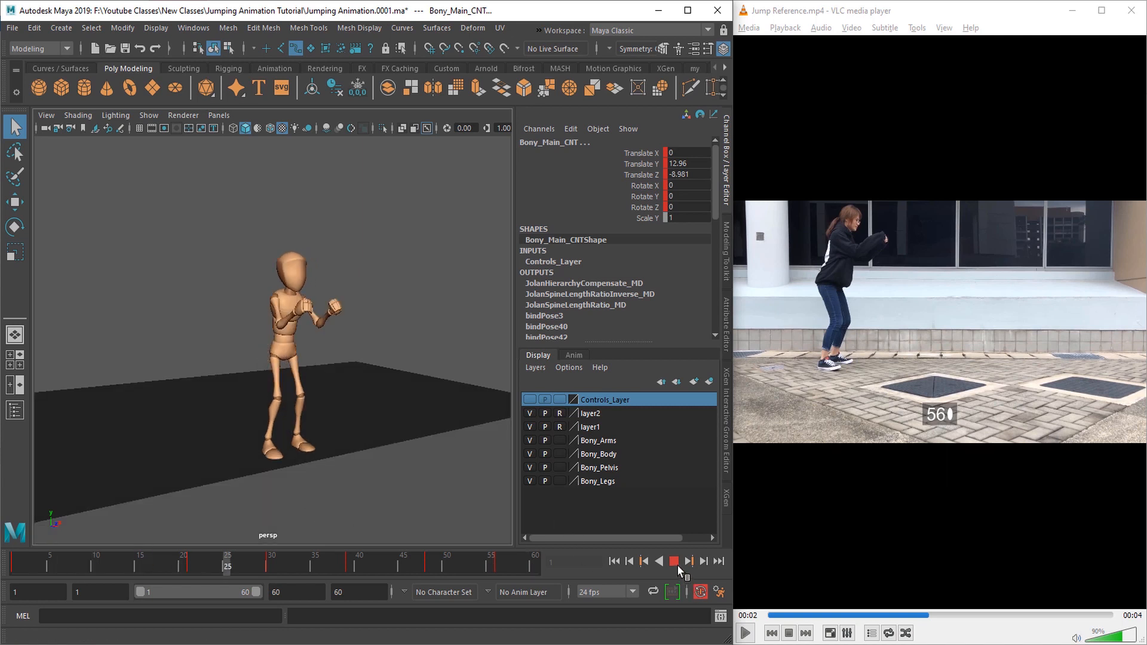
click(676, 565)
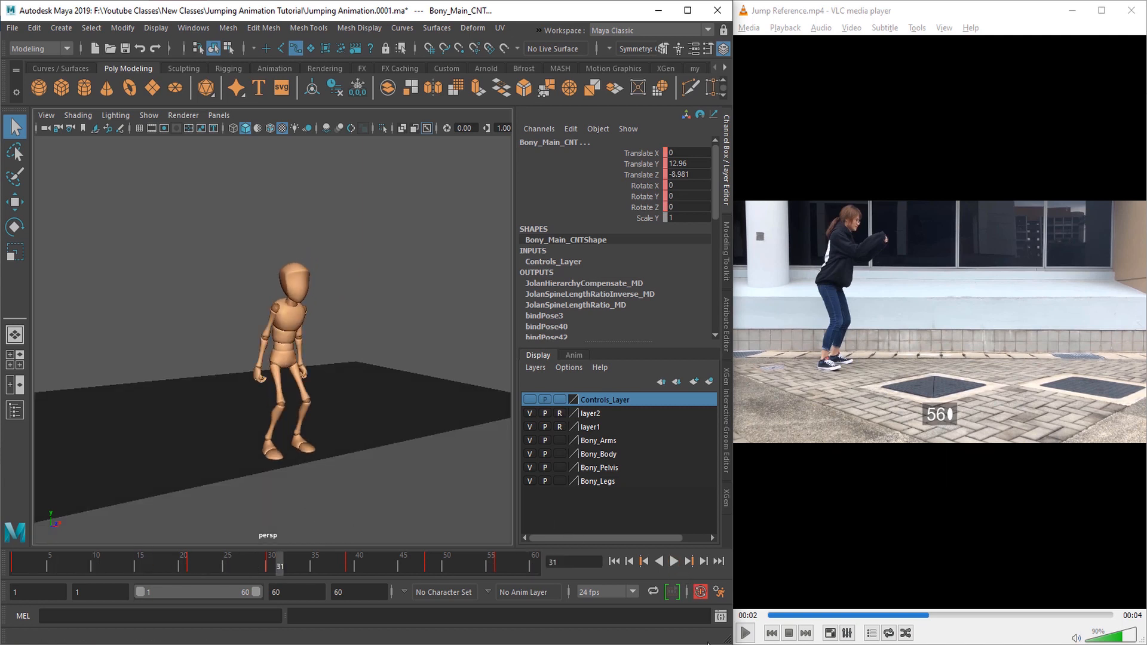
Step: Advance the jump reference video frame by frame to frame 65
key(e)
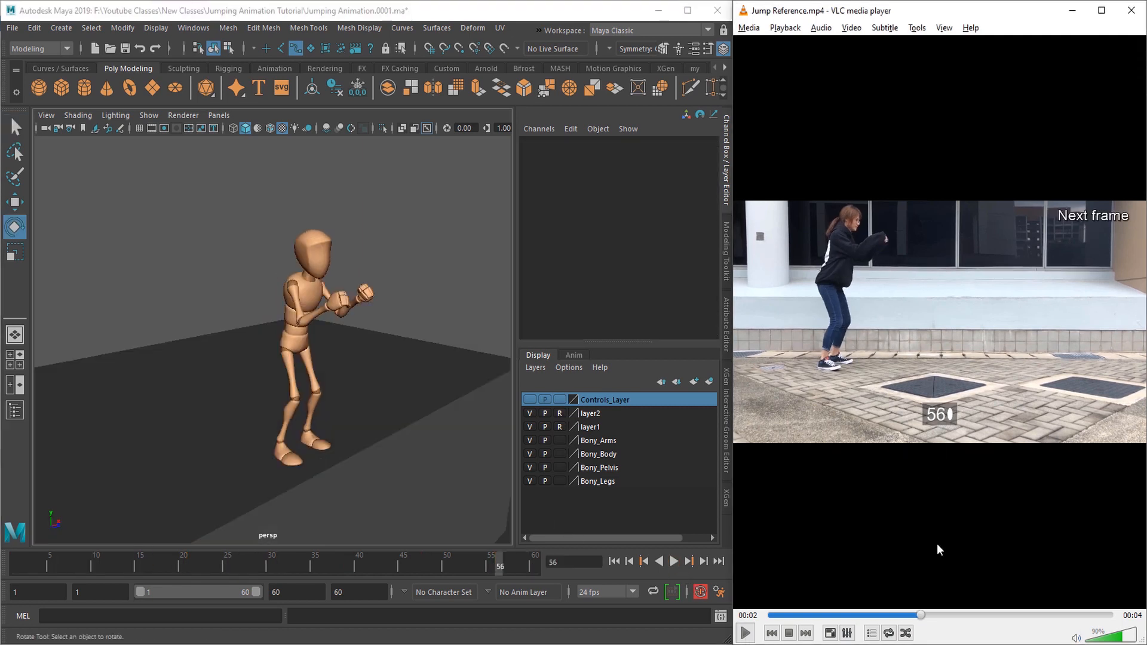
key(e)
key(e)
key(e)
key(e)
key(e)
key(e)
key(e)
key(e)
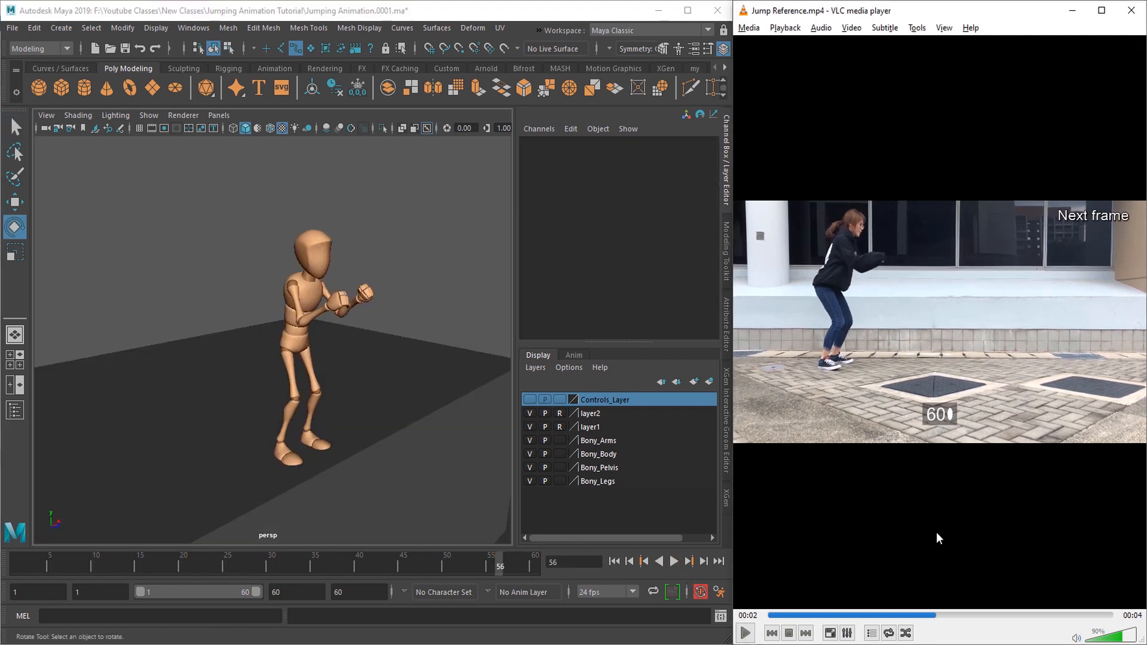
key(e)
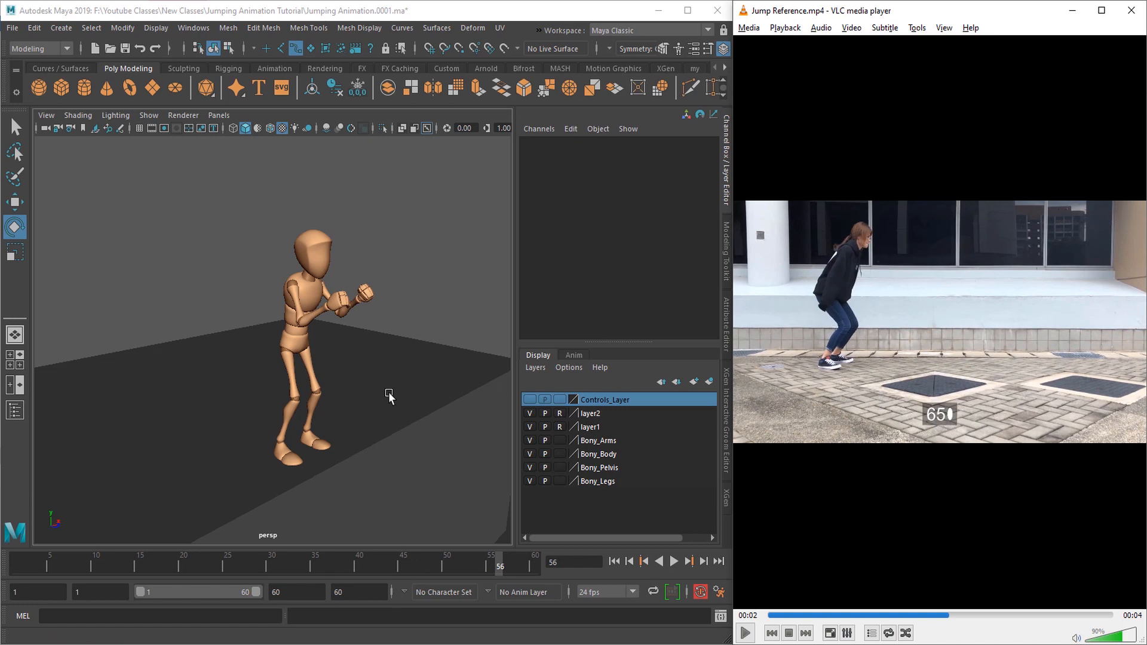
Step: Show the controls again, select them all, and extend the end of the playback range to frame 70
alt+right_drag(389, 395, 341, 411)
alt+drag(341, 411, 375, 449)
click(529, 400)
drag(184, 228, 411, 487)
text(q)
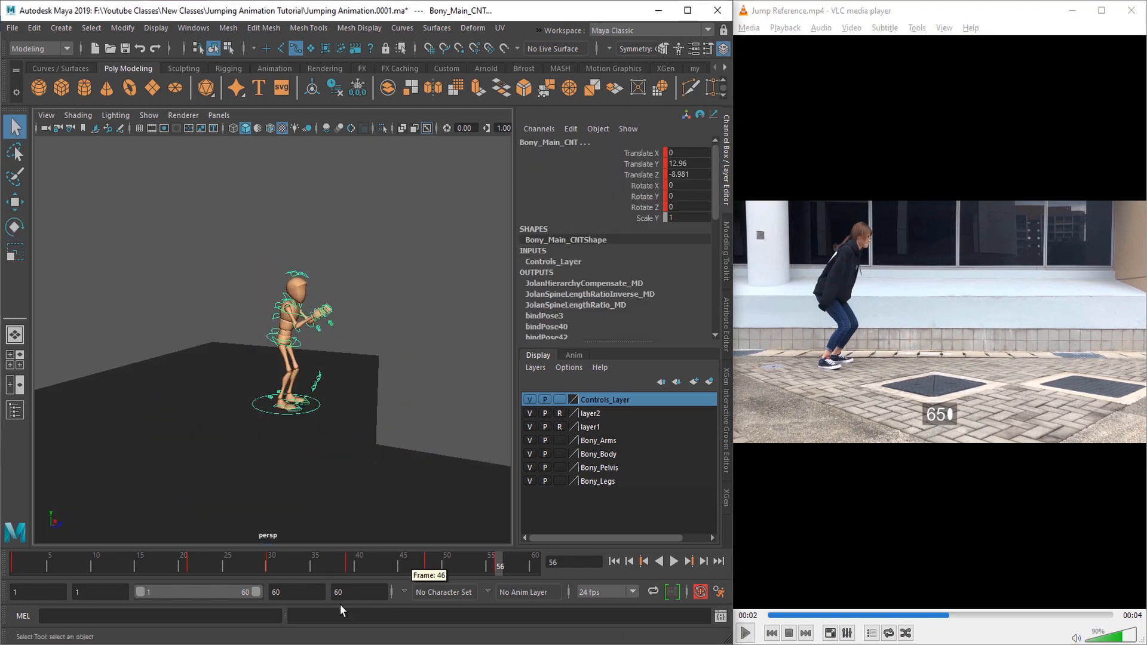
text(70)
key(Return)
Step: Key all the character's controls at frame 65
drag(139, 592, 158, 591)
drag(382, 567, 489, 566)
scroll(419, 469, up, 4)
key(s)
alt+drag(392, 454, 360, 465)
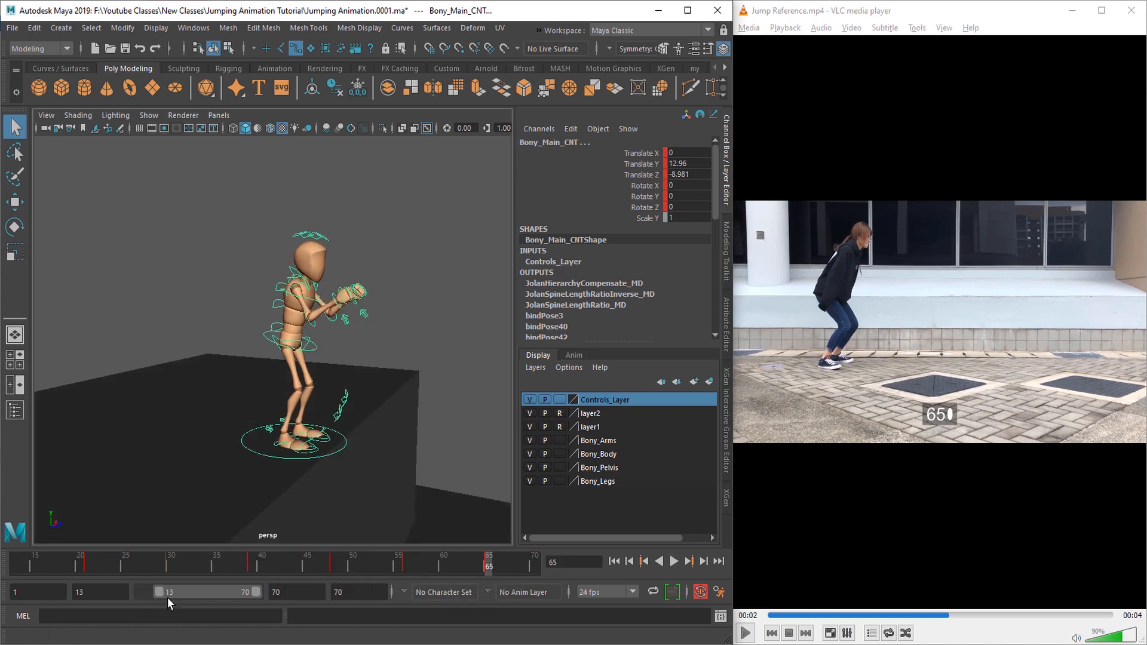
Step: Start the visible range at frame 3, compare the poses at frames 48 and 30, and copy the full-body pose at frame 30
drag(160, 592, 144, 593)
click(529, 400)
alt+drag(386, 457, 317, 475)
click(364, 567)
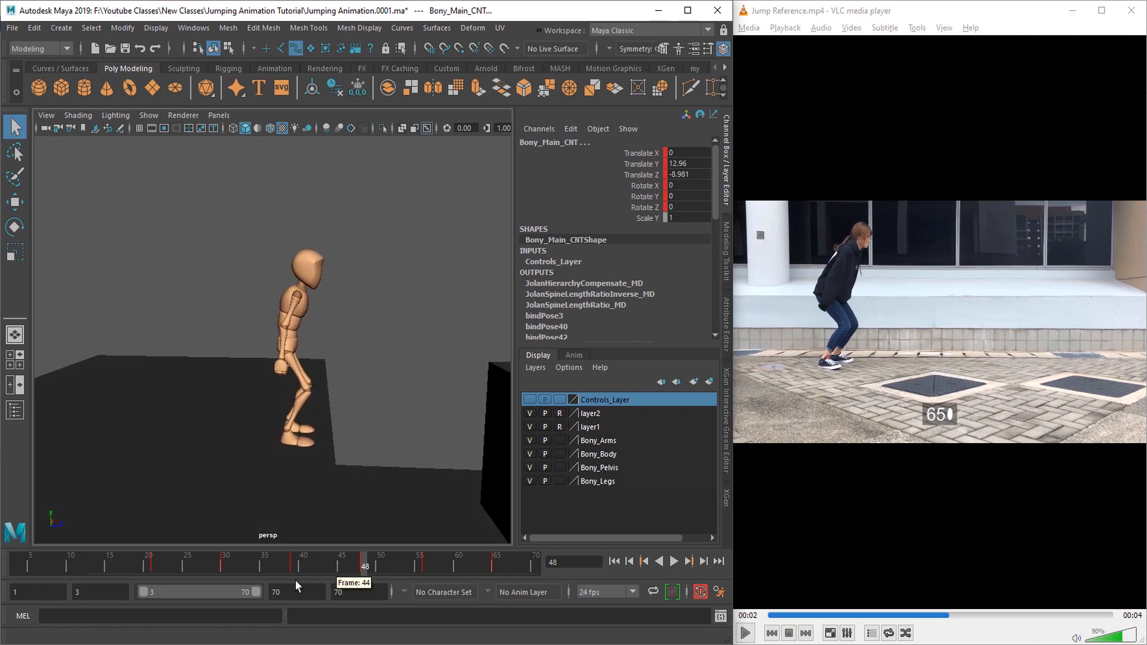
click(225, 567)
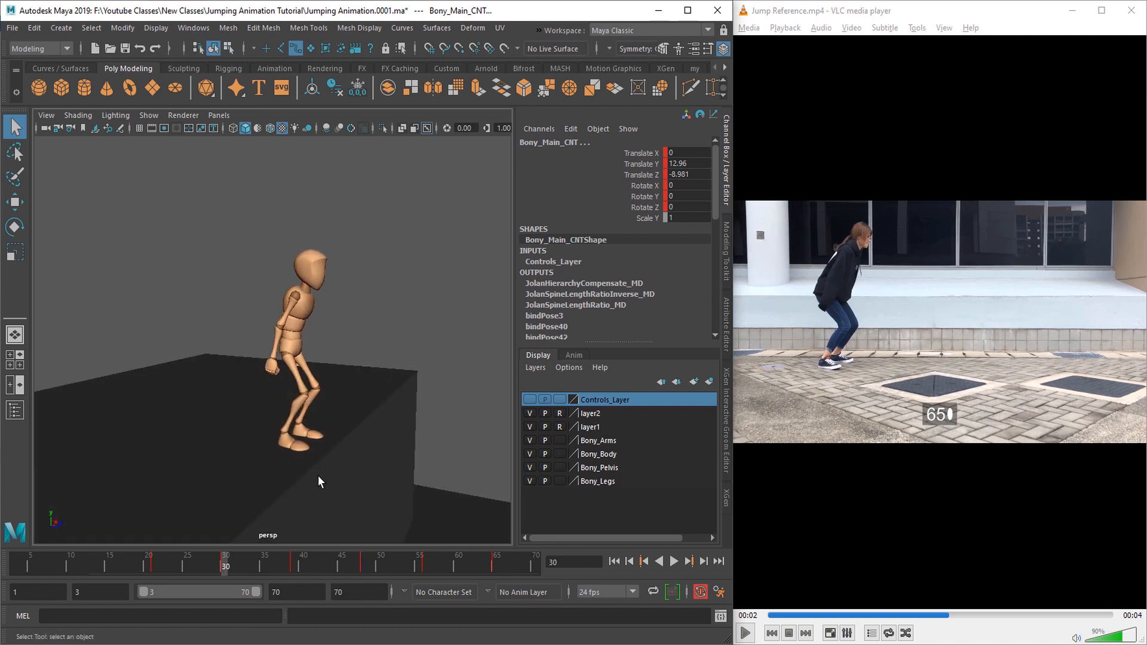
alt+drag(380, 426, 425, 437)
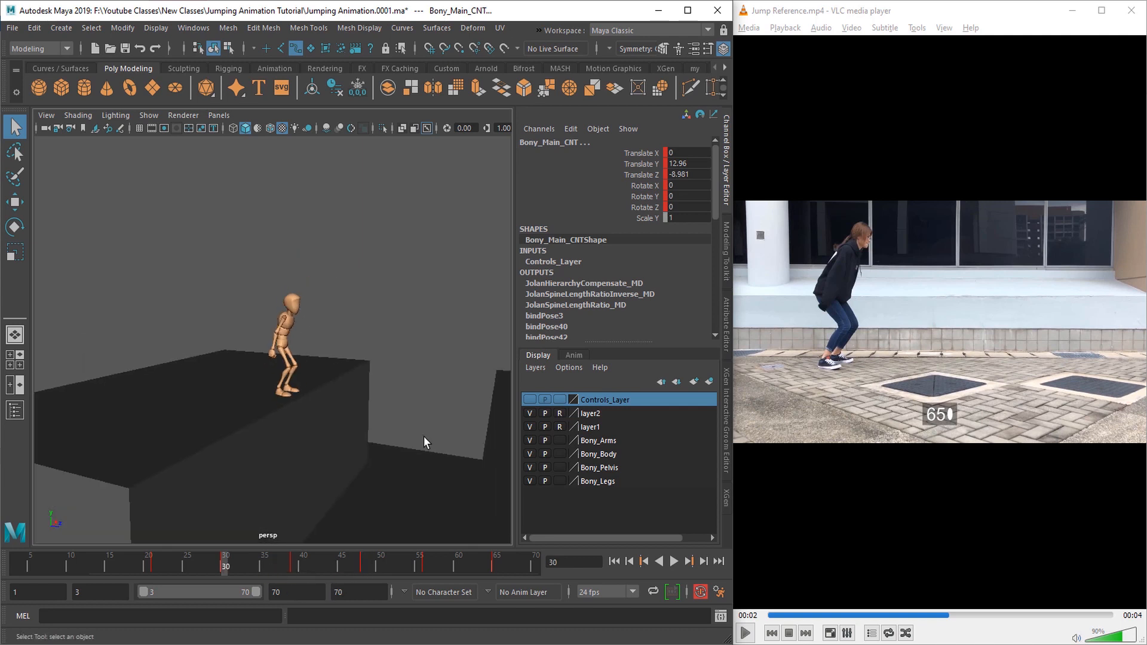
right_click(225, 572)
click(251, 358)
scroll(362, 496, up, 2)
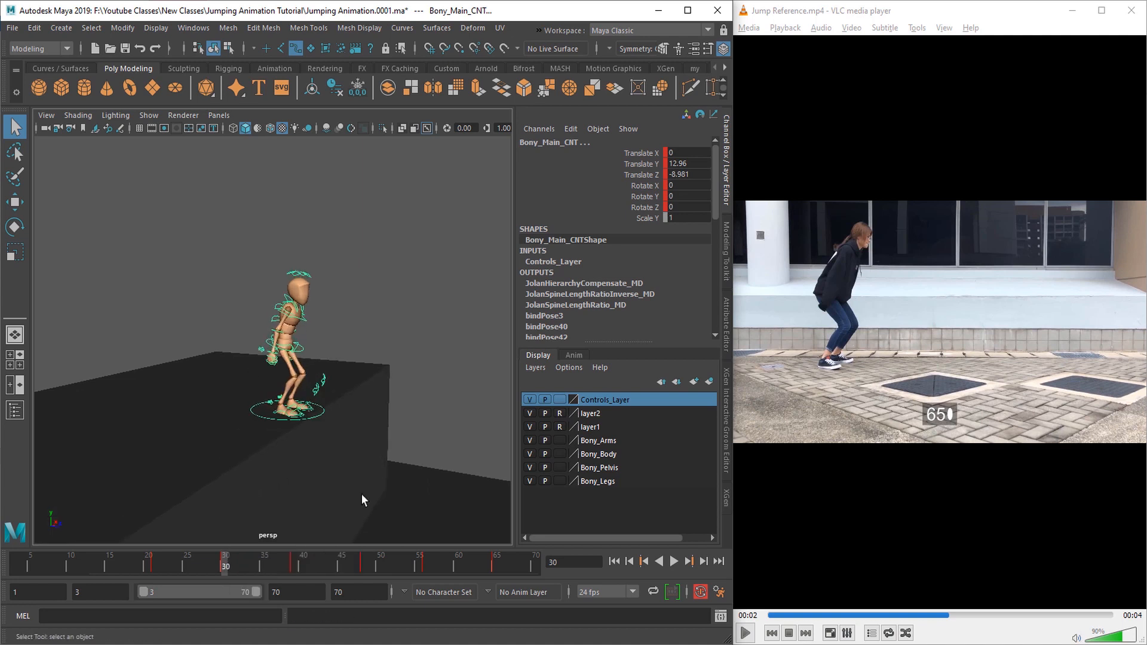
Step: Paste the copied full-body pose onto the character at frame 65
click(495, 565)
right_click(496, 565)
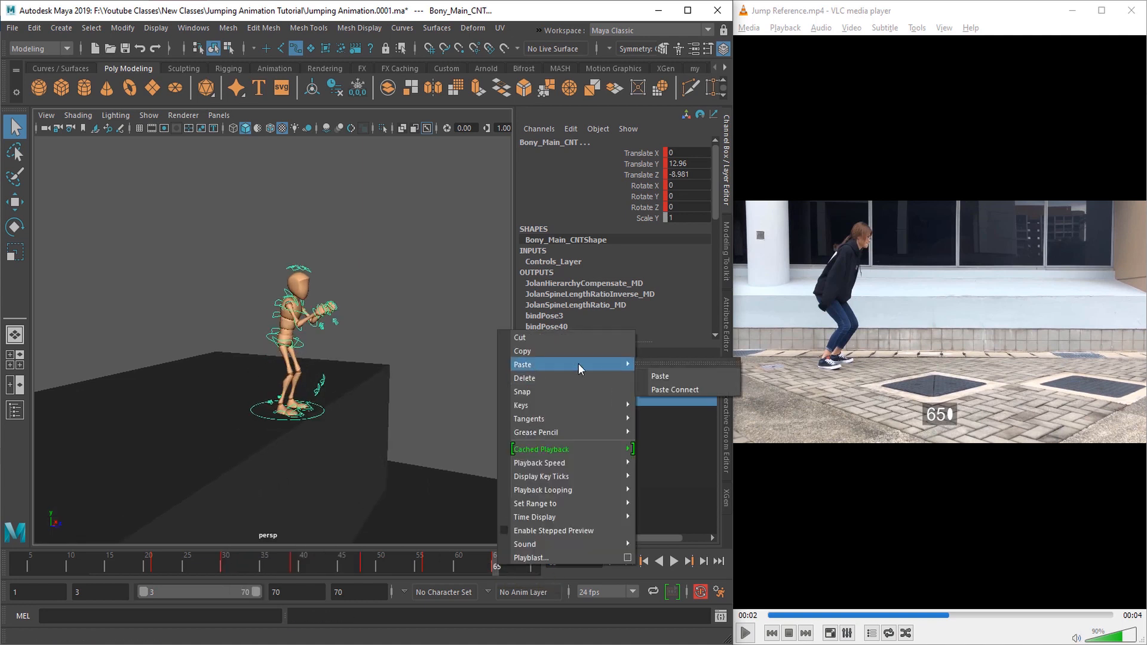
click(671, 377)
Step: Lower the root control at frame 65 to about -0.774 in Translate Y to deepen the crouch
alt+drag(466, 442, 328, 399)
click(328, 360)
key(w)
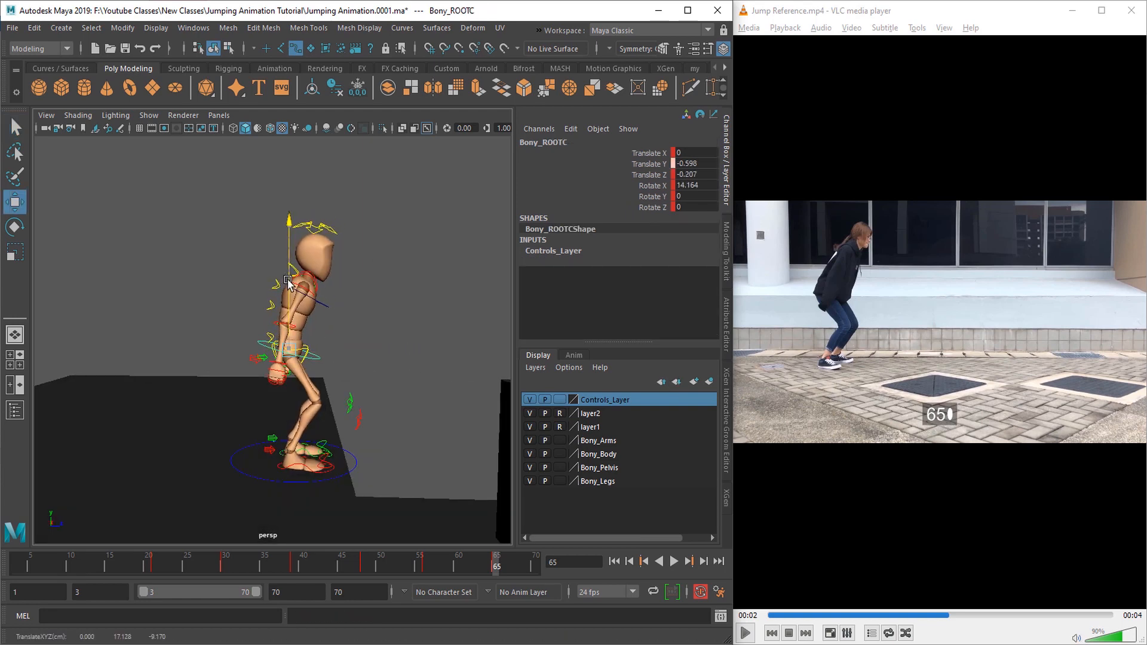
drag(289, 282, 291, 287)
alt+middle_drag(353, 466, 359, 399)
scroll(359, 400, up, 5)
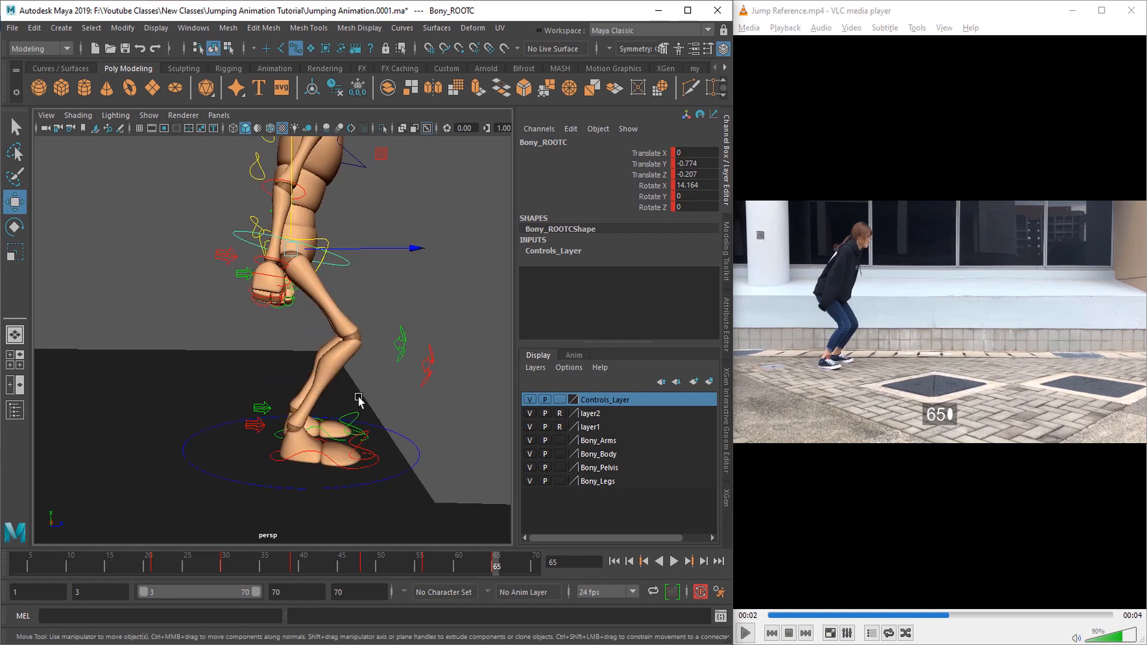
Step: Adjust the Toe Up Dn attribute of both foot controls to 1.05 at frame 65
alt+drag(359, 399, 336, 401)
key(q)
click(370, 473)
key(q)
alt+middle_drag(412, 395, 402, 456)
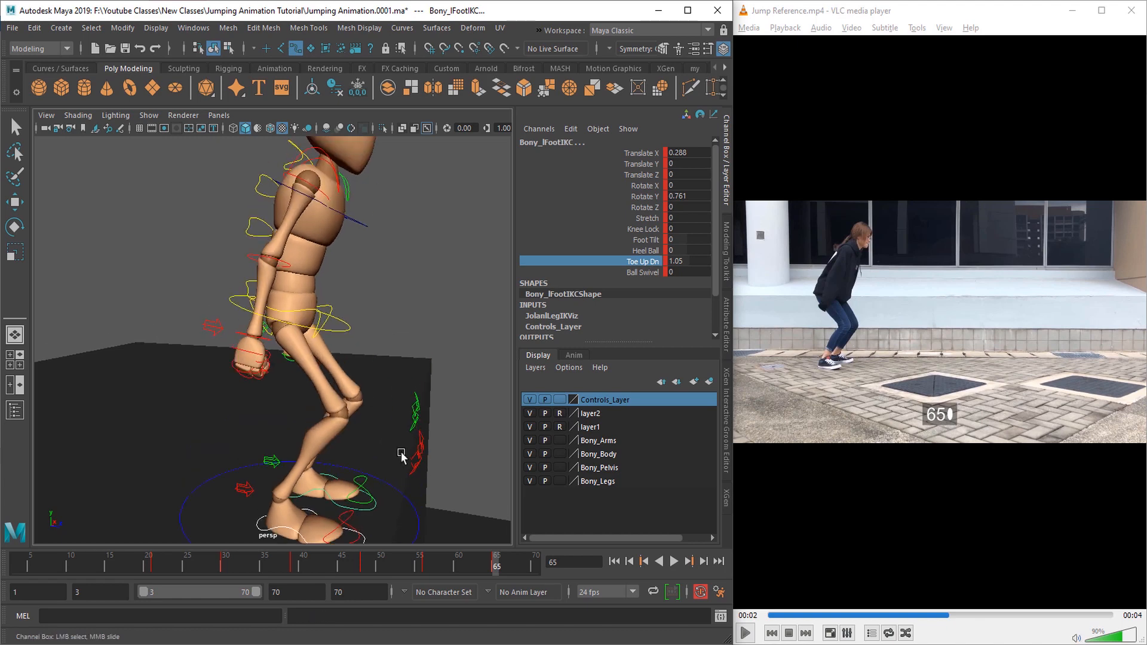
Step: Rotate the root and spine controls to bend the torso forward in the frame 65 crouch
alt+drag(402, 371, 351, 364)
alt+middle_drag(351, 364, 348, 418)
click(278, 318)
alt+drag(335, 356, 305, 349)
key(e)
drag(304, 301, 308, 361)
key(q)
click(353, 328)
key(e)
key(q)
Step: Rotate the arm controls at frame 65 so both arms hang slightly behind the hips like the reference
alt+drag(321, 405, 421, 407)
click(244, 334)
alt+drag(243, 346, 281, 346)
key(e)
drag(184, 336, 175, 318)
key(q)
click(258, 357)
key(e)
key(q)
alt+drag(361, 356, 233, 406)
click(274, 315)
key(e)
key(q)
Step: Select all the character's controls and review the upper body of the frame 65 pose
scroll(203, 310, down, 5)
drag(169, 223, 353, 421)
scroll(289, 356, up, 8)
alt+drag(289, 356, 353, 347)
alt+middle_drag(324, 248, 306, 357)
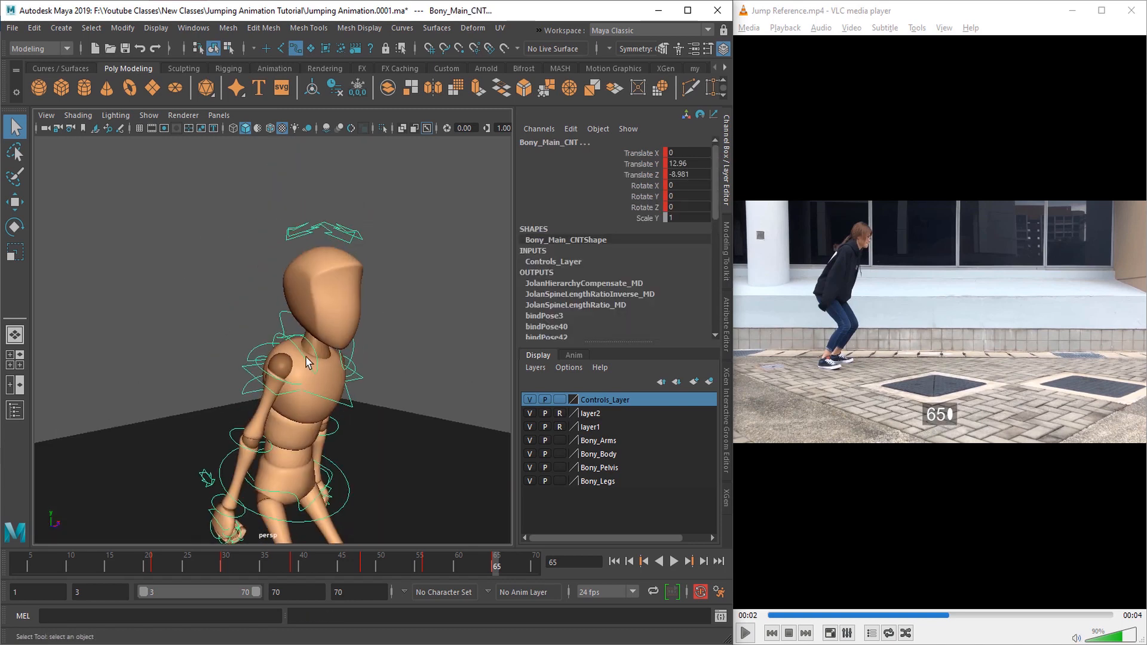
alt+drag(306, 361, 335, 359)
Step: Rotate the Bony_Spine02FKC control forward to about 29 degrees in Rotate X at frame 65
click(282, 385)
key(e)
alt+drag(281, 384, 260, 420)
scroll(259, 446, up, 4)
key(q)
Step: Try resetting the right clavicle control's rotation to 0 on all axes at frame 65
click(273, 422)
scroll(267, 384, down, 2)
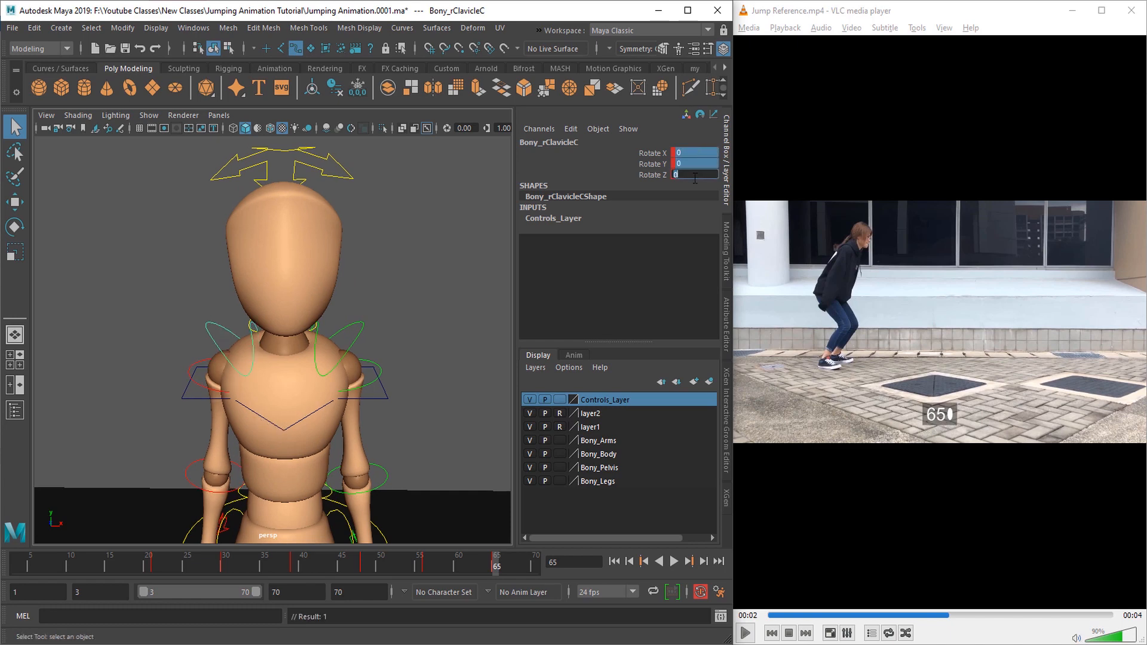
alt+drag(325, 386, 375, 402)
key(ctrl+z)
scroll(379, 435, down, 5)
alt+drag(267, 466, 318, 462)
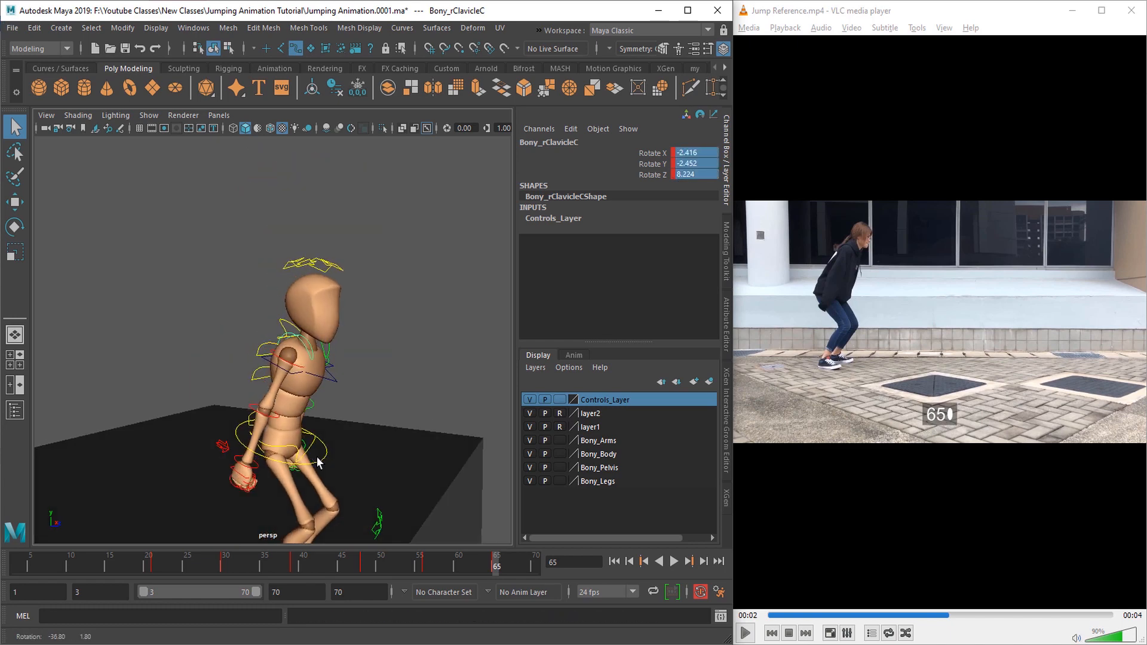
alt+drag(283, 391, 245, 444)
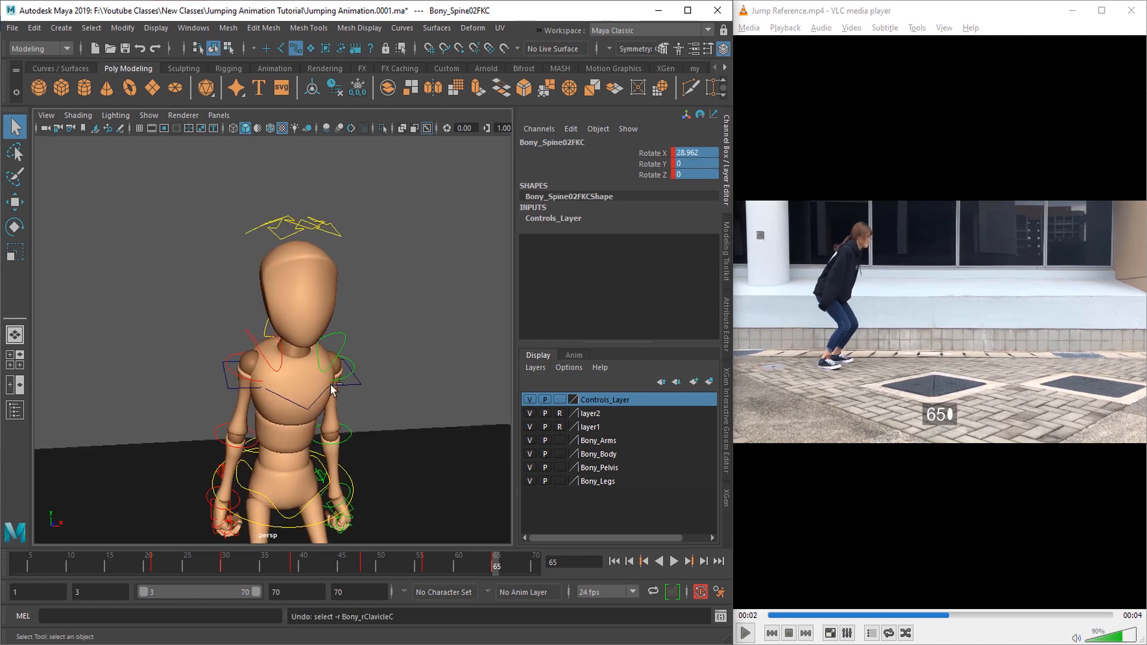
alt+drag(332, 389, 364, 394)
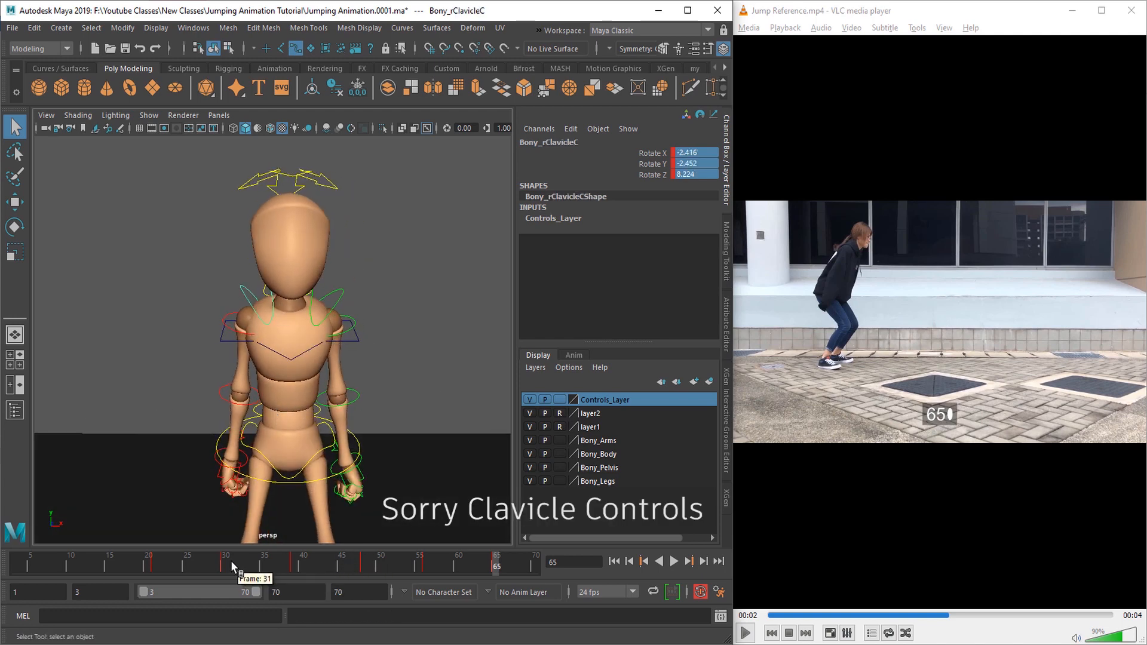
Step: Rotate the left and right clavicle controls at frame 39 to follow the raised arms
click(230, 565)
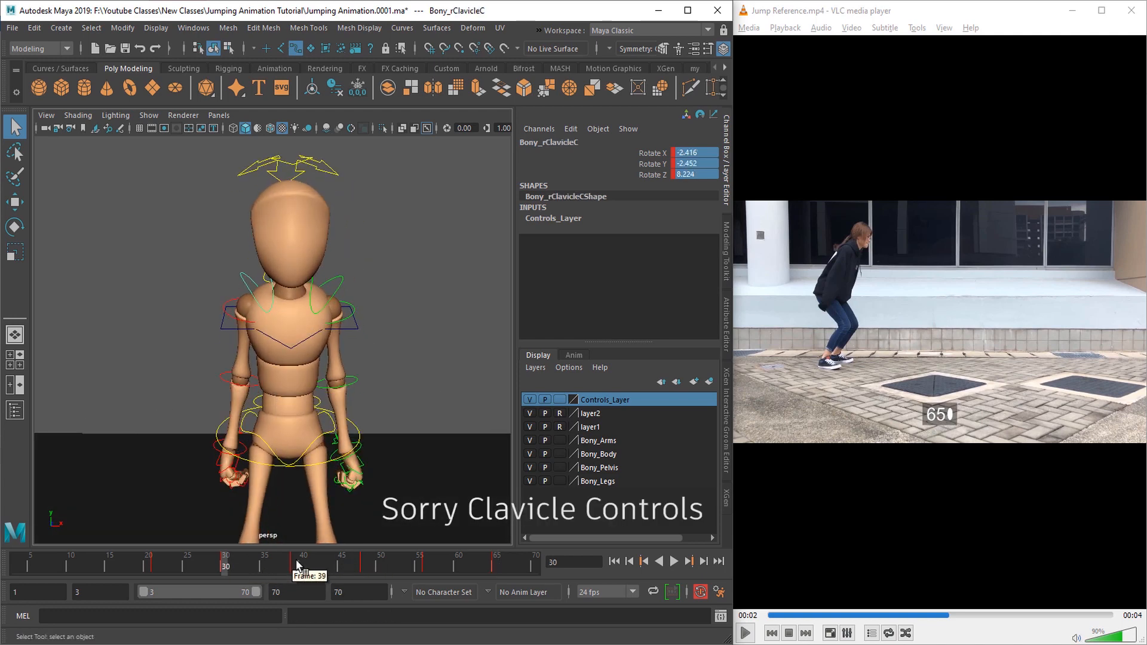
click(295, 563)
alt+drag(296, 524, 371, 346)
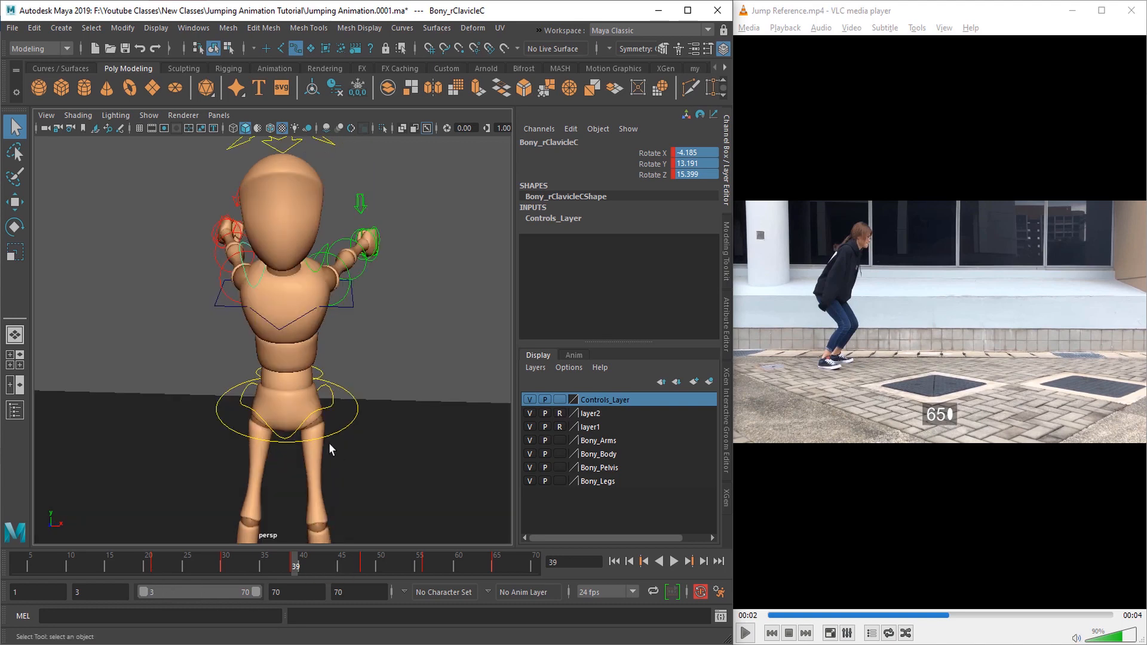
mouse_move(295, 348)
alt+mouse_down()
mouse_move(297, 315)
mouse_move(279, 356)
alt+mouse_up()
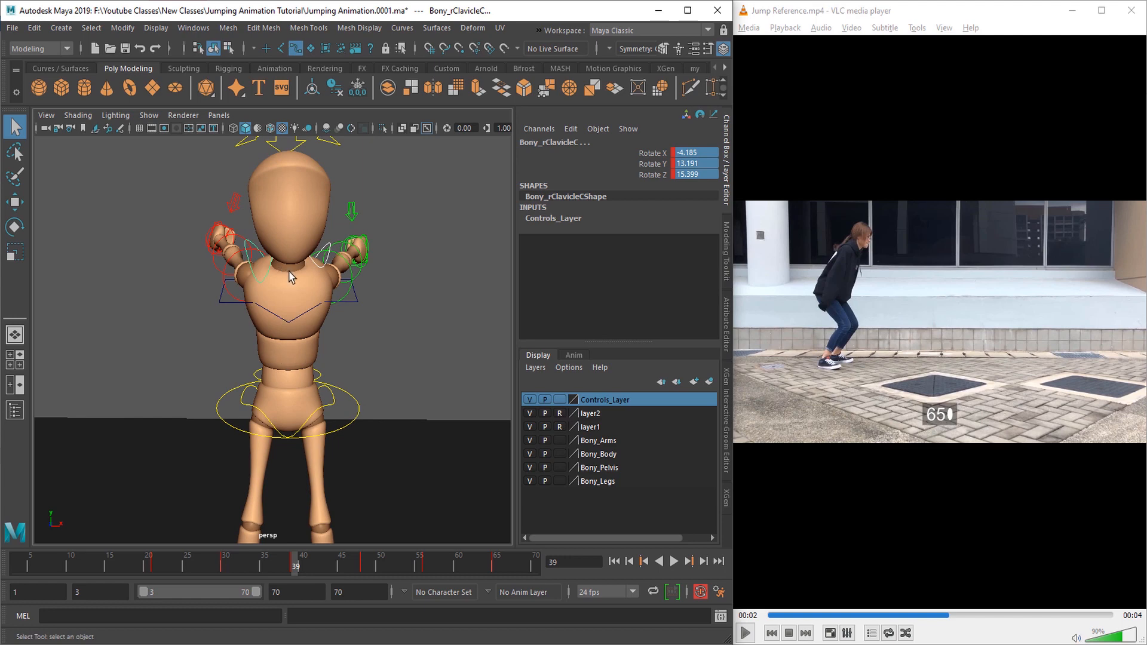
alt+drag(335, 304, 340, 296)
alt+middle_drag(340, 296, 342, 336)
scroll(341, 336, up, 5)
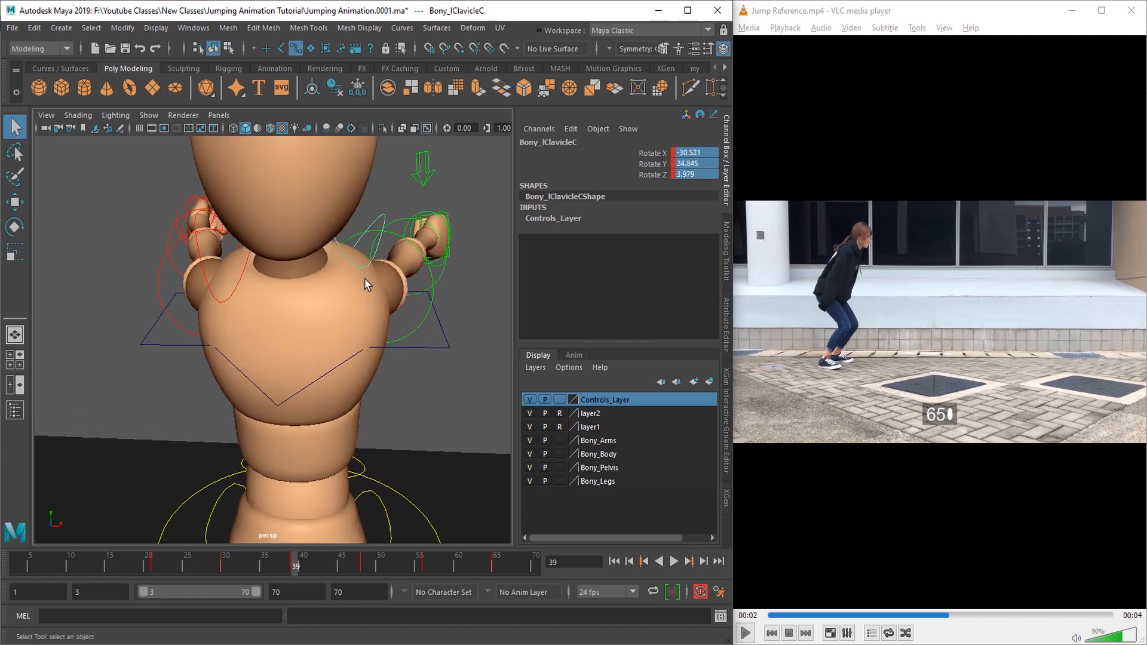
key(e)
key(q)
click(241, 280)
key(e)
key(q)
Step: Reset both clavicle controls' rotation to 0 on all axes at frames 48, 56 and 65
click(364, 562)
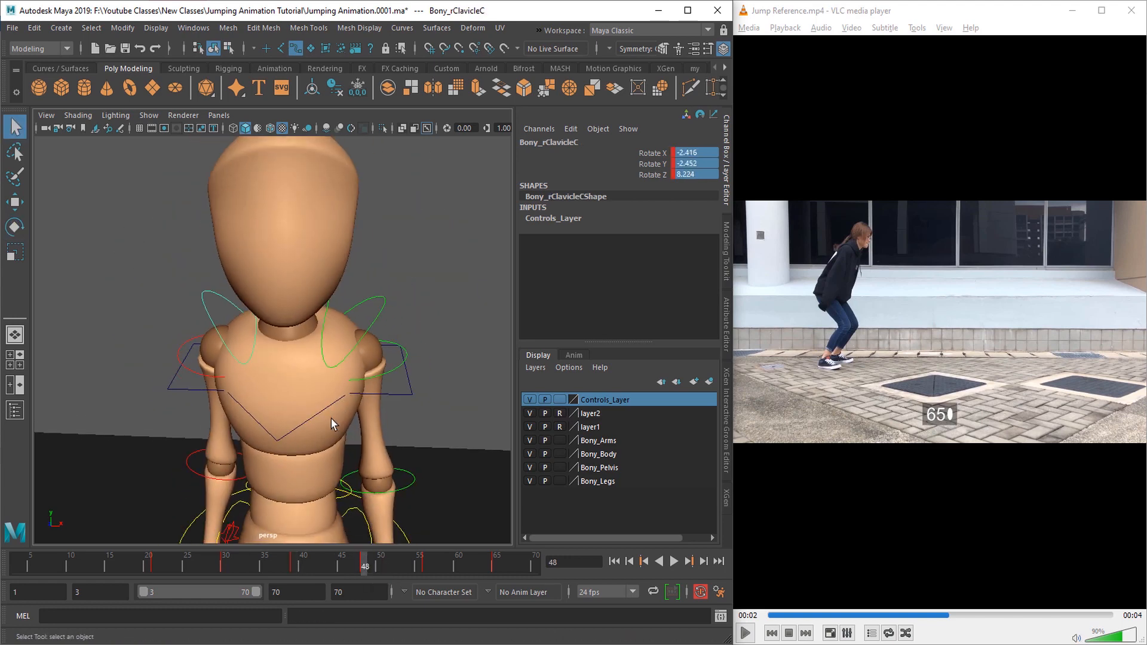
alt+drag(333, 424, 346, 359)
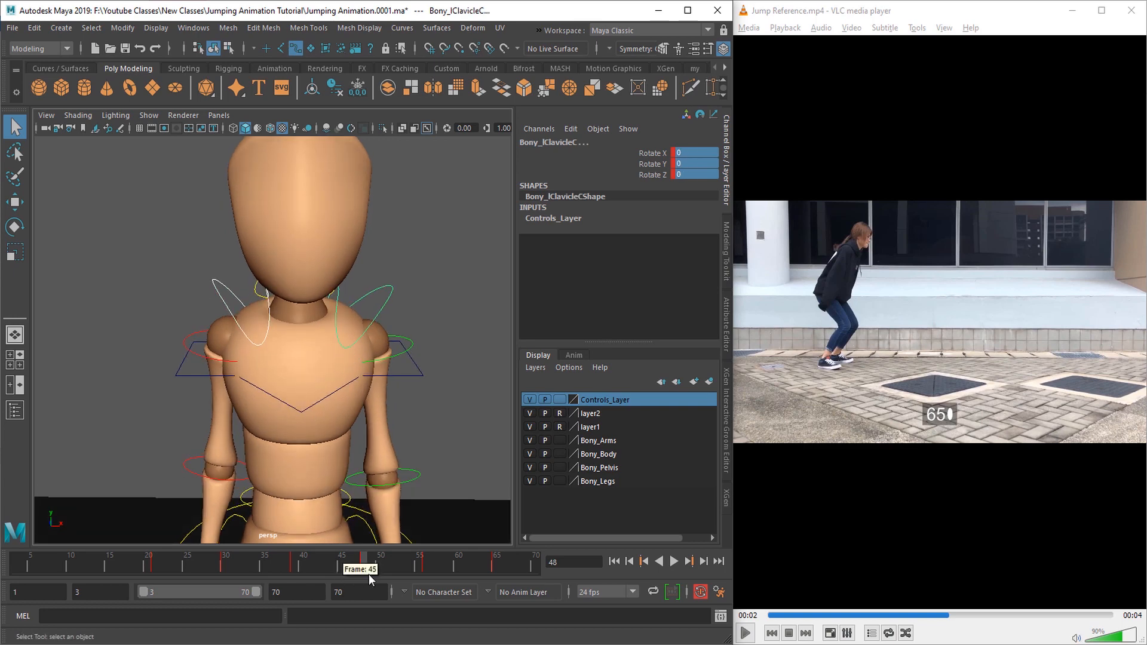
click(428, 563)
mouse_move(326, 420)
alt+mouse_down()
mouse_move(387, 429)
mouse_move(314, 427)
alt+mouse_up()
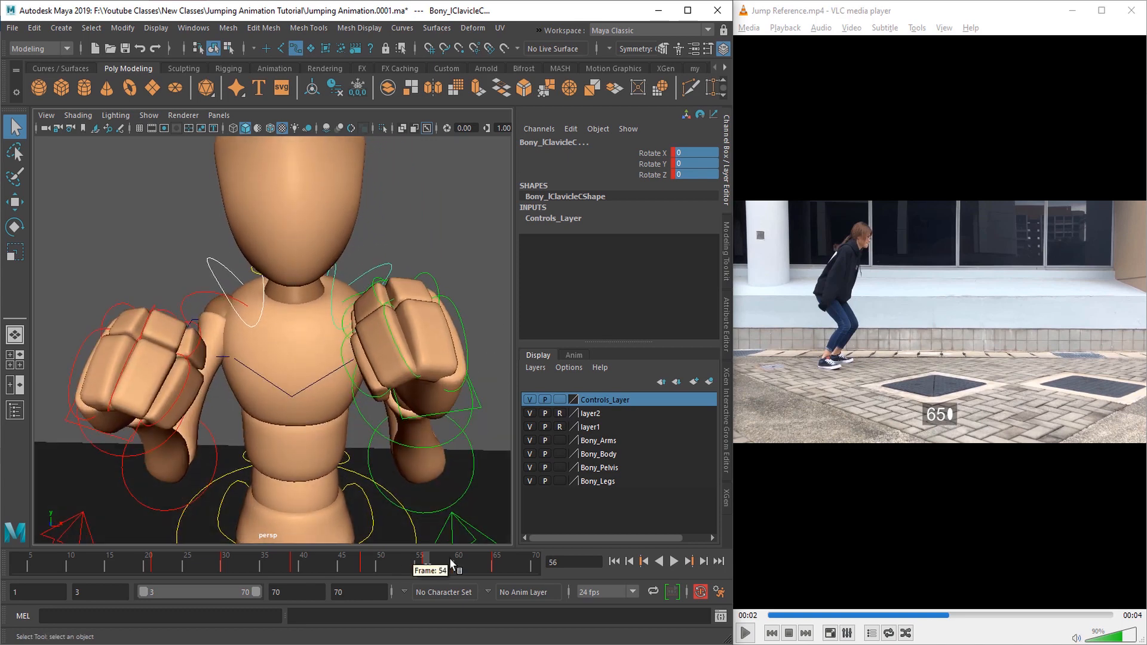
click(495, 566)
alt+drag(401, 414, 364, 435)
Step: Check the pose at frame 21, and lower the root control at frame 65 to about -0.943 in Translate Y
click(154, 563)
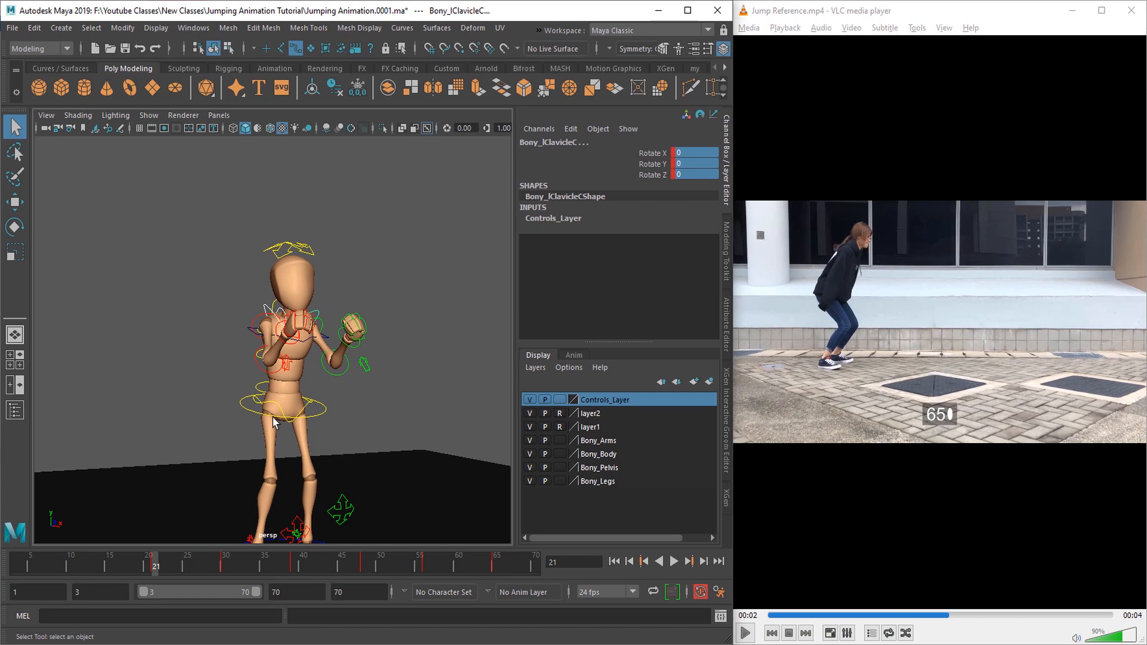
alt+drag(342, 372, 317, 378)
scroll(398, 373, up, 6)
scroll(317, 379, down, 8)
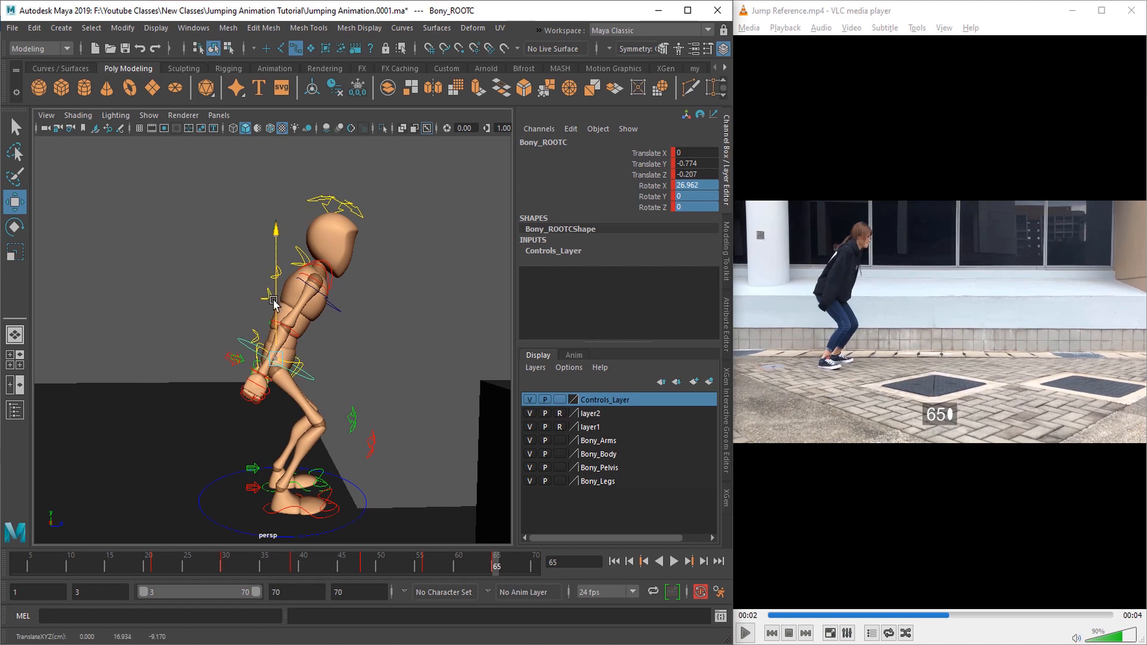
drag(274, 303, 278, 303)
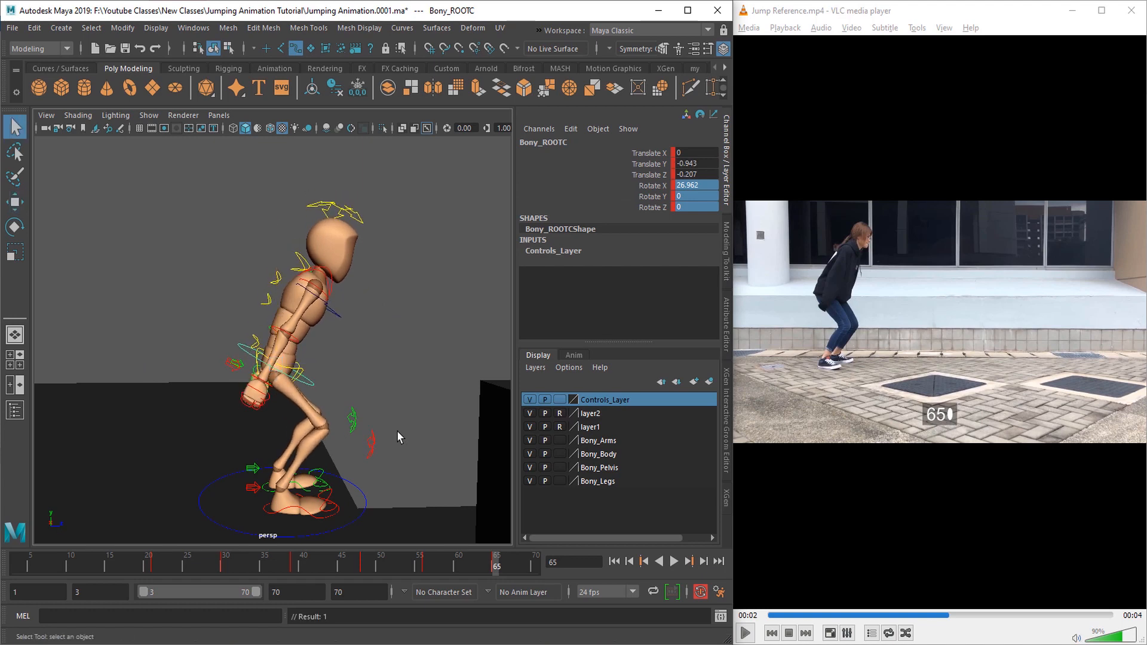
alt+drag(397, 430, 378, 457)
scroll(239, 425, down, 5)
Step: Select all the controls at frame 56 and save the scene
click(423, 563)
scroll(342, 453, up, 5)
scroll(333, 409, down, 5)
click(270, 479)
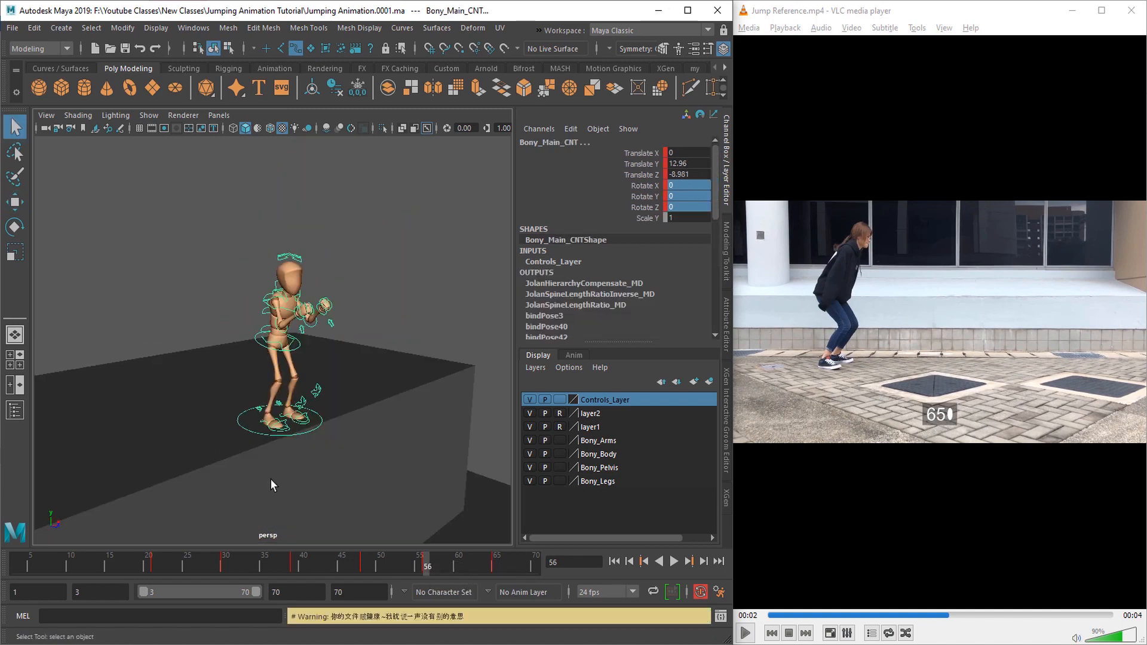
alt+drag(270, 479, 291, 480)
Step: Hide the control curves and play the blocked jump animation from frame 1 to 70
click(532, 399)
alt+drag(383, 464, 398, 465)
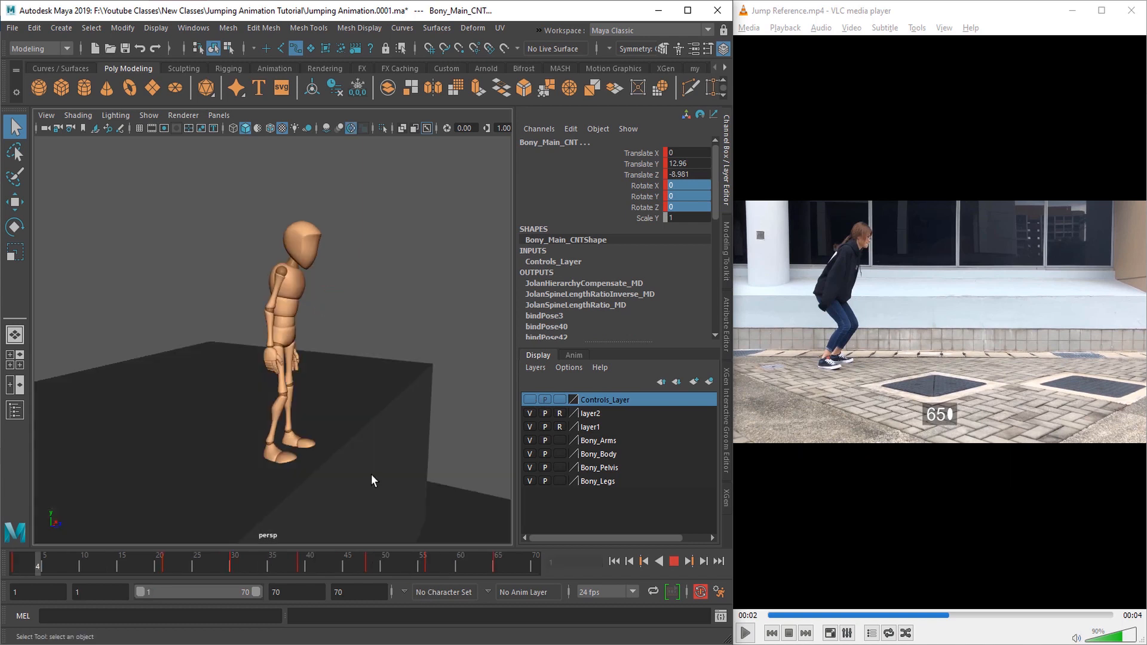
scroll(371, 475, up, 3)
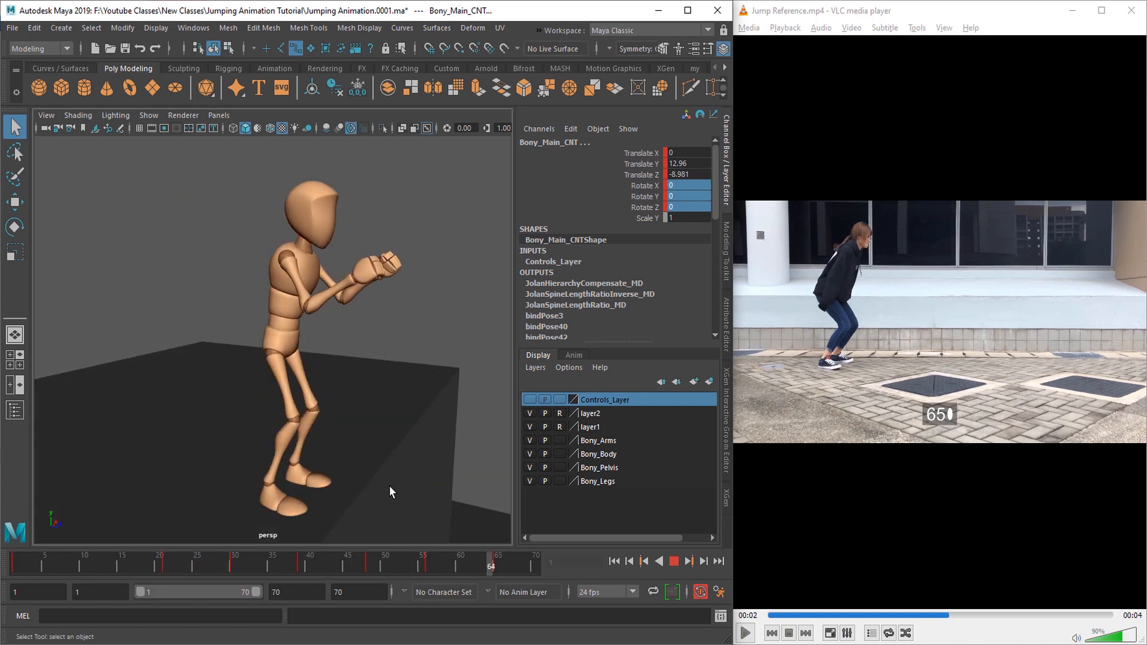
scroll(389, 490, down, 2)
alt+drag(368, 501, 356, 499)
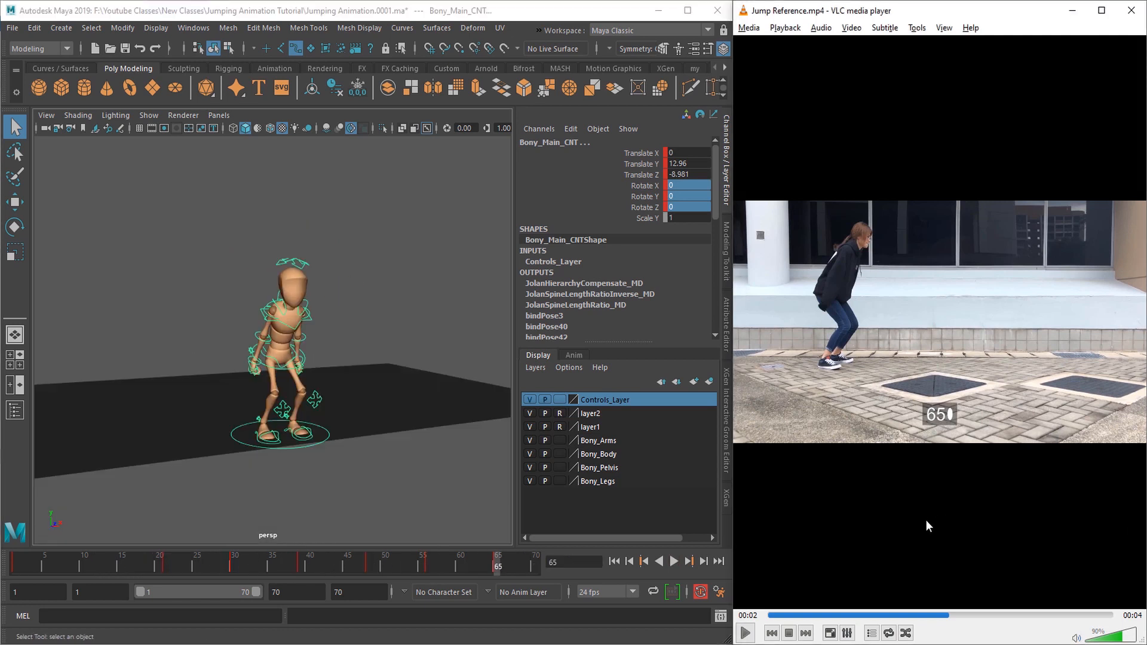
Step: Advance the jump reference video frame by frame from frame 65 to frame 76 to find the next key pose
key(e)
key(e)
key(e)
key(e)
key(e)
key(e)
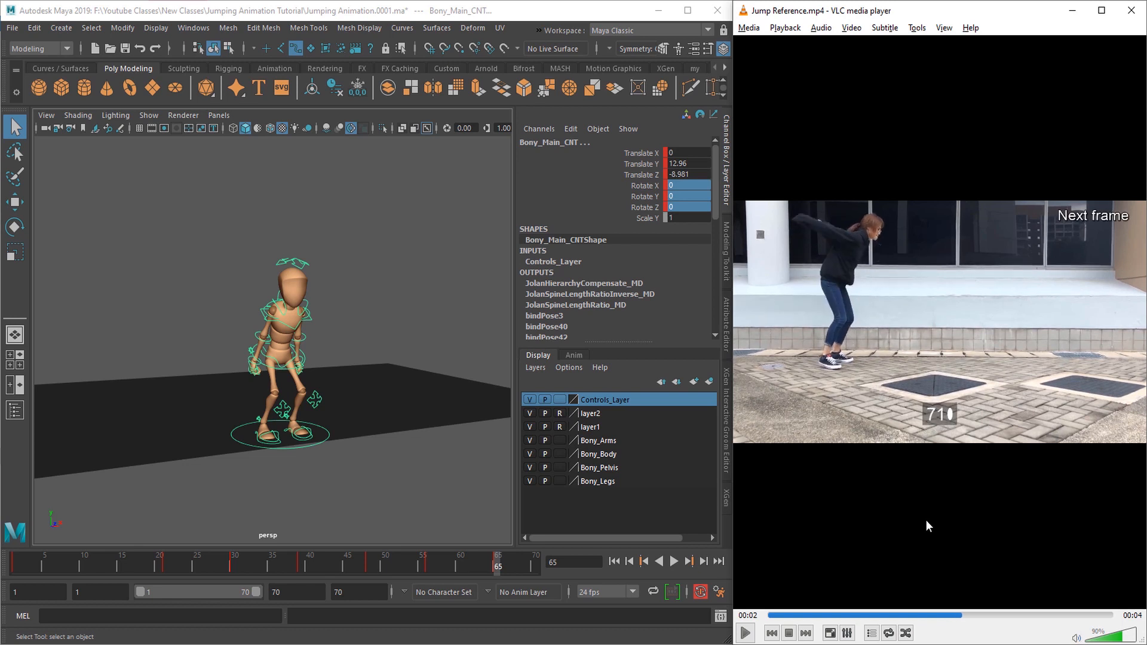
key(e)
key(e)
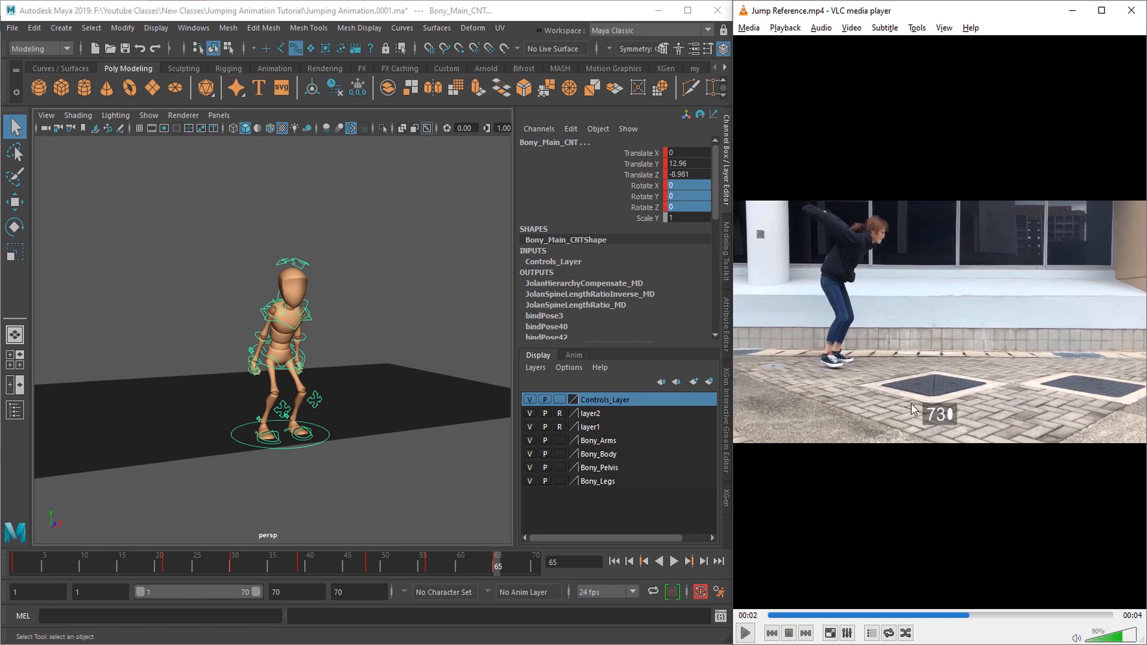
key(e)
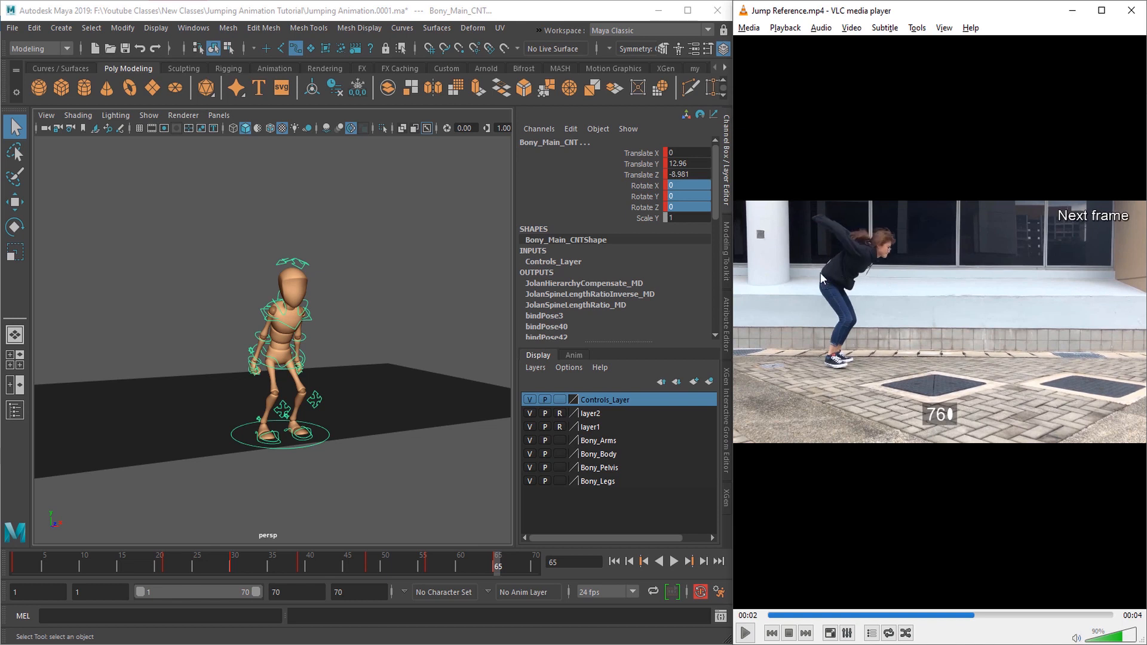
key(e)
key(e)
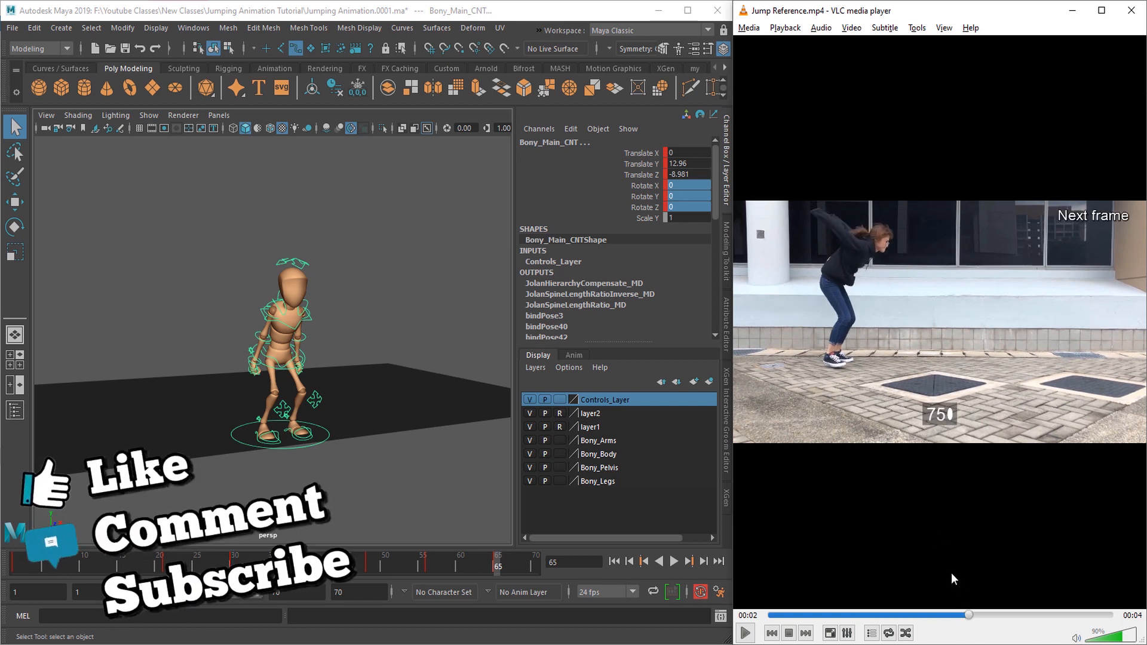
Step: Rewind the reference video slightly and step it forward to frame 73
key(e)
key(e)
drag(958, 615, 921, 616)
key(e)
key(e)
key(e)
key(e)
key(e)
key(e)
key(e)
key(e)
key(e)
key(e)
key(e)
key(e)
key(e)
key(e)
key(e)
key(e)
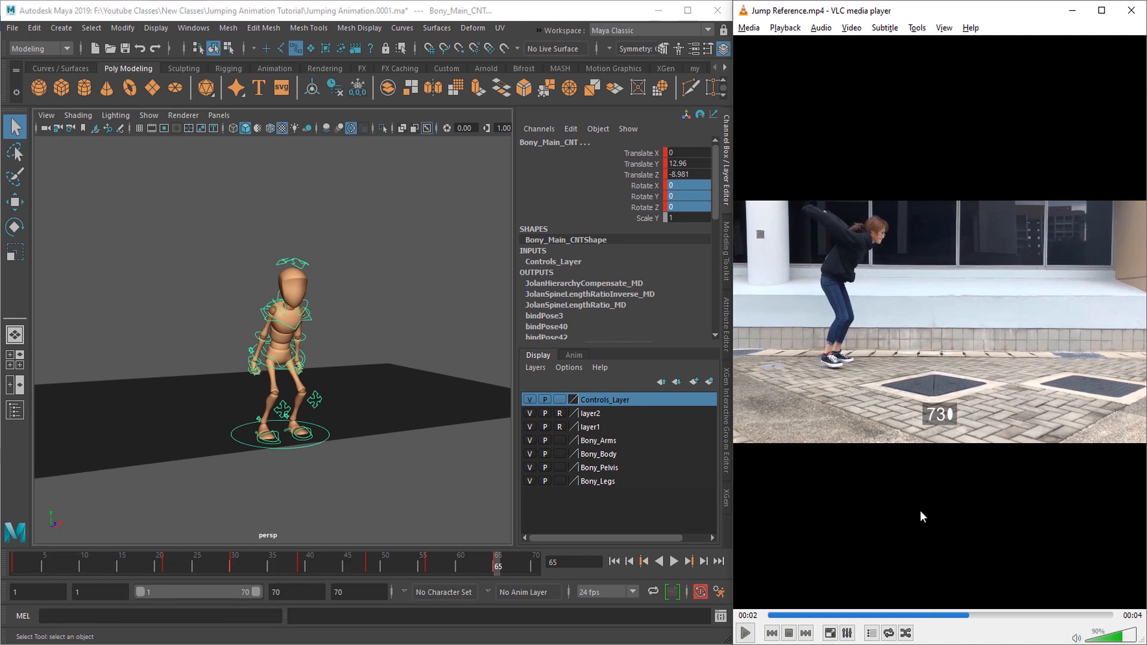
Step: Extend the end of the playback range to frame 80 and start the visible range at frame 23
double_click(281, 592)
text(8)
drag(139, 592, 171, 592)
scroll(171, 233, down, 2)
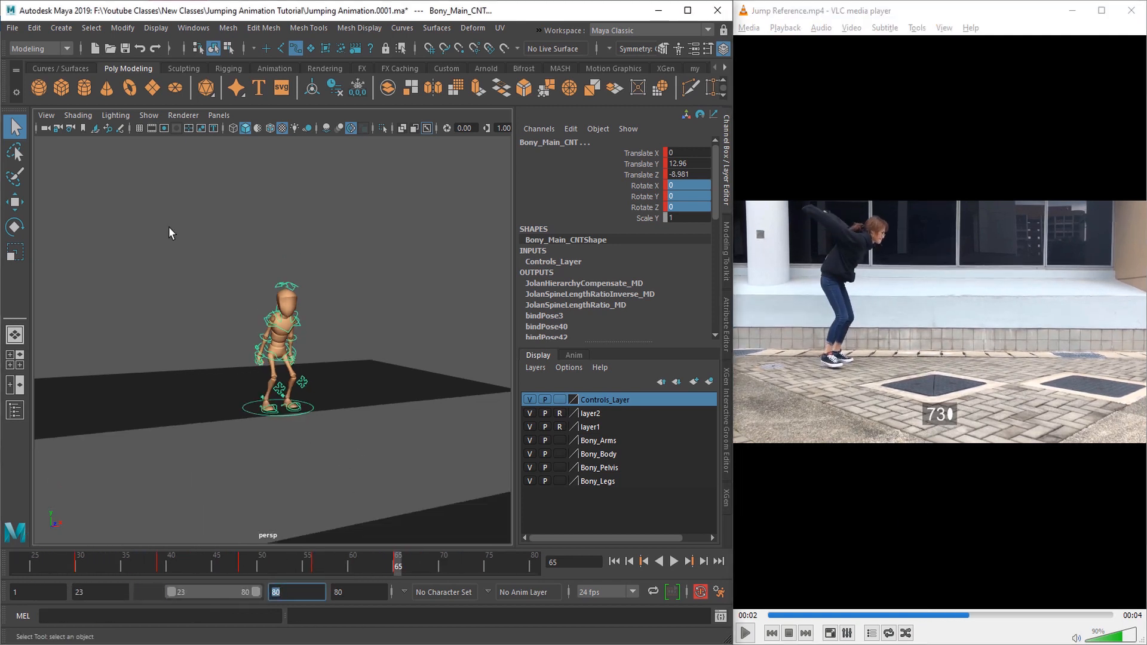
Step: Key all the character's controls at frame 73
drag(478, 568, 471, 570)
key(s)
alt+drag(340, 473, 398, 481)
scroll(384, 471, up, 3)
scroll(370, 427, down, 3)
Step: Compare the poses at frames 48 and 39, and copy the full-body pose from frame 39 to frame 73
click(246, 565)
click(163, 566)
alt+drag(368, 446, 329, 444)
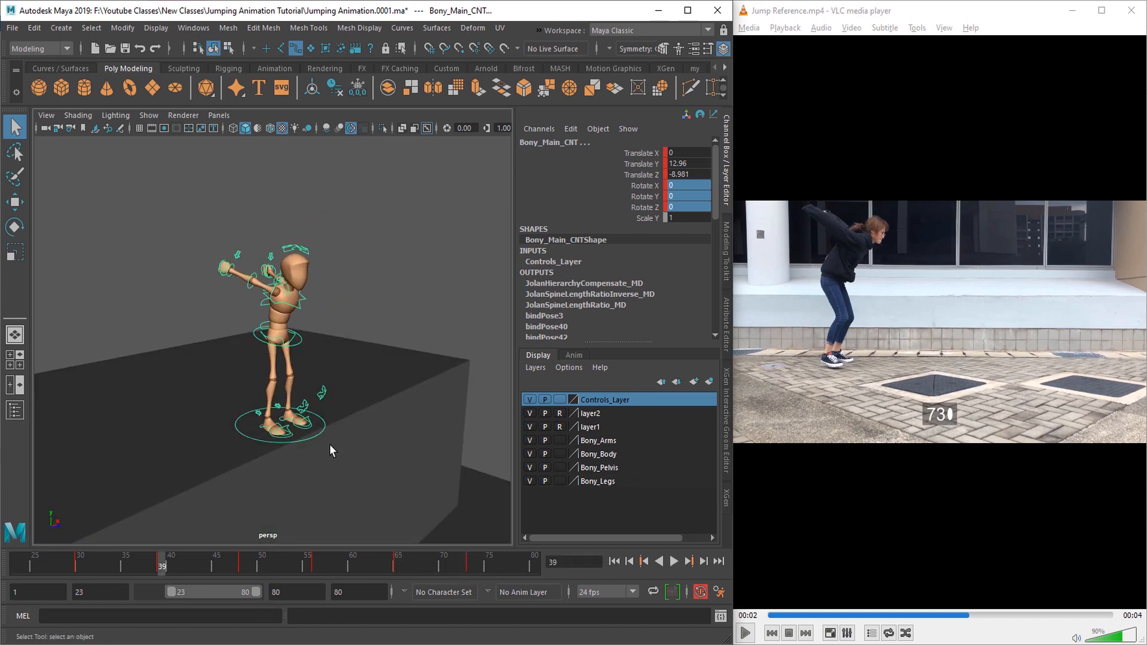
right_click(163, 567)
click(189, 352)
click(469, 564)
right_click(469, 565)
mouse_move(496, 361)
click(623, 376)
alt+drag(394, 412, 443, 410)
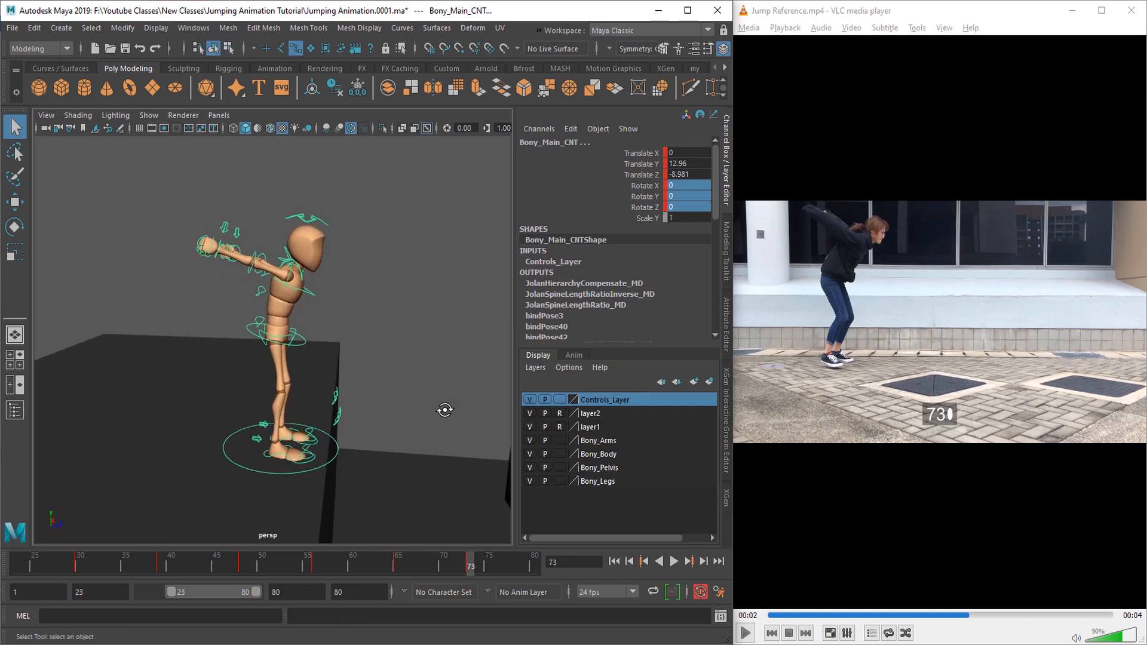
Step: Lower the root control at frame 73 and rotate the torso forward to match the reference's lean
alt+drag(341, 372, 364, 371)
click(336, 354)
alt+drag(347, 445, 375, 443)
key(w)
drag(309, 219, 309, 233)
alt+drag(439, 413, 299, 399)
key(e)
alt+drag(299, 399, 326, 436)
click(301, 343)
Step: Rotate the right shoulder control at frame 73 so the right arm swings up behind the body
click(390, 362)
key(q)
click(389, 358)
key(e)
mouse_move(267, 415)
mouse_down()
mouse_move(266, 399)
mouse_move(355, 364)
mouse_move(264, 398)
mouse_up()
key(q)
click(355, 370)
key(e)
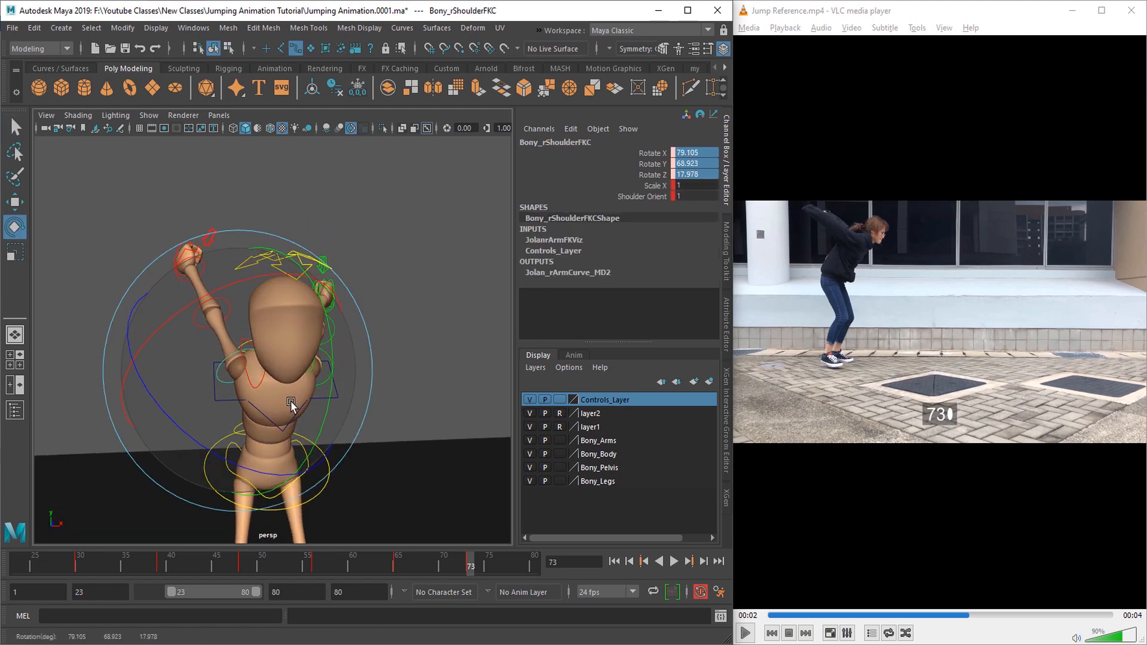
click(328, 382)
alt+drag(325, 421, 269, 437)
drag(269, 437, 269, 412)
Step: Refine the upper-body pose at frame 73 around the raised right arm to match the reference
key(q)
click(276, 346)
key(e)
drag(272, 415, 346, 412)
click(276, 334)
key(q)
scroll(346, 411, down, 5)
drag(175, 229, 366, 469)
alt+drag(358, 433, 279, 434)
scroll(359, 424, up, 5)
click(279, 361)
alt+drag(352, 394, 297, 389)
key(e)
key(q)
Step: Rotate the left shoulder control to about 80, 71 and -3 degrees so the left arm also swings back and up
click(339, 354)
mouse_move(367, 369)
alt+mouse_down()
mouse_move(313, 367)
mouse_move(358, 382)
alt+mouse_up()
key(e)
alt+drag(242, 404, 240, 395)
drag(240, 395, 252, 399)
alt+drag(252, 399, 383, 432)
key(q)
scroll(378, 418, down, 5)
alt+middle_drag(381, 439, 385, 407)
scroll(383, 407, up, 3)
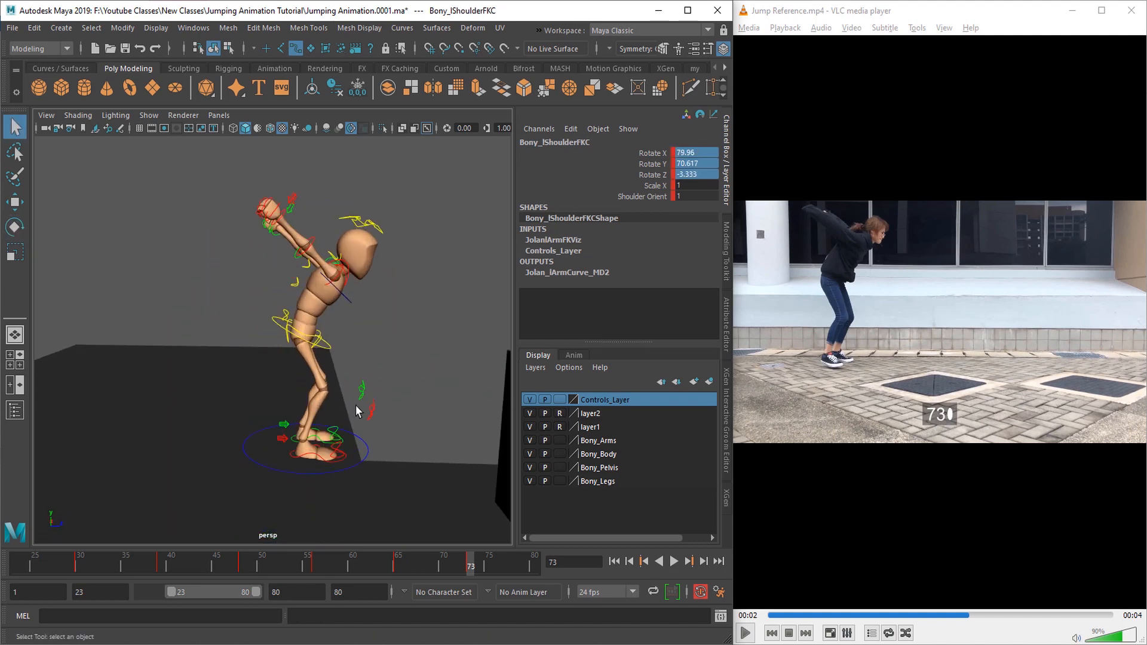
Step: Step the reference video frame by frame through the arm swing up to frame 73 to examine the body's motion
alt+drag(357, 409, 340, 409)
click(328, 345)
key(w)
click(916, 559)
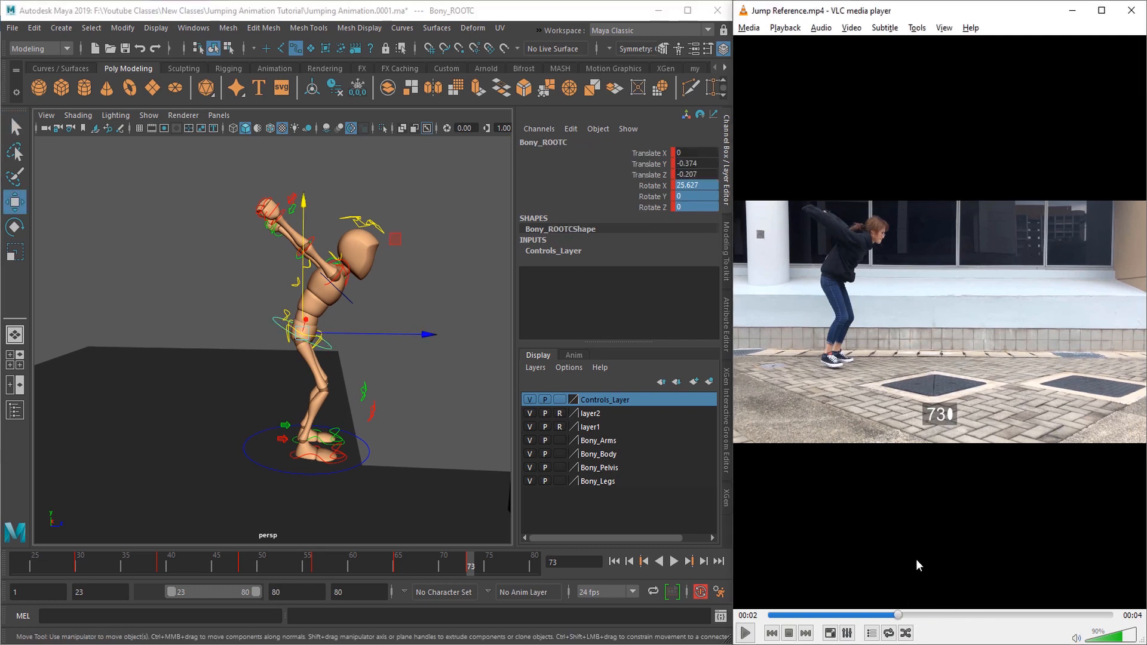
key(e)
key(e)
key(e)
key(e)
key(e)
key(e)
key(e)
key(e)
key(e)
key(e)
key(e)
key(e)
key(e)
key(e)
key(e)
key(e)
key(e)
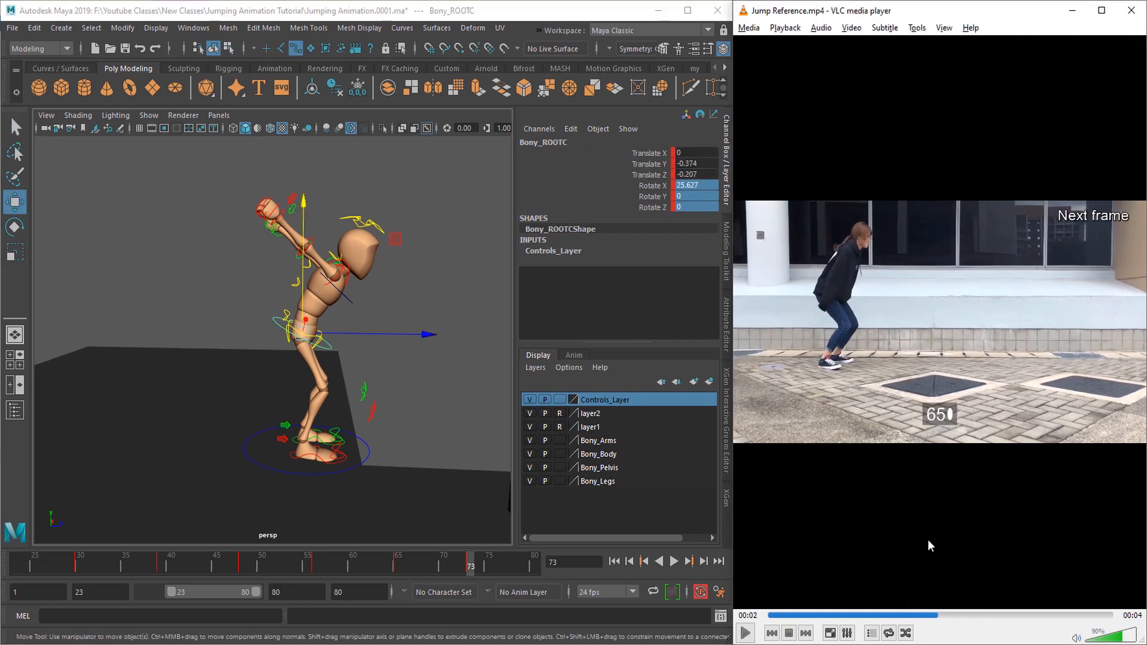
Step: Rotate the three spine controls together at frame 73 to curve the torso further forward
key(e)
key(e)
key(e)
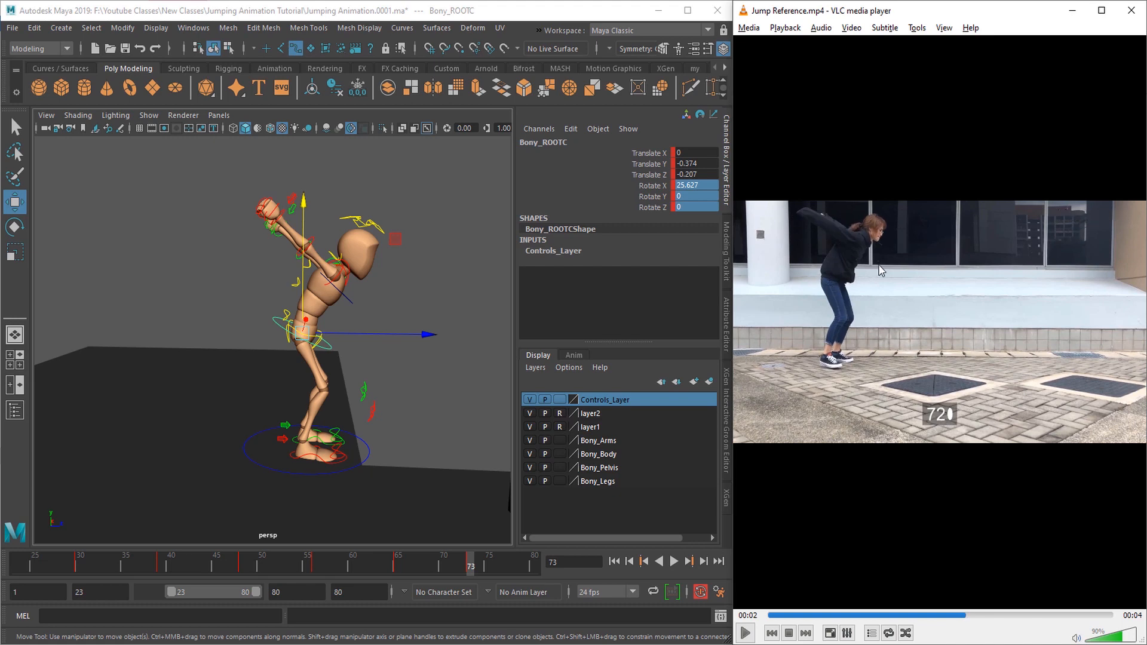
alt+drag(347, 383, 418, 353)
alt+right_drag(251, 340, 299, 344)
key(q)
click(275, 343)
shift+click(290, 287)
shift+click(298, 251)
key(e)
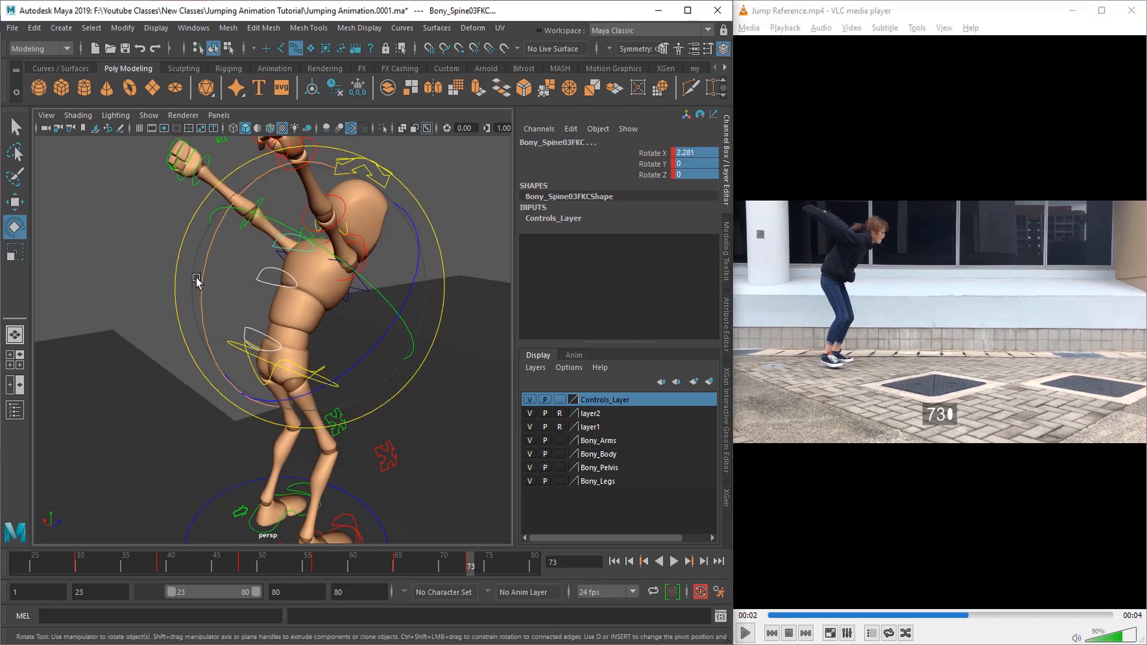
drag(195, 278, 210, 252)
Step: Shift the root control slightly forward at frame 73, to a Translate Z of -0.144
alt+drag(248, 326, 359, 418)
key(q)
click(363, 403)
key(w)
drag(397, 367, 397, 366)
key(q)
alt+right_drag(430, 413, 379, 425)
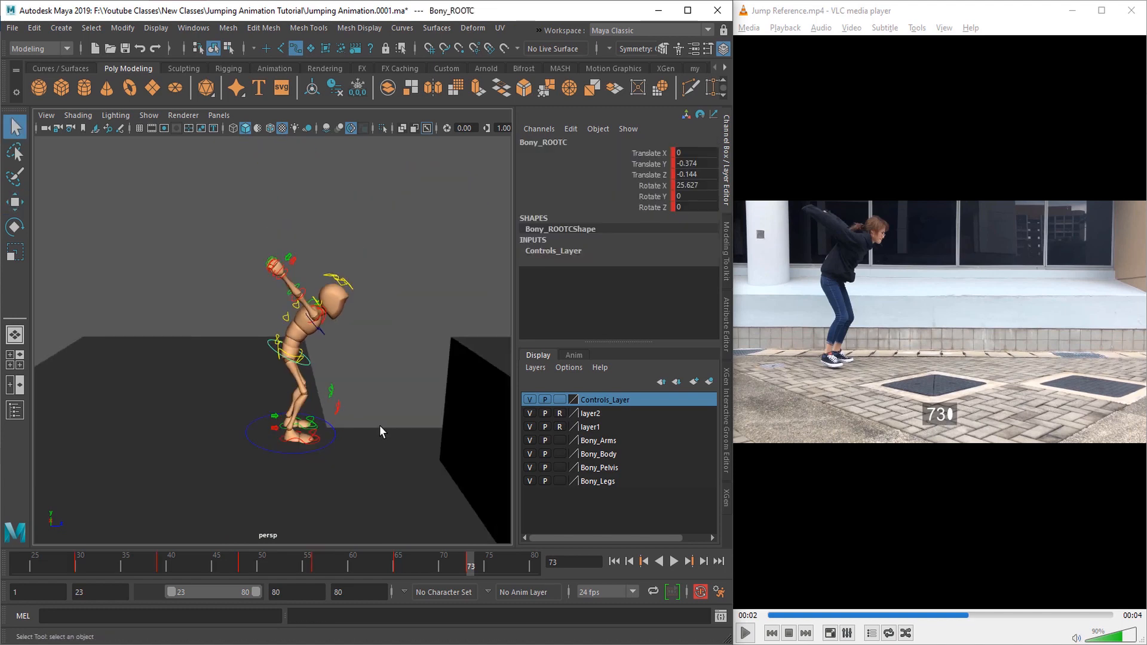
Step: Key all the controls at frame 73 and raise the root control to a Translate Y of about -0.204
drag(139, 176, 429, 500)
key(s)
alt+drag(359, 388, 313, 368)
click(309, 365)
key(w)
drag(293, 325, 291, 312)
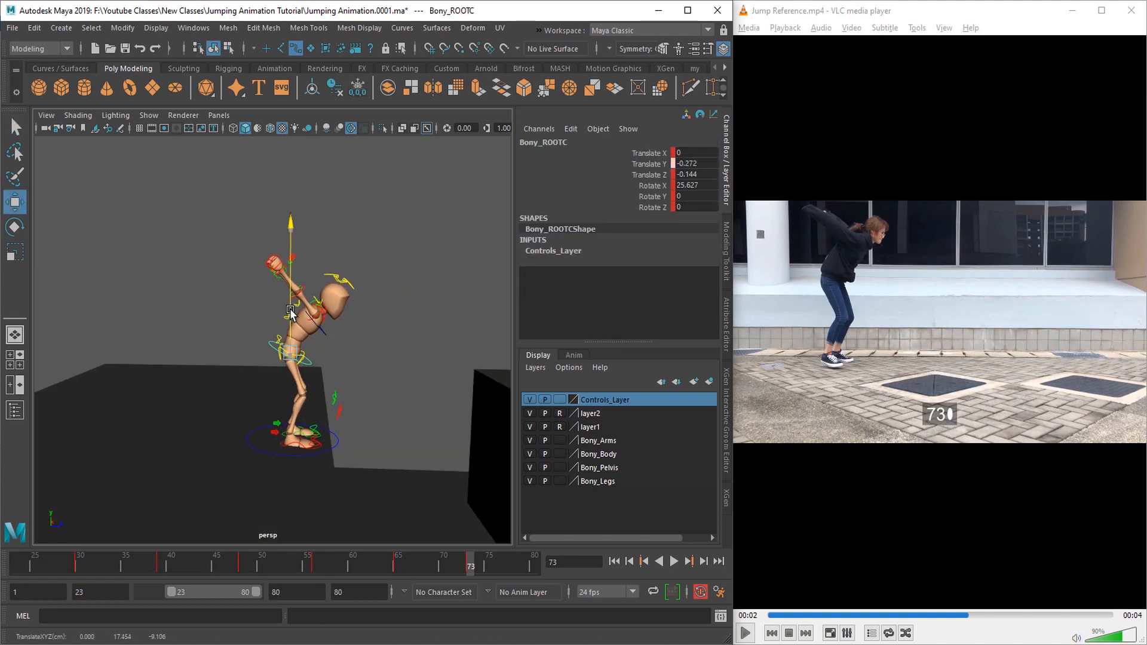
key(q)
Step: Hide the Controls_Layer and review the motion leading into the arms-back pose
alt+drag(369, 488, 478, 436)
click(530, 400)
drag(319, 567, 507, 567)
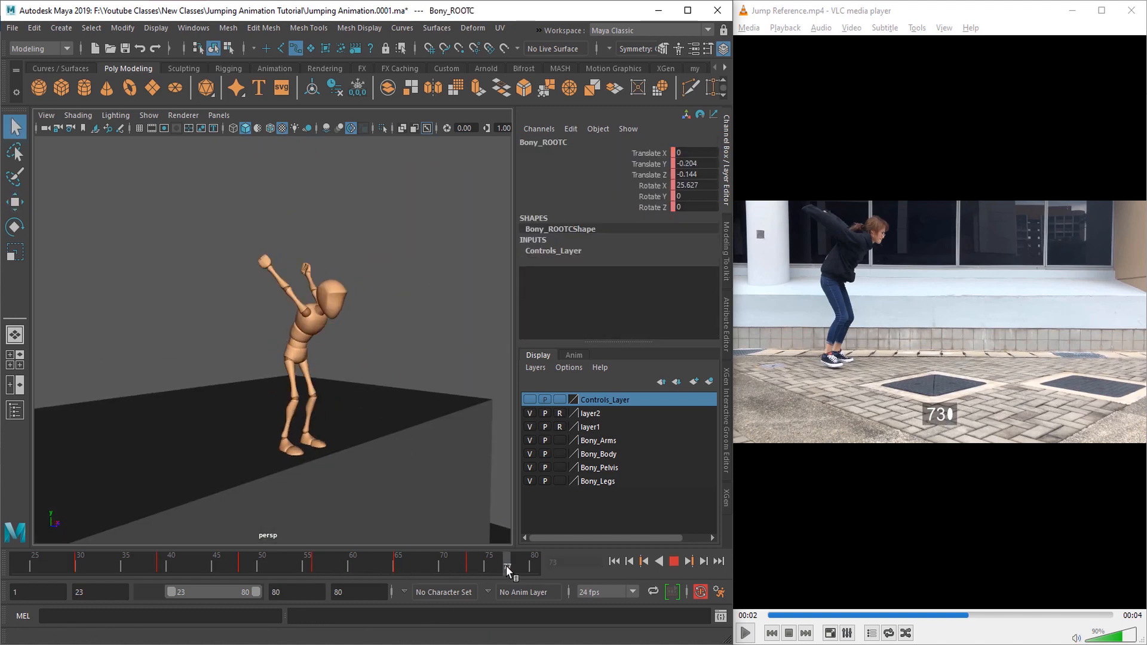
alt+drag(457, 472, 363, 485)
Step: Extend the start of the playback range to frame 1 and play the animation from the beginning, viewing it from several angles
click(615, 564)
key(alt+v)
drag(171, 592, 124, 596)
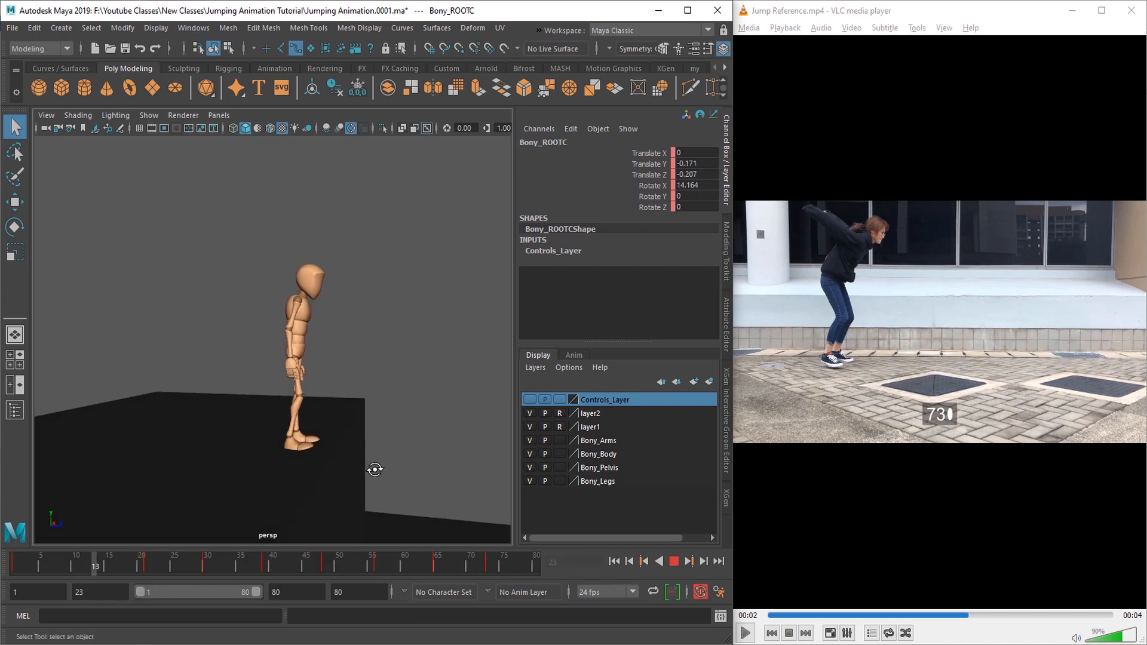
alt+drag(374, 469, 359, 493)
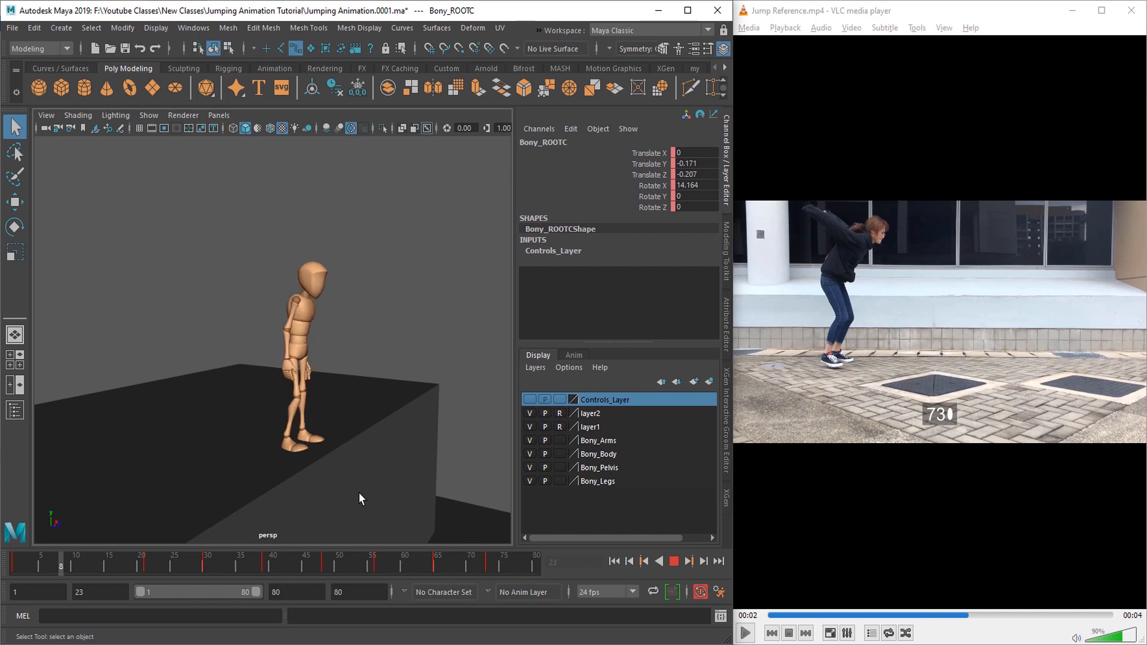
alt+drag(438, 516, 350, 485)
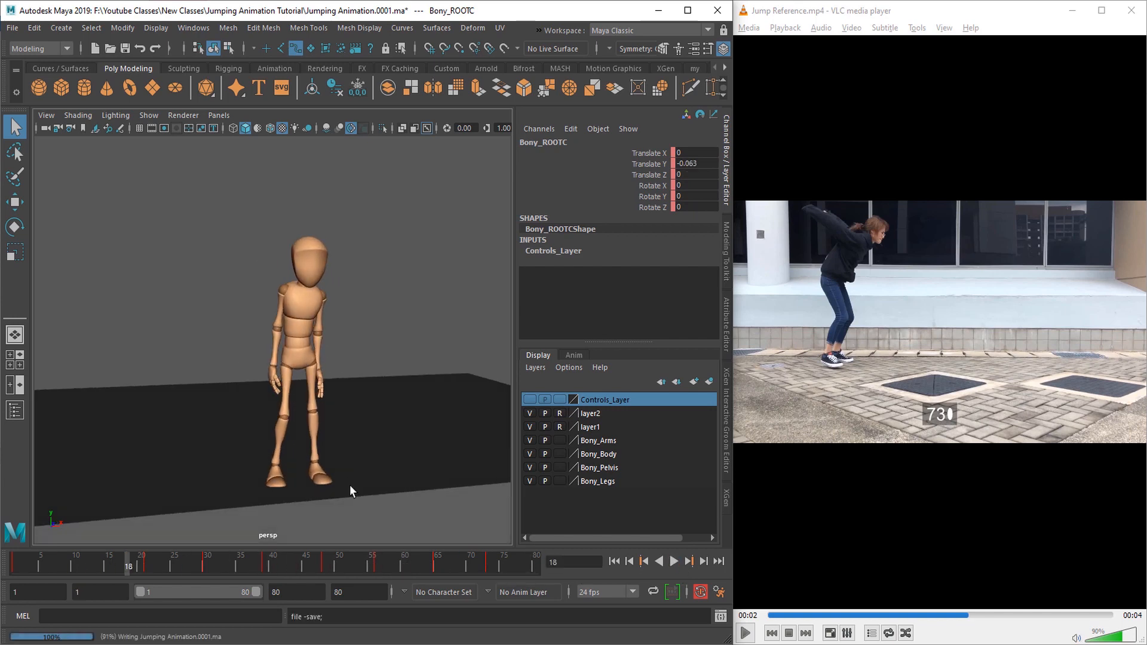